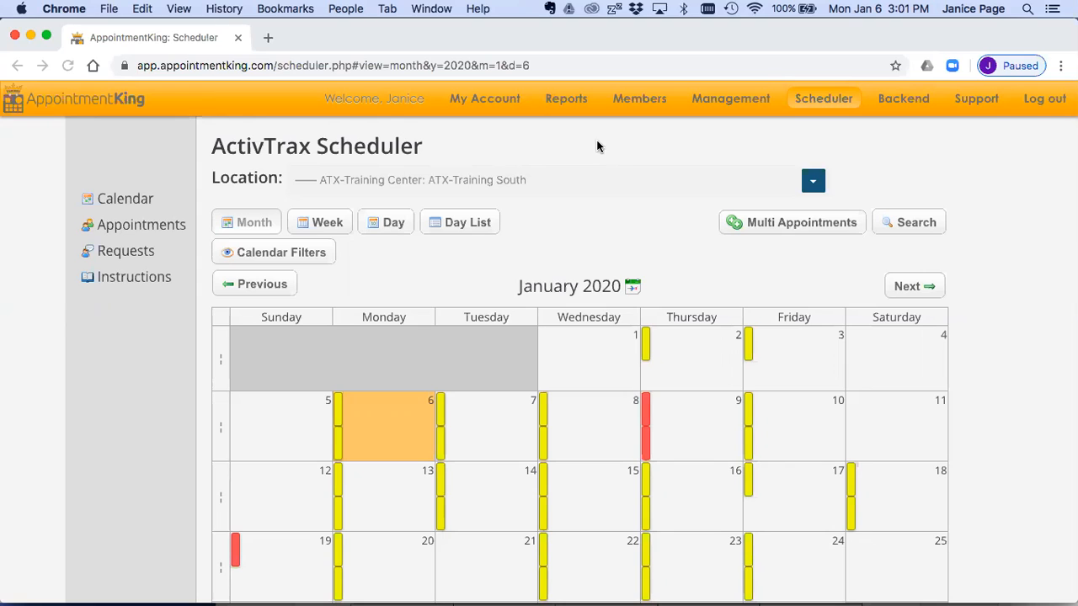
double_click(282, 149)
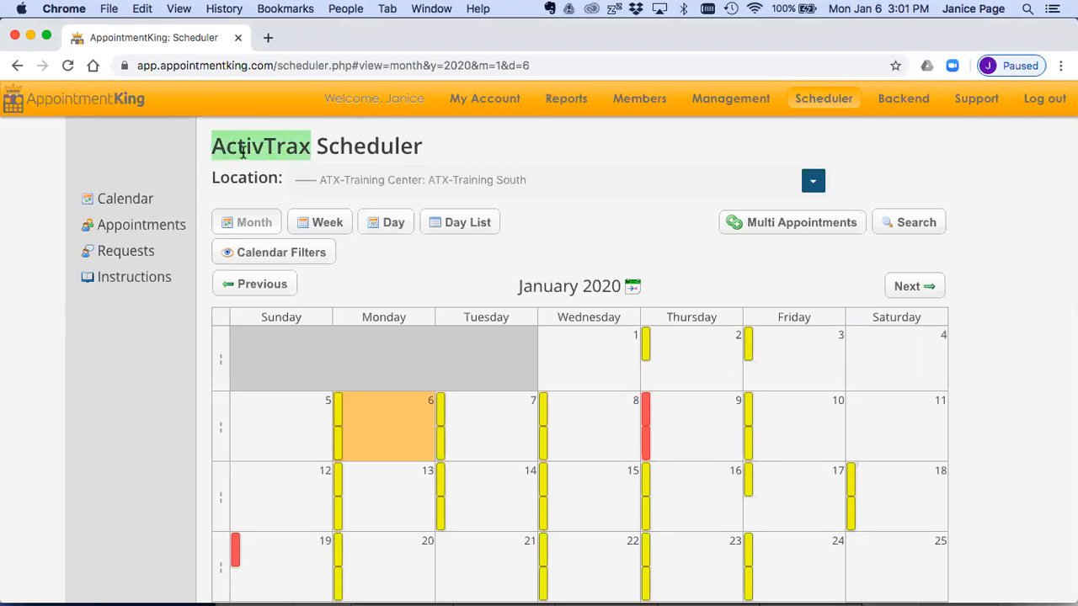
click(575, 149)
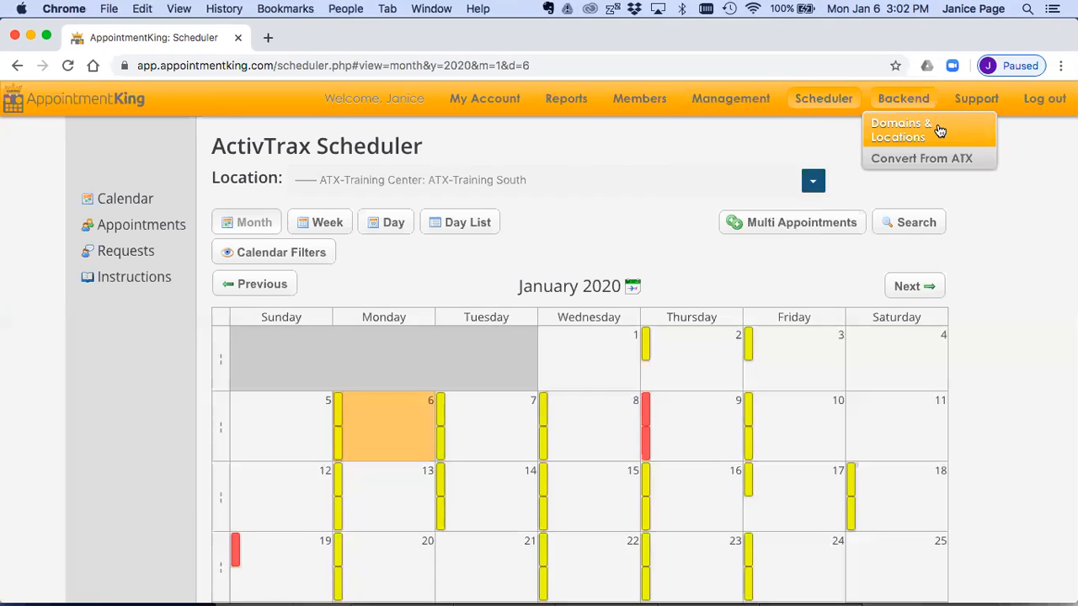
Step: Open the support videos and show the Getting Started videos for the Mobile App
mouse_move(976, 101)
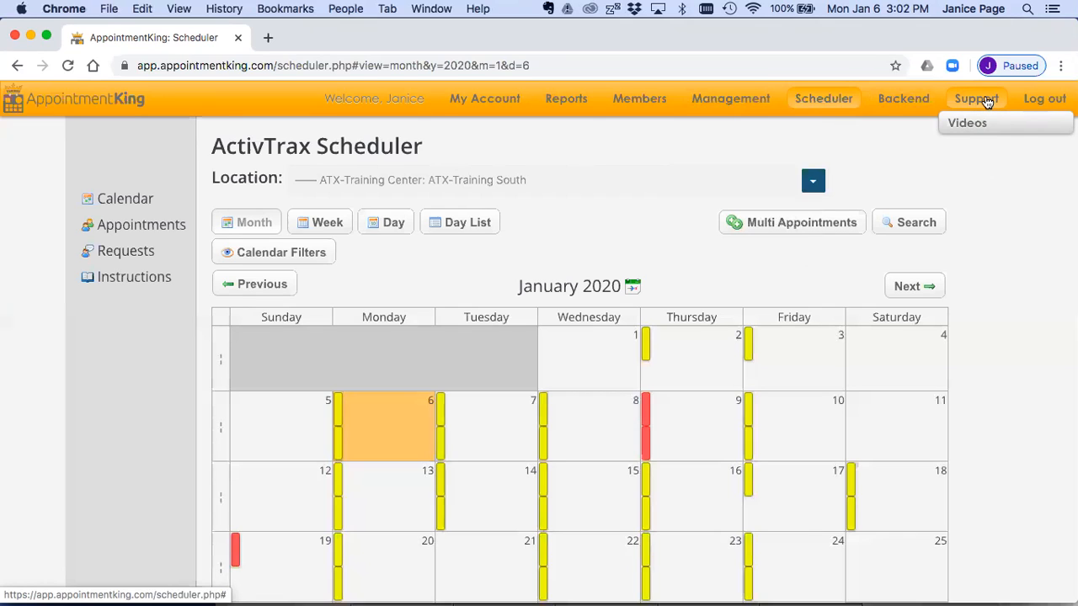
click(981, 124)
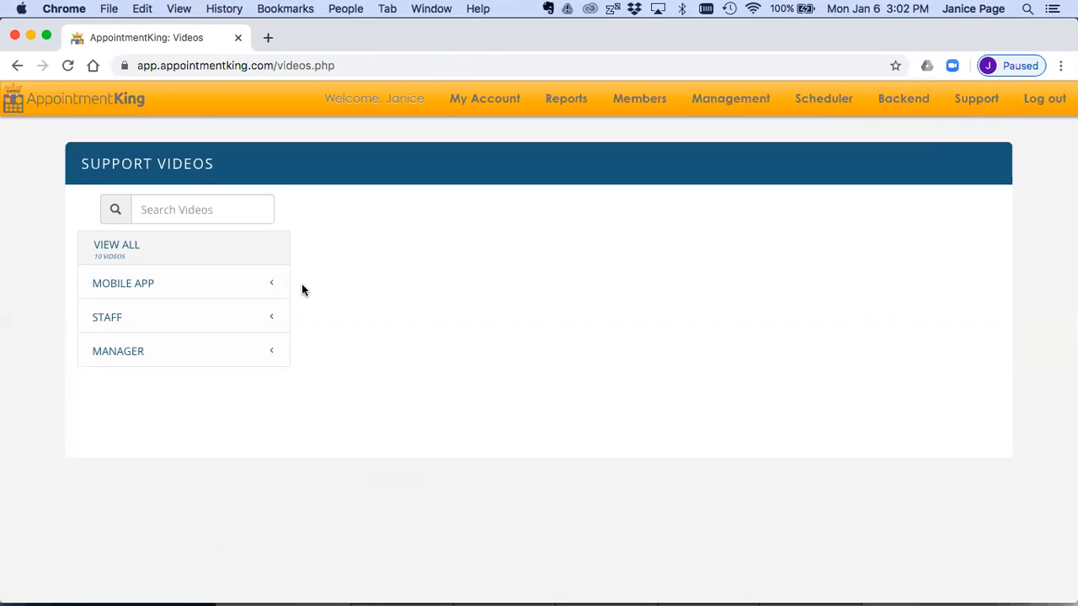
click(259, 286)
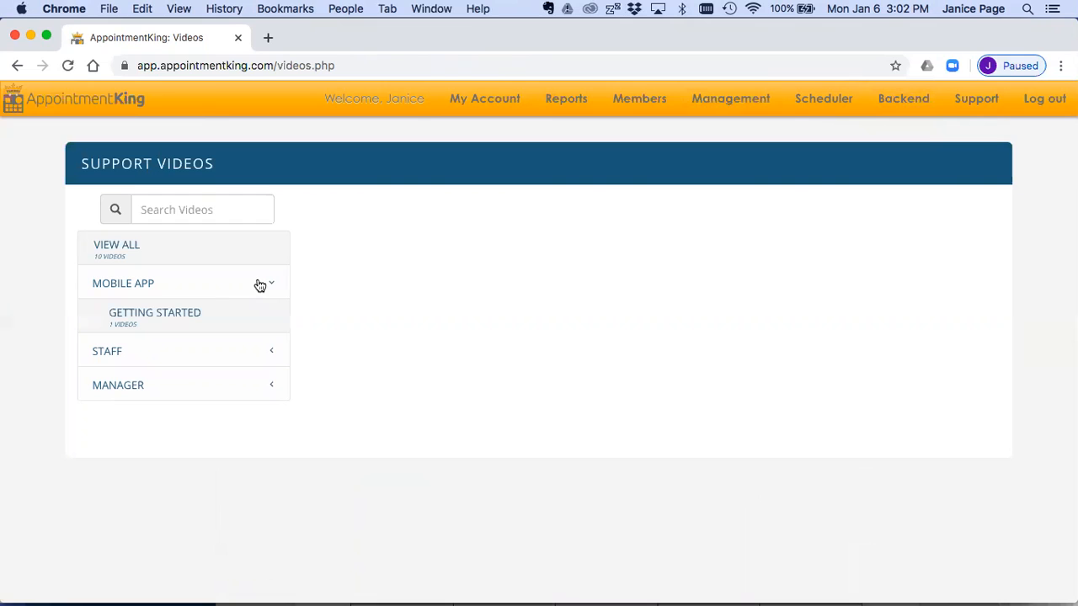
click(211, 313)
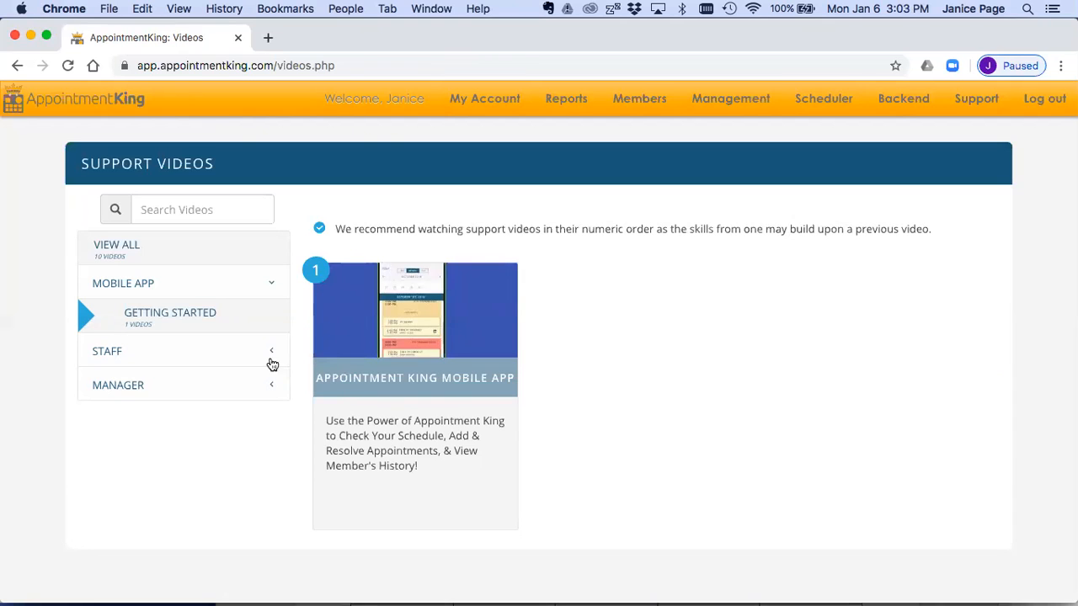
Step: Browse the Staff support videos under Scheduling Basics and Premium Features, then return to the scheduler calendar
click(275, 286)
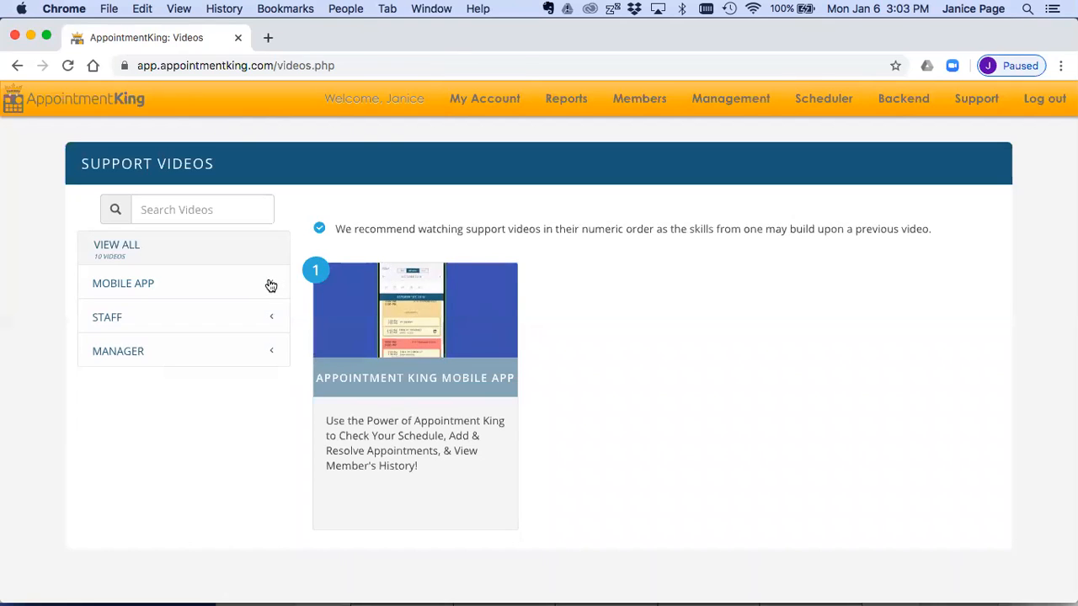
click(263, 316)
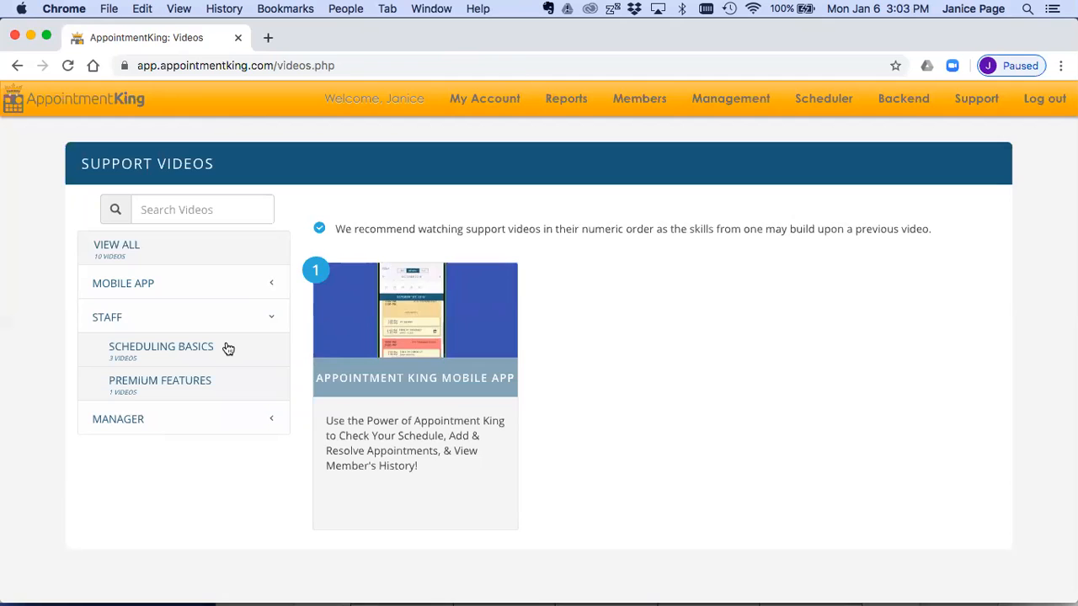
click(156, 347)
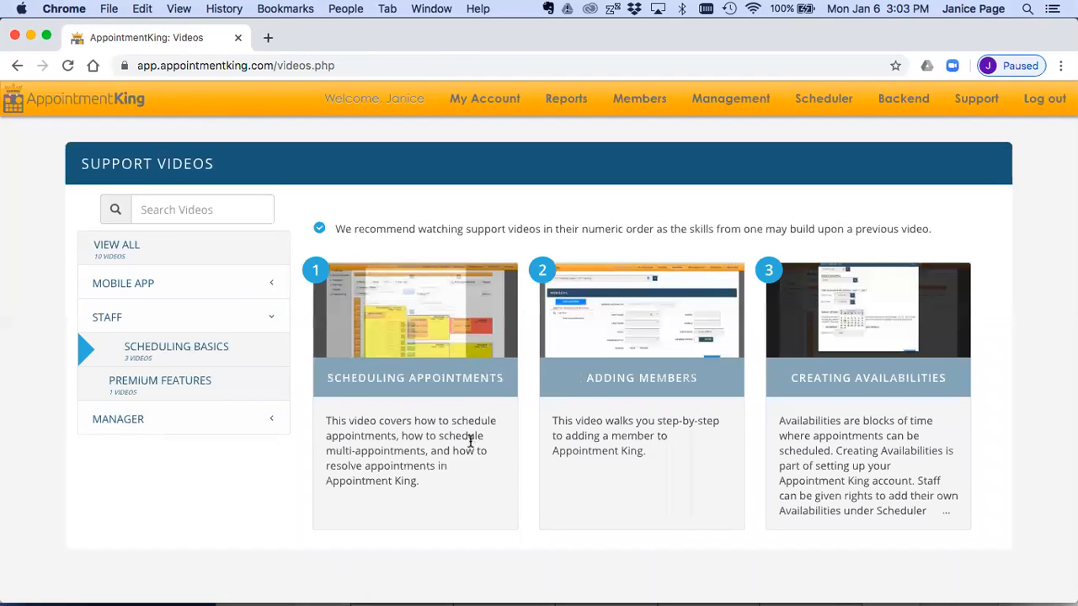
click(212, 382)
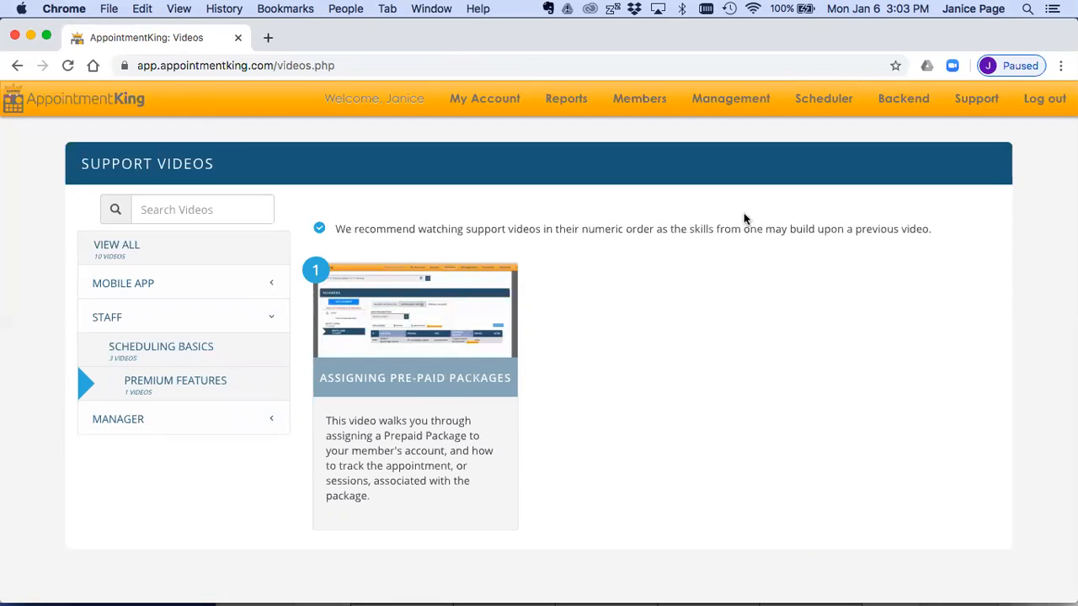
click(813, 100)
mouse_move(970, 96)
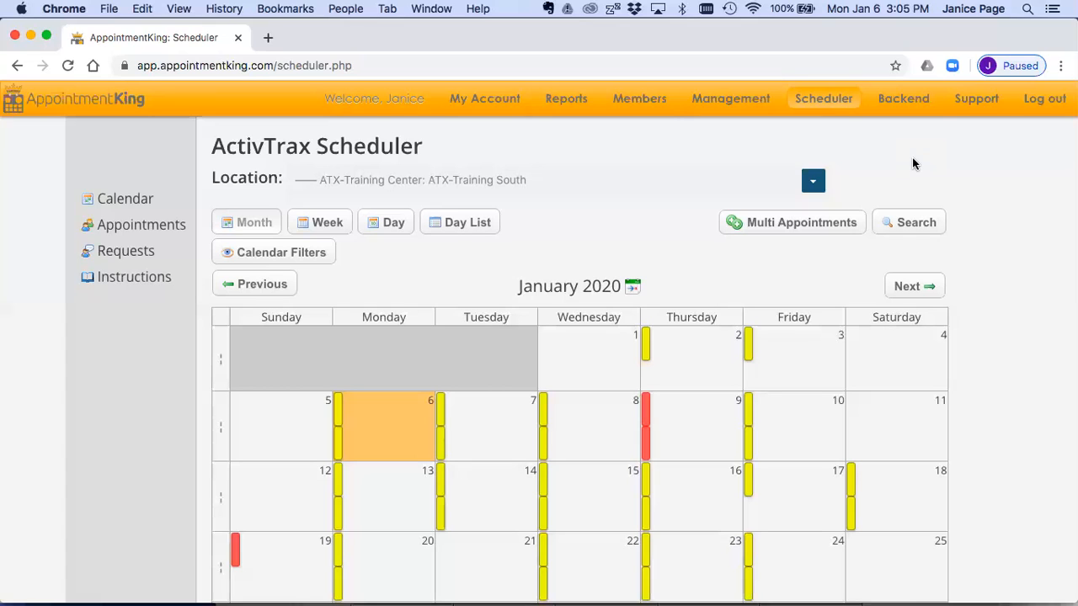
Step: Open the Appointment Types management page and look through the whole list of appointment types
mouse_move(739, 108)
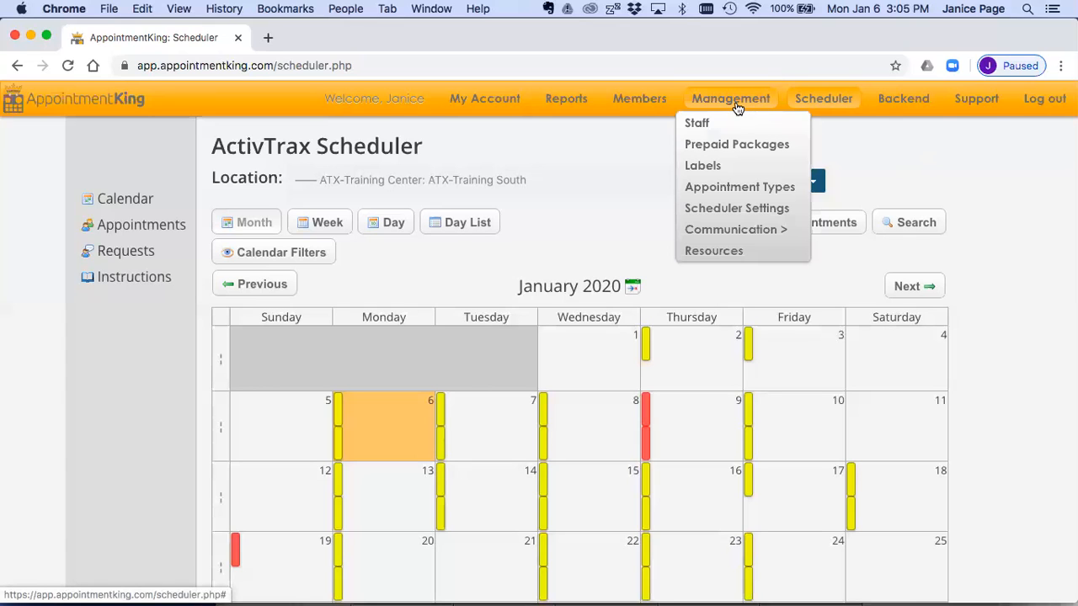
click(723, 189)
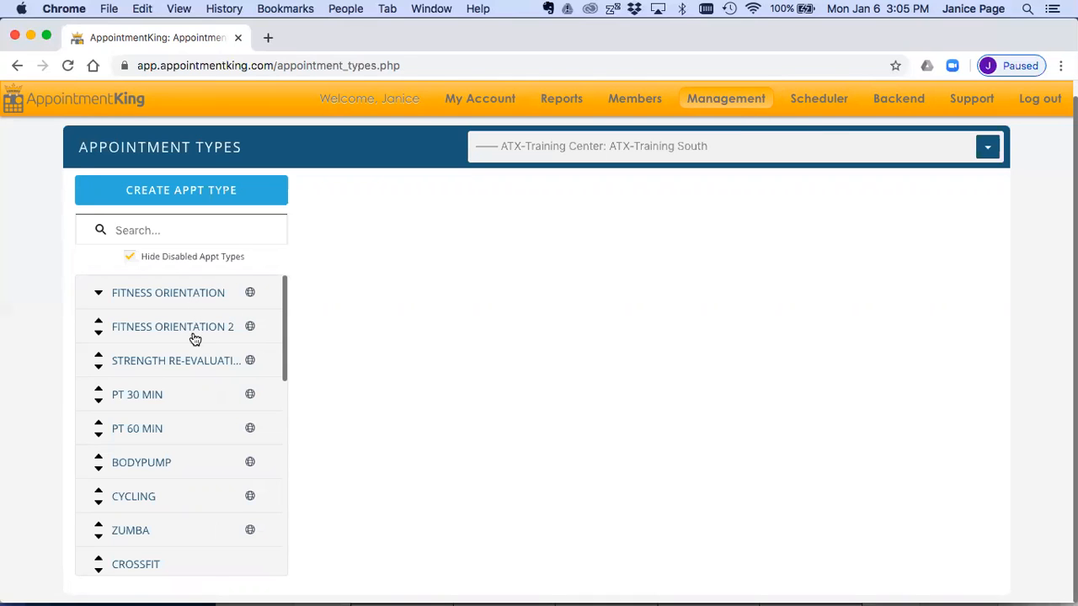
scroll(193, 336, down, 3)
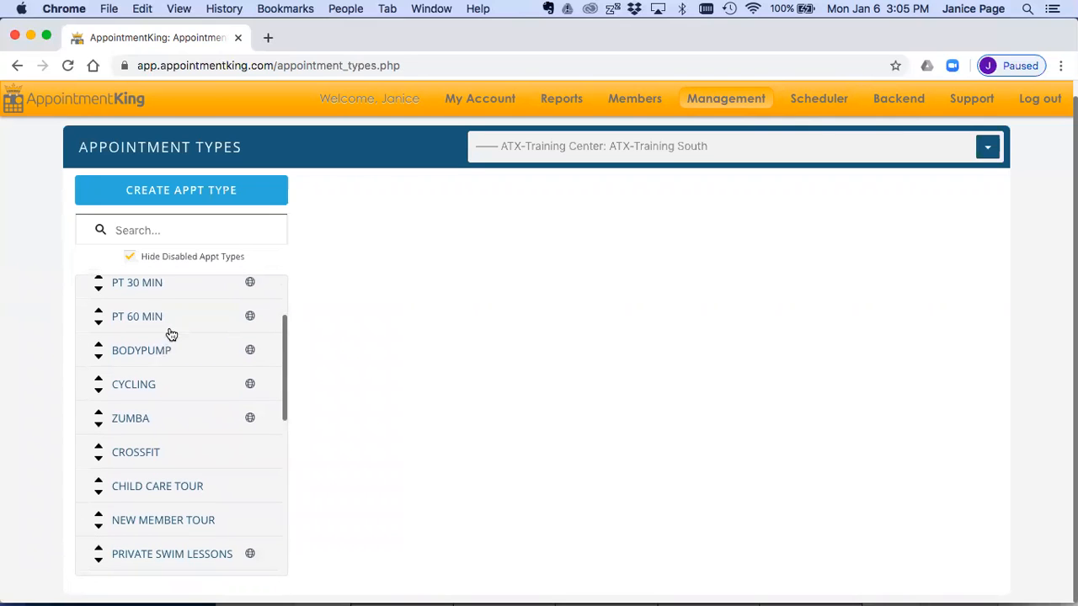
scroll(171, 334, down, 3)
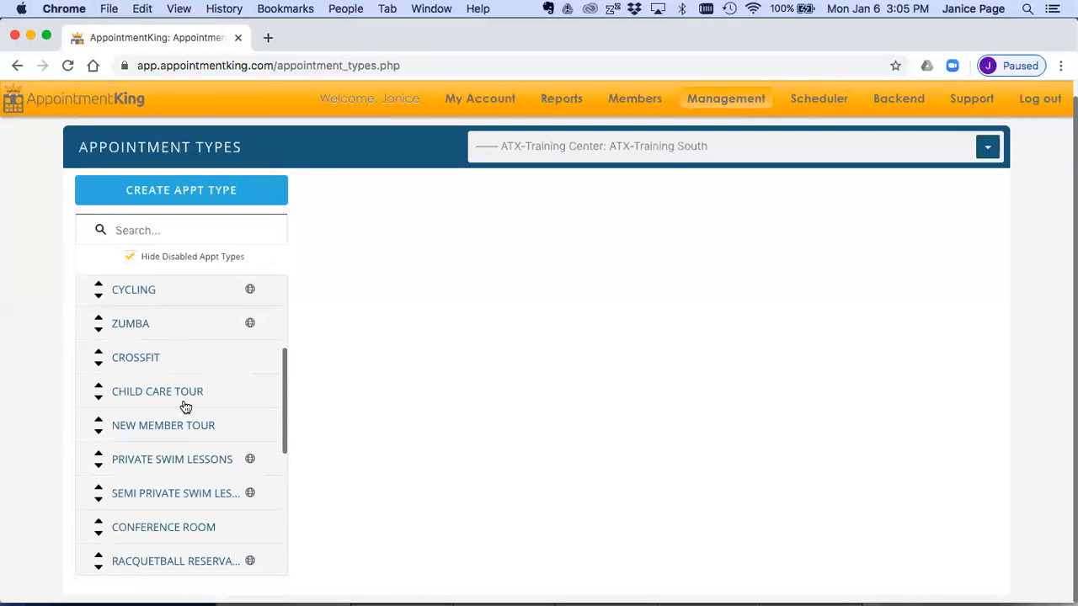
scroll(183, 404, down, 2)
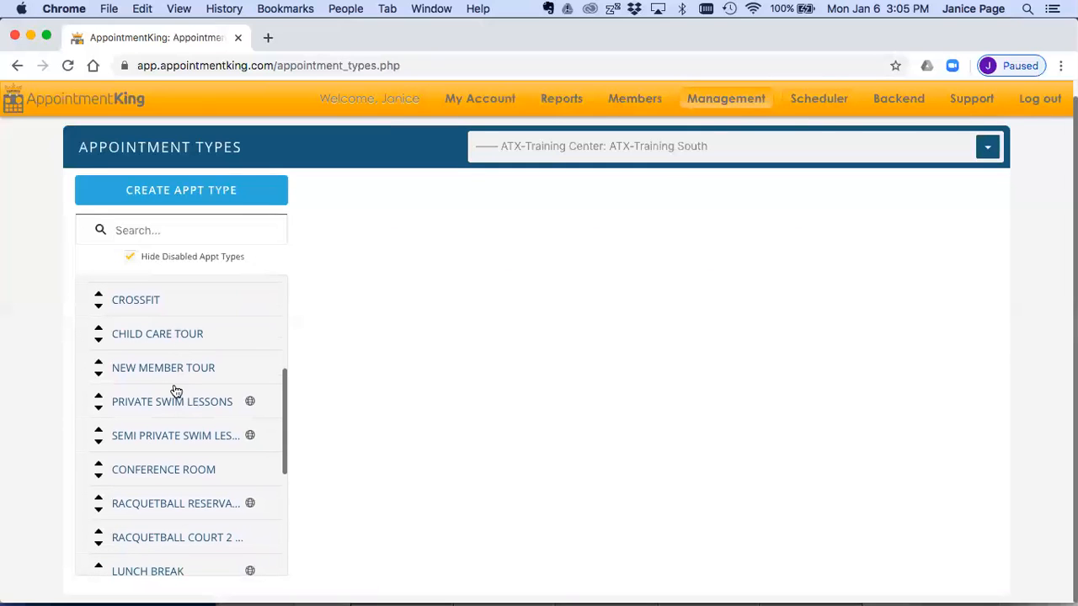
scroll(177, 383, down, 1)
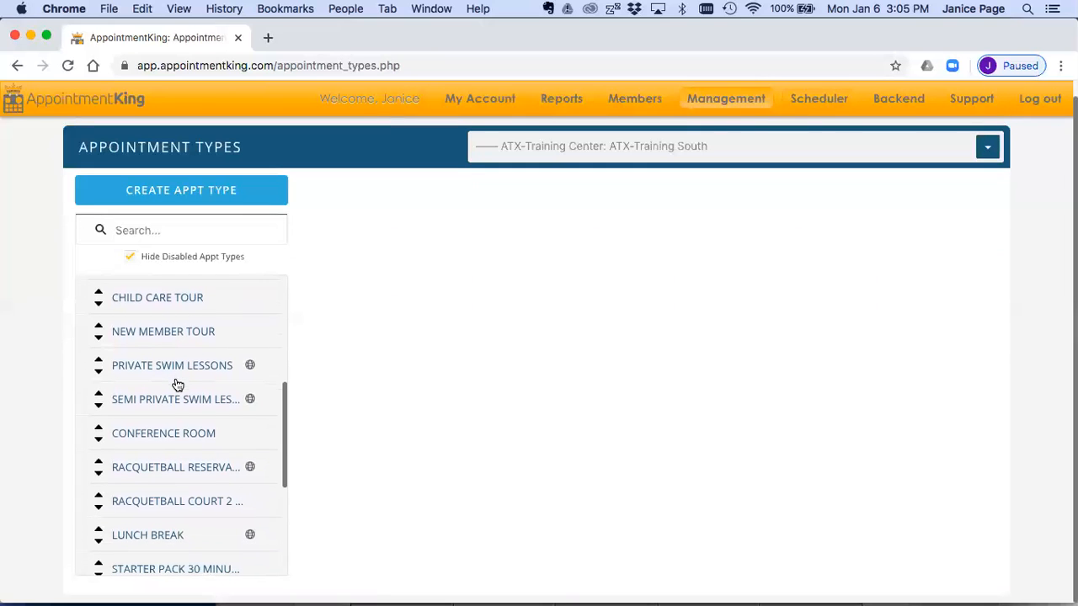
scroll(168, 442, down, 3)
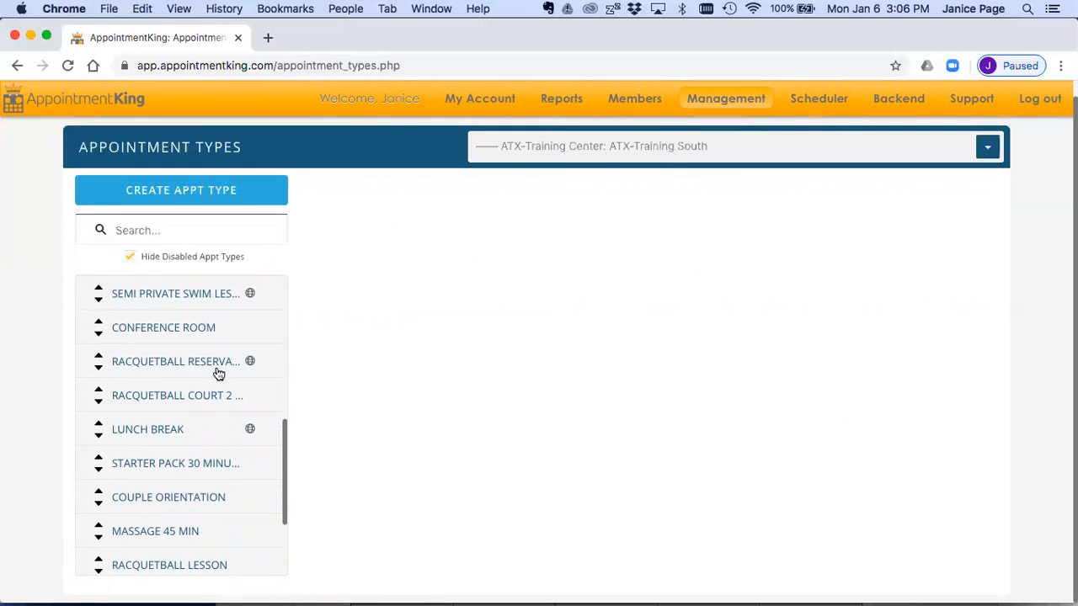
scroll(200, 395, down, 3)
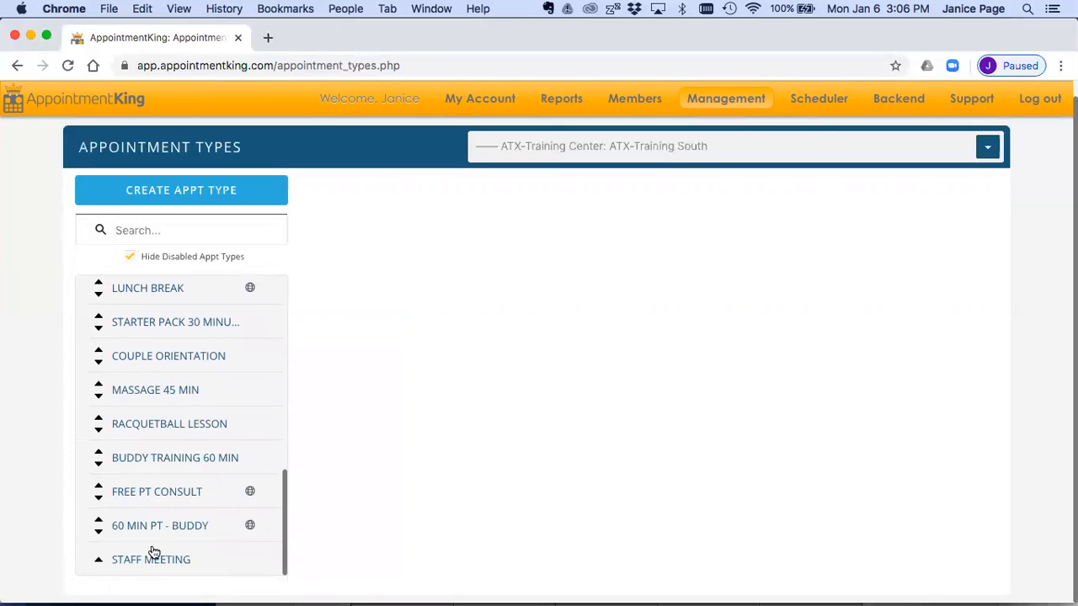
scroll(195, 467, up, 10)
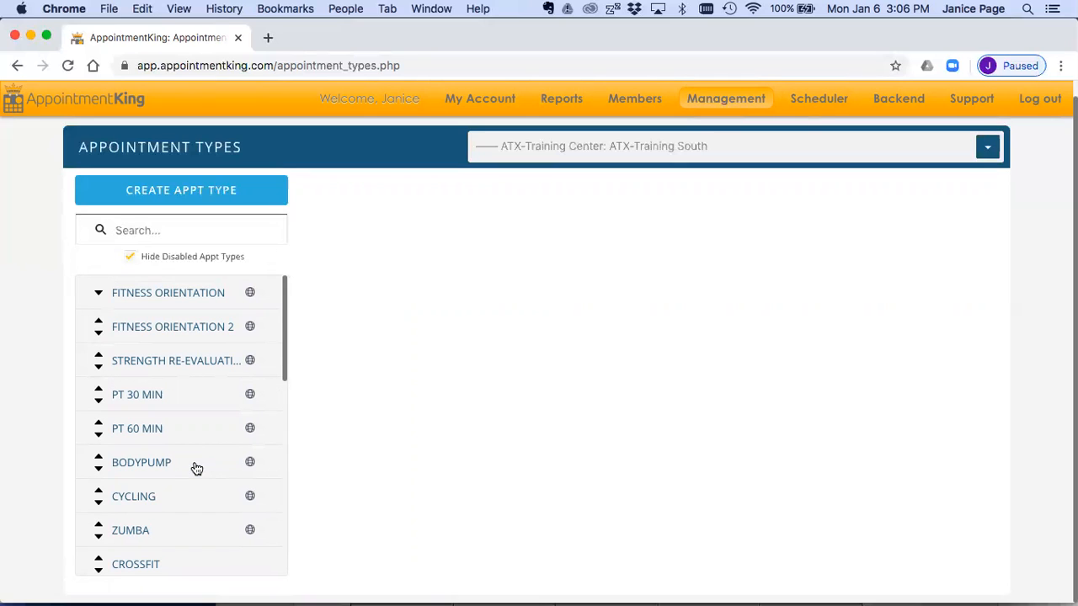
Step: Review the general information settings of the Fitness Orientation and PT 60 min appointment types
click(173, 295)
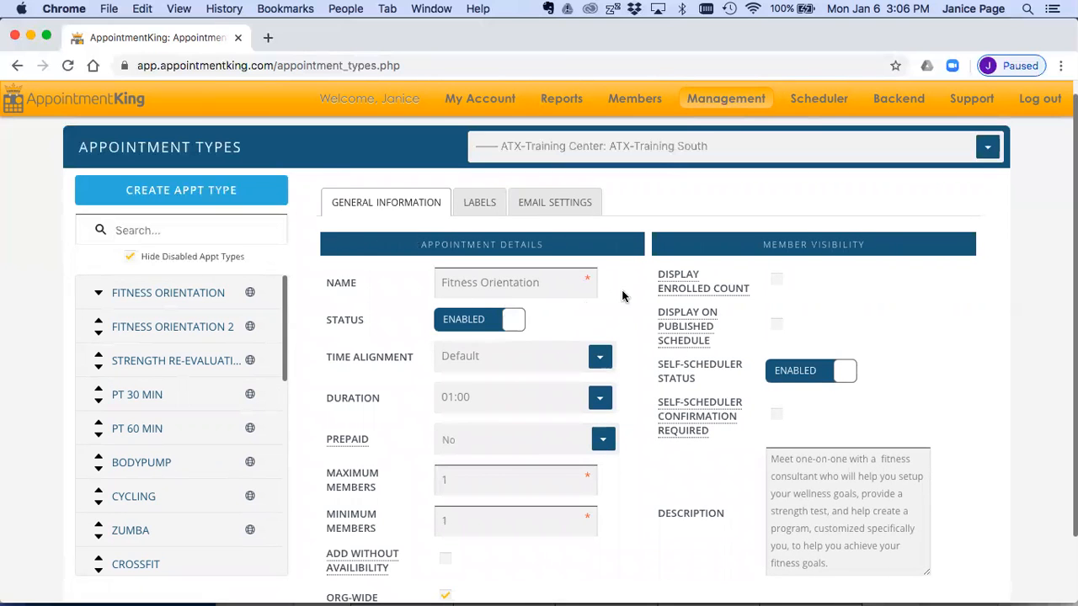
scroll(622, 421, down, 2)
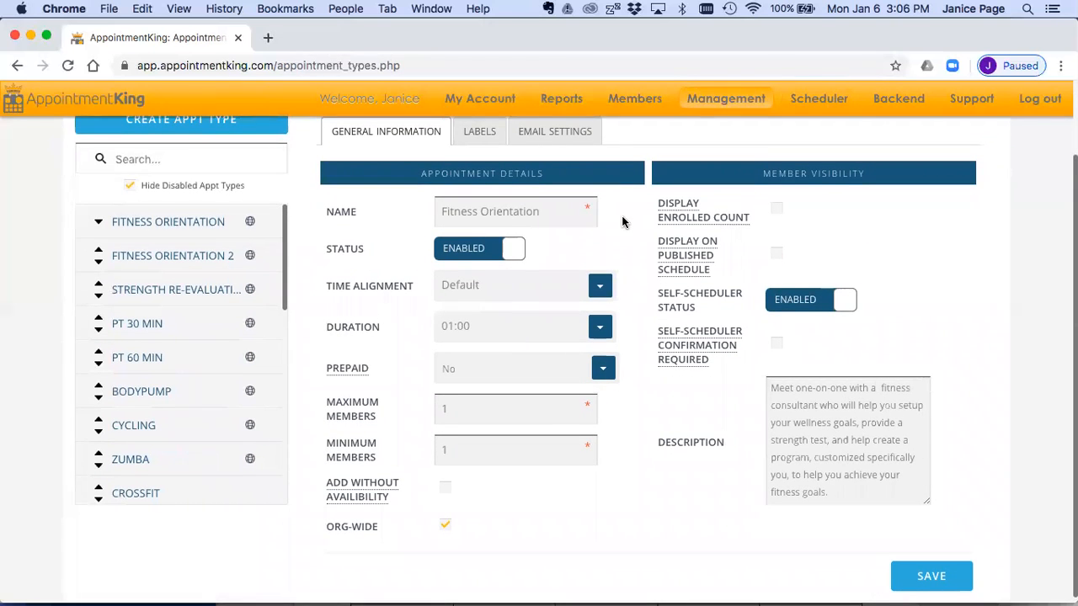
scroll(627, 240, down, 1)
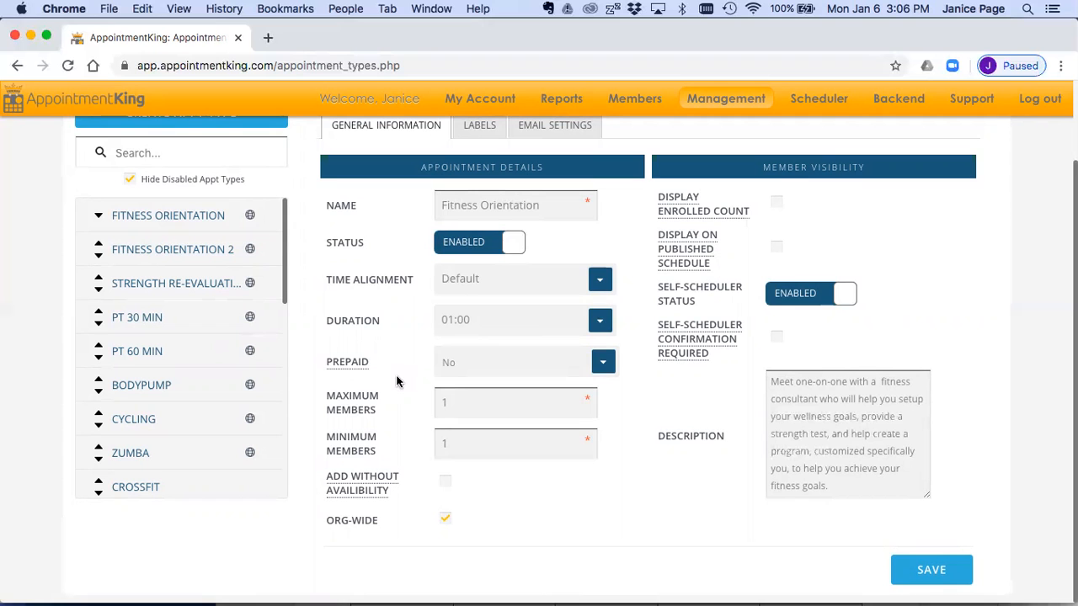
scroll(417, 449, down, 1)
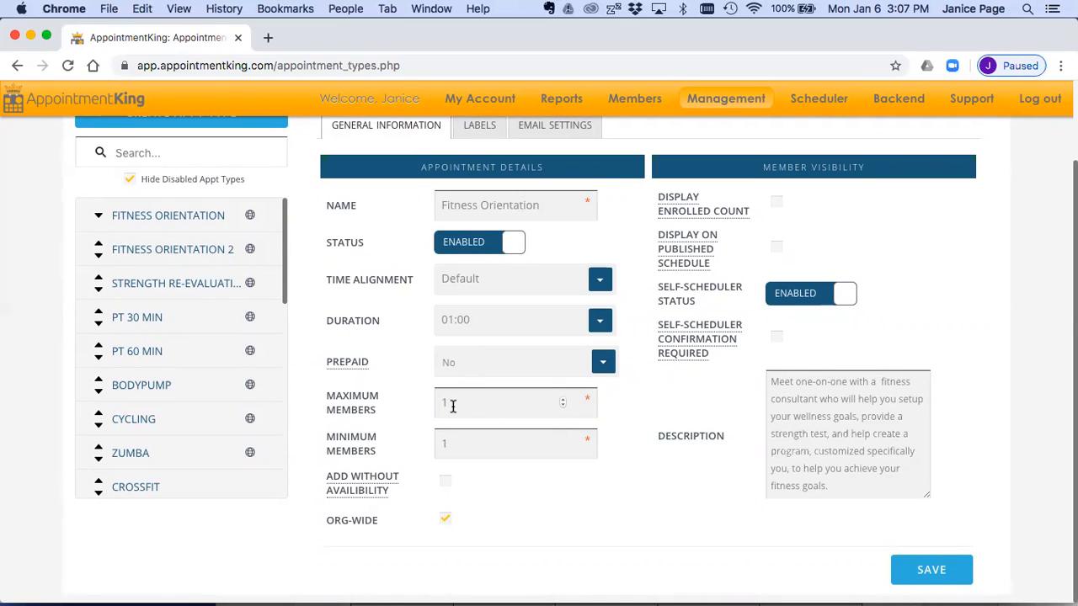
click(134, 350)
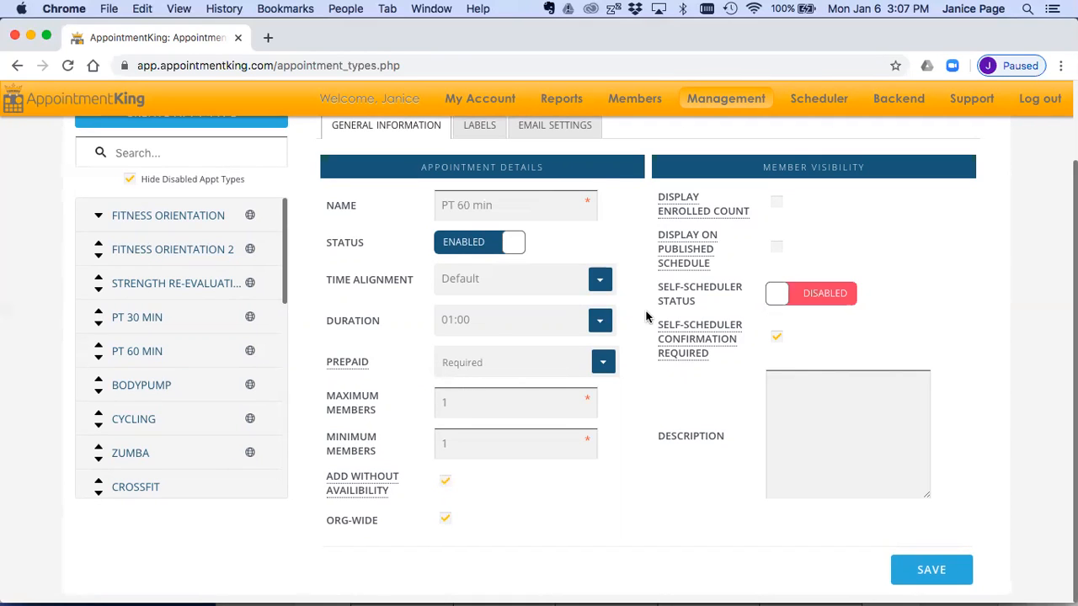
scroll(646, 317, up, 3)
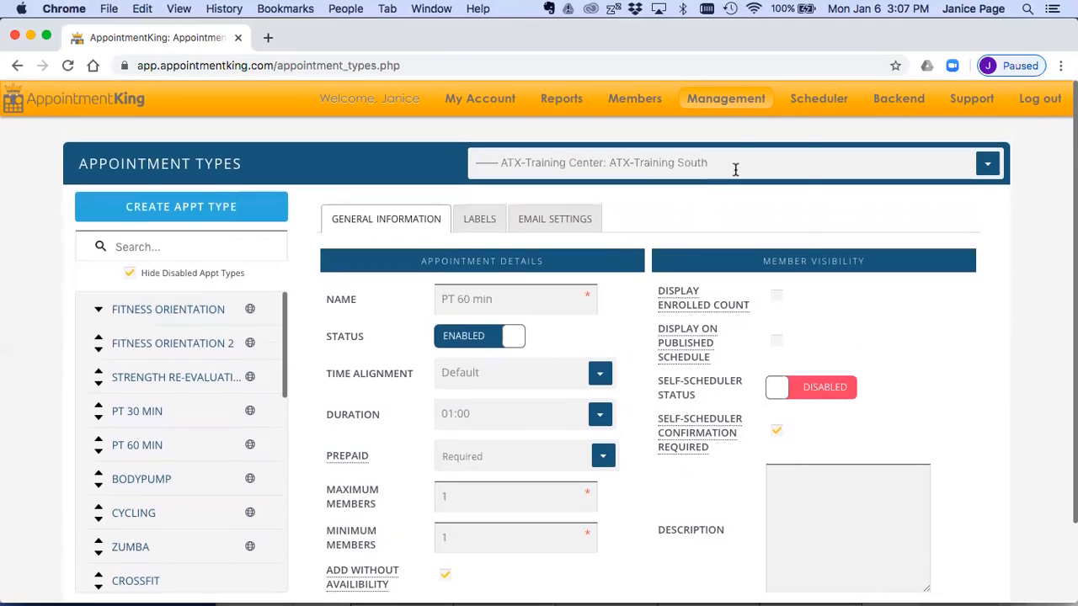
Step: Open the Labels management page and review the staff and appointment types of the Fitness Orientation and Personal Training 60 Min labels
mouse_move(739, 105)
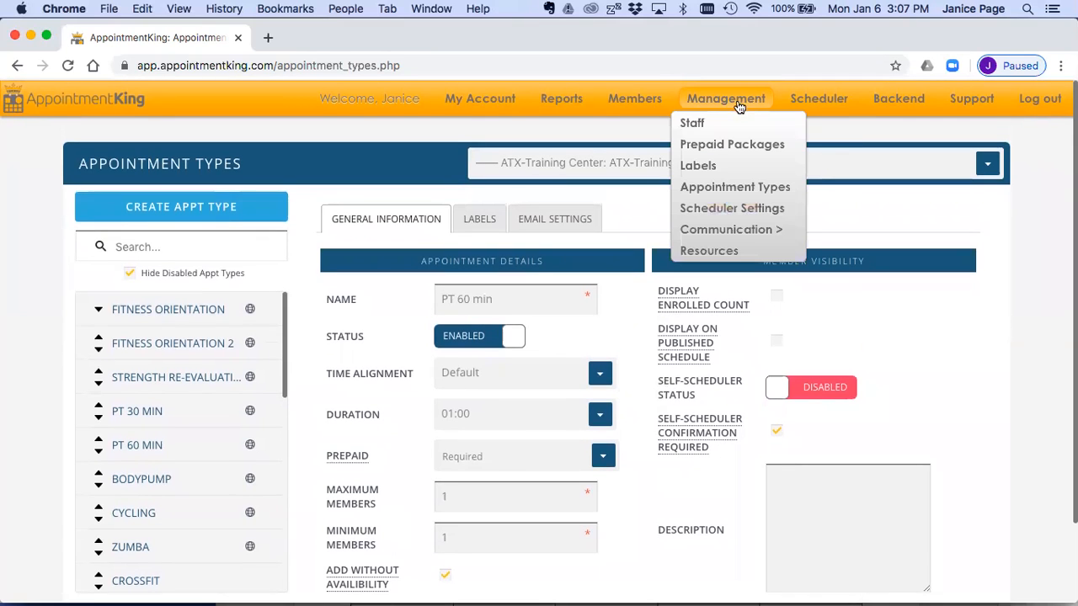
click(698, 169)
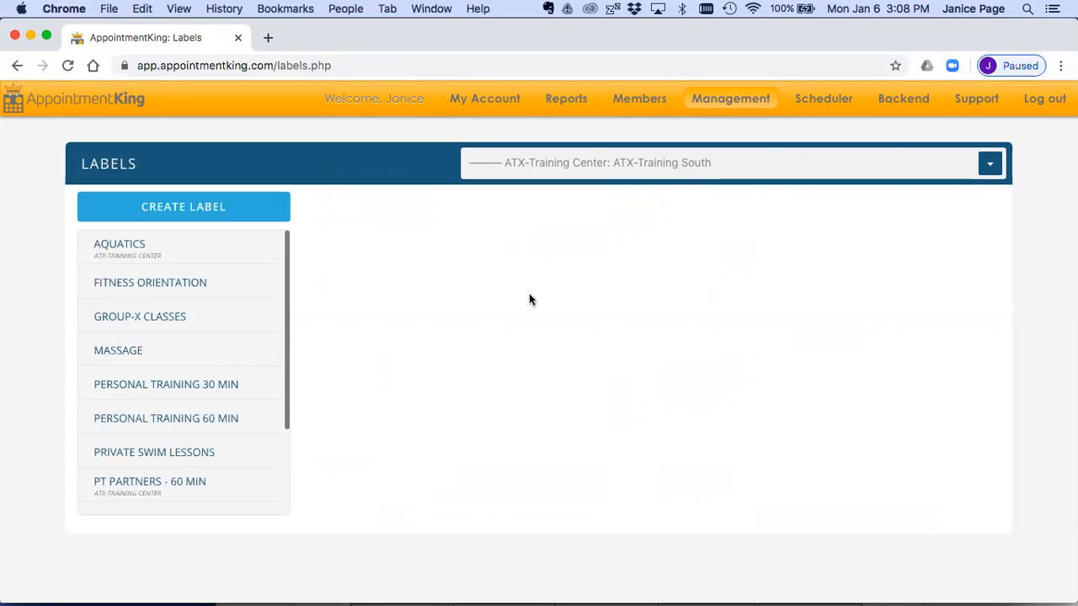
click(163, 282)
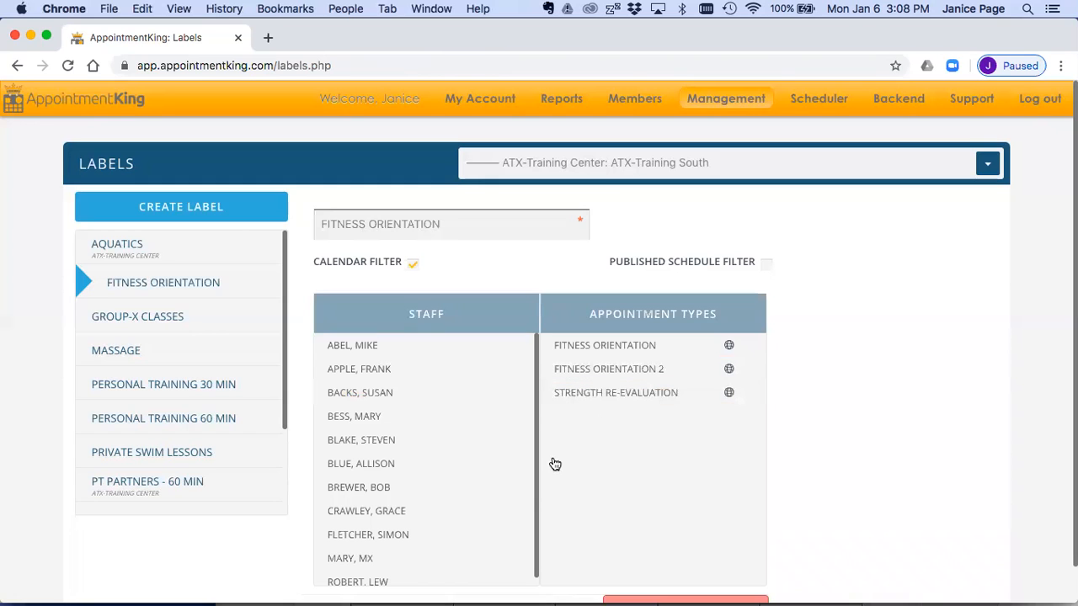
click(370, 490)
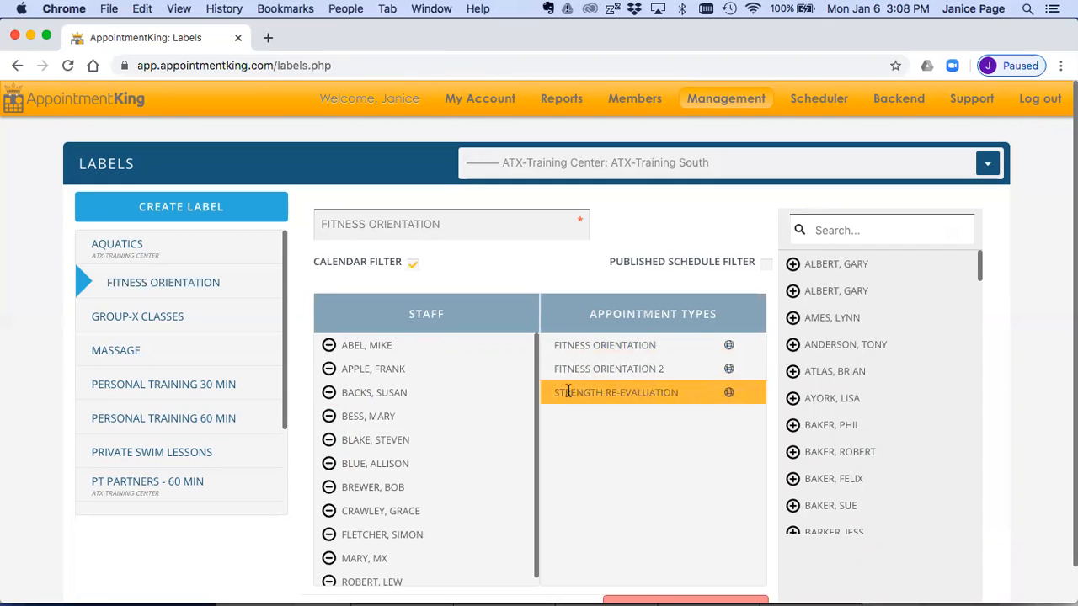
click(187, 420)
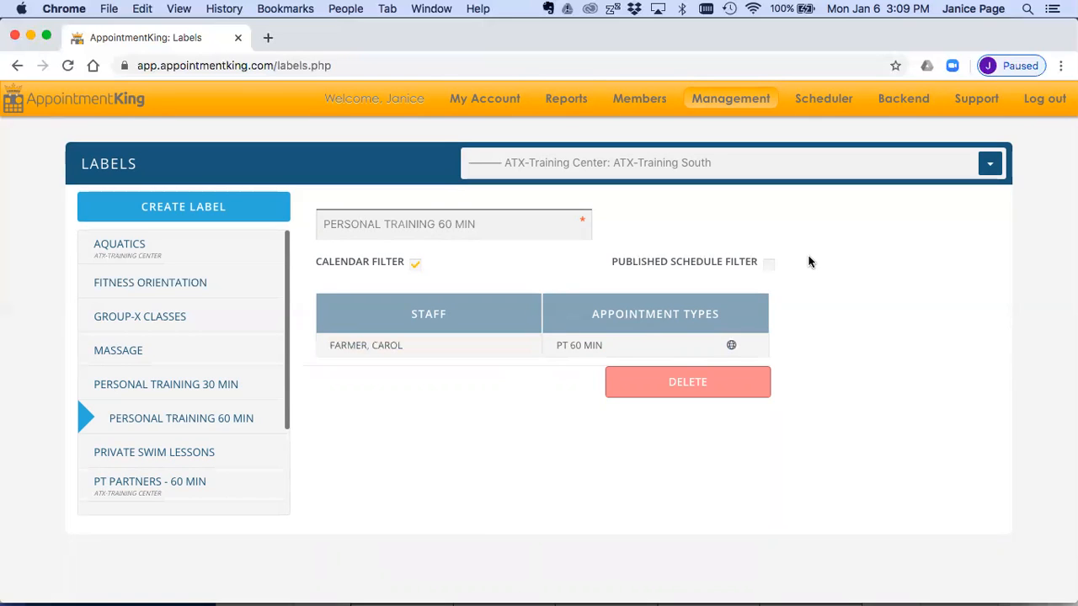
Step: Review the package details of the 60 MIN PT - 20 SESSIONS prepaid package and return to the scheduler calendar
mouse_move(734, 100)
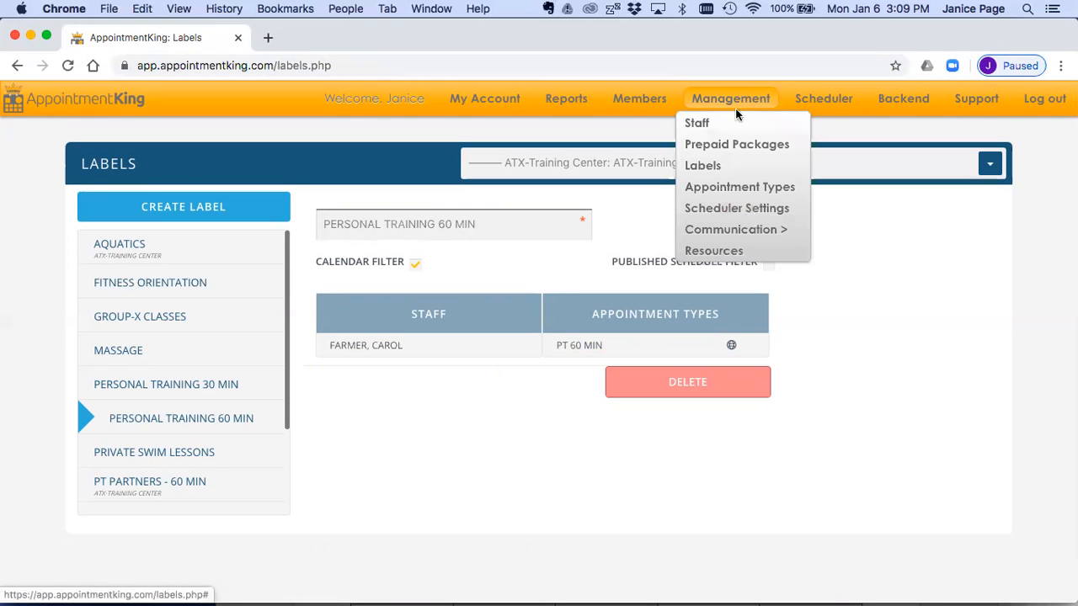
click(727, 145)
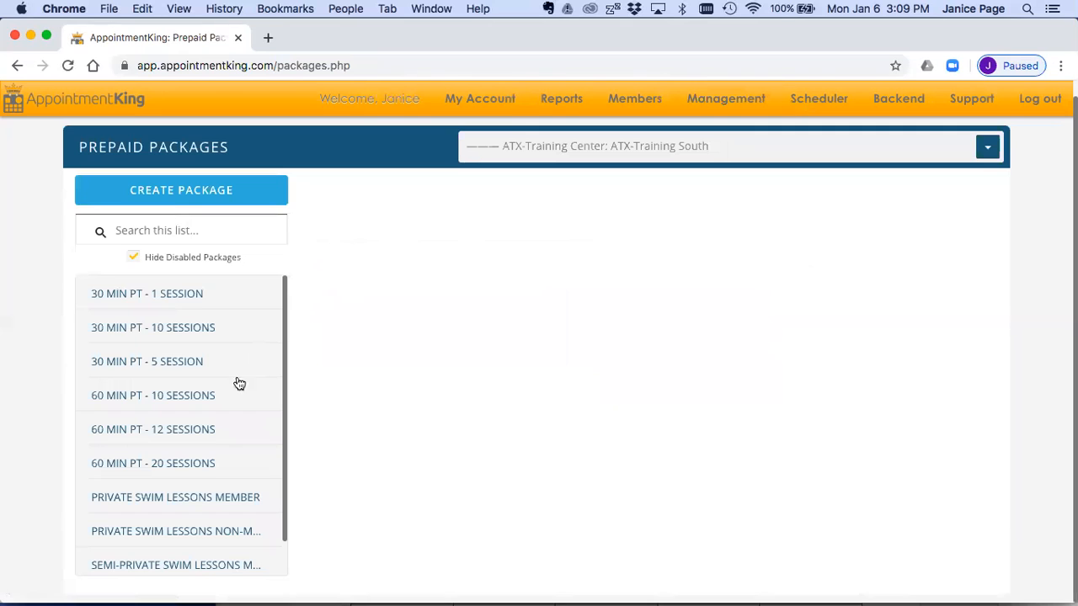
click(186, 465)
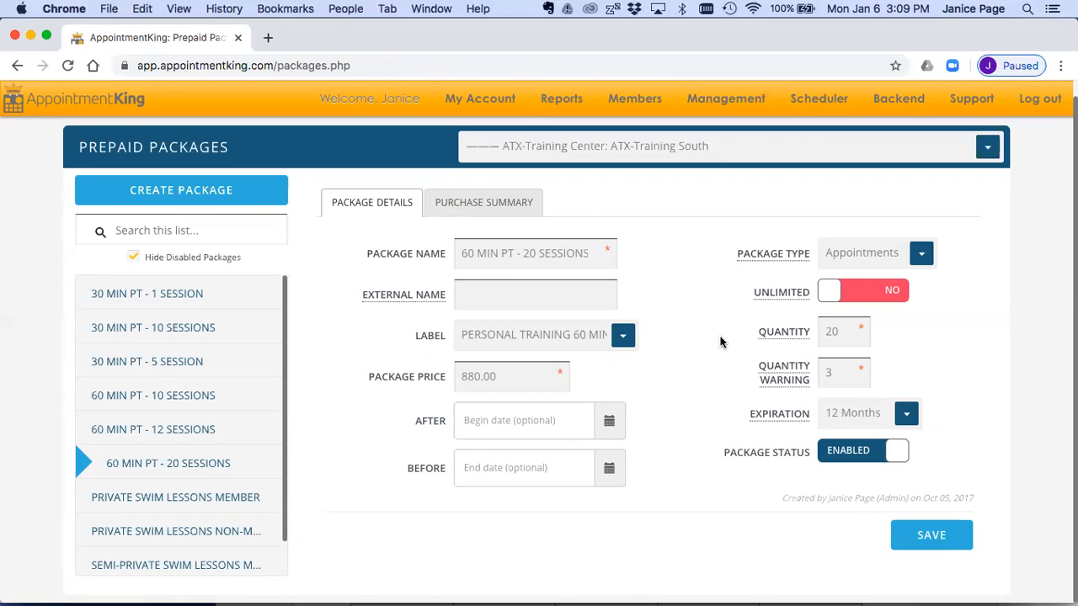
click(814, 104)
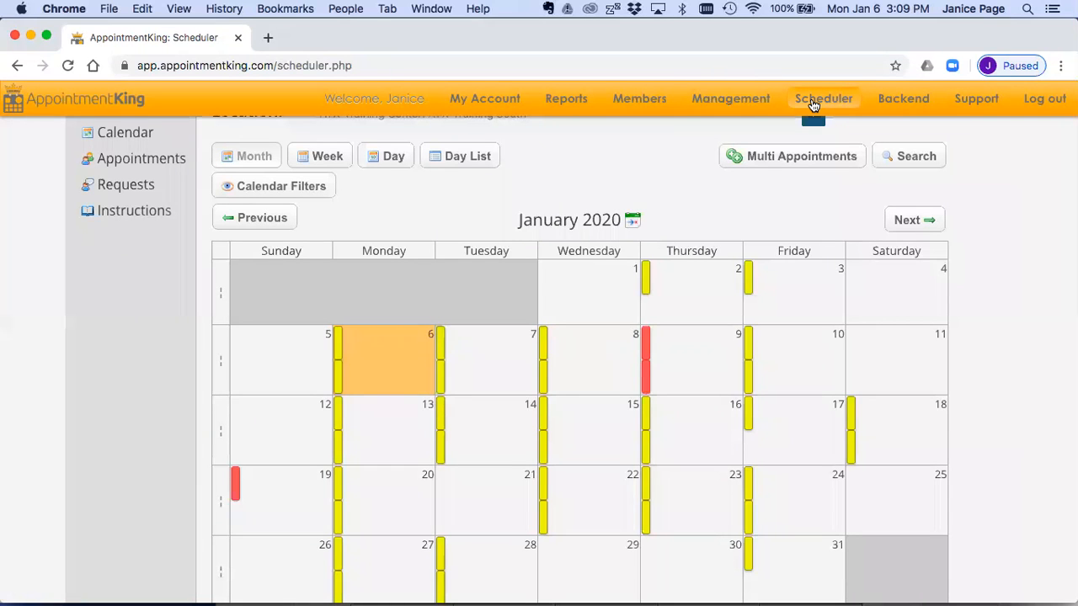
Step: Look over the January 2020 month calendar and open the day view for Monday, January 6
scroll(698, 168, up, 2)
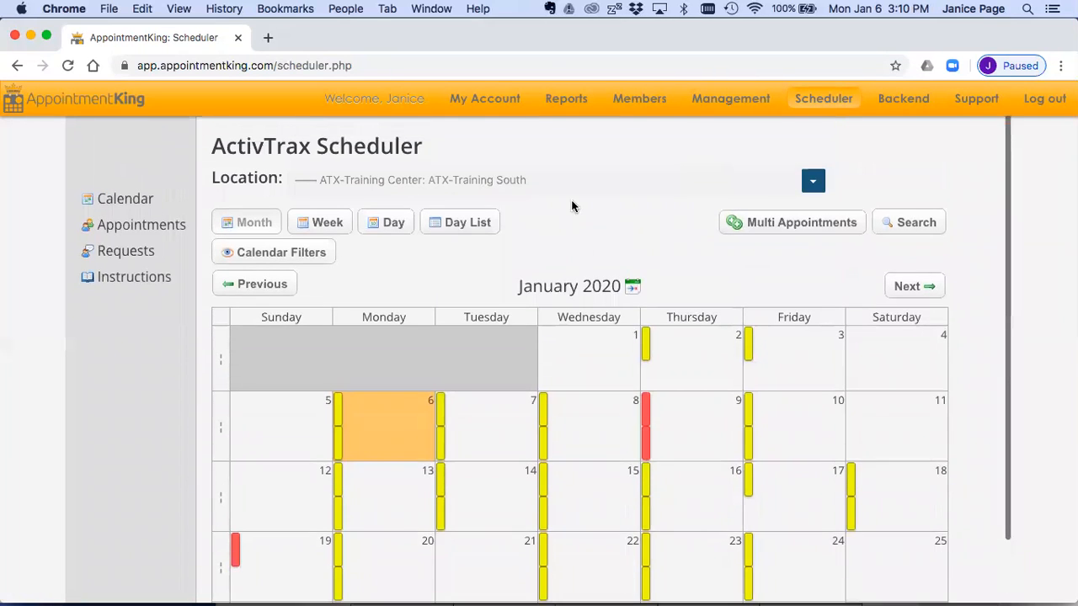
scroll(623, 242, down, 1)
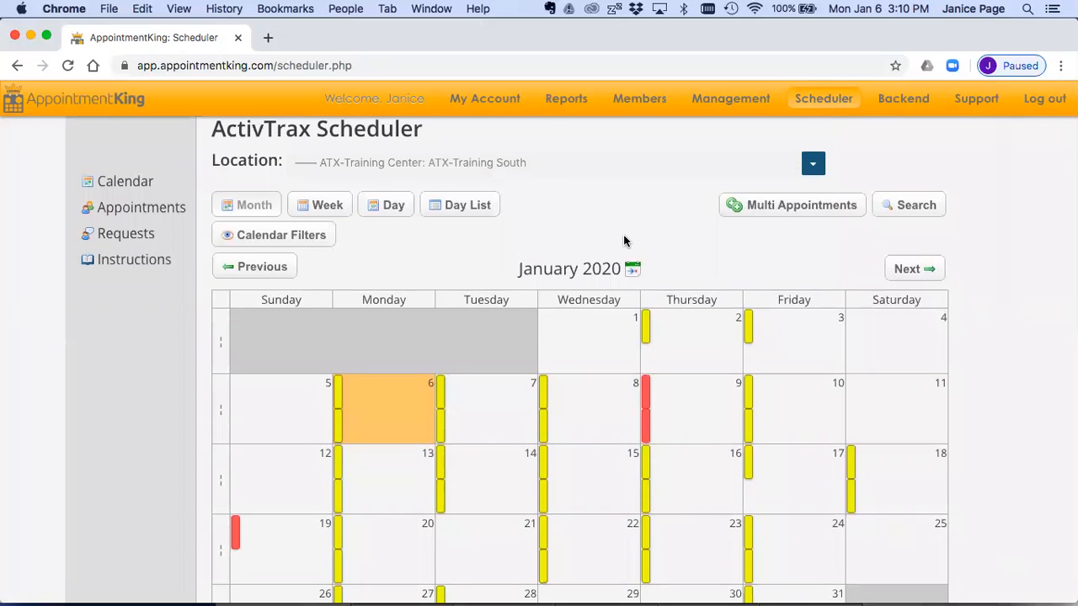
scroll(624, 241, down, 3)
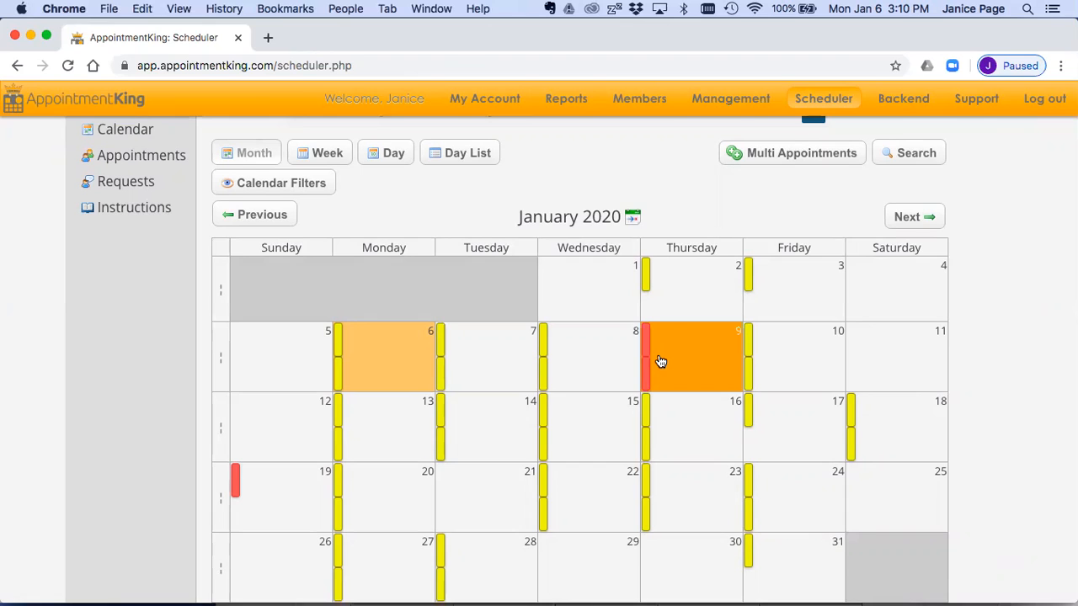
key(super+equal)
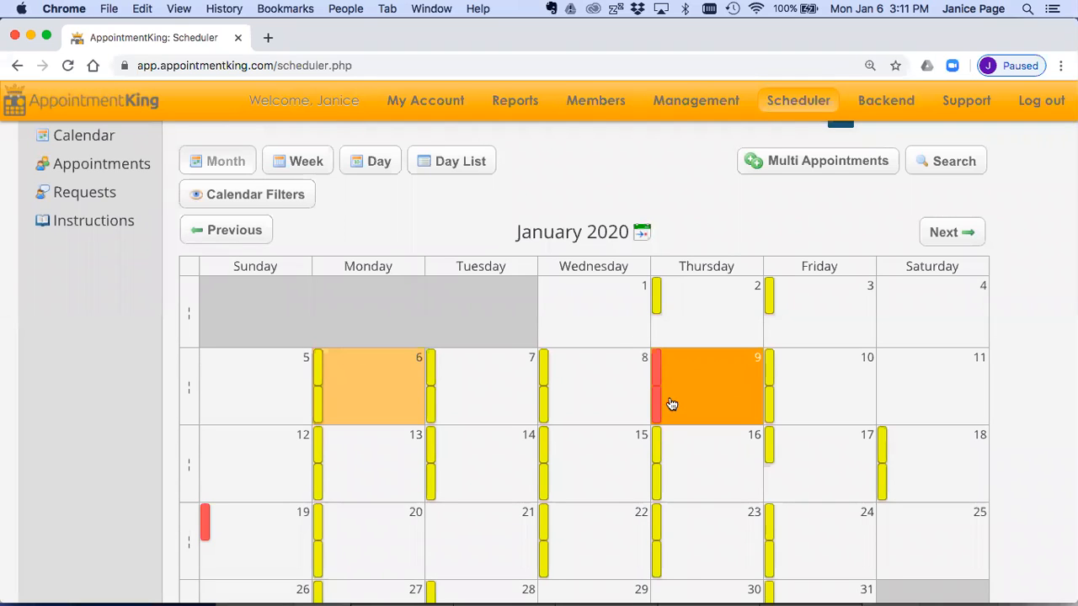
click(368, 396)
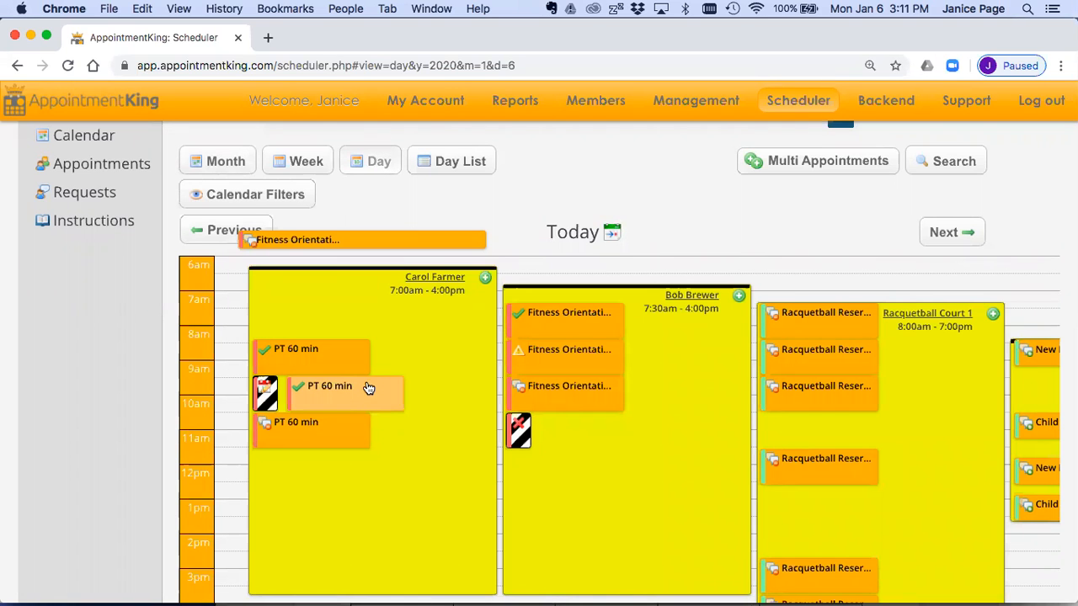
Step: Examine the staff and racquetball court availability blocks and their booked appointments across the whole day schedule
key(super+minus)
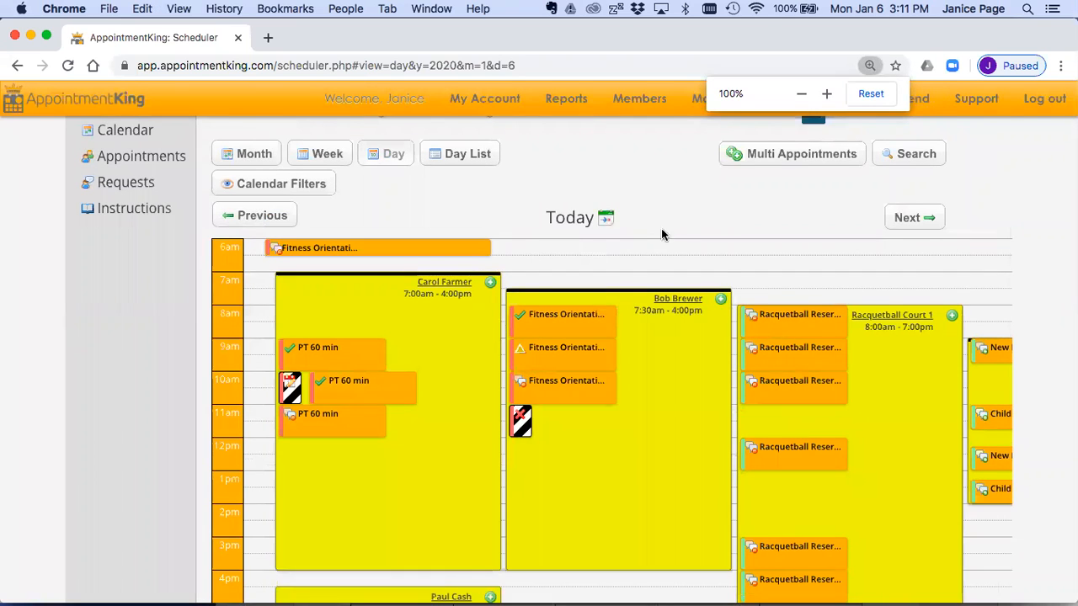
scroll(672, 234, down, 2)
scroll(672, 234, up, 1)
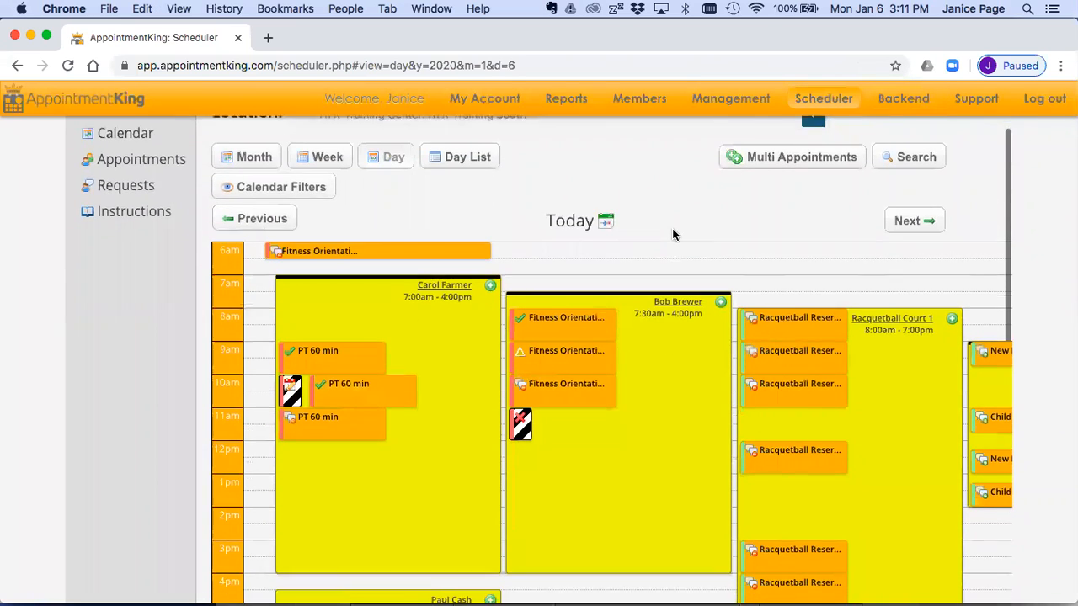
scroll(672, 234, down, 1)
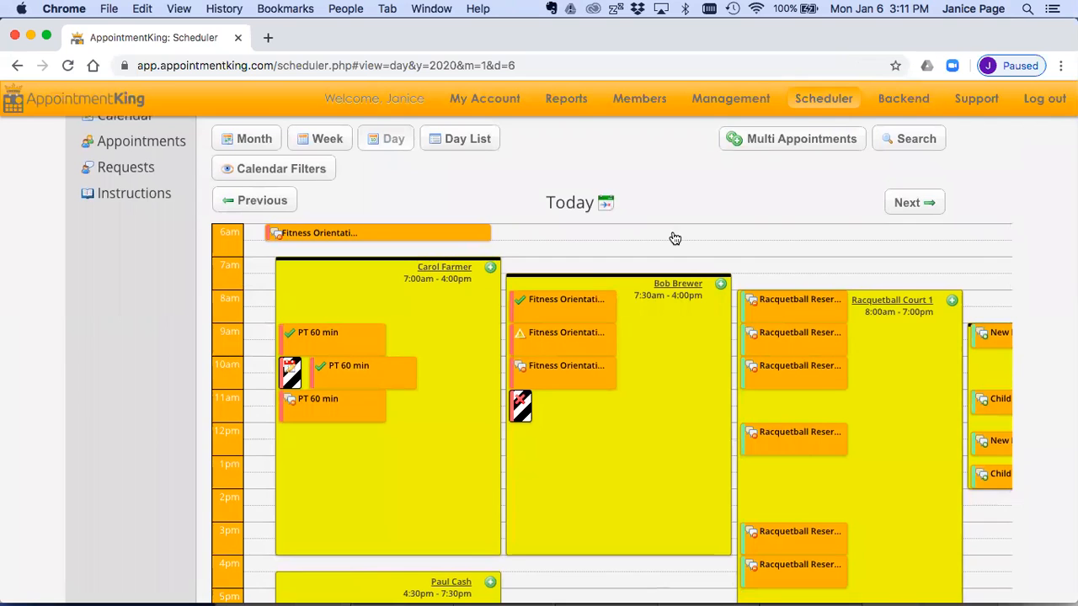
scroll(674, 238, up, 1)
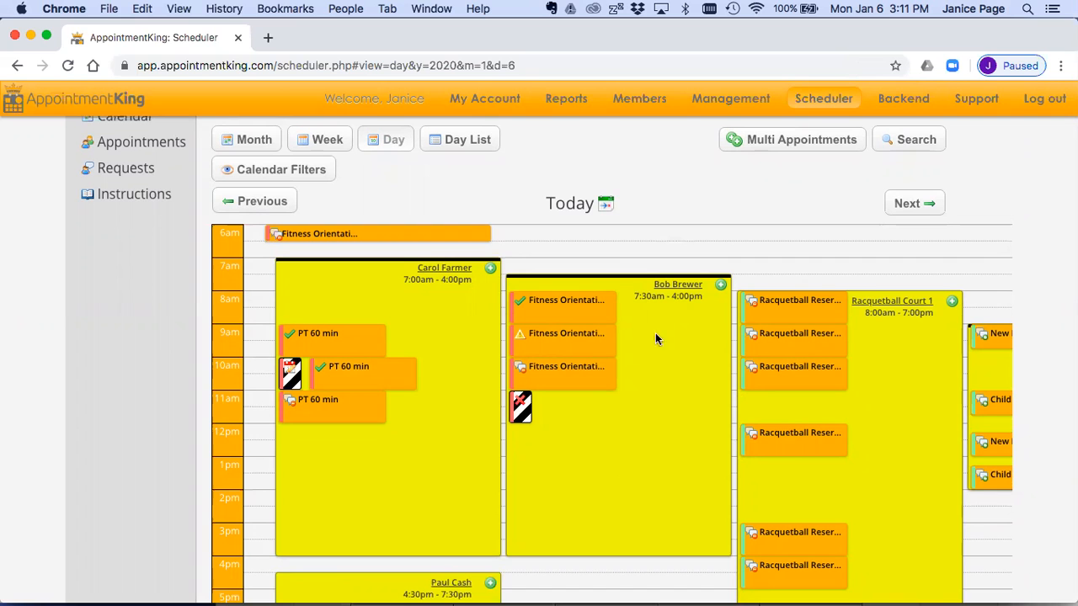
scroll(630, 448, down, 2)
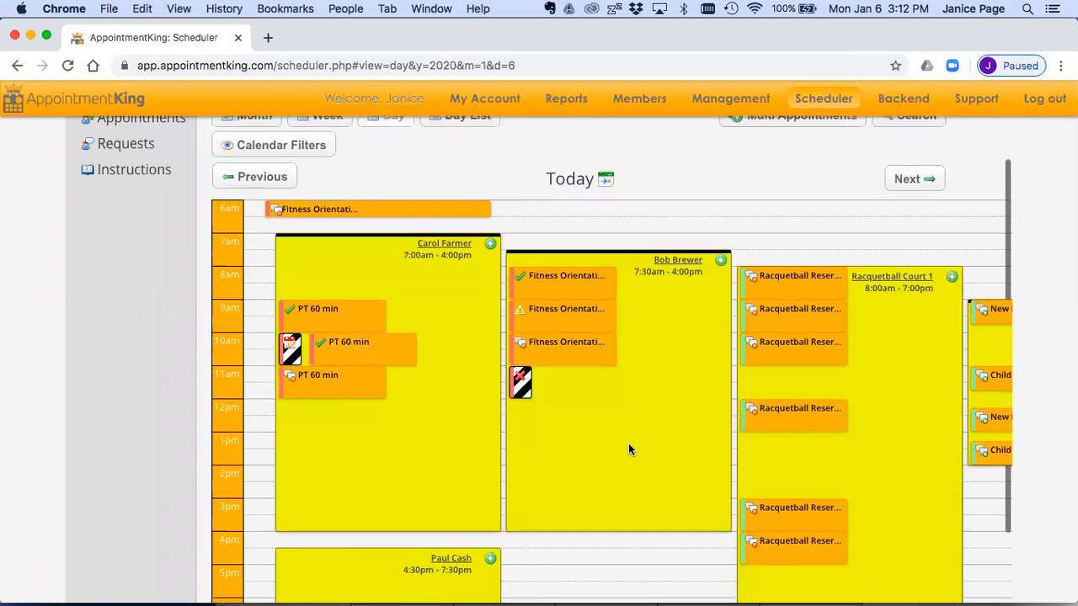
scroll(631, 447, right, 3)
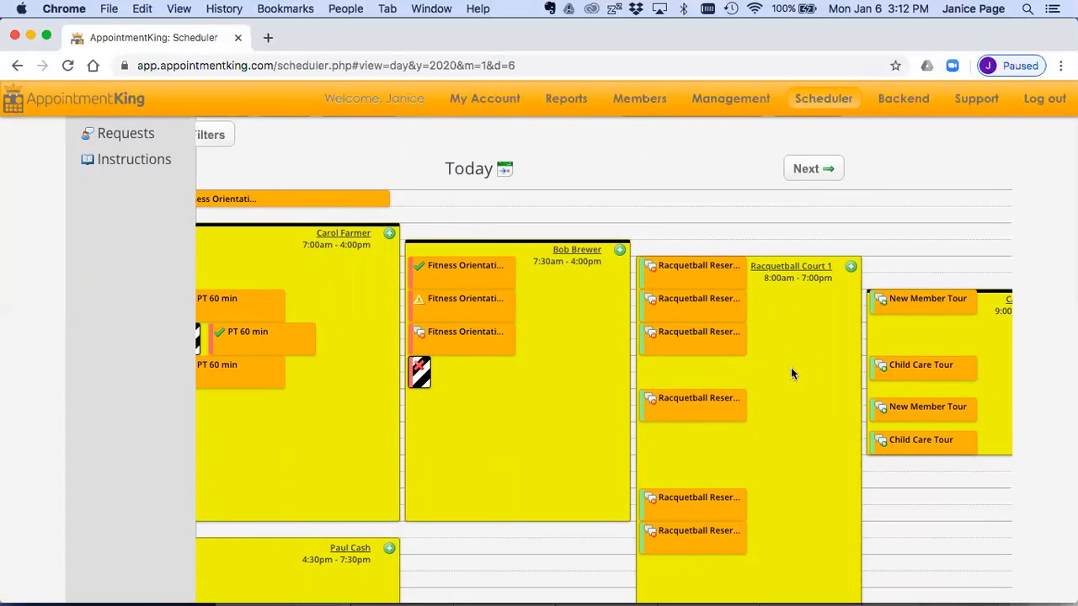
scroll(792, 415, right, 2)
scroll(792, 416, left, 5)
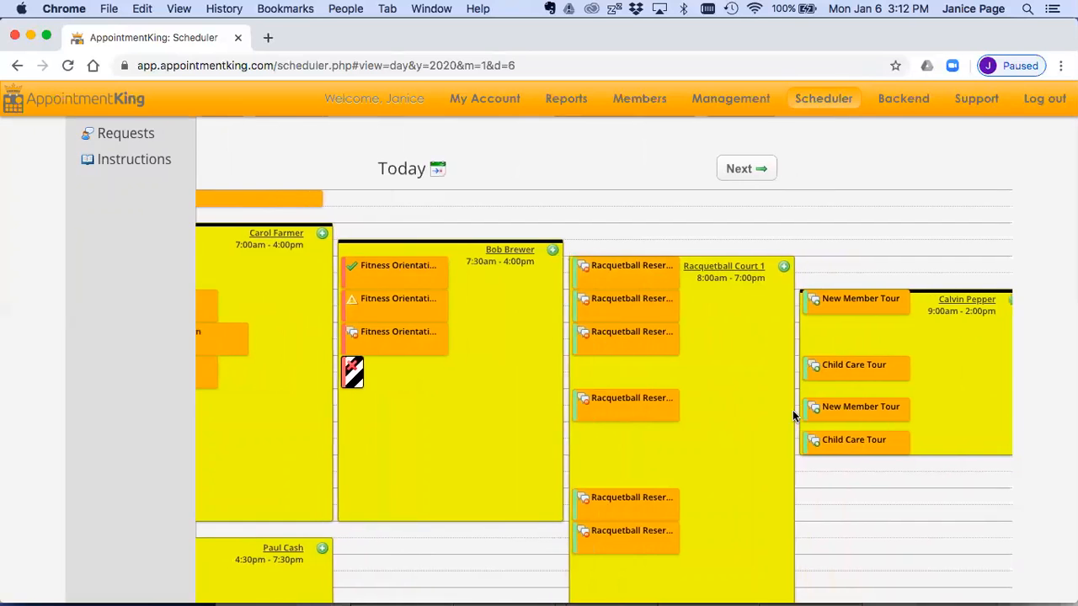
scroll(794, 416, left, 5)
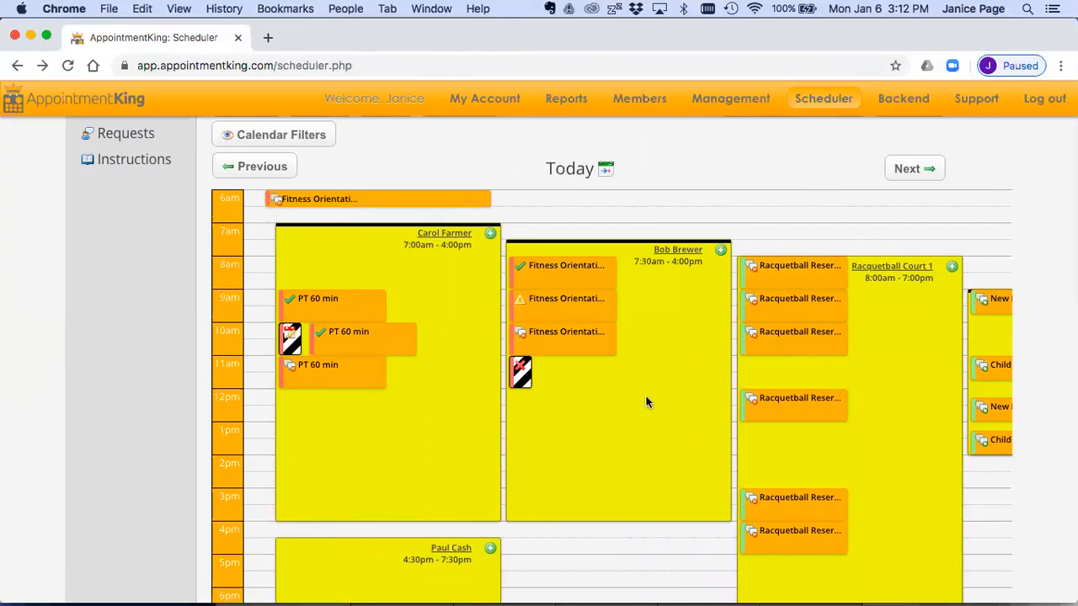
scroll(676, 188, up, 1)
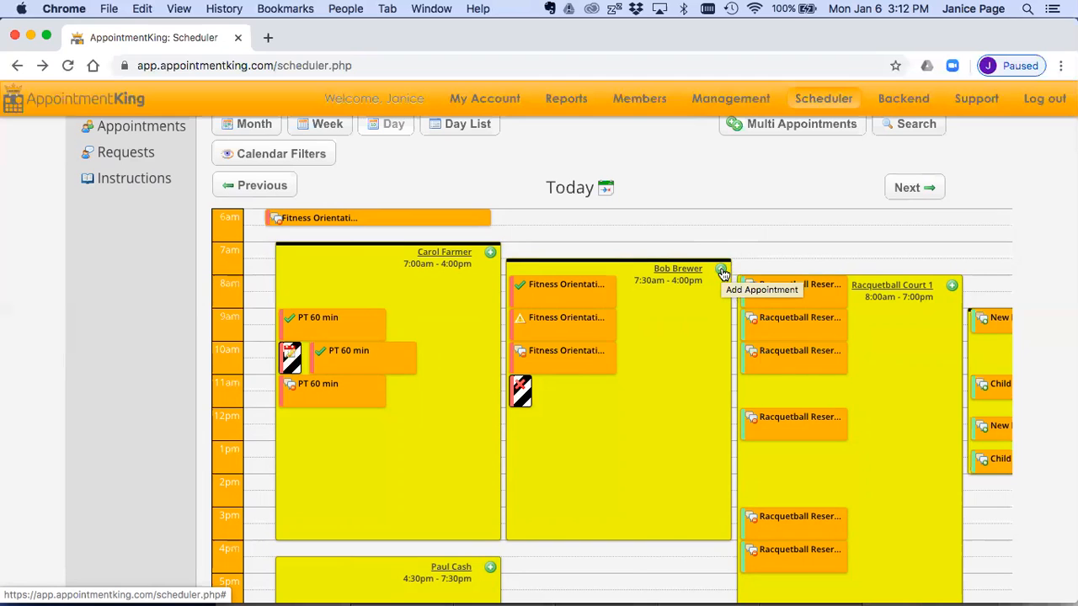
scroll(722, 275, up, 3)
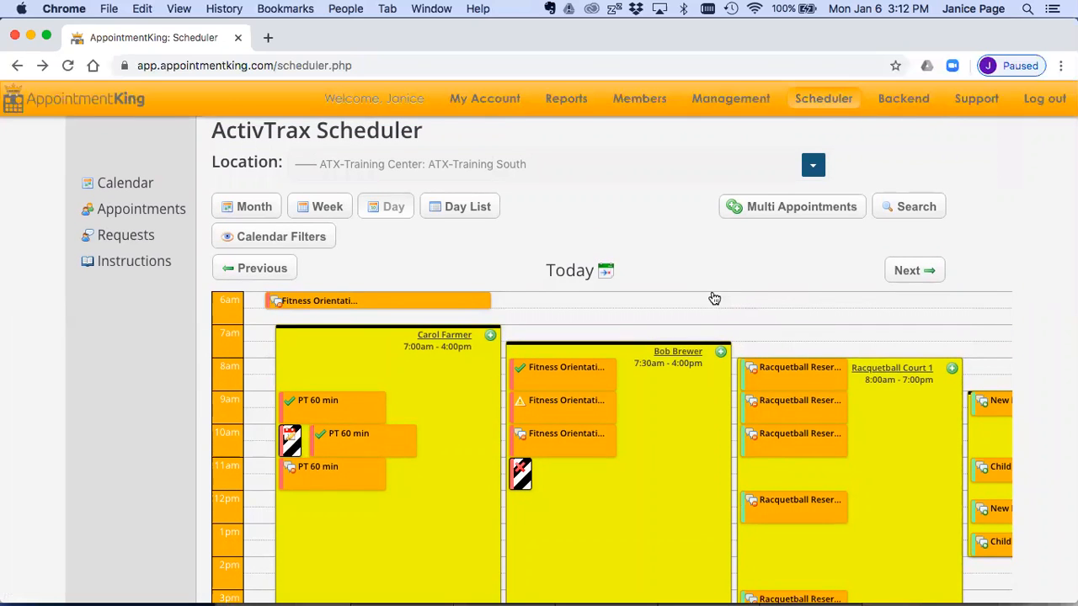
Step: Show the calendar filters, filter the day schedule by the FITNESS ORIENTATION label and review the matching availabilities
click(320, 238)
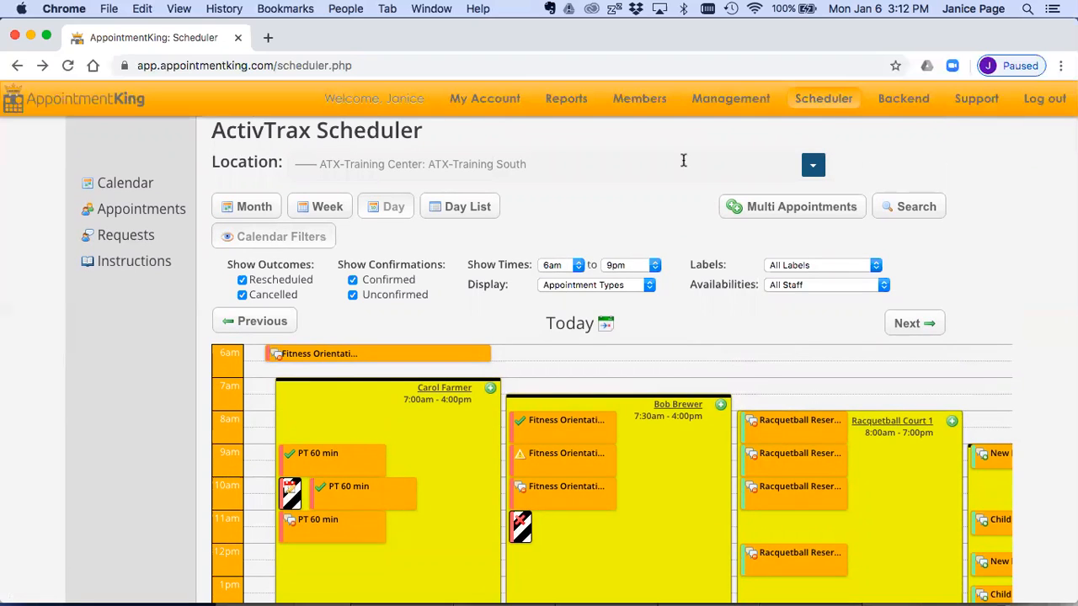
click(798, 267)
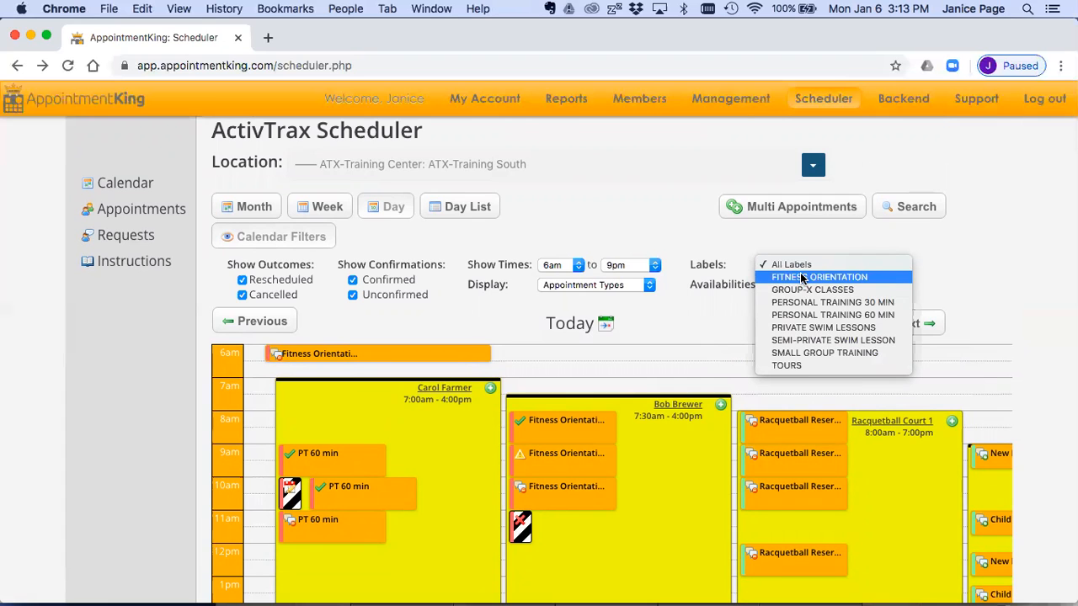
click(801, 277)
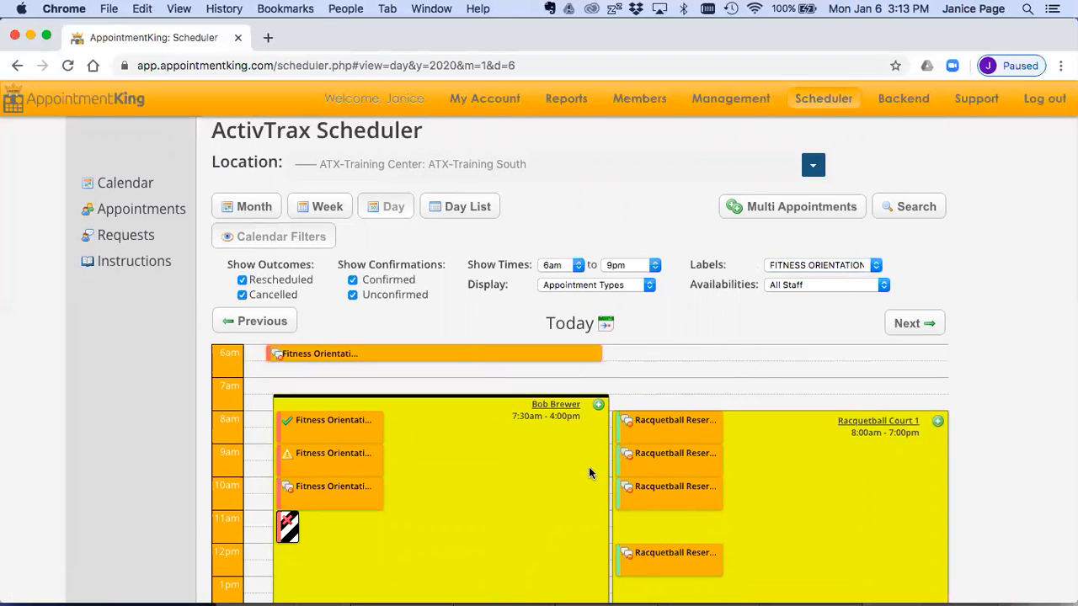
scroll(533, 476, down, 5)
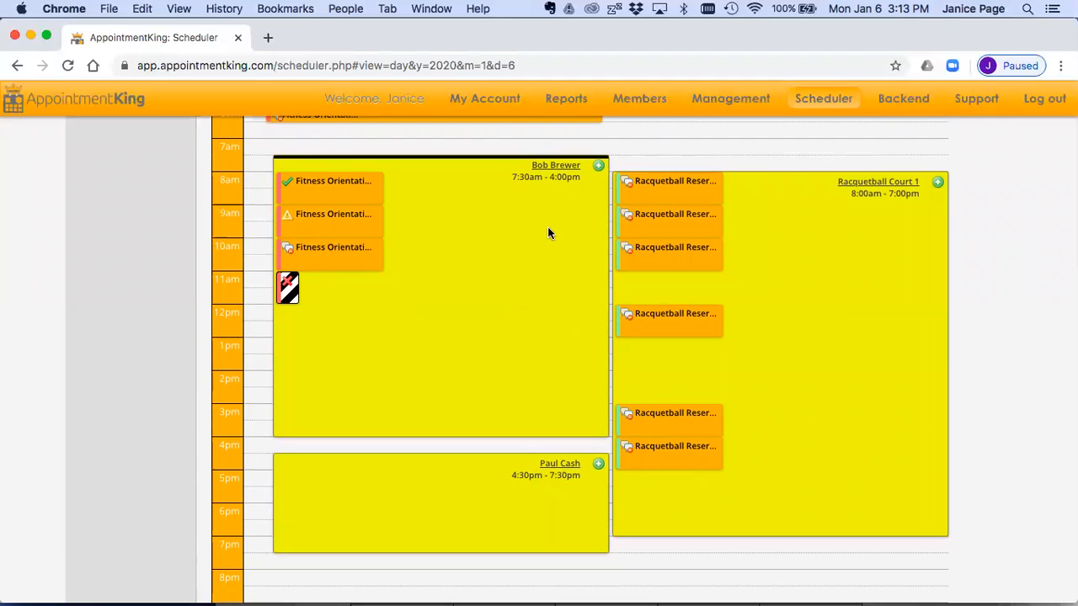
scroll(548, 233, up, 5)
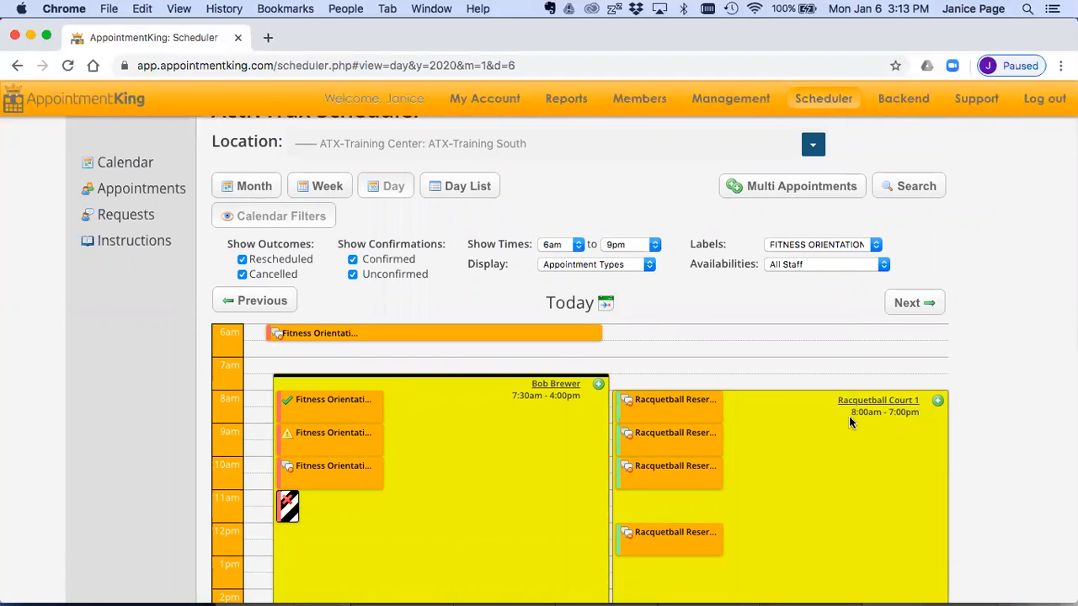
Step: Review the day schedule filtered by the PERSONAL TRAINING 60 MIN label and restore the filter to All Labels
click(840, 245)
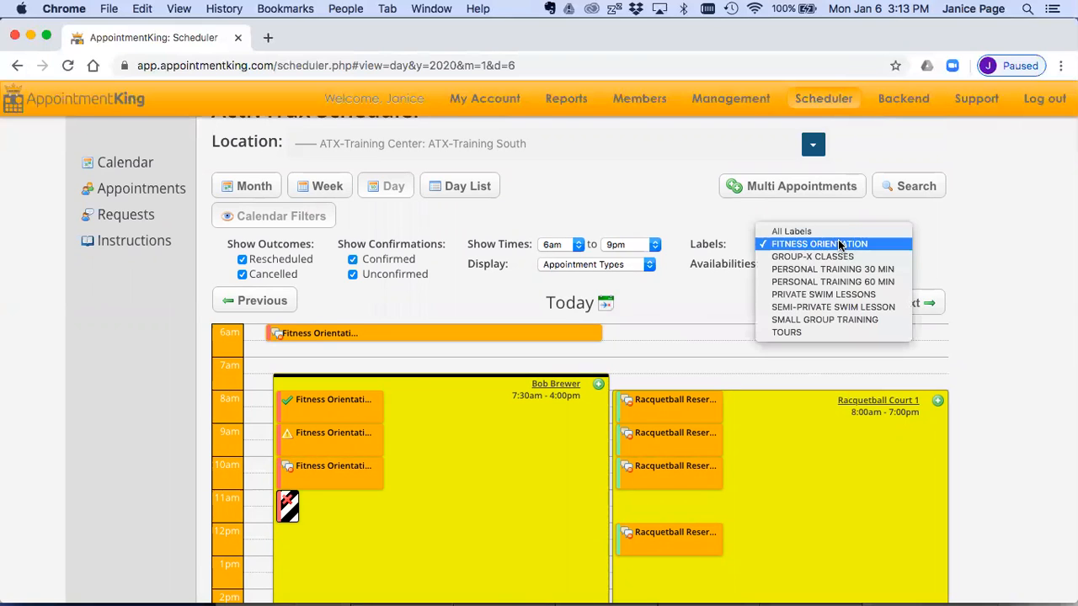
click(835, 282)
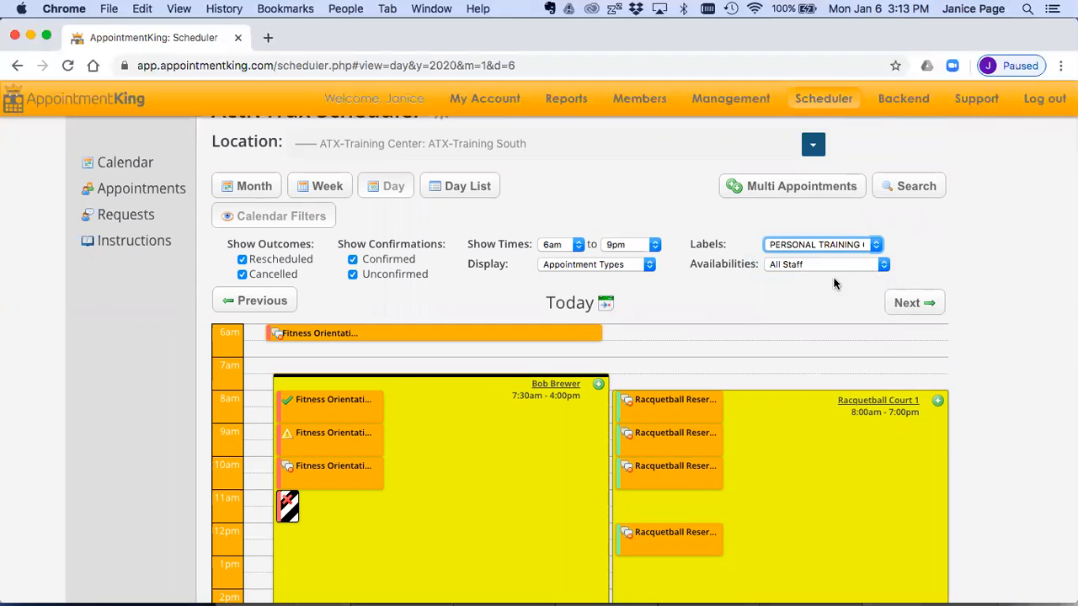
scroll(666, 325, down, 5)
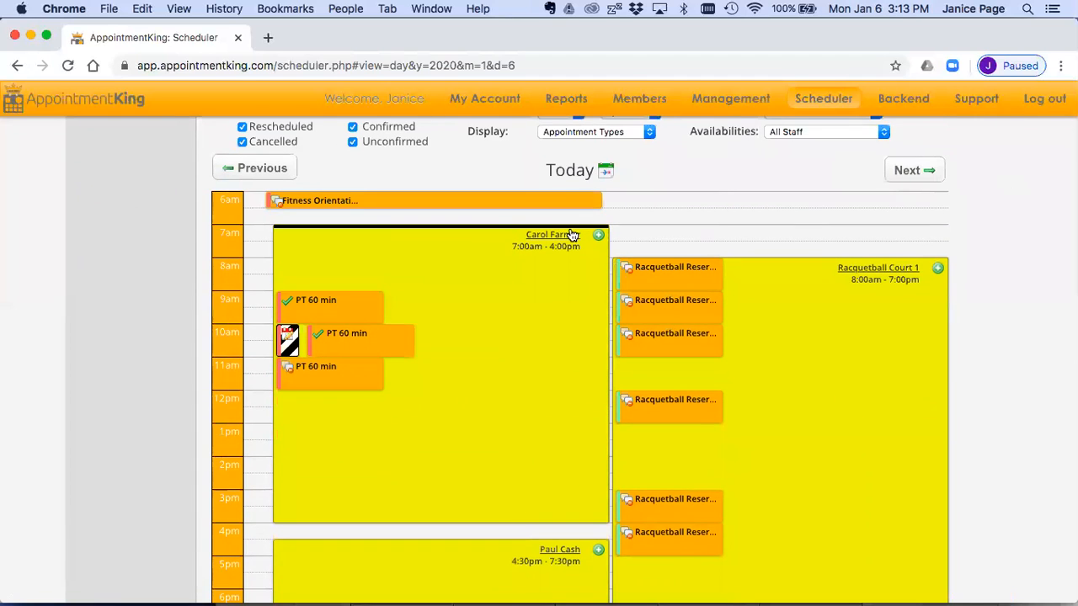
scroll(556, 454, down, 3)
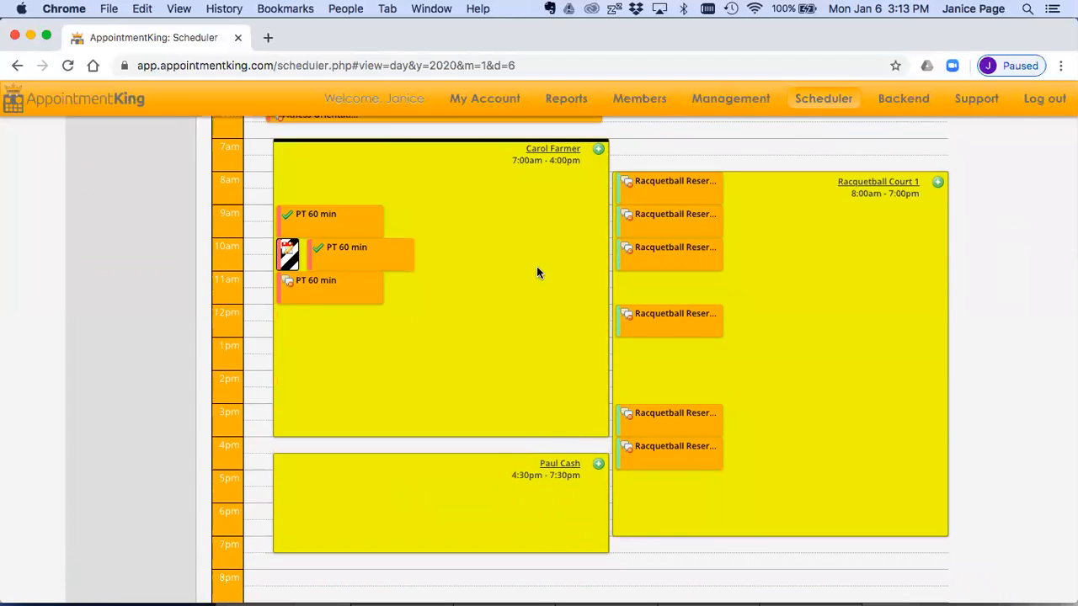
scroll(536, 266, up, 6)
click(804, 187)
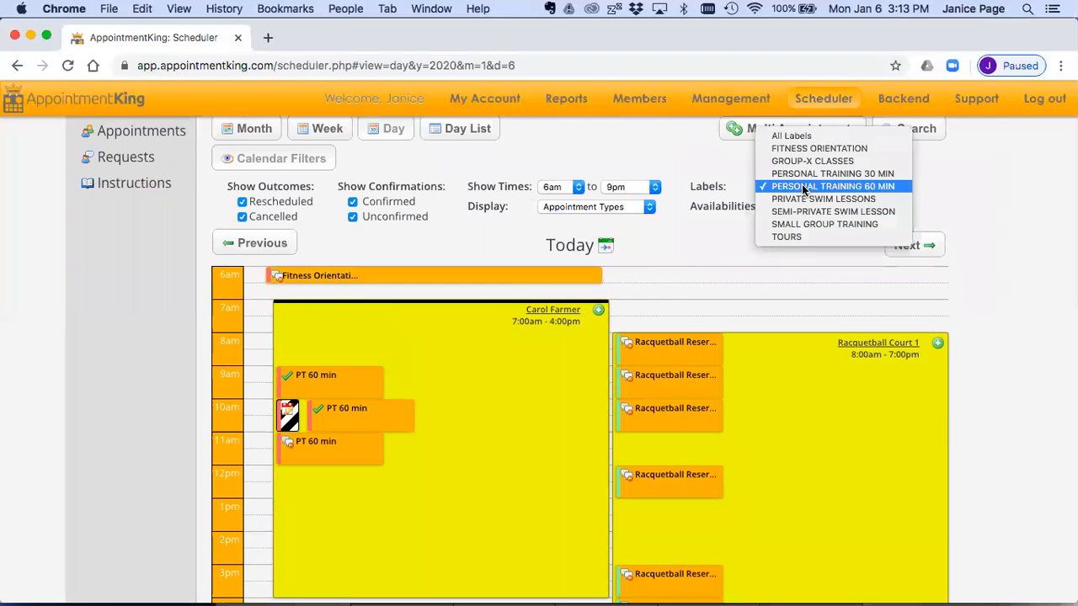
click(800, 136)
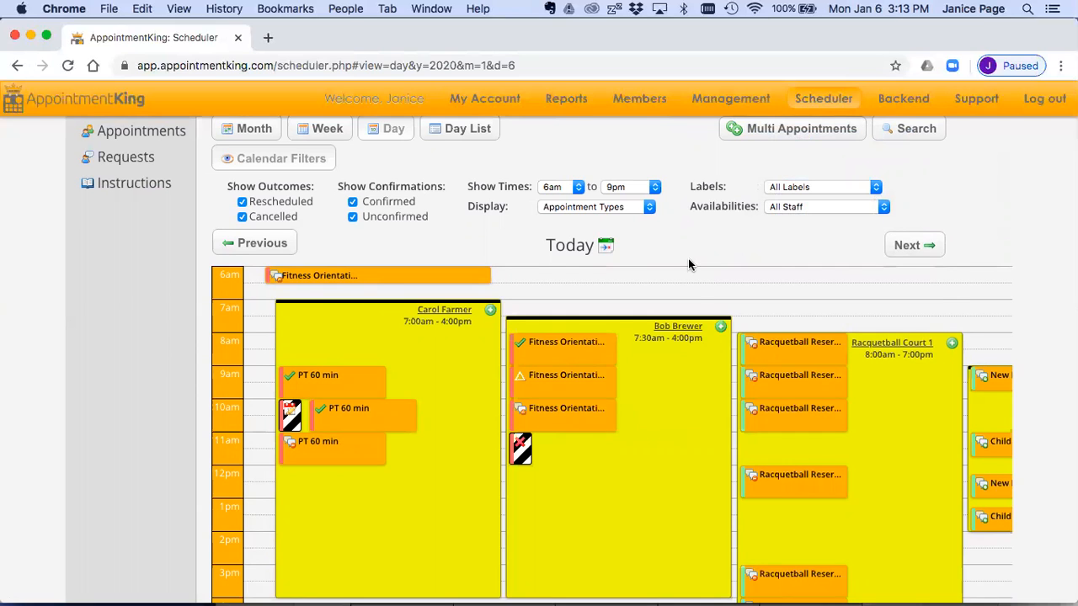
Step: Start a new appointment in the 7:30am - 4:00pm staff availability with type Fitness Orientation at 11:00 am
click(722, 329)
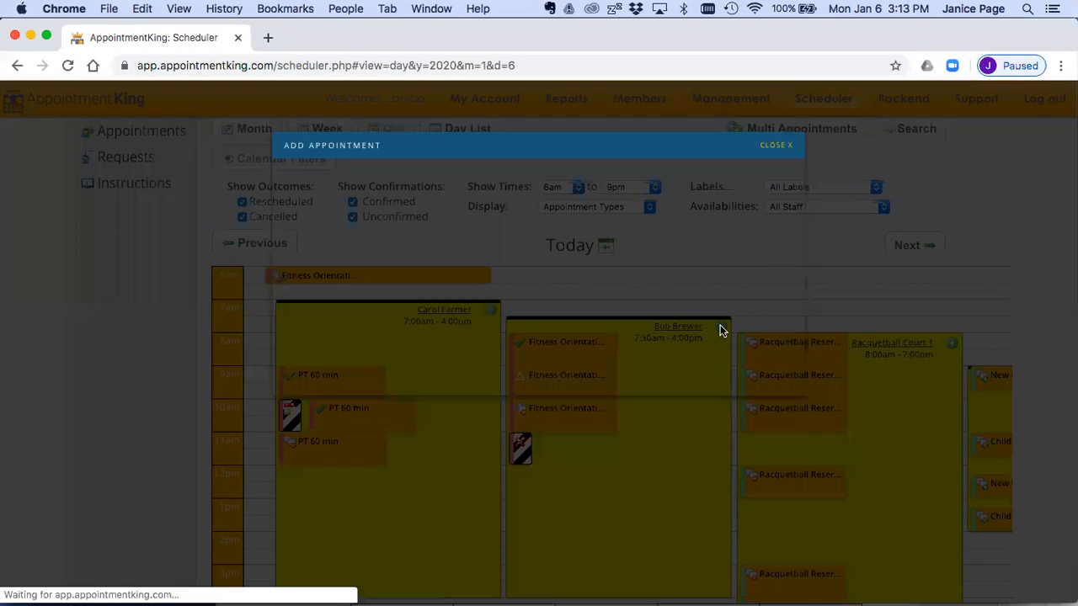
scroll(684, 253, up, 1)
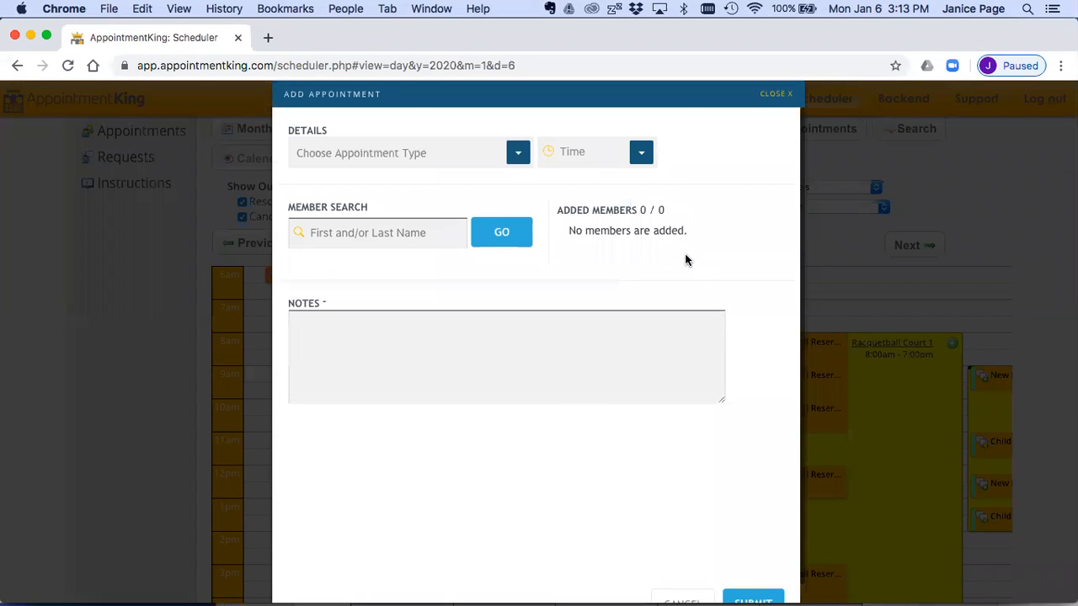
click(514, 153)
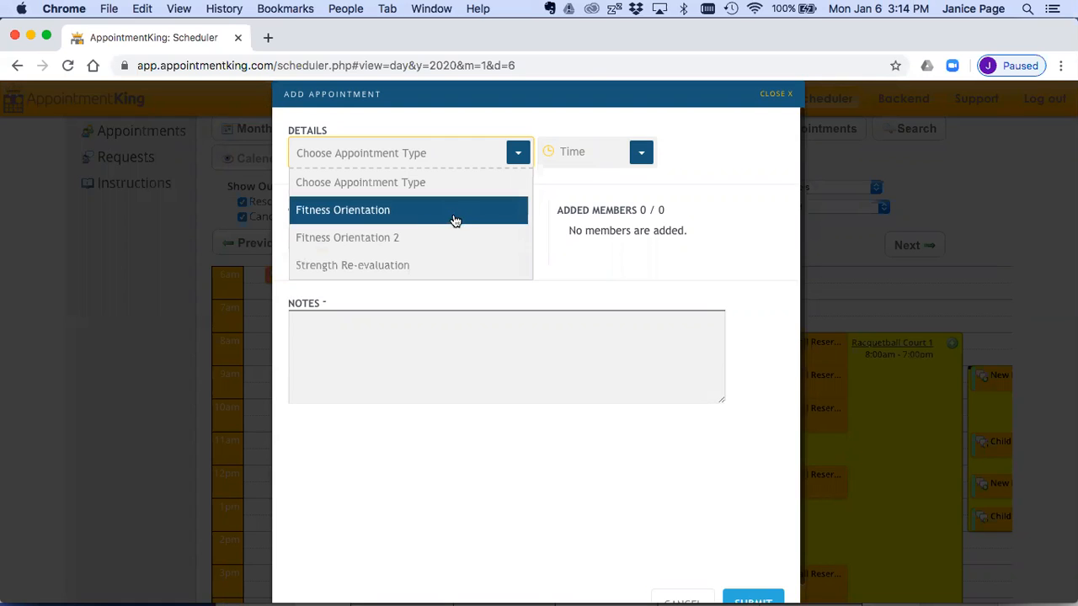
click(426, 209)
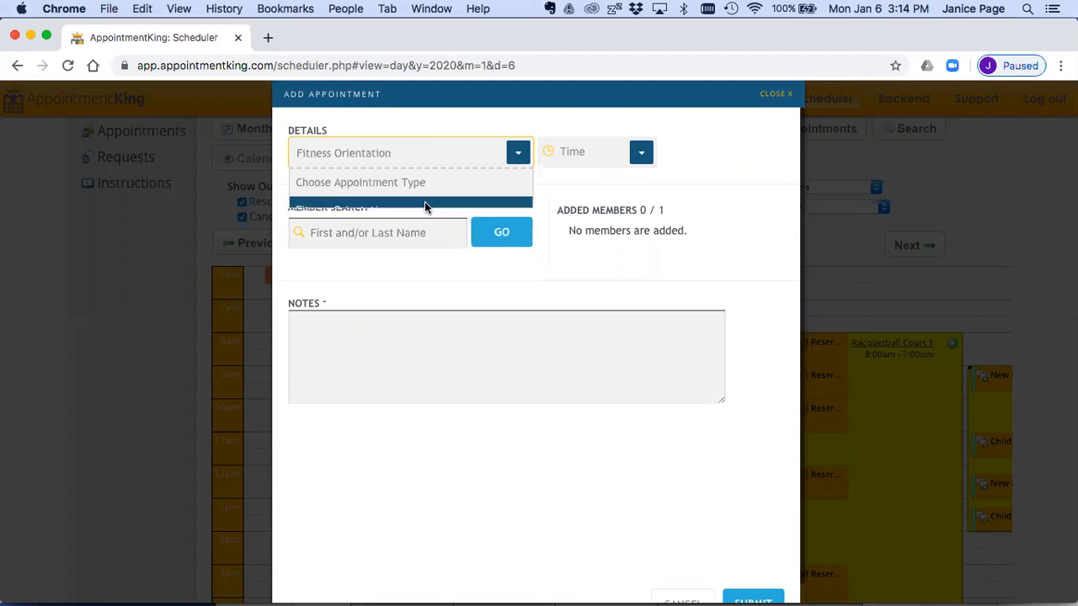
click(642, 152)
click(595, 211)
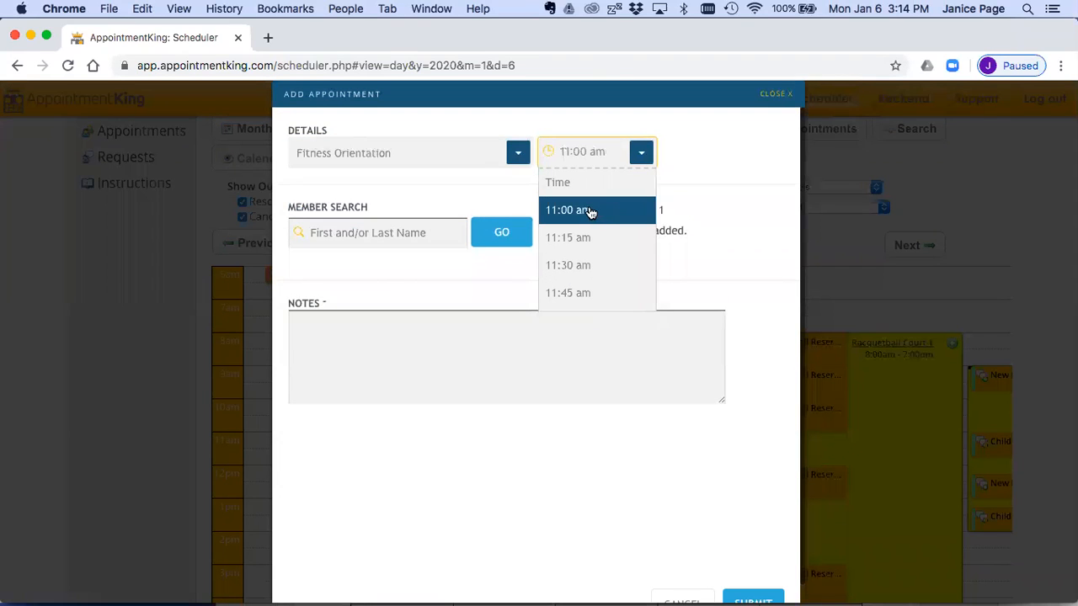
Step: Search for the member by full name and add the matching member to the appointment
click(437, 231)
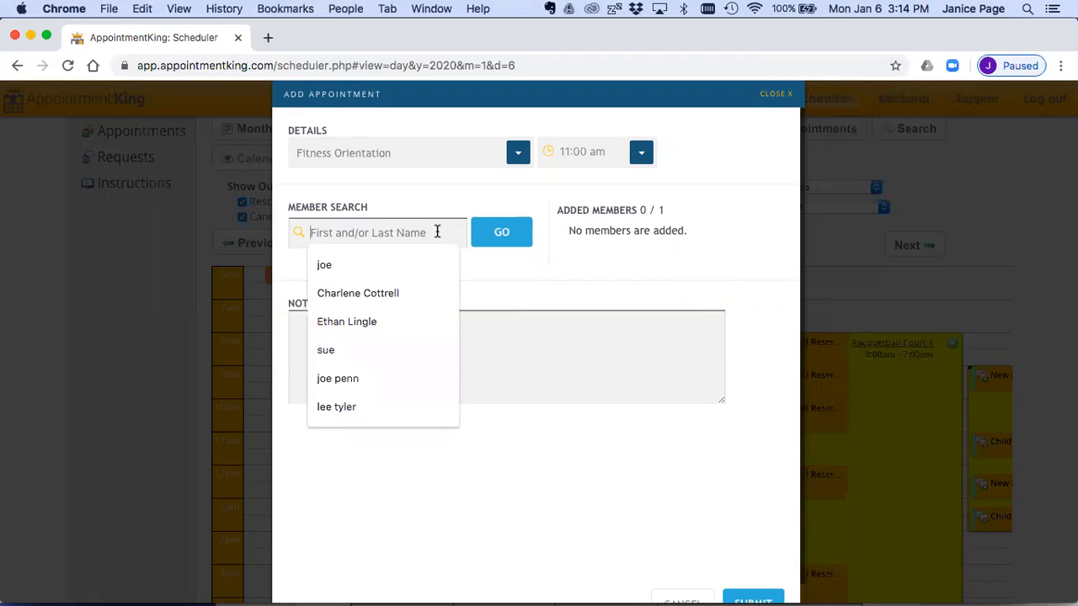
click(501, 233)
drag(368, 234, 269, 234)
key(super+c)
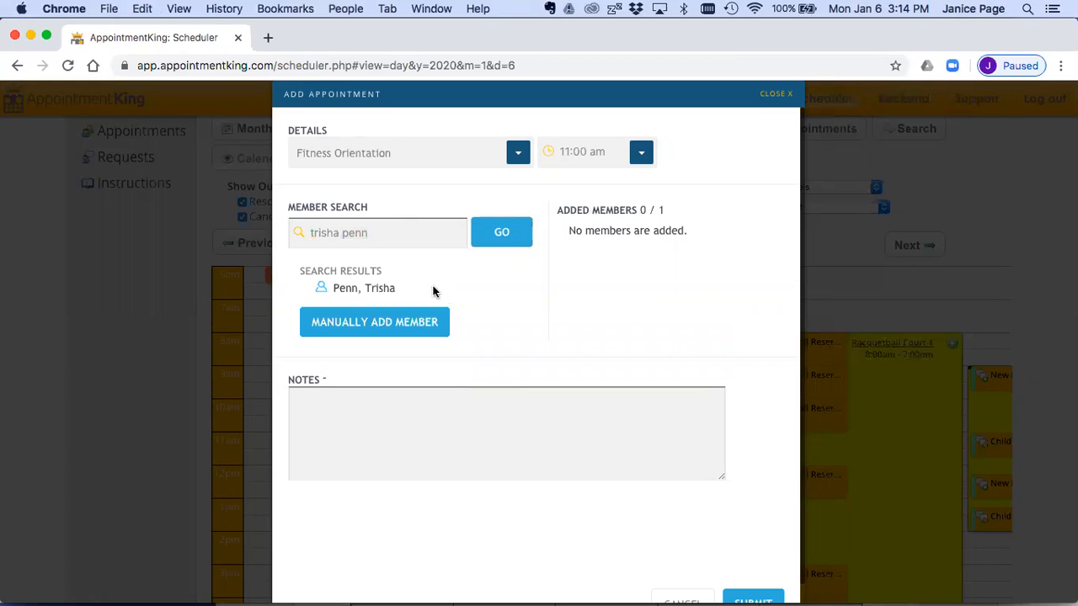
mouse_move(385, 290)
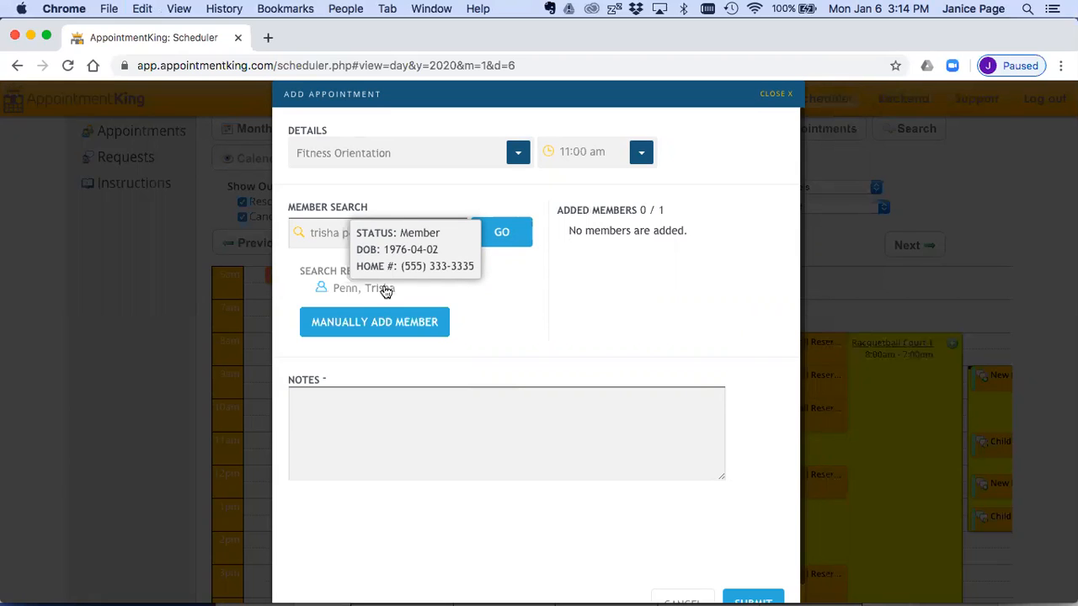
click(386, 291)
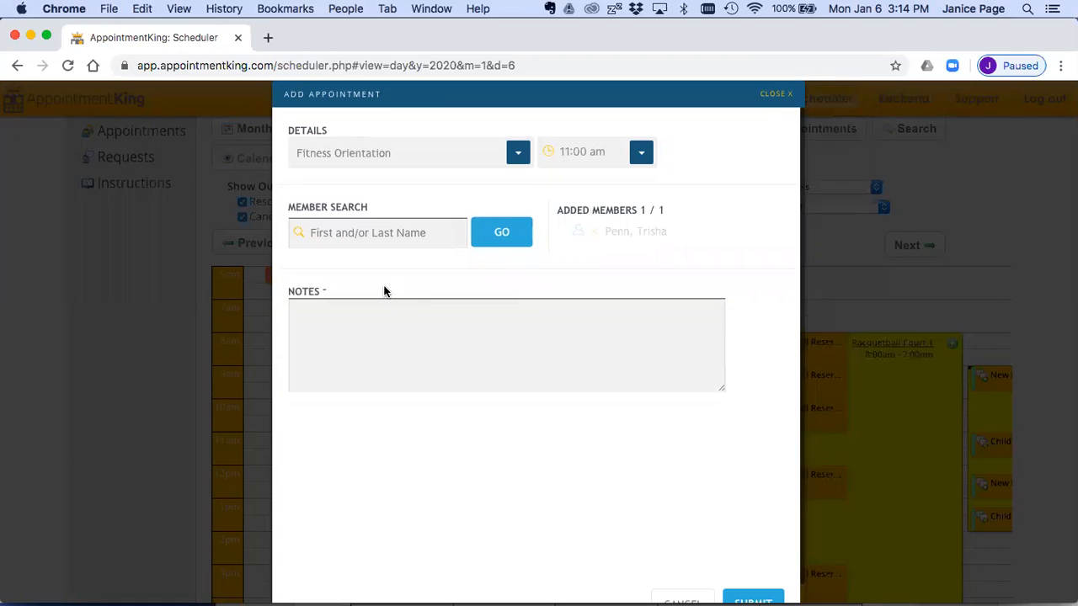
Step: Remove the added member from the appointment, search for the same full name again and re-add the matching member
click(595, 234)
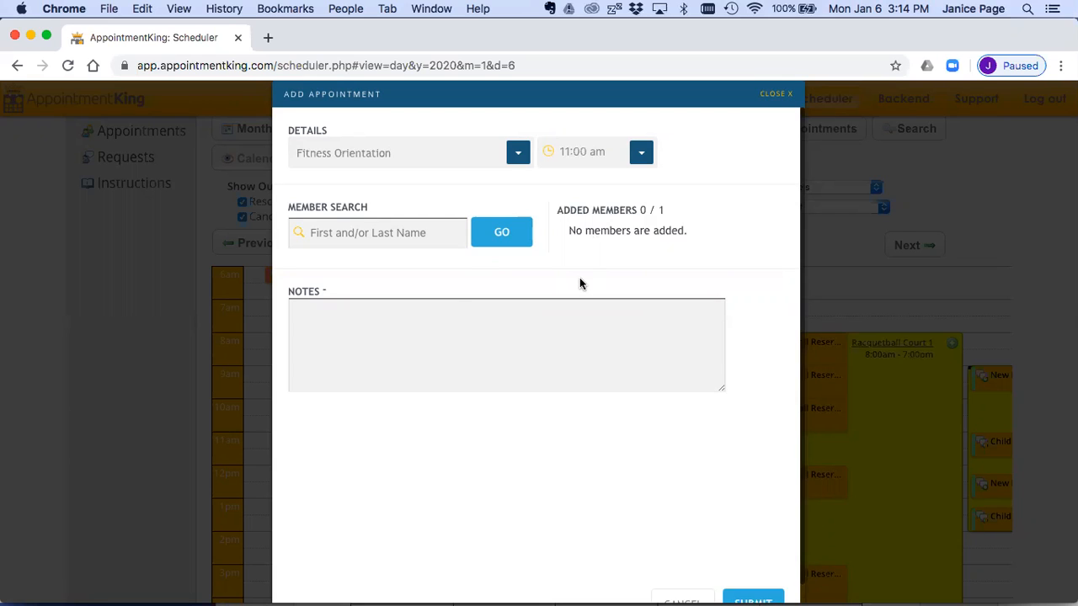
click(422, 232)
click(499, 242)
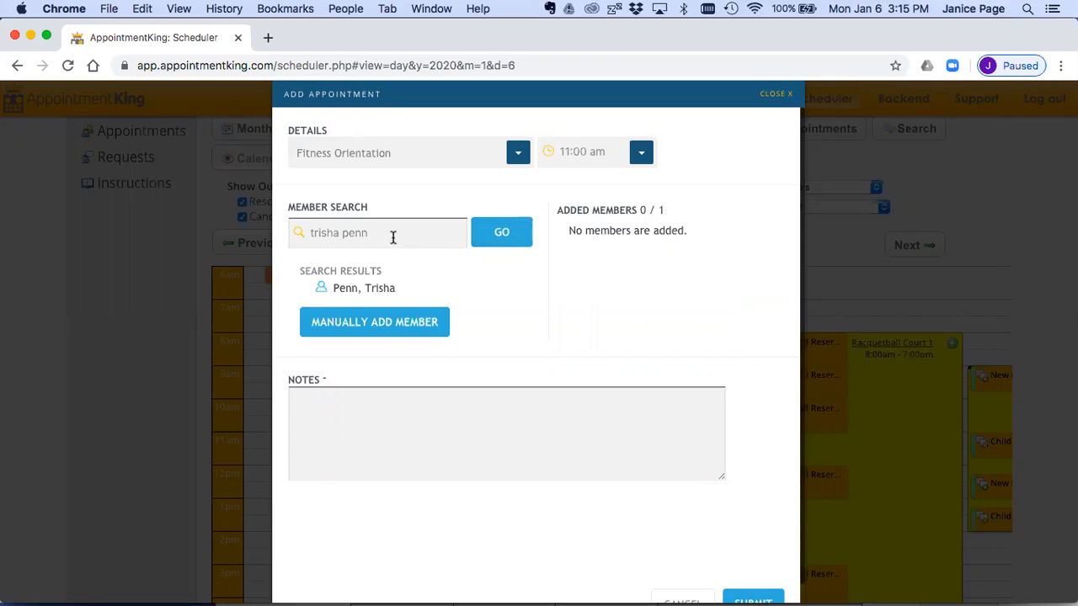
drag(390, 233, 300, 233)
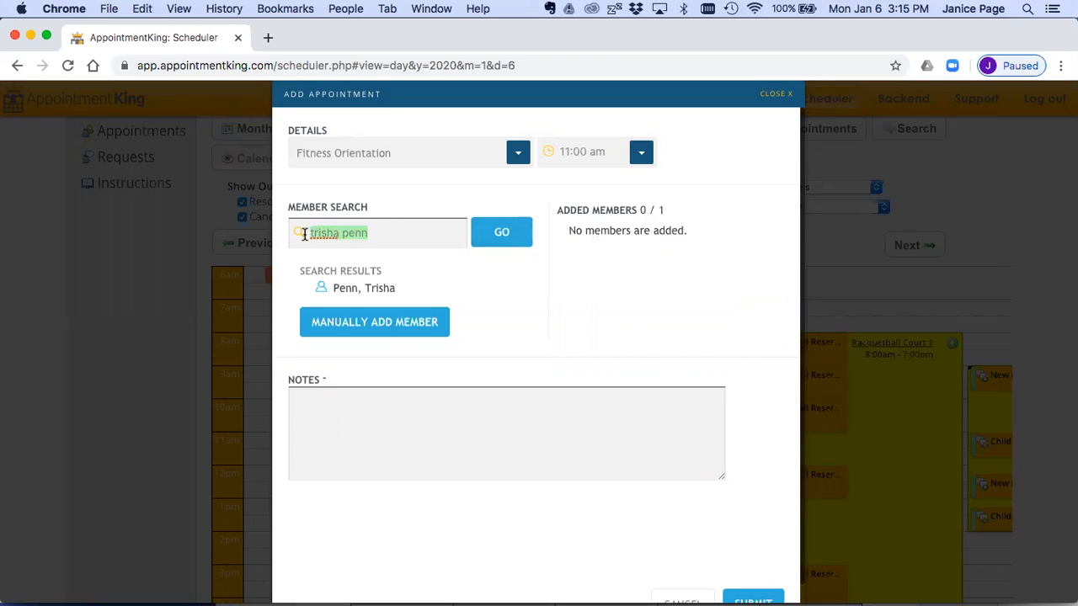
key(BackSpace)
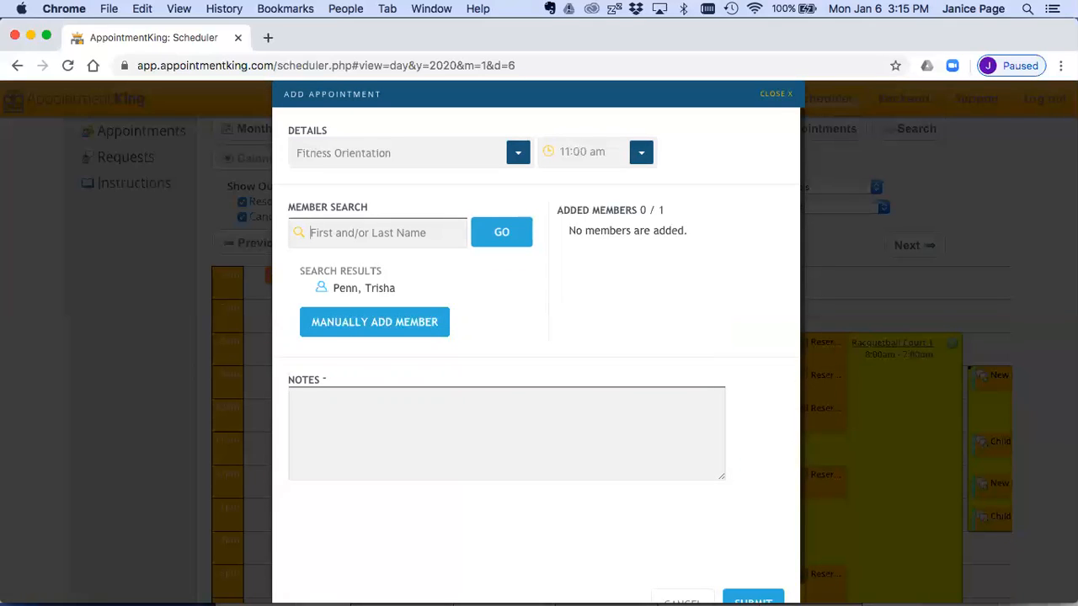
mouse_move(348, 292)
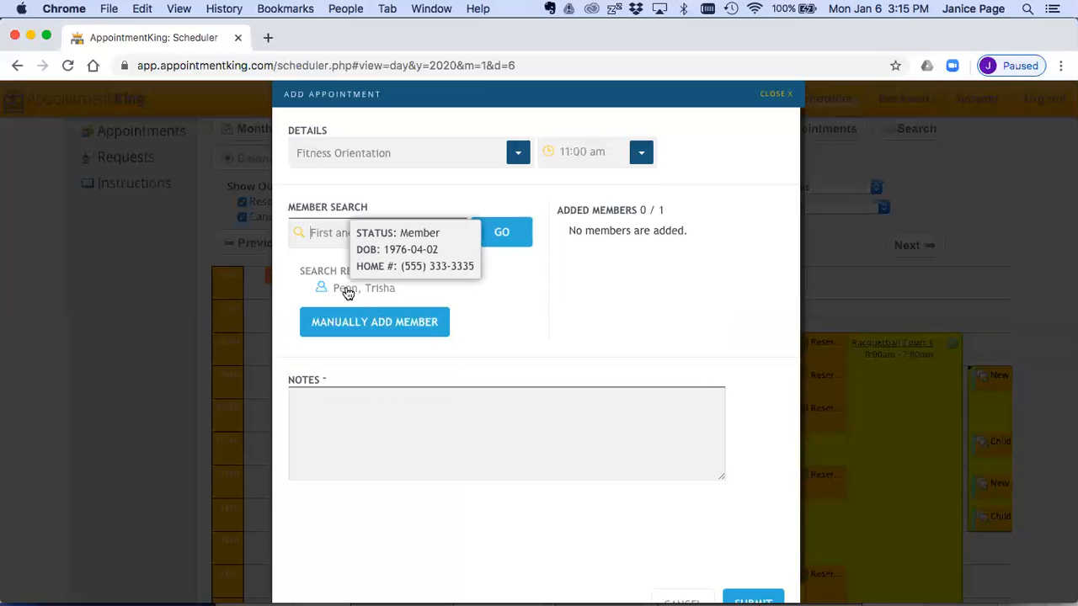
click(346, 291)
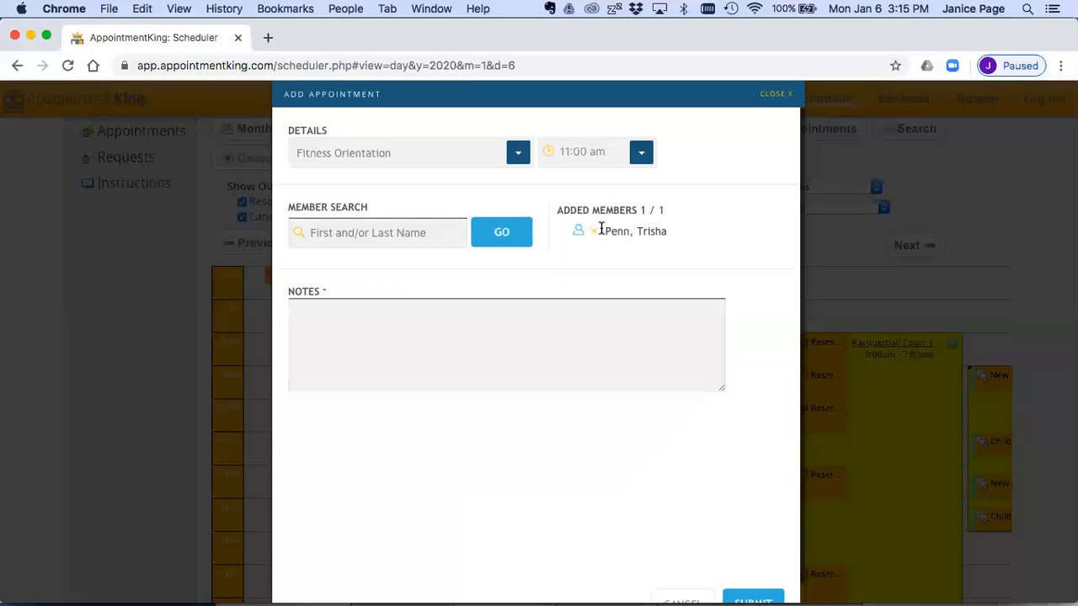
Step: Remove the added member from the appointment and search for a different member by full name
click(594, 231)
click(406, 236)
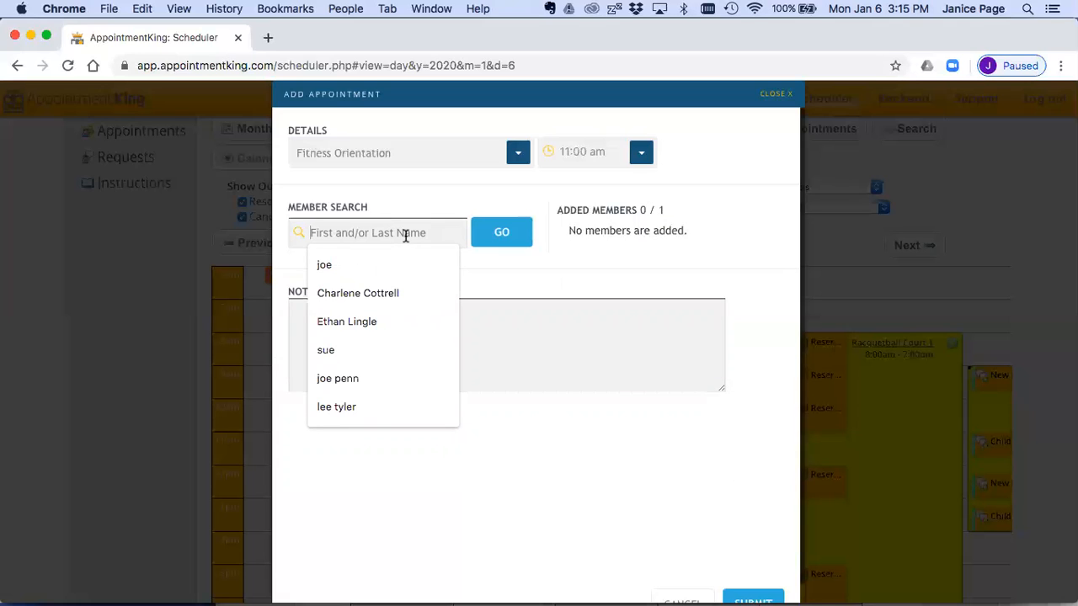
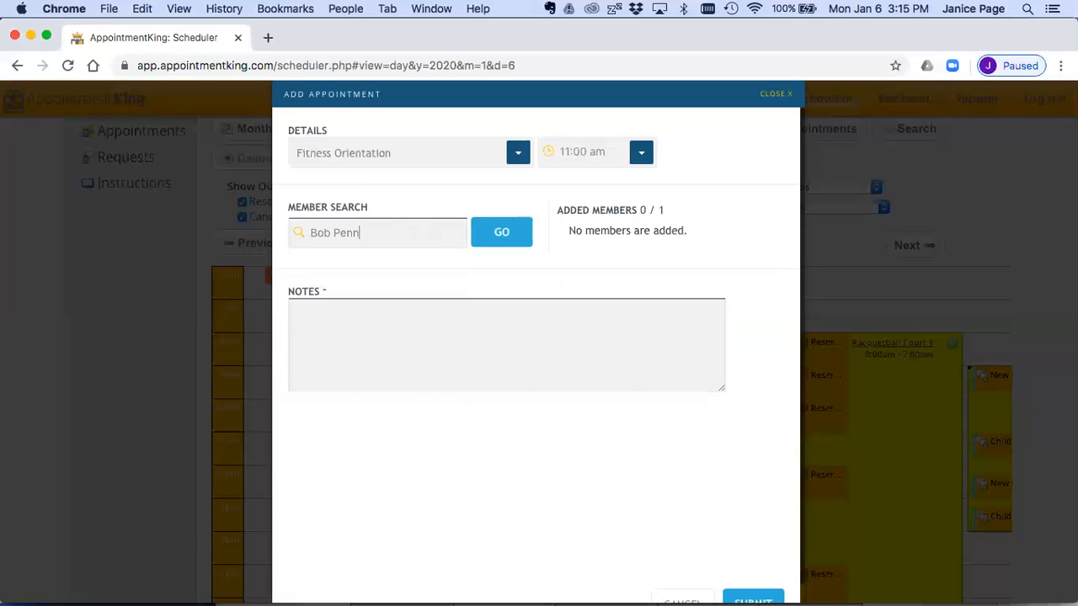
click(501, 233)
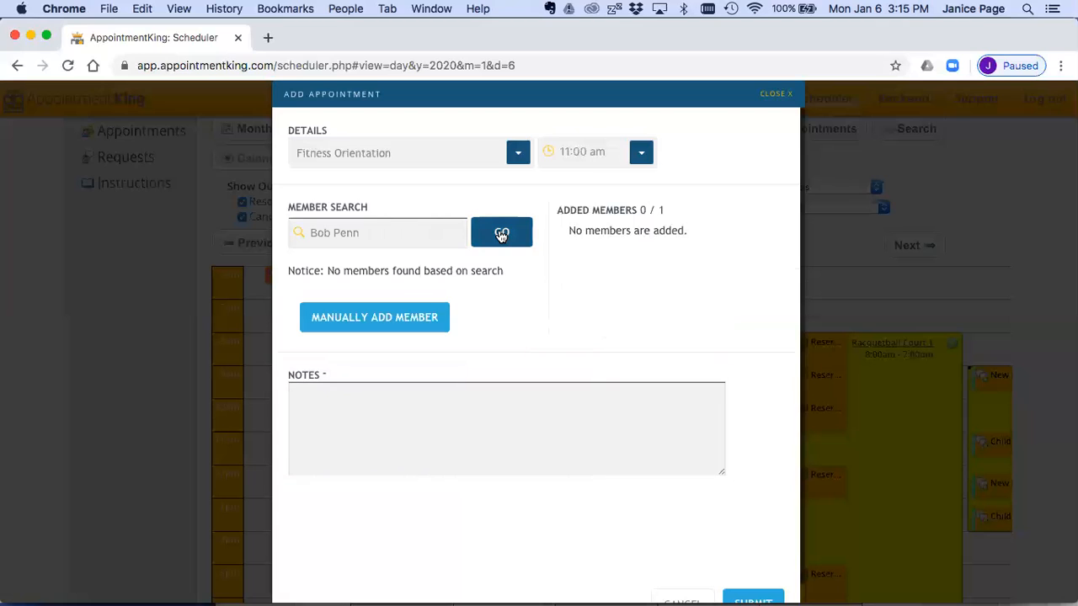
Step: Examine the search notice and open the manual member entry form to review its required fields
drag(324, 270, 509, 277)
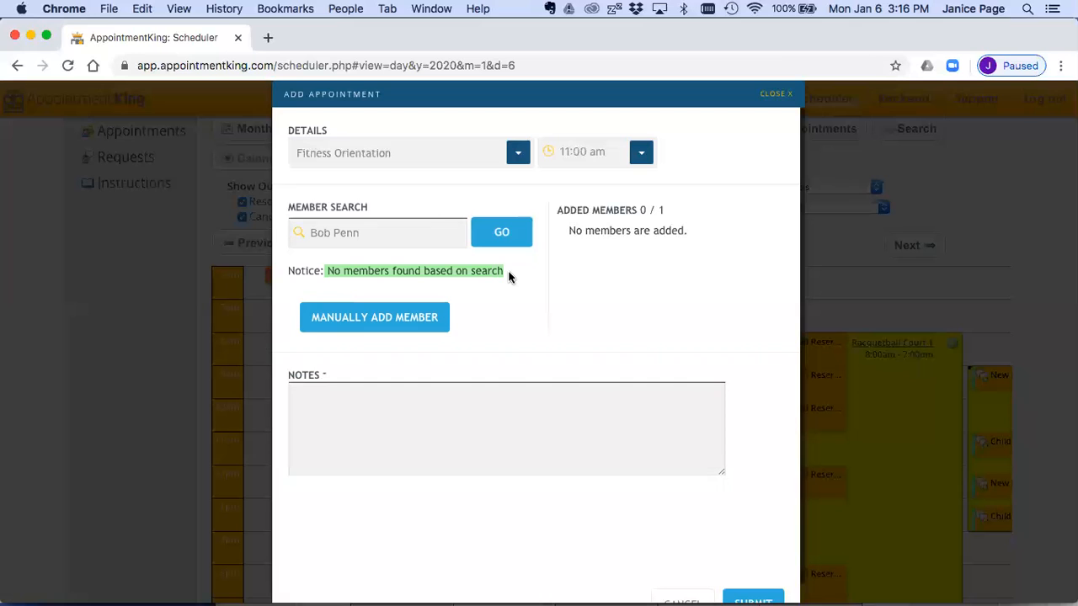
click(377, 318)
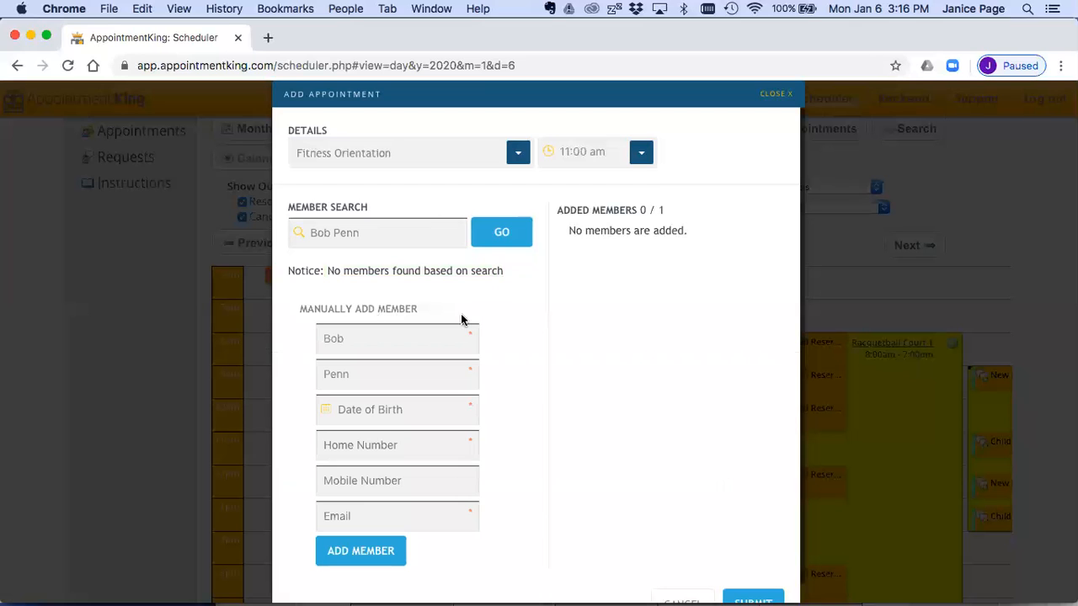
scroll(469, 406, down, 2)
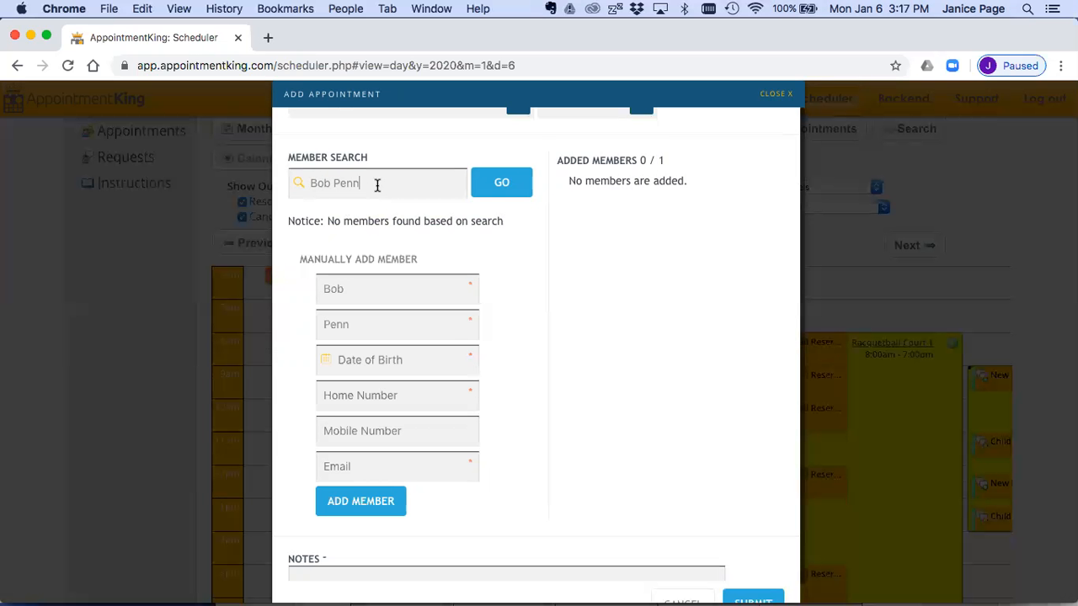
Step: Replace the search with the original member's full name and add the matching member to the appointment
drag(379, 182, 306, 183)
click(497, 182)
click(365, 288)
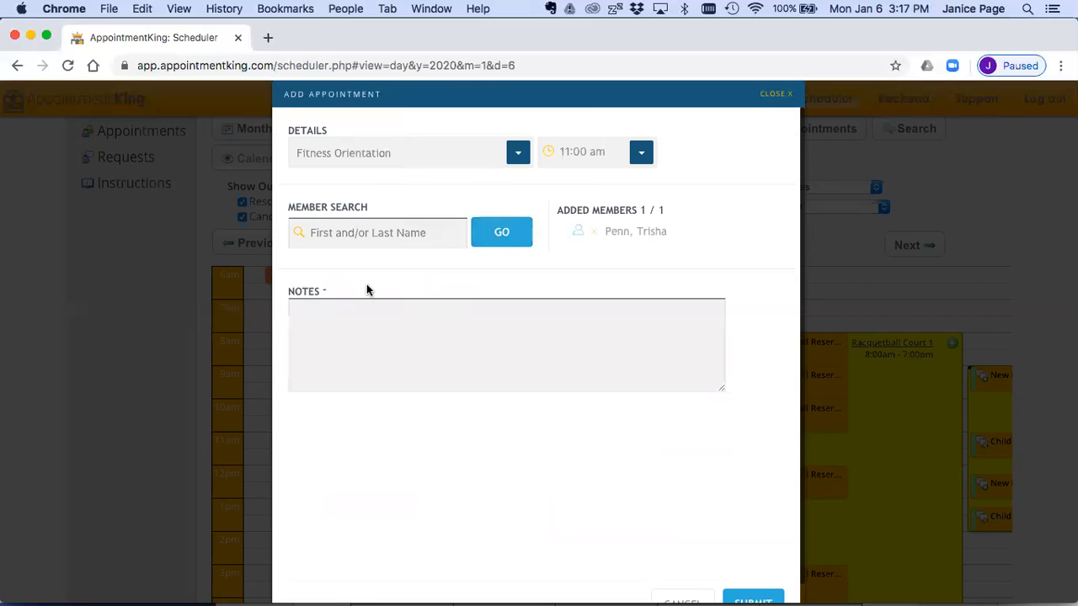
Step: Enter the note "New to exercise" and submit the Fitness Orientation appointment
text(New to )
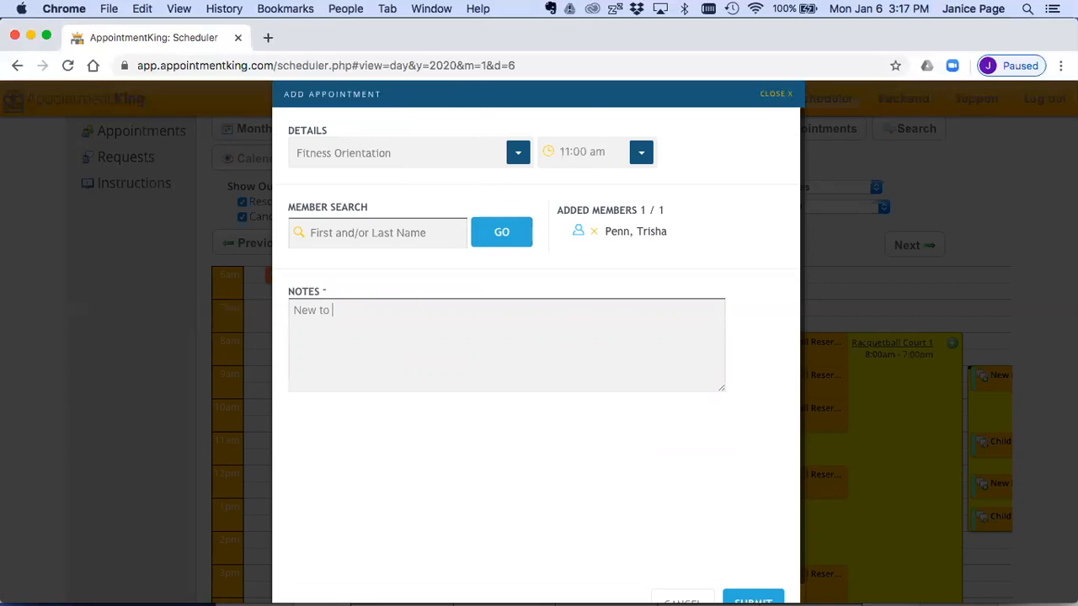
text(exercise)
scroll(500, 374, down, 1)
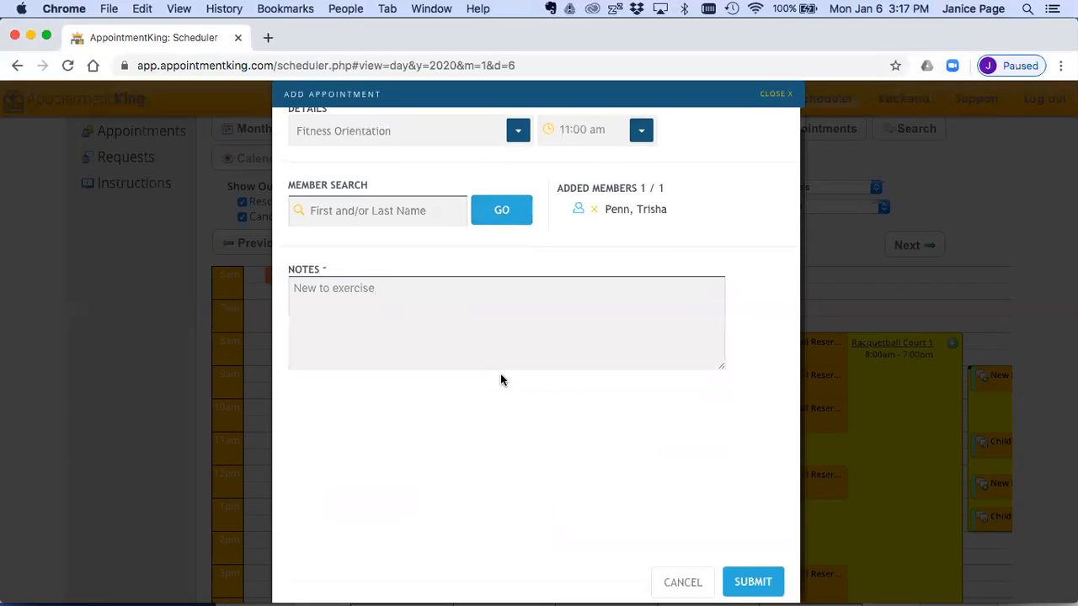
click(753, 583)
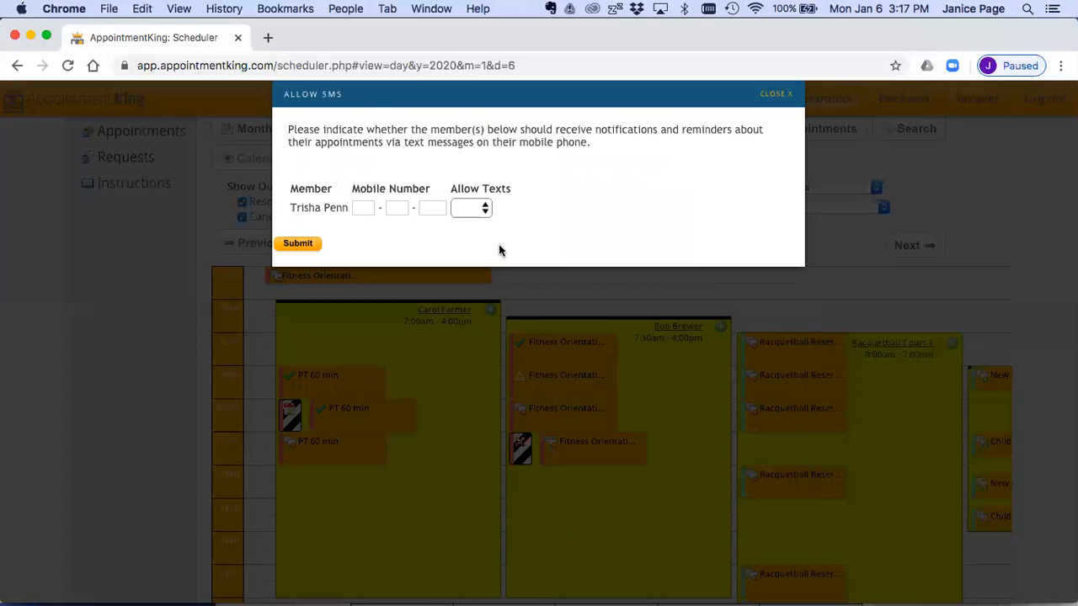
Step: Choose Yes for the member's Allow Texts option, switch it to No and submit the SMS preference
click(485, 210)
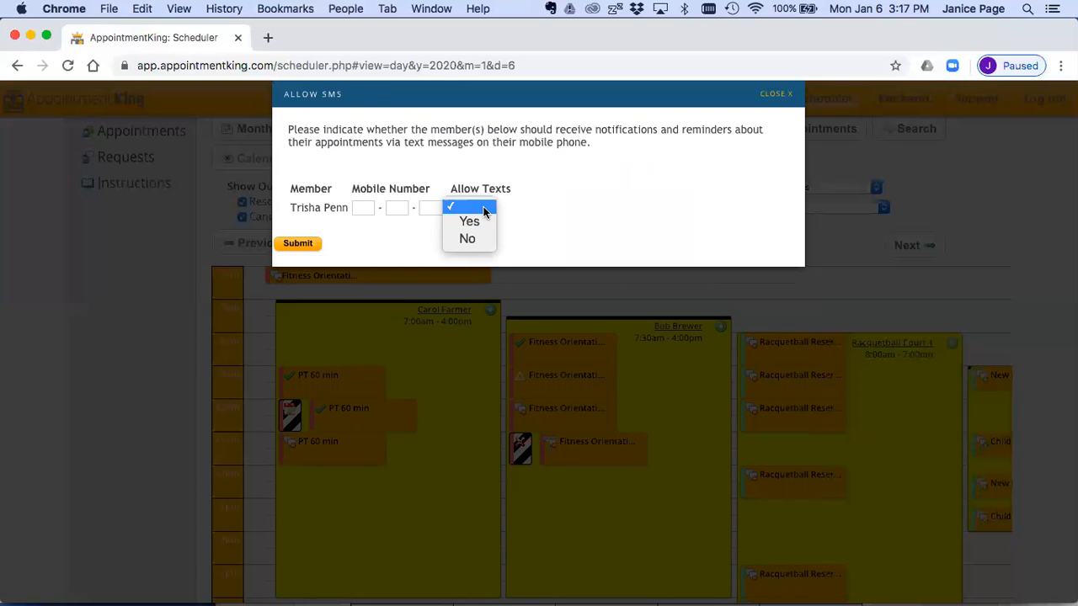
click(468, 222)
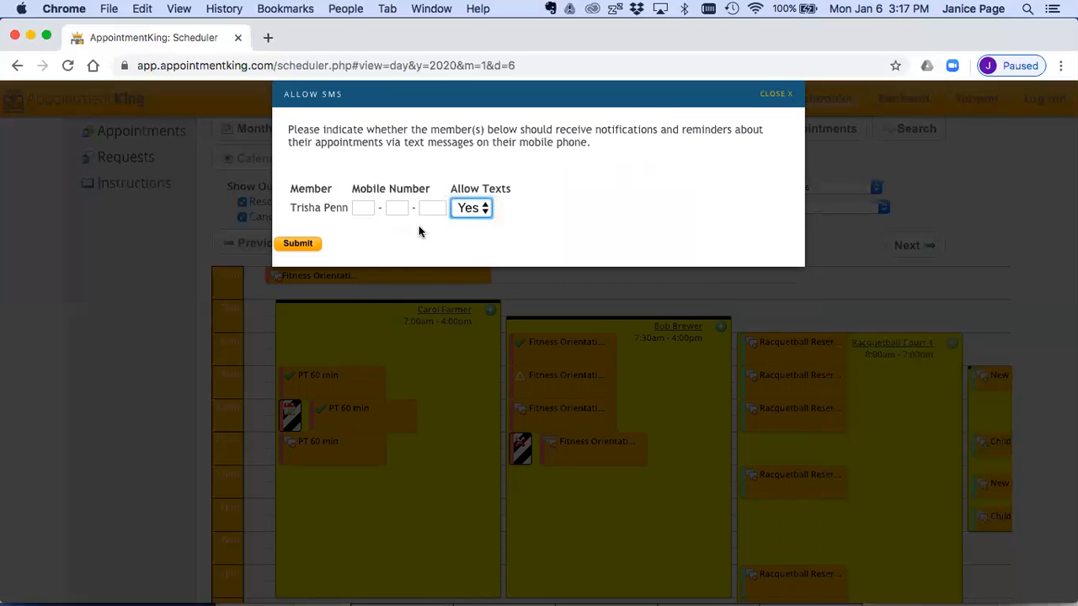
click(481, 210)
click(473, 225)
click(299, 244)
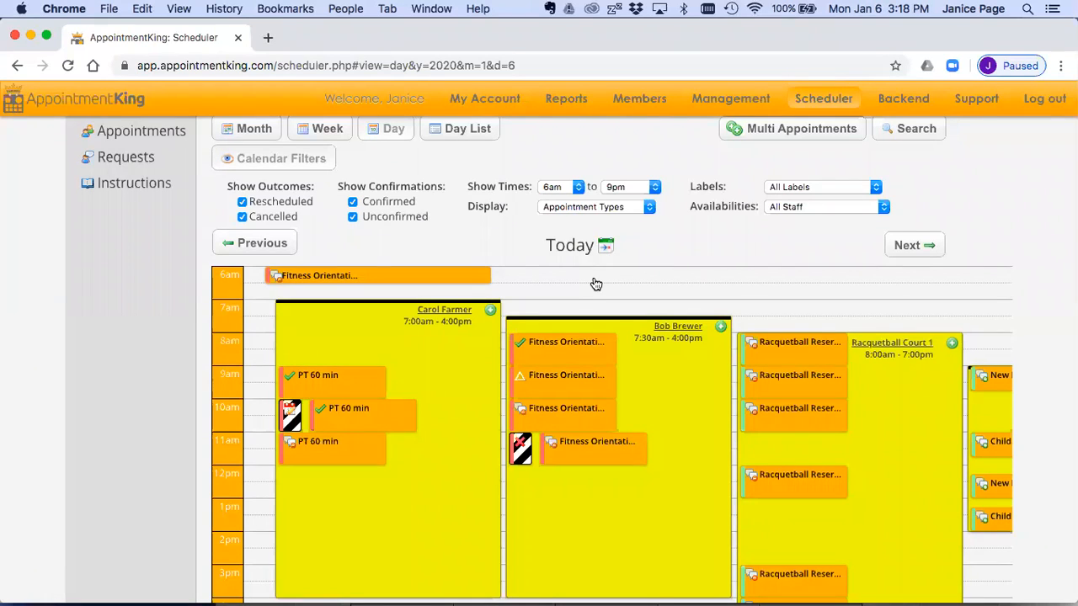
Step: Review the appointment details of the 9:00, 10:00 and 11:00 am Fitness Orientation bookings in the 7:30am - 4:00pm availability
scroll(656, 325, down, 2)
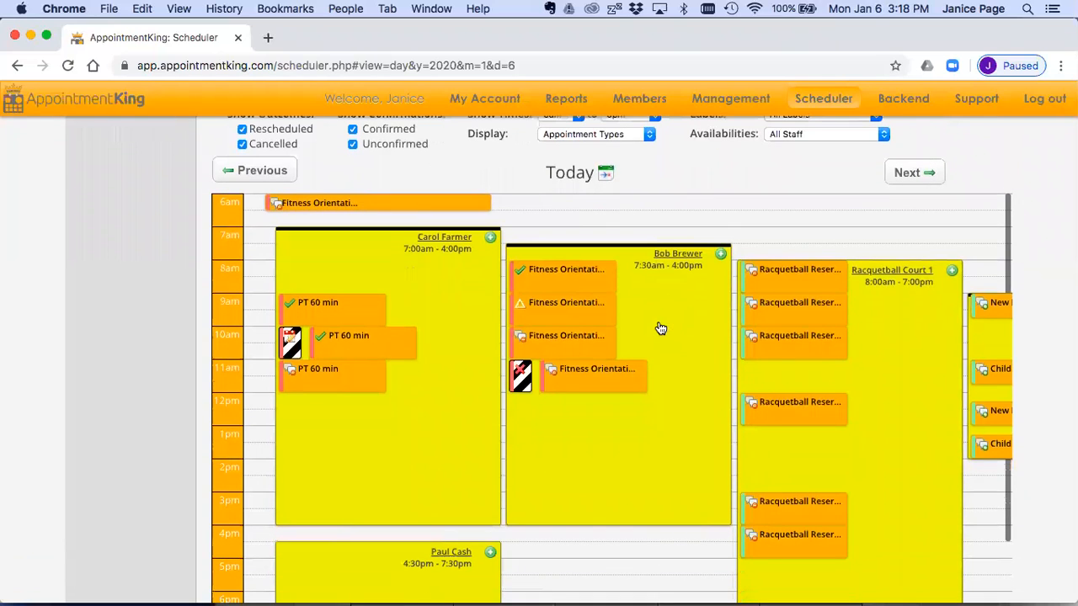
mouse_move(609, 313)
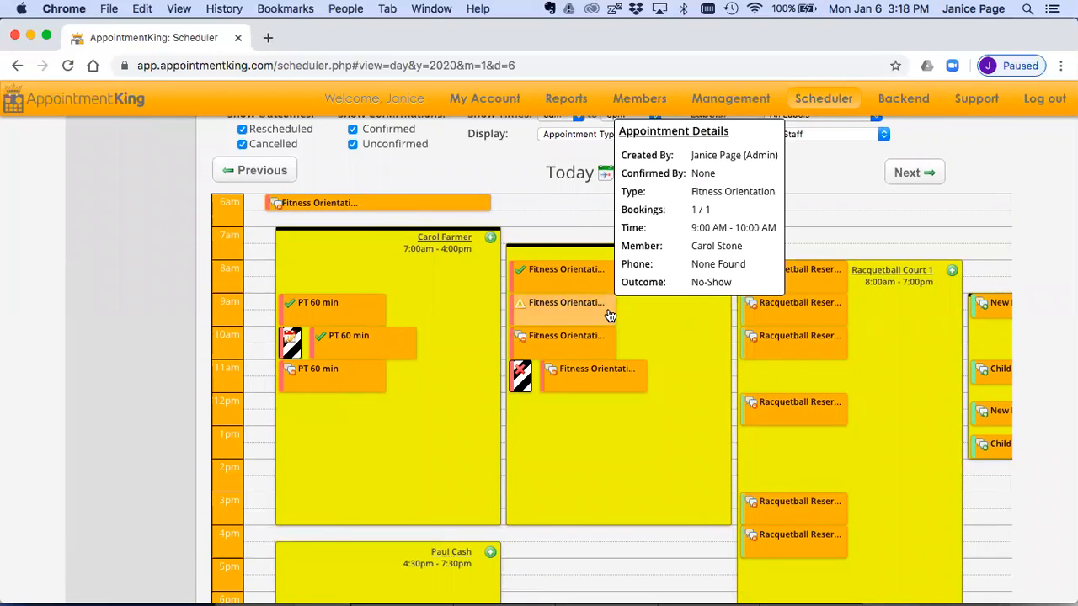
mouse_move(601, 345)
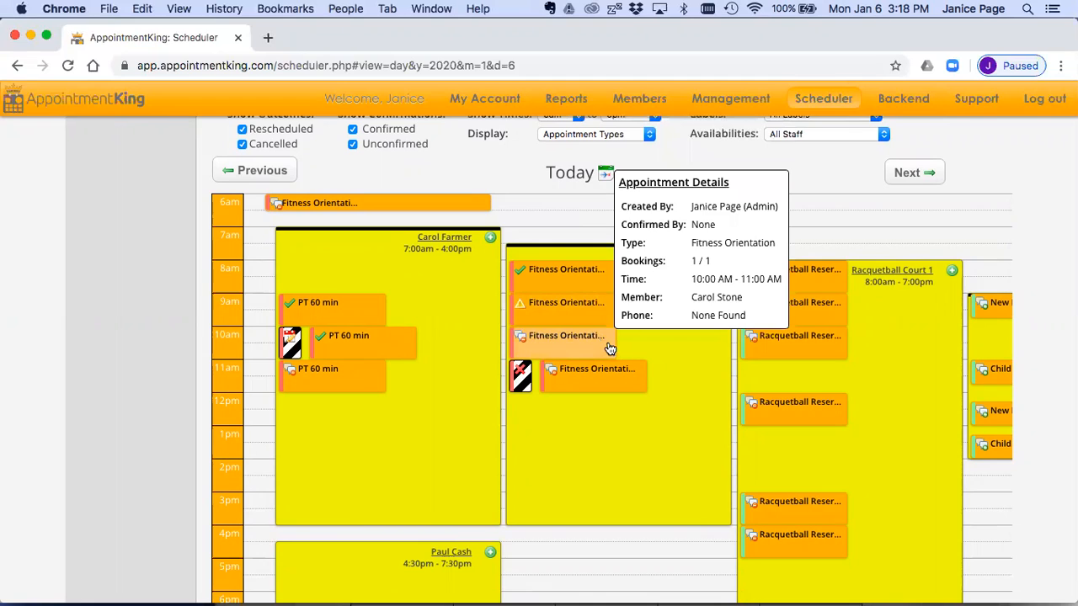
mouse_move(628, 392)
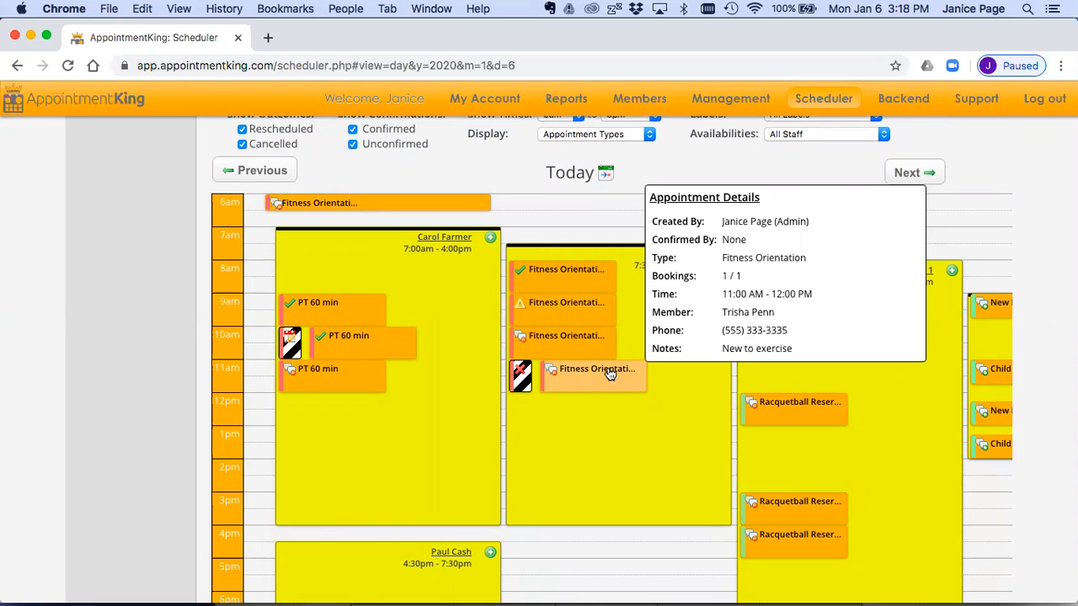
Step: Open the new 11:00 am Fitness Orientation appointment for editing and set its result to Rescheduled
click(603, 370)
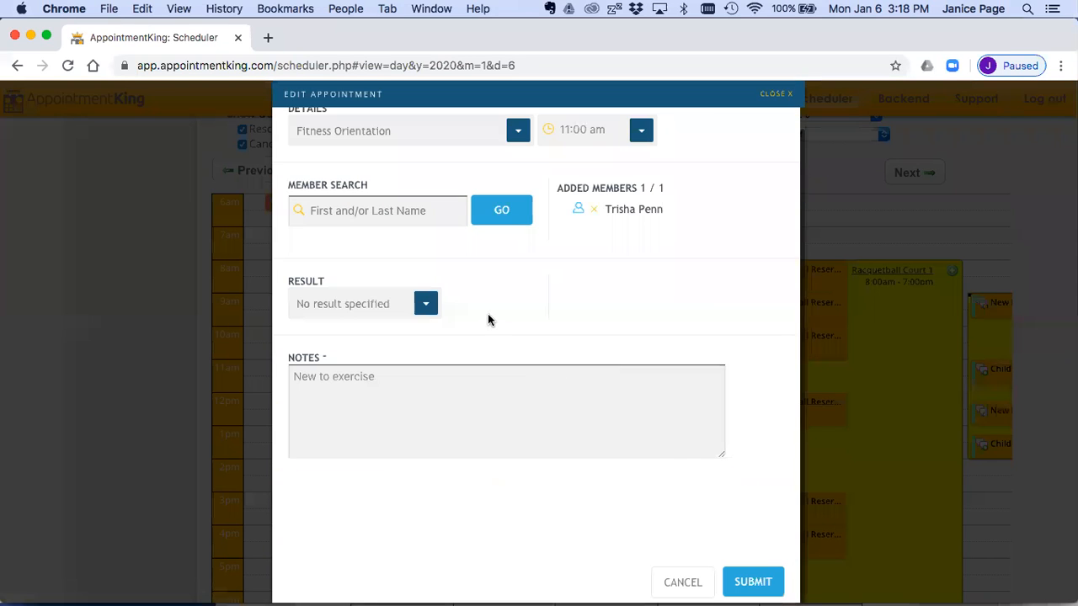
click(426, 304)
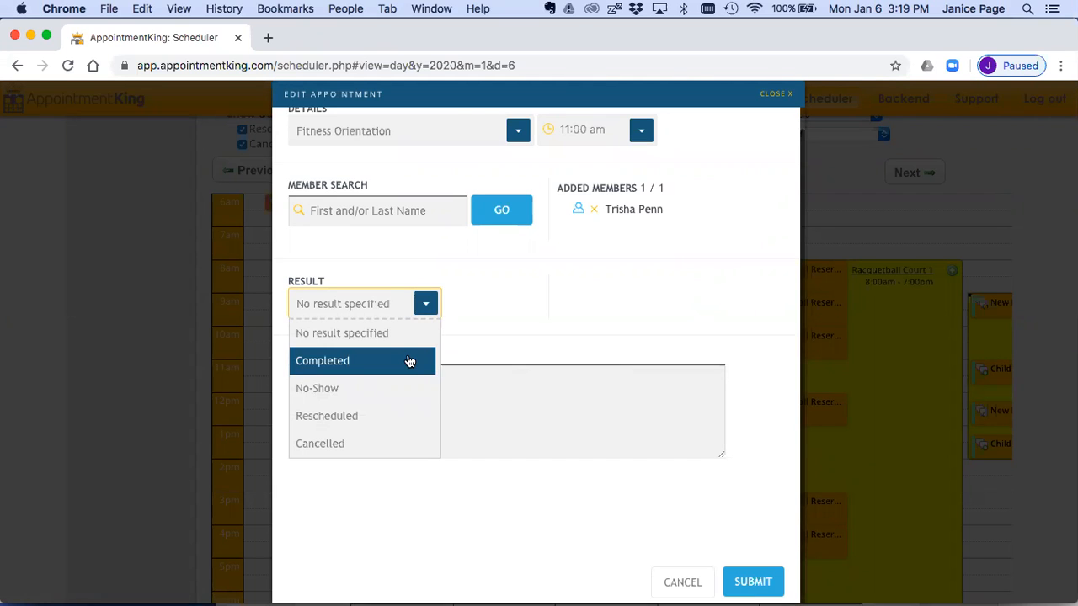
click(360, 416)
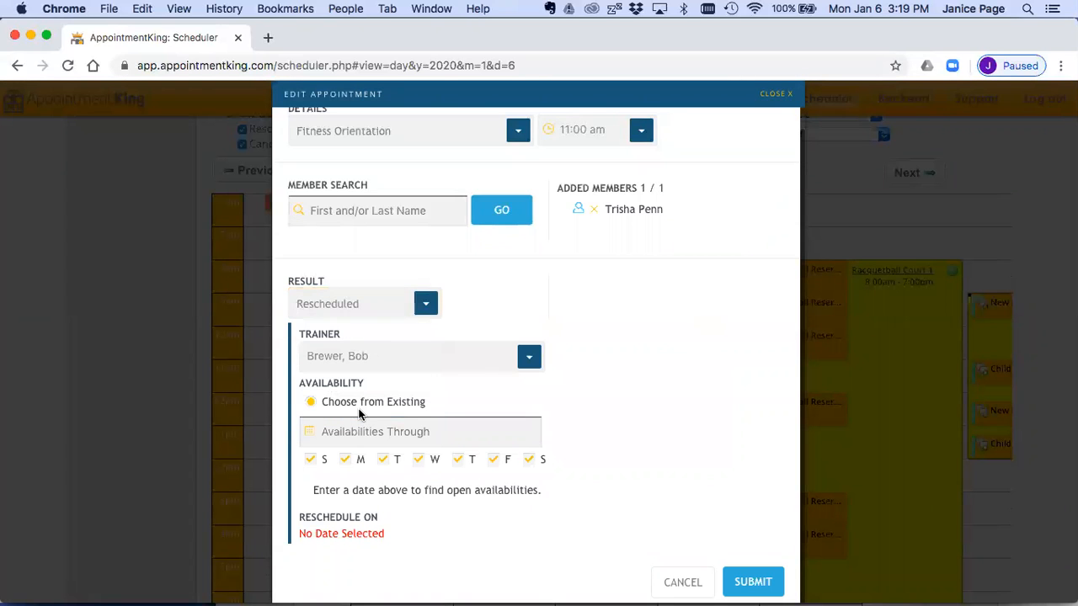
scroll(610, 329, down, 2)
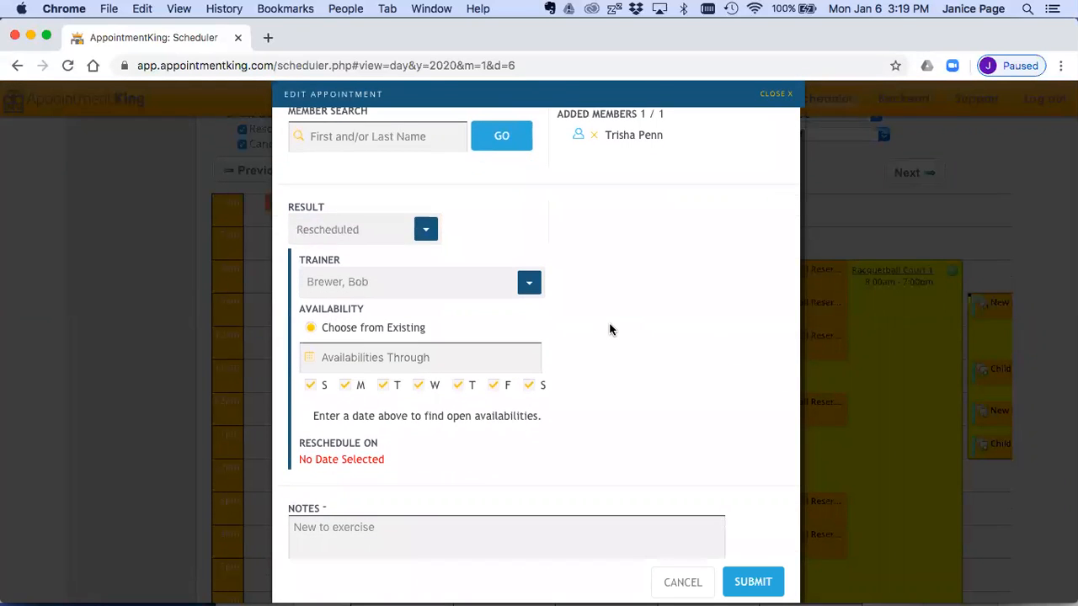
Step: Keep the same trainer for the rescheduling and list existing availabilities through Thu, Feb 6, 2020
click(528, 287)
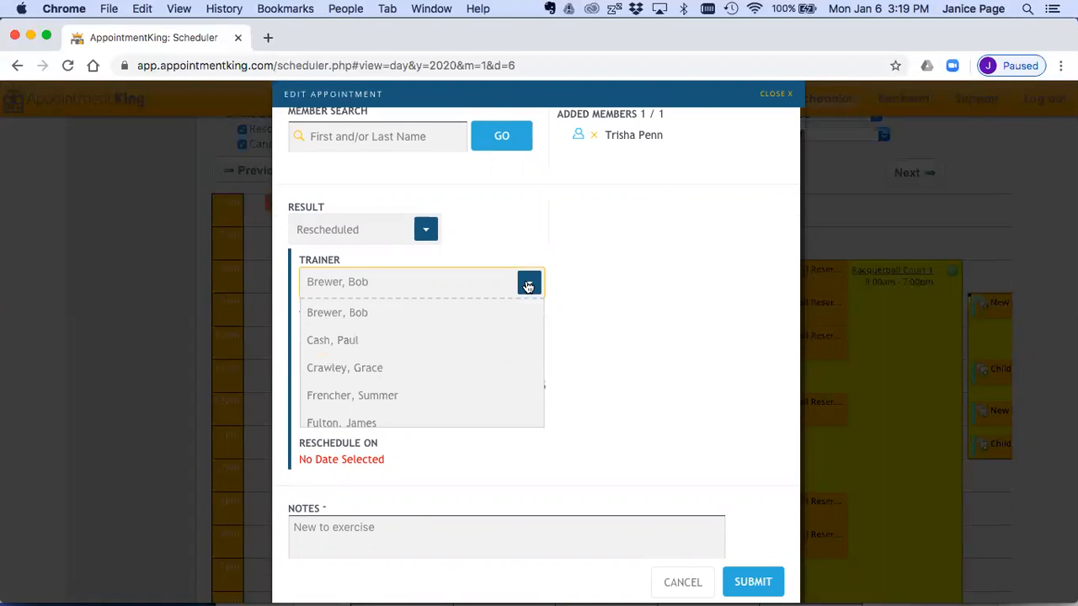
click(484, 315)
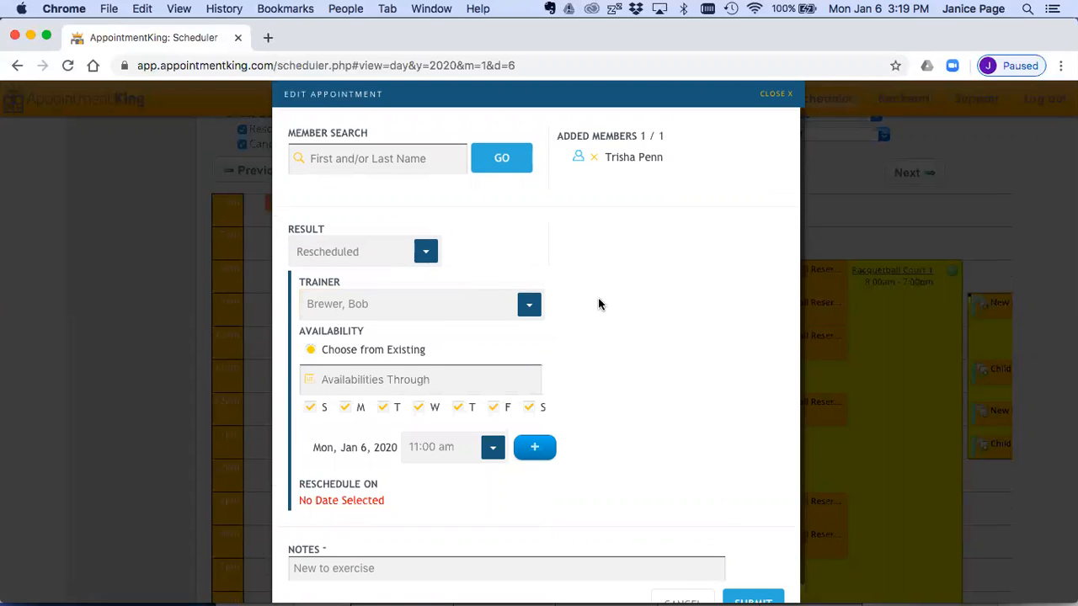
scroll(586, 313, down, 3)
click(399, 266)
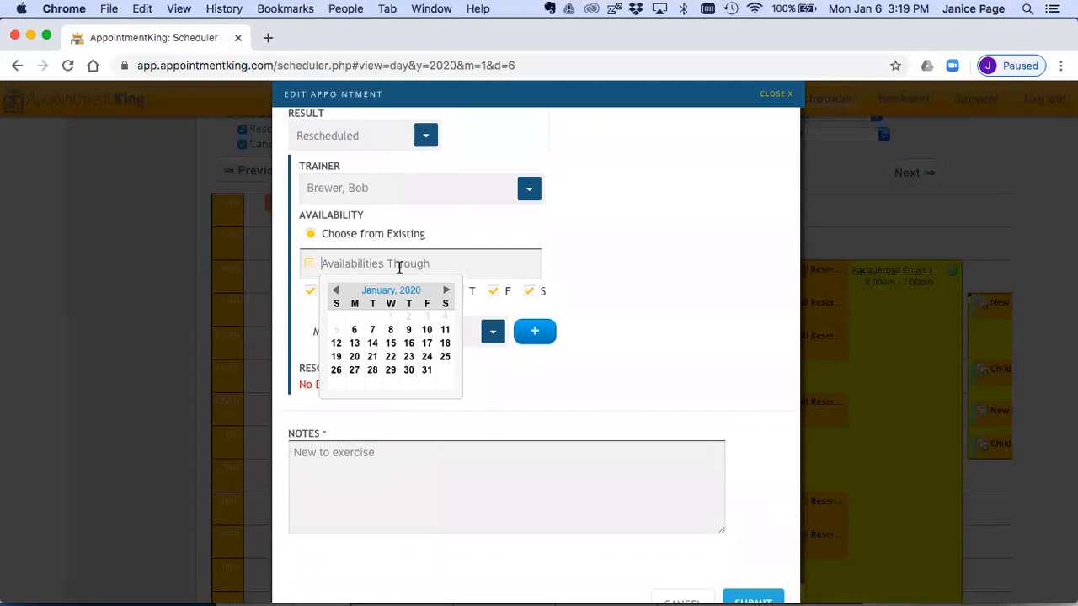
click(444, 290)
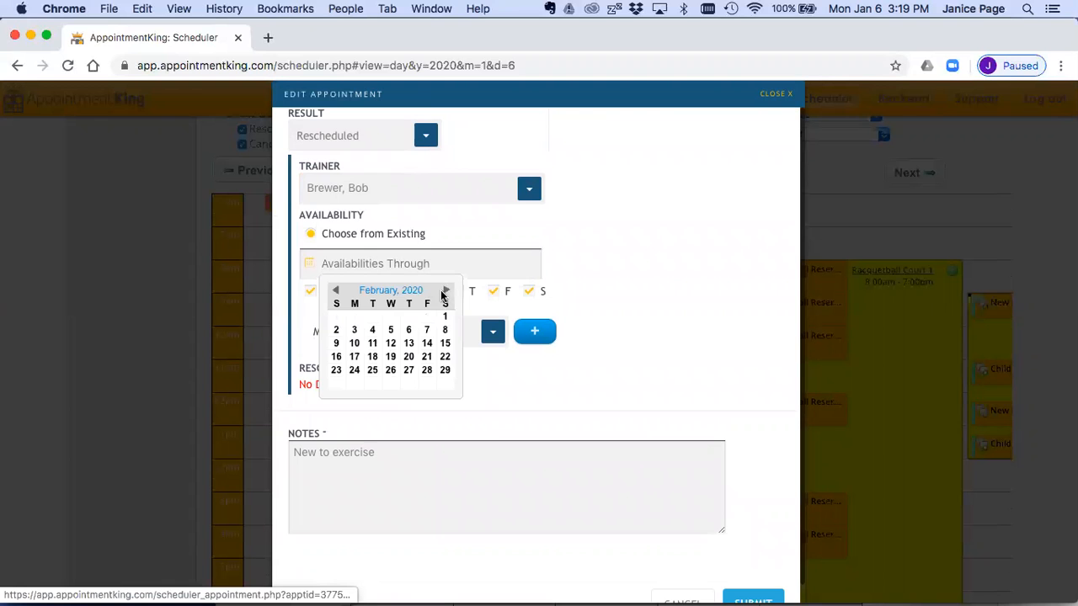
click(408, 330)
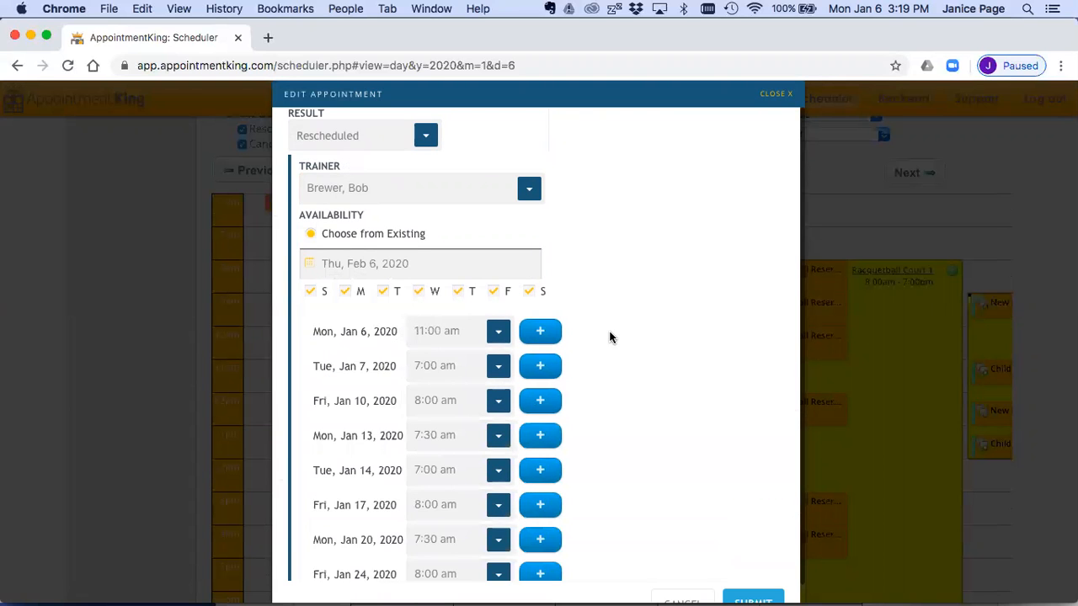
Step: Set the Tue, Jan 7, 2020 availability to 8:00 am and select it as the new slot for the rescheduled appointment
scroll(611, 346, down, 2)
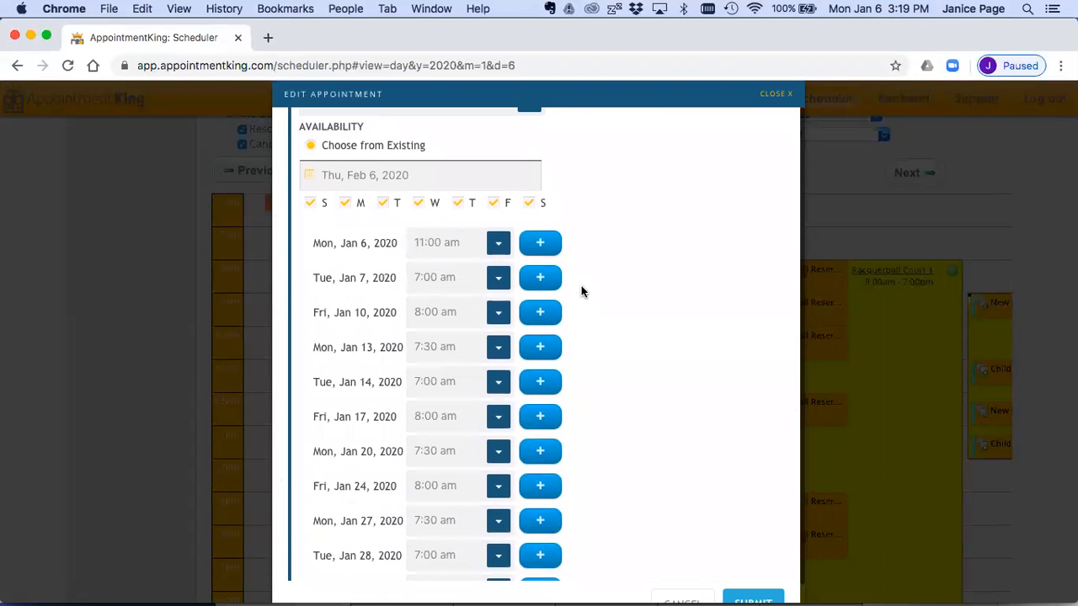
scroll(581, 286, down, 1)
click(498, 257)
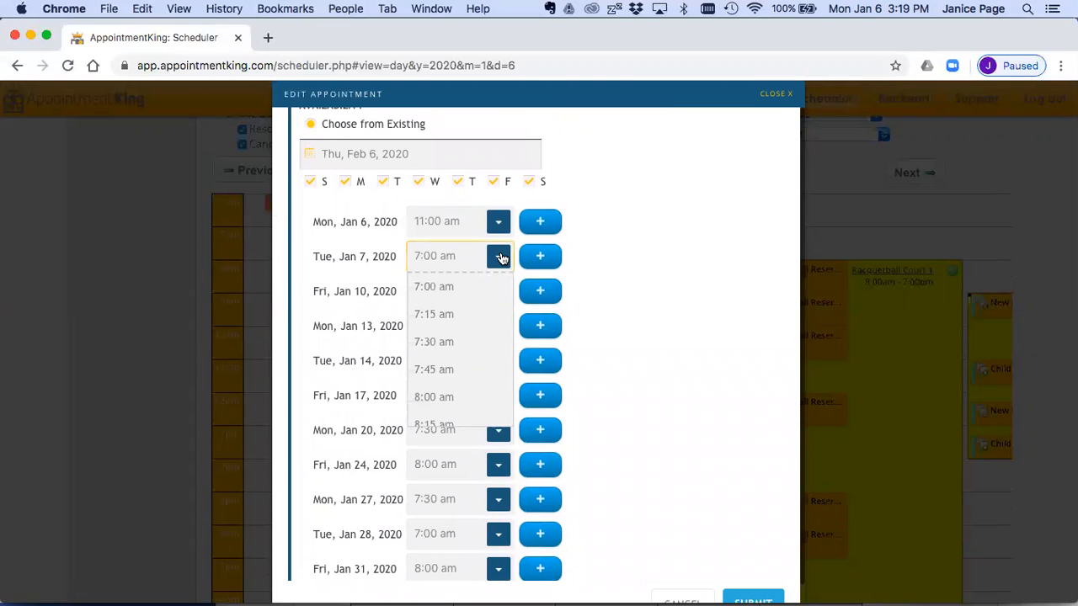
click(459, 392)
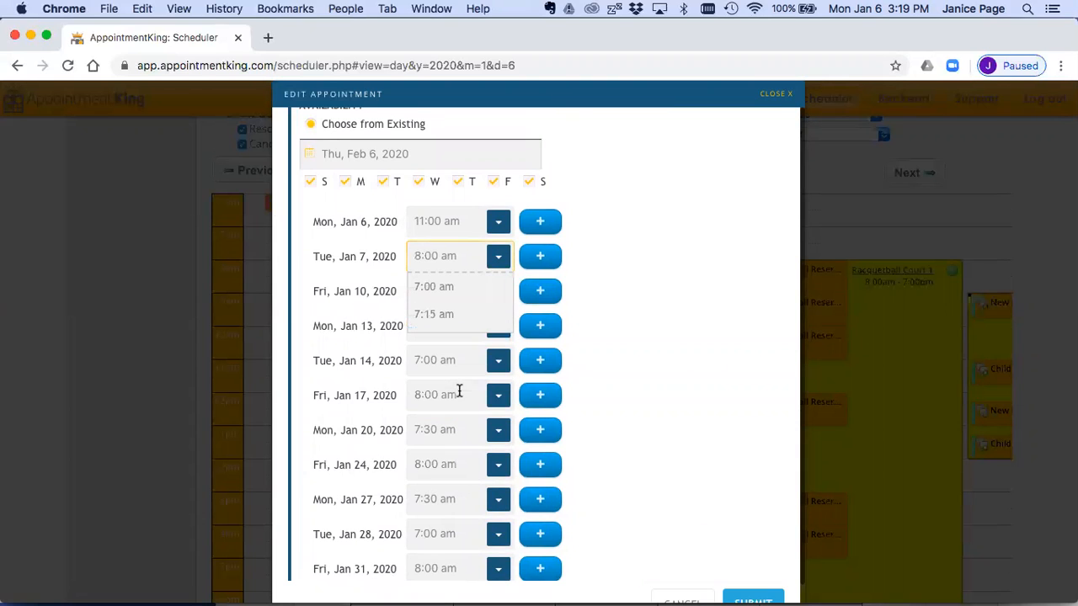
click(540, 256)
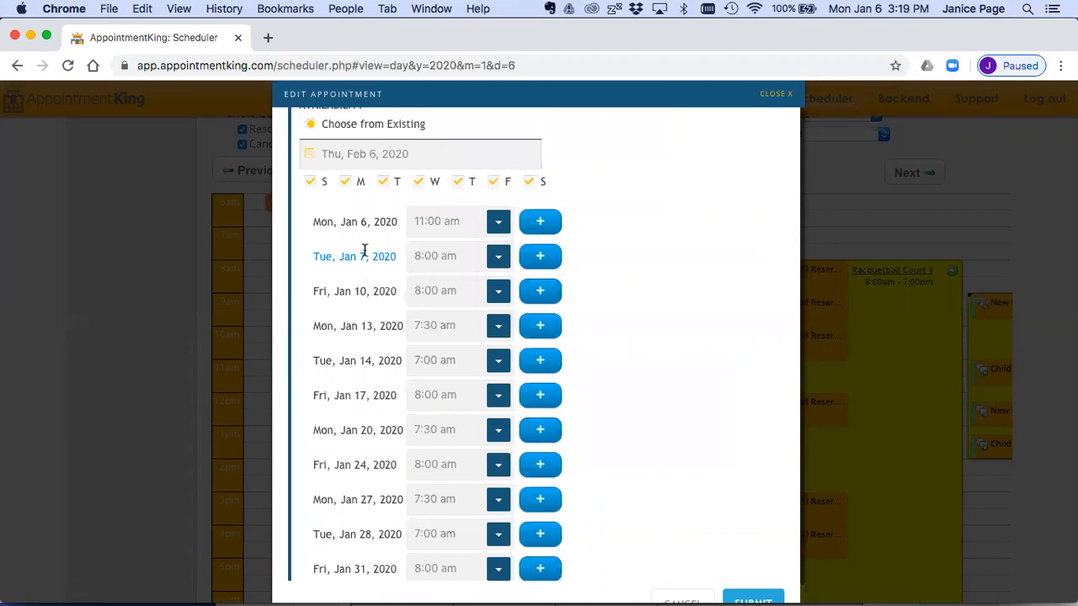
Step: Check the Reschedule On date and time, and submit the rescheduled appointment
scroll(606, 306, down, 5)
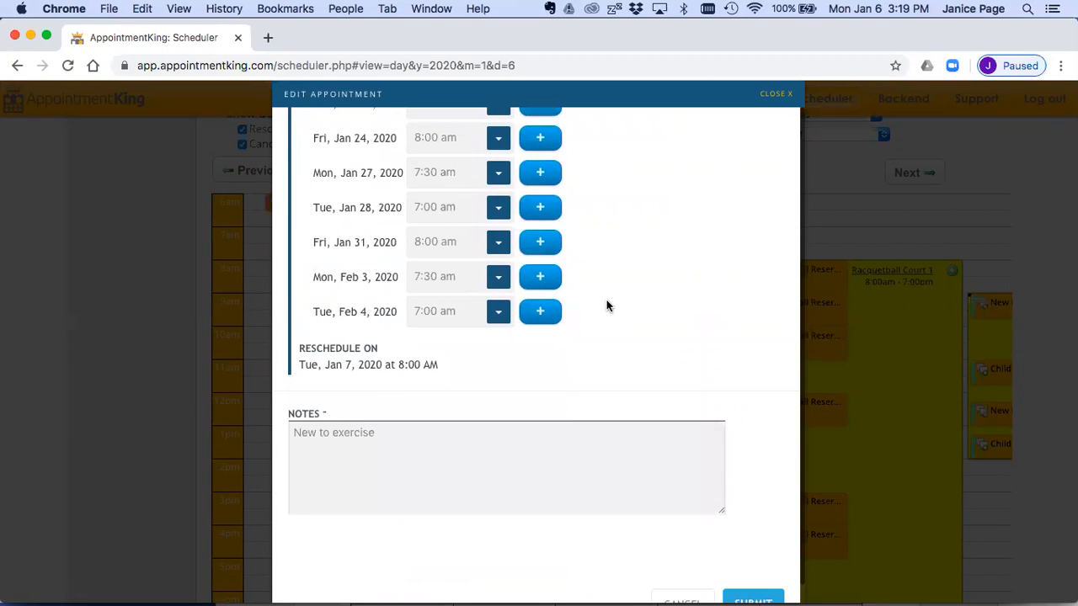
drag(299, 345, 429, 367)
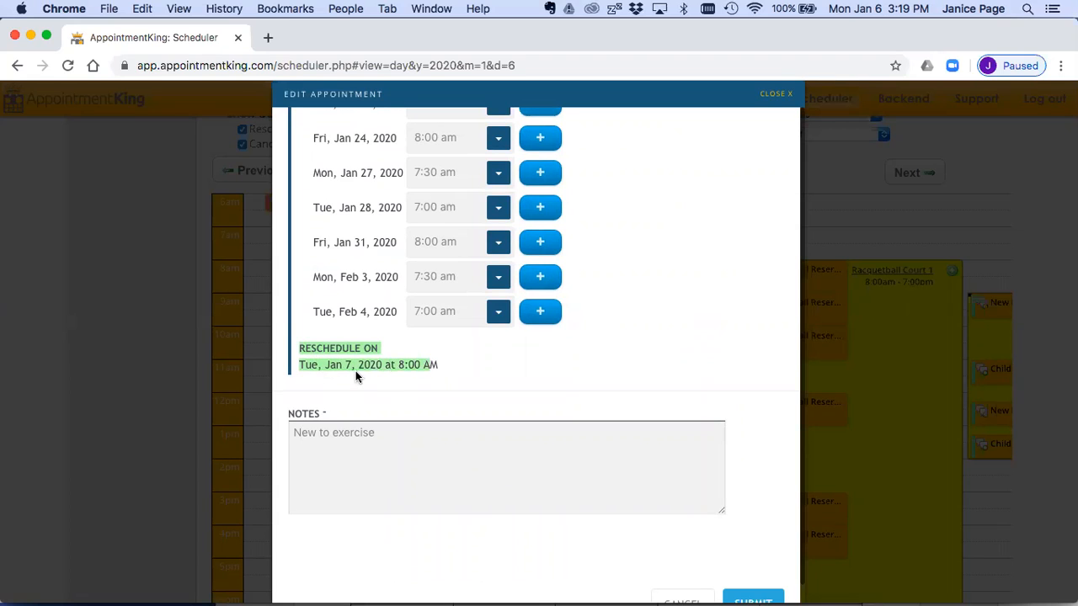
scroll(673, 347, down, 1)
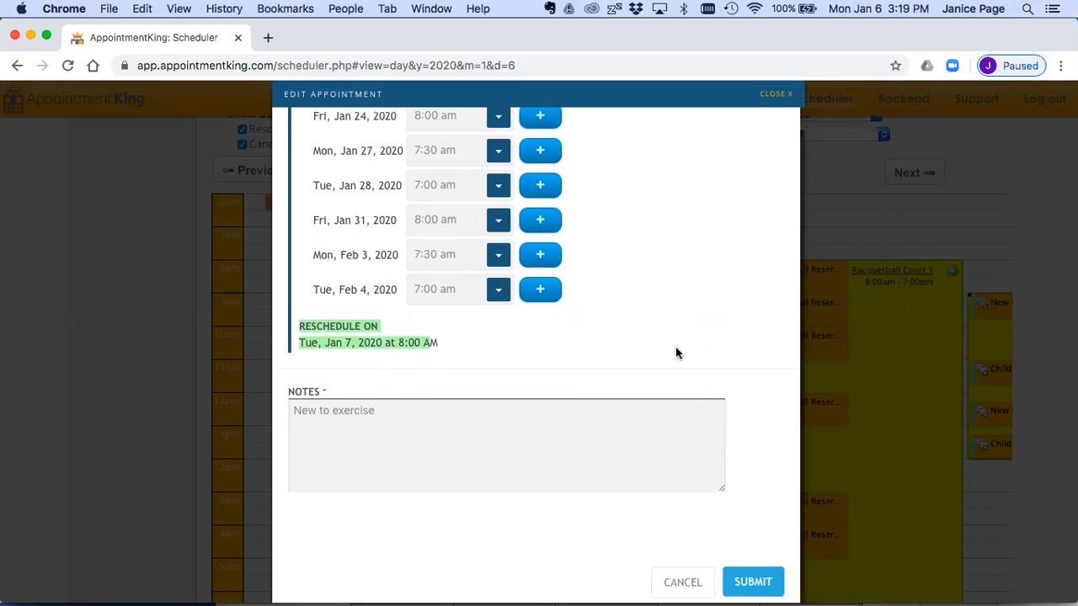
click(741, 586)
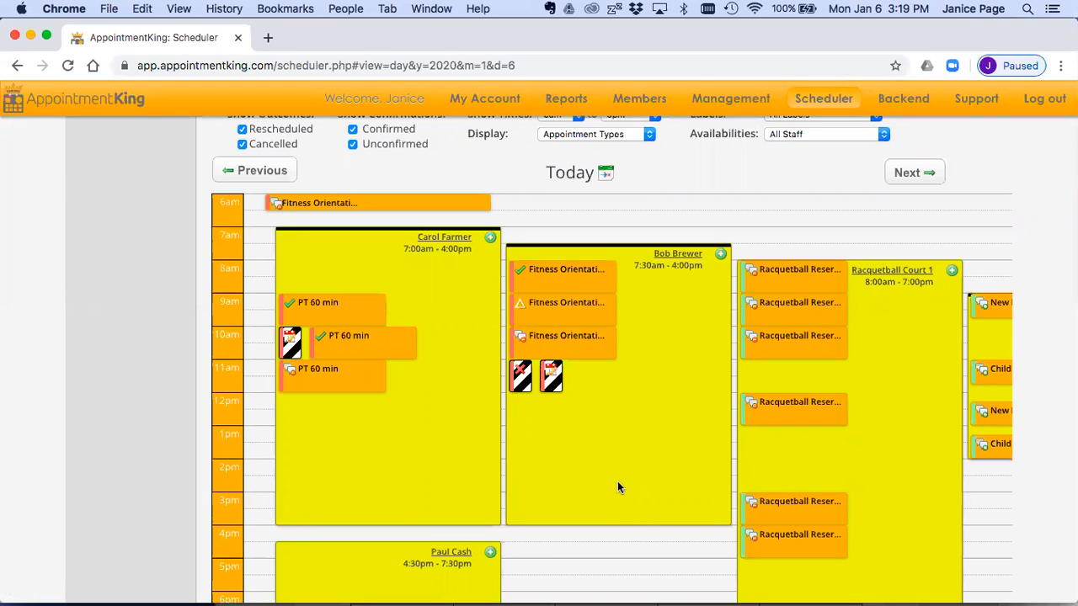
Step: Examine the appointment details of the 7:30am - 4:00pm availability's Fitness Orientation bookings with different outcomes, and look across the day's other availabilities
key(super+equal)
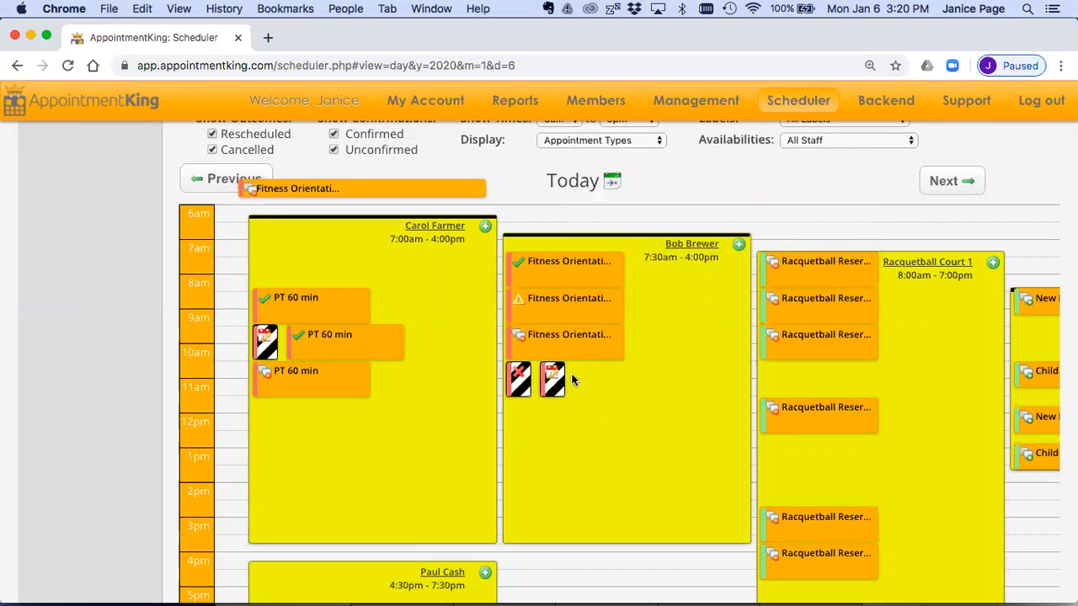
mouse_move(553, 381)
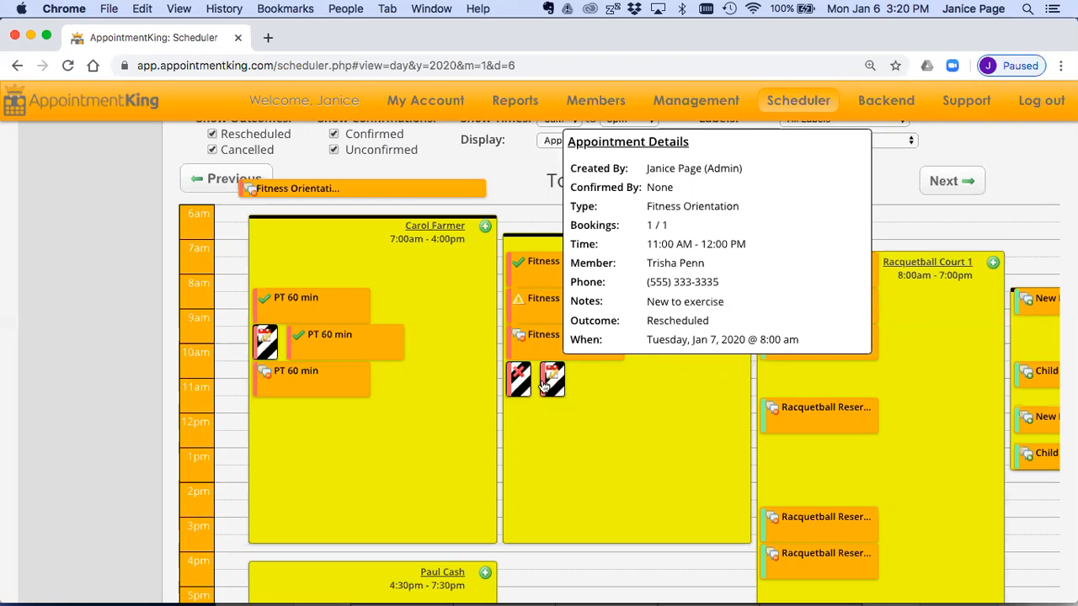
mouse_move(518, 380)
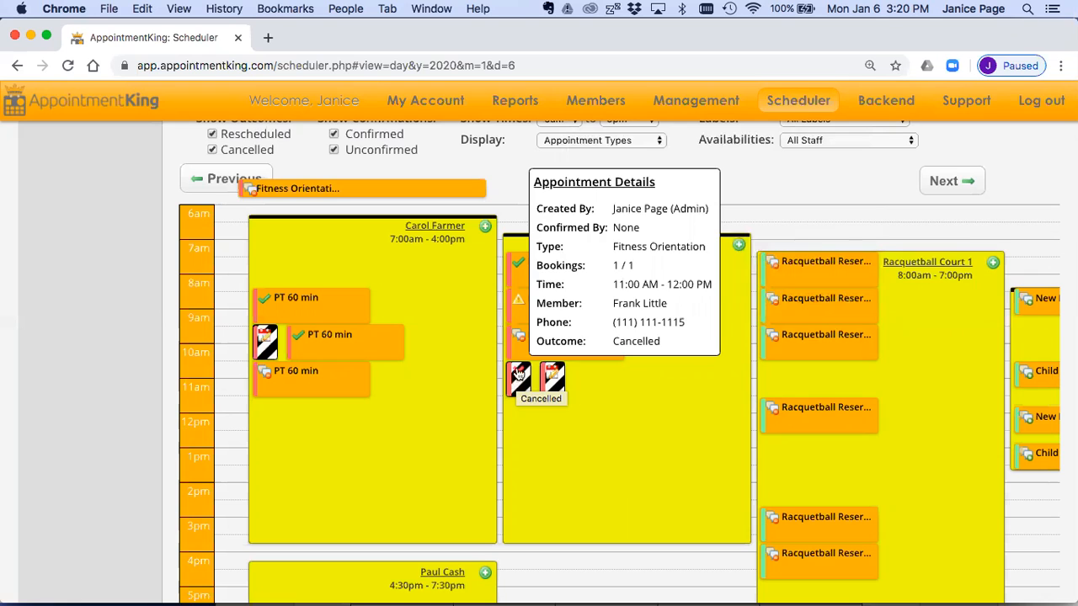
mouse_move(528, 265)
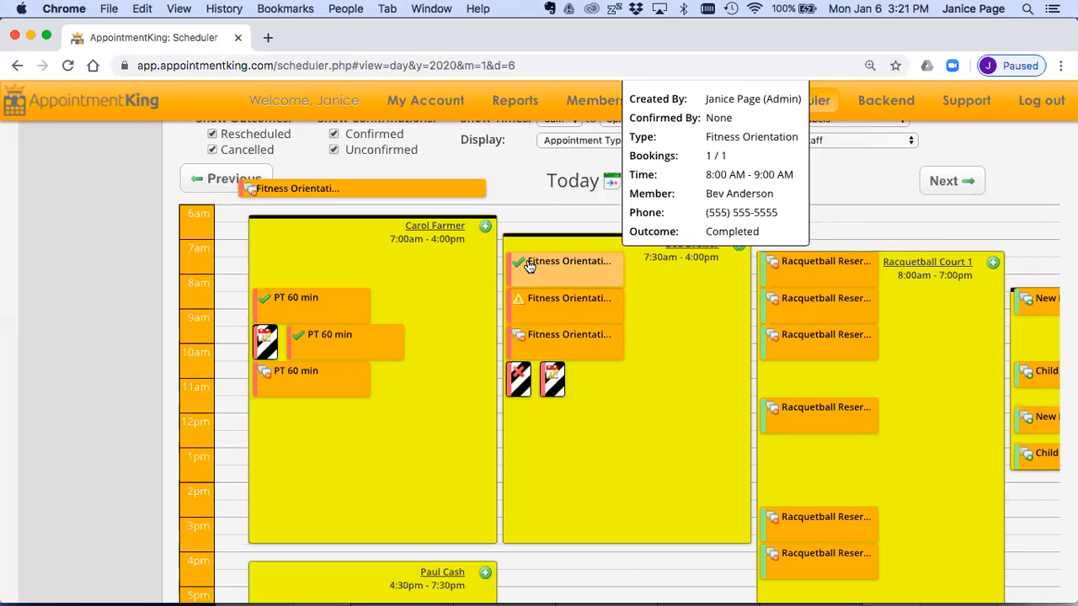
mouse_move(537, 305)
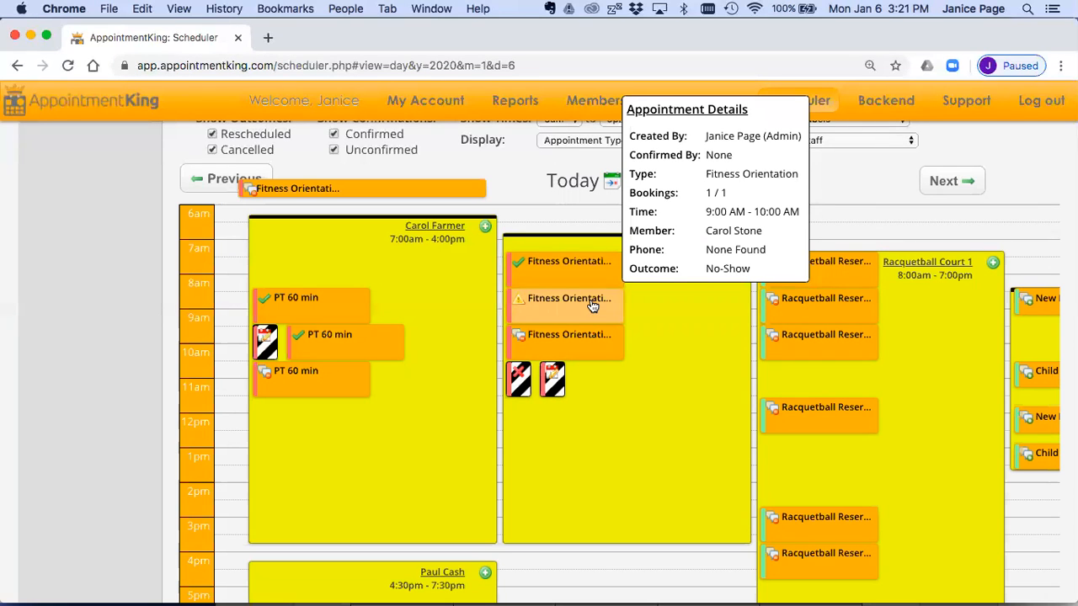
scroll(662, 373, up, 3)
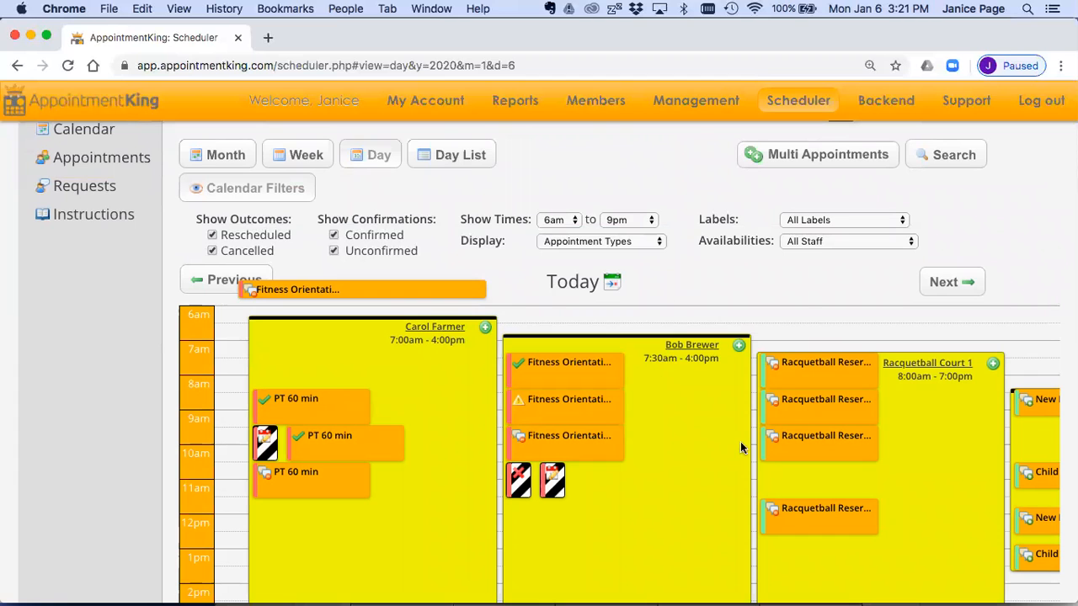
scroll(693, 448, right, 3)
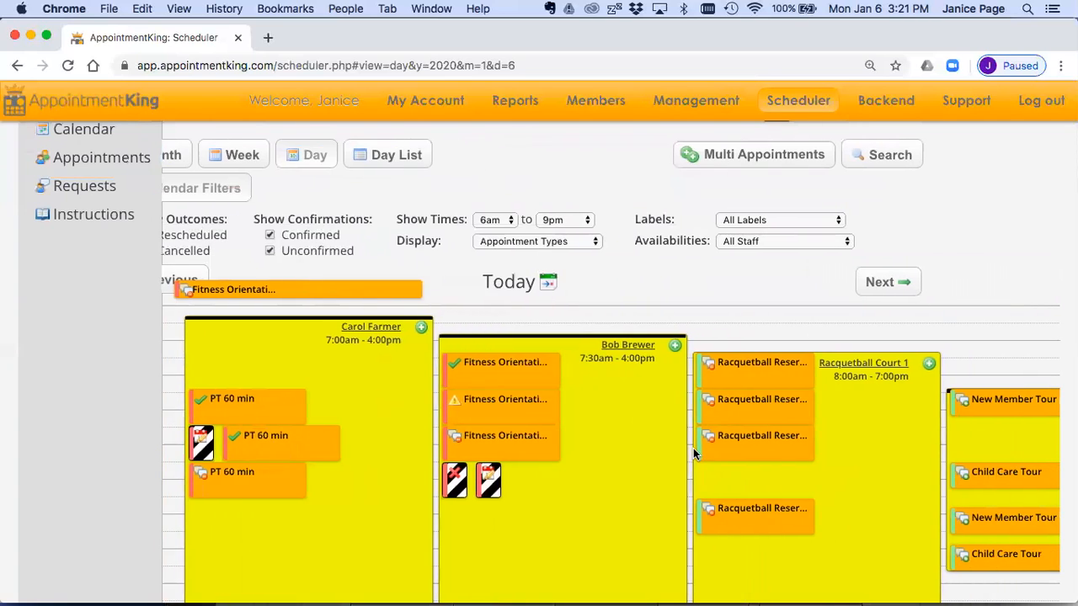
mouse_move(695, 454)
scroll(695, 455, right, 5)
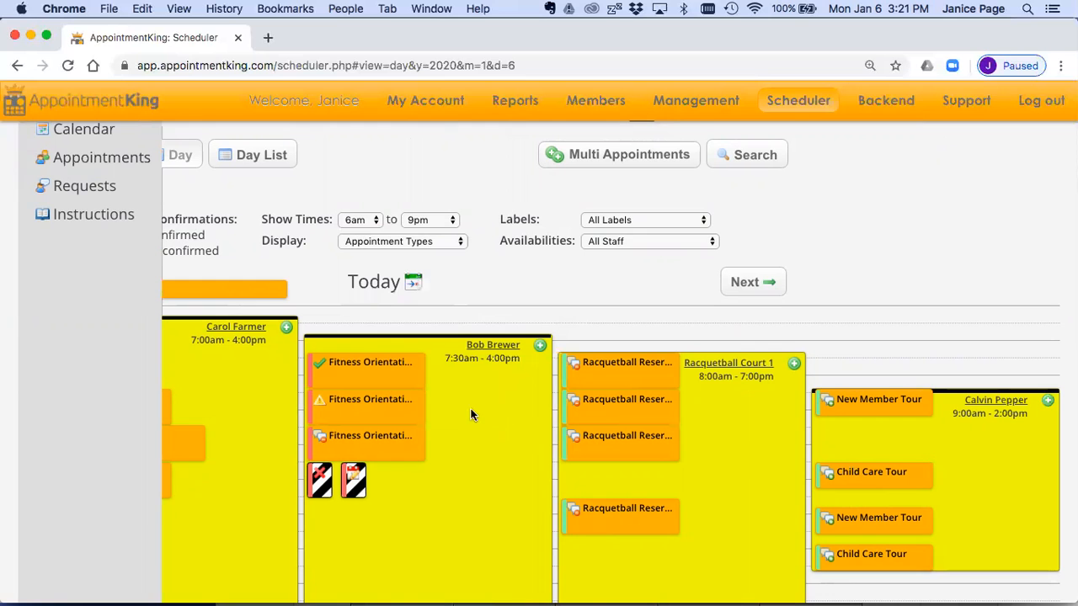
scroll(454, 429, left, 5)
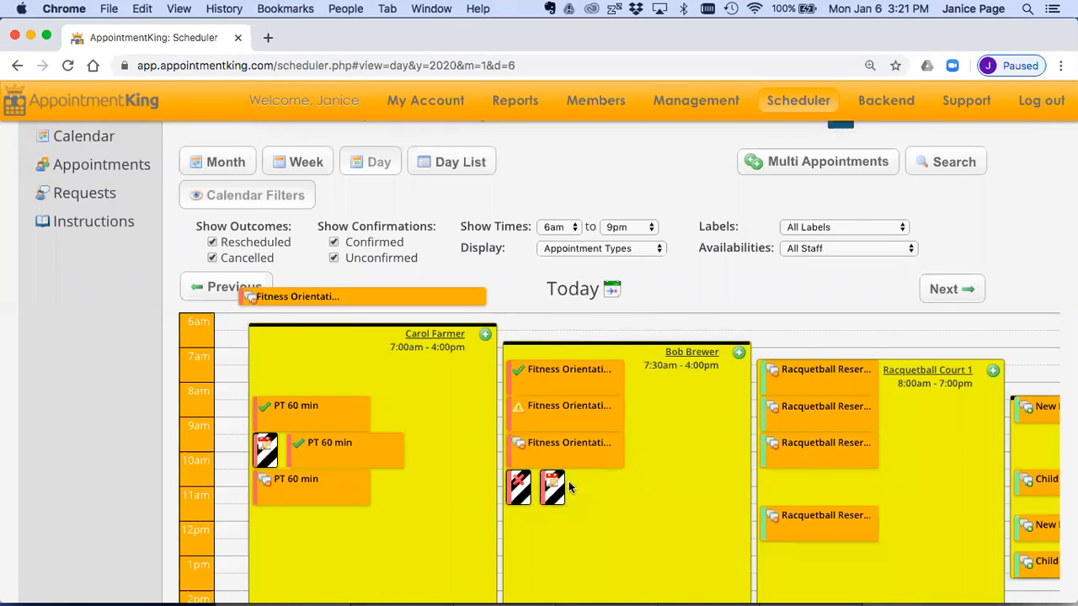
mouse_move(556, 485)
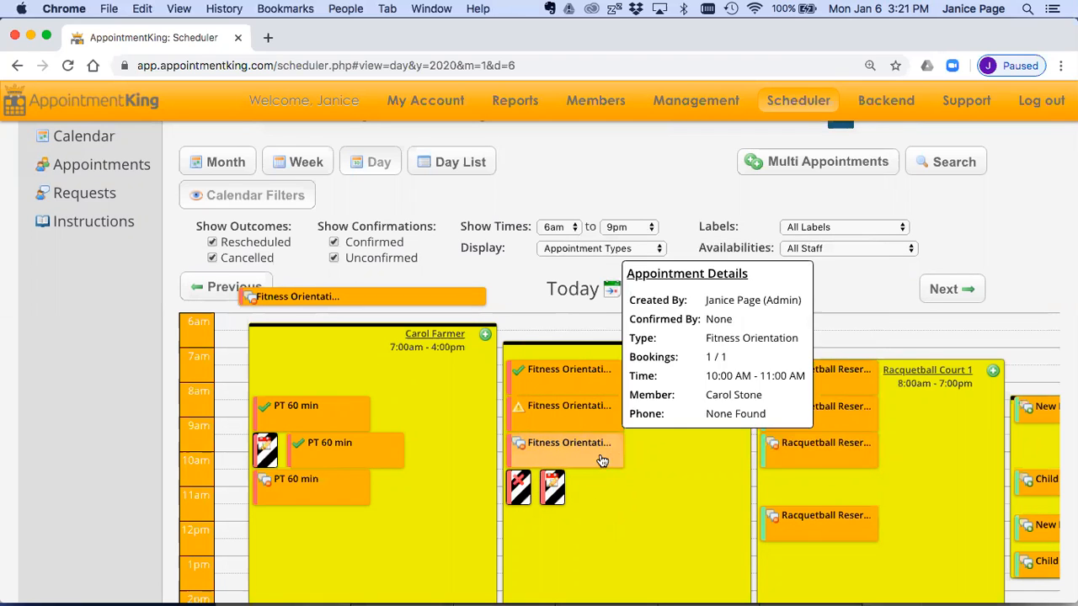
Step: Start a new appointment in the 7:30am - 4:00pm availability, with type Fitness Orientation and time 11:00 am
click(739, 354)
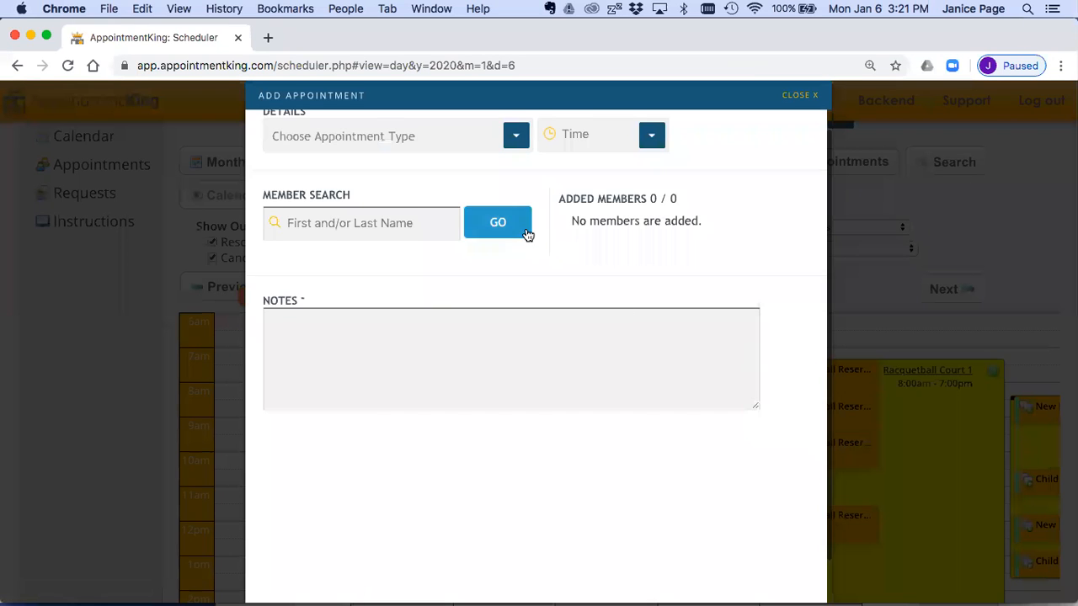
click(514, 159)
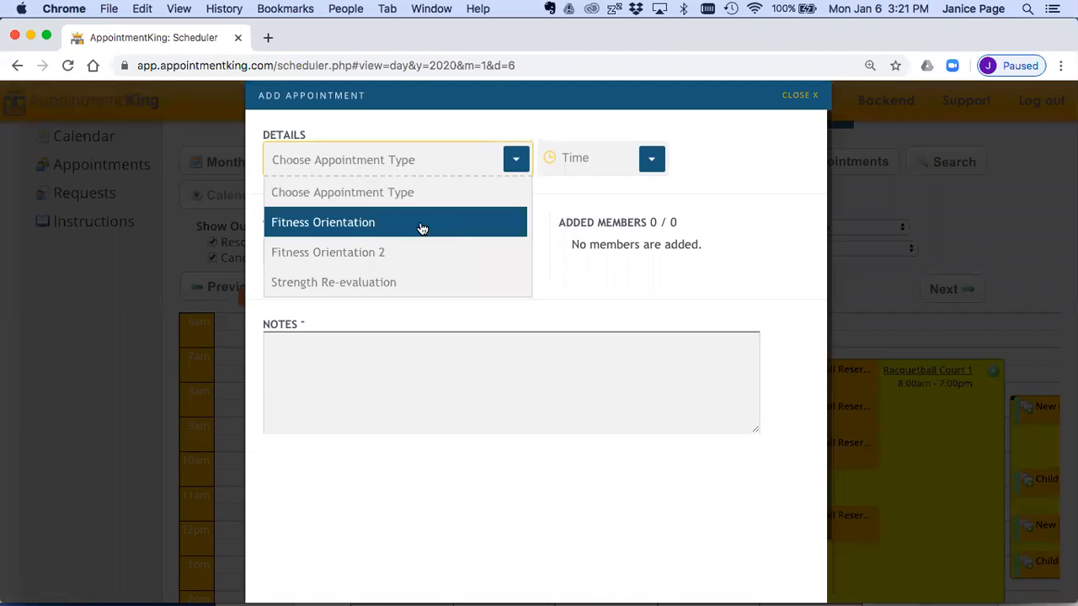
click(421, 222)
click(649, 159)
click(597, 223)
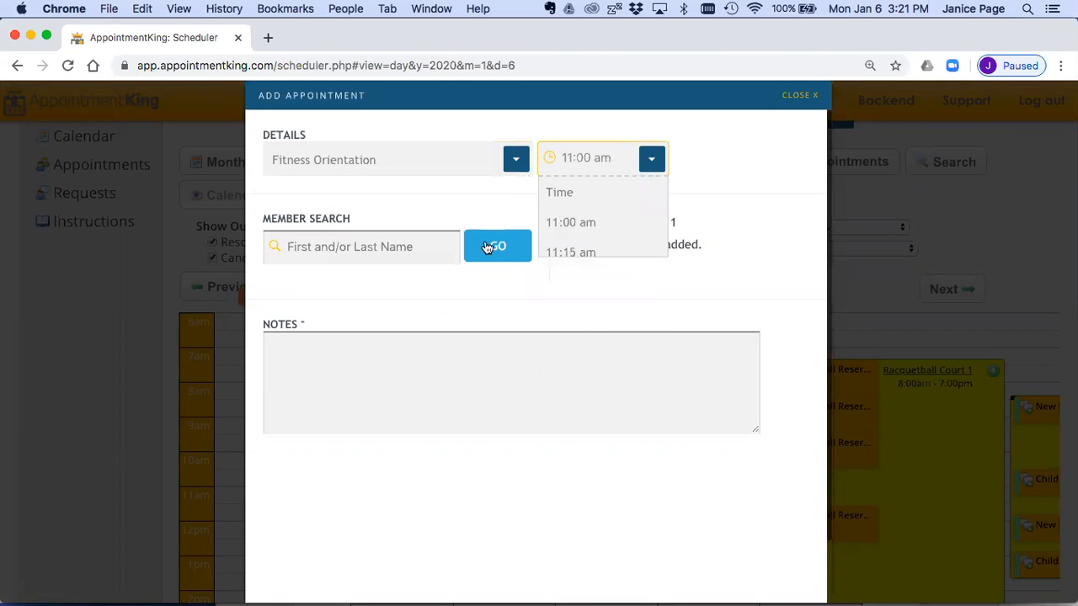
Step: Search members by first name, add the first matching member to the appointment and submit the booking
click(421, 246)
text(joe)
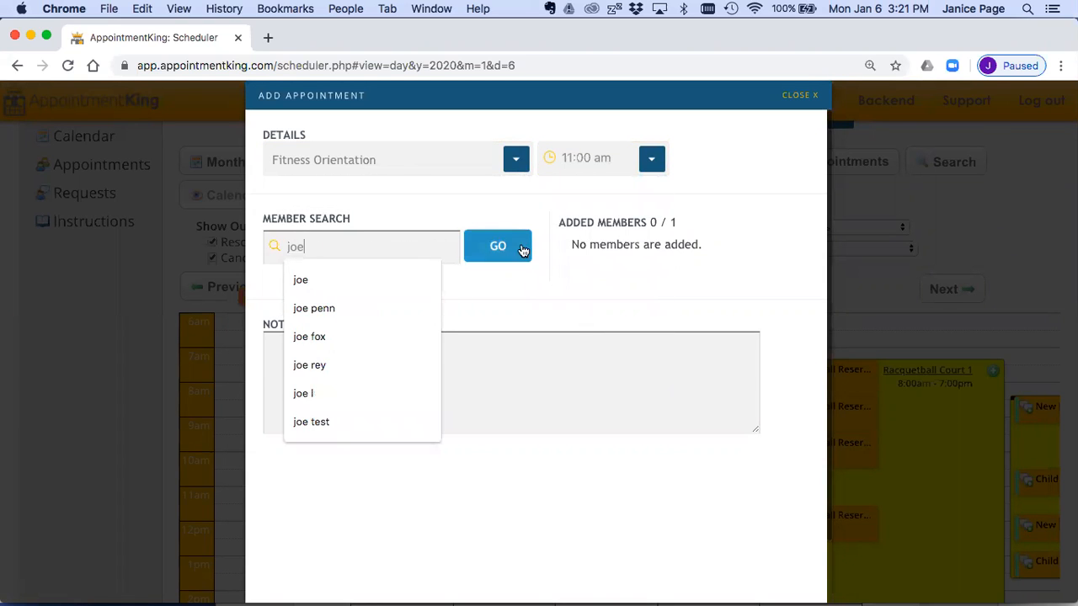
click(515, 249)
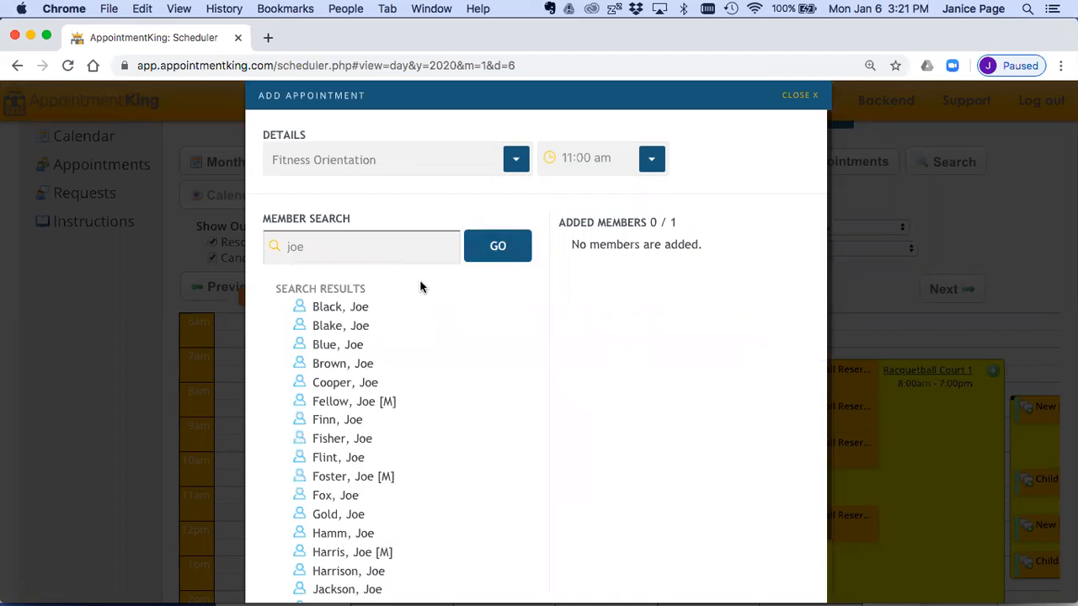
click(339, 307)
scroll(588, 430, down, 2)
click(775, 581)
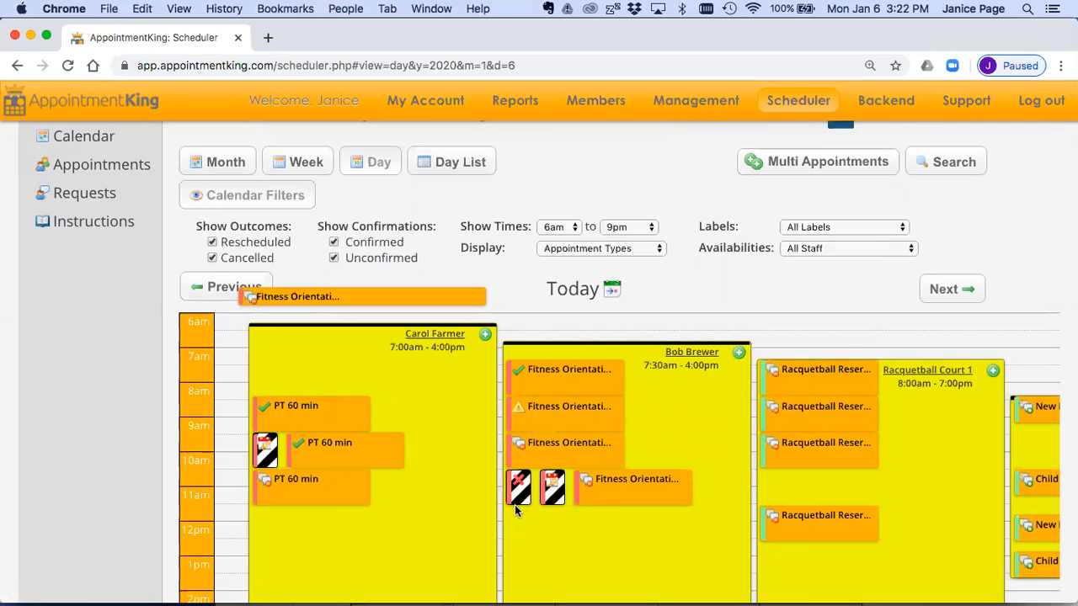
Step: Expand the calendar filters and hide rescheduled and cancelled appointments from the day view
mouse_move(618, 501)
scroll(684, 461, down, 2)
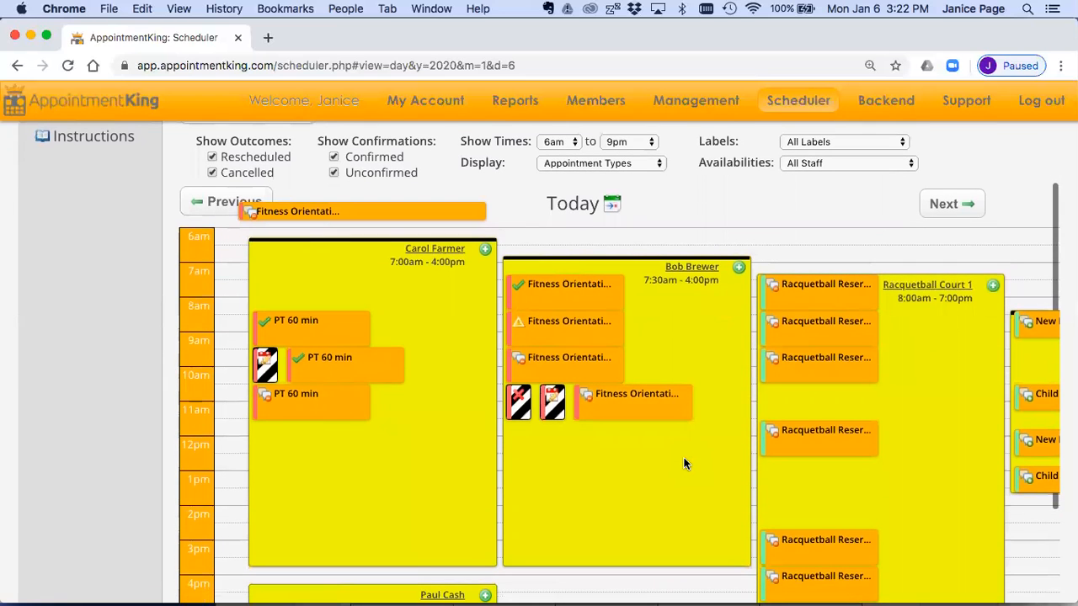
scroll(675, 469, up, 1)
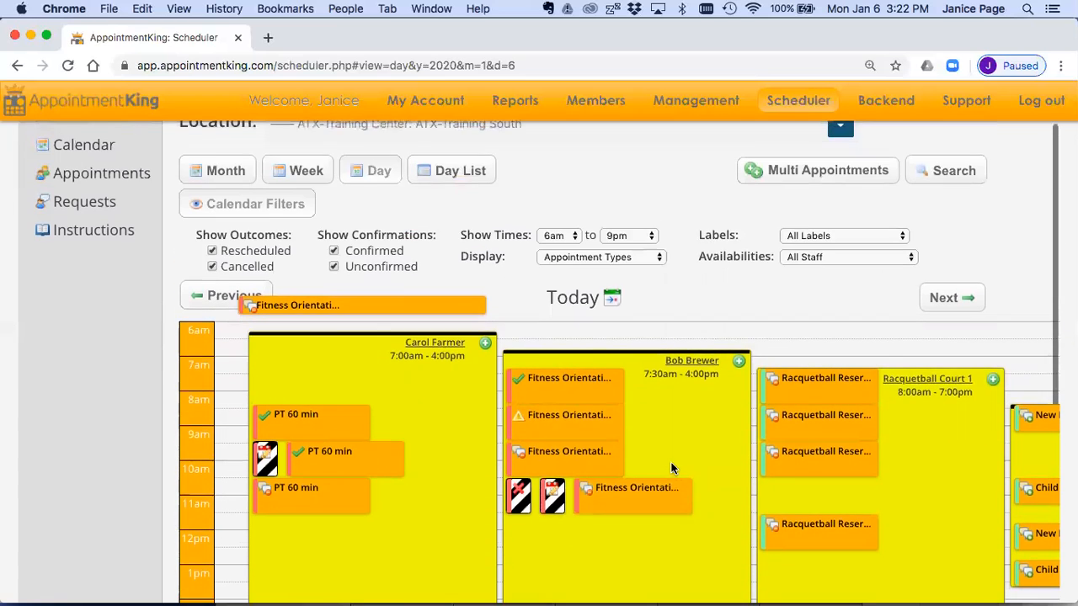
click(299, 206)
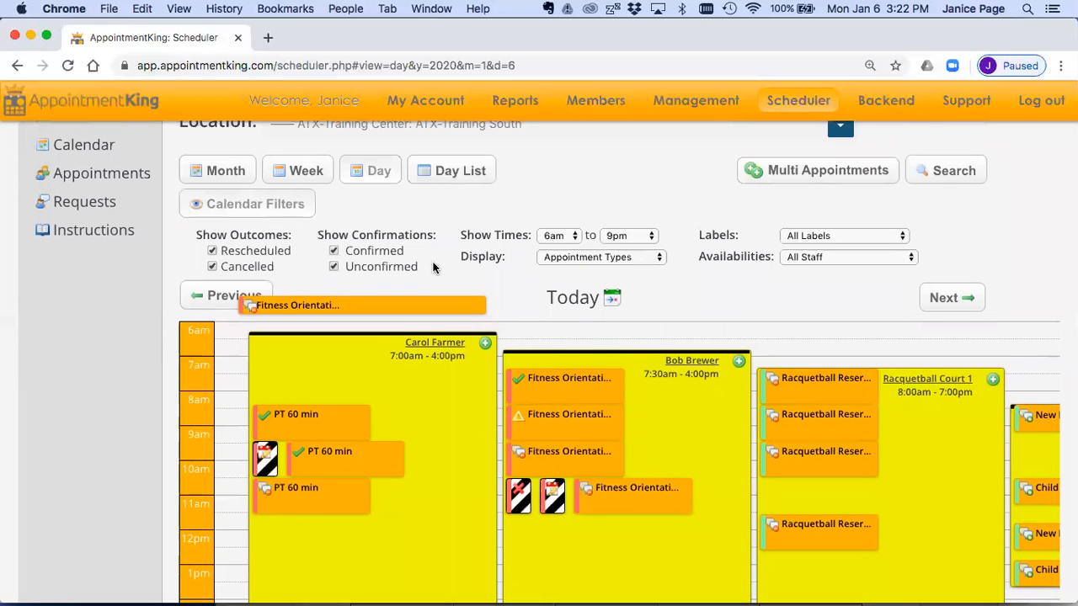
scroll(659, 335, down, 3)
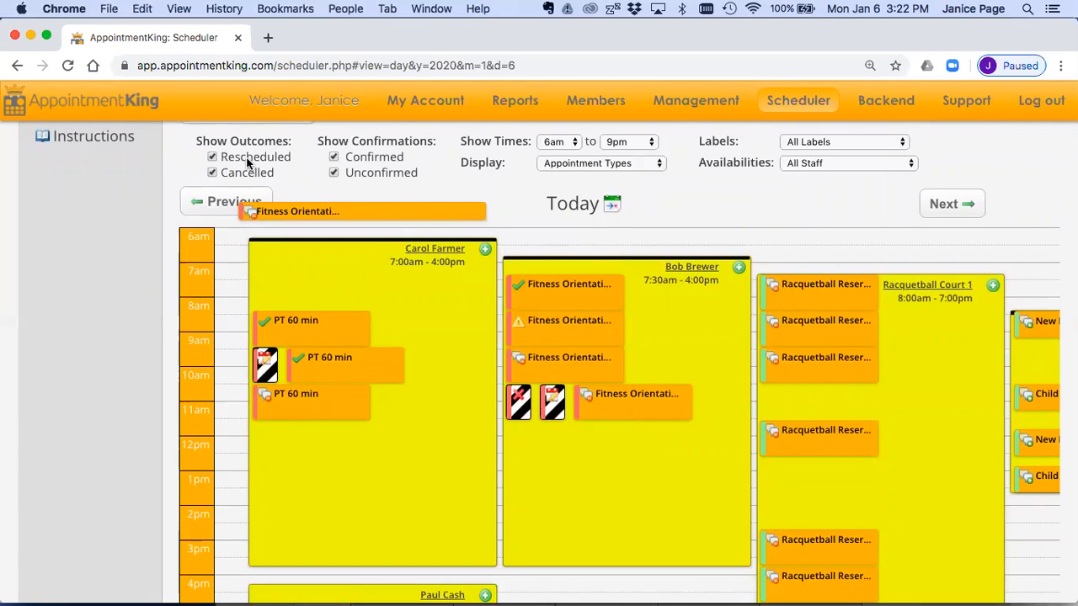
mouse_move(516, 413)
click(212, 172)
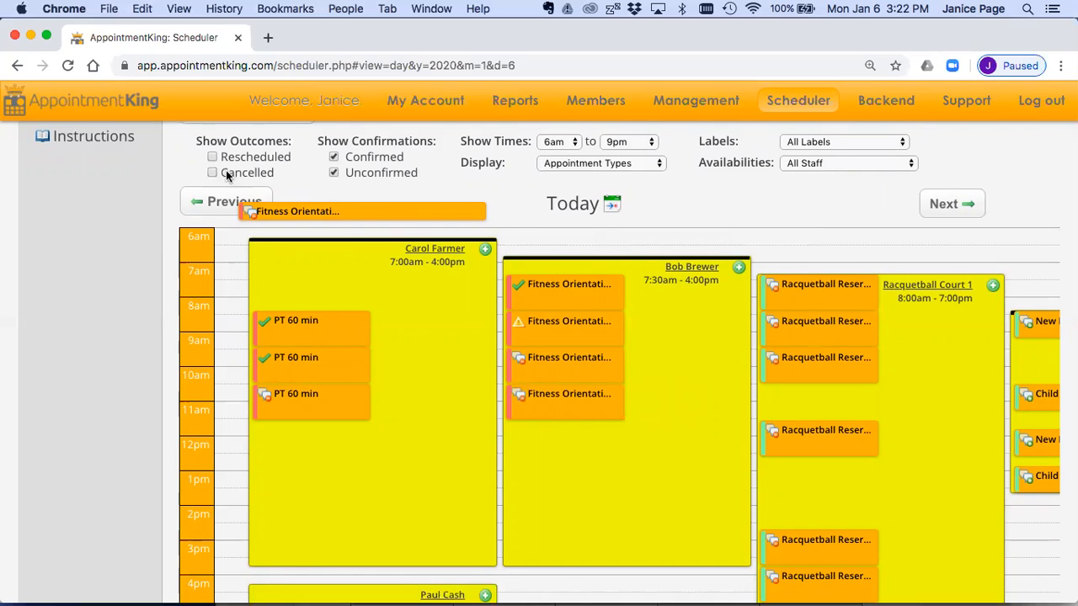
Step: Hide both confirmed and unconfirmed appointments so the day view shows only staff and court availabilities
click(333, 157)
click(334, 172)
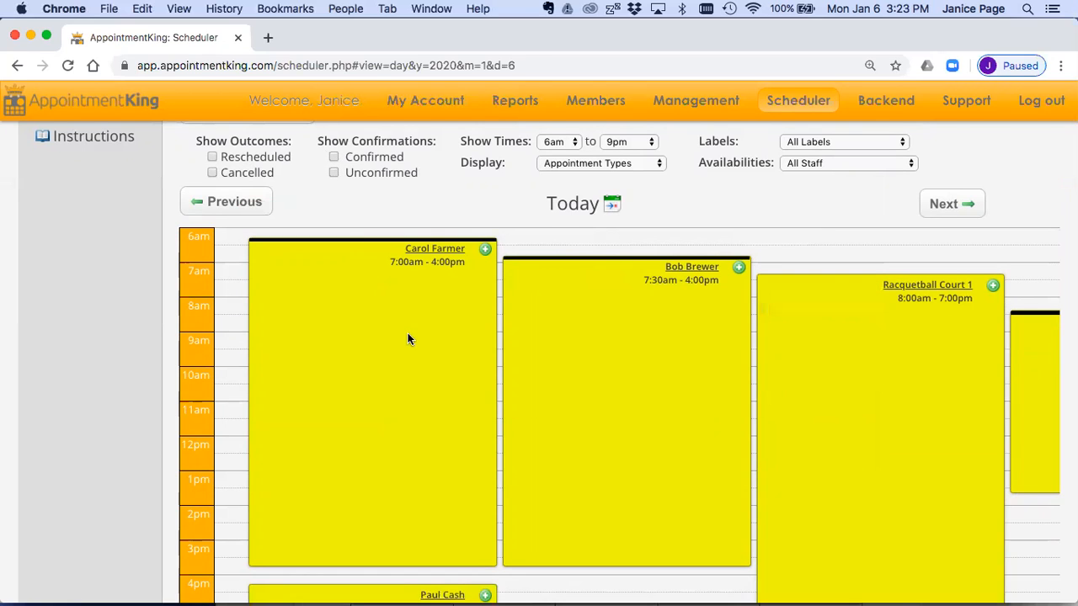
scroll(408, 334, right, 2)
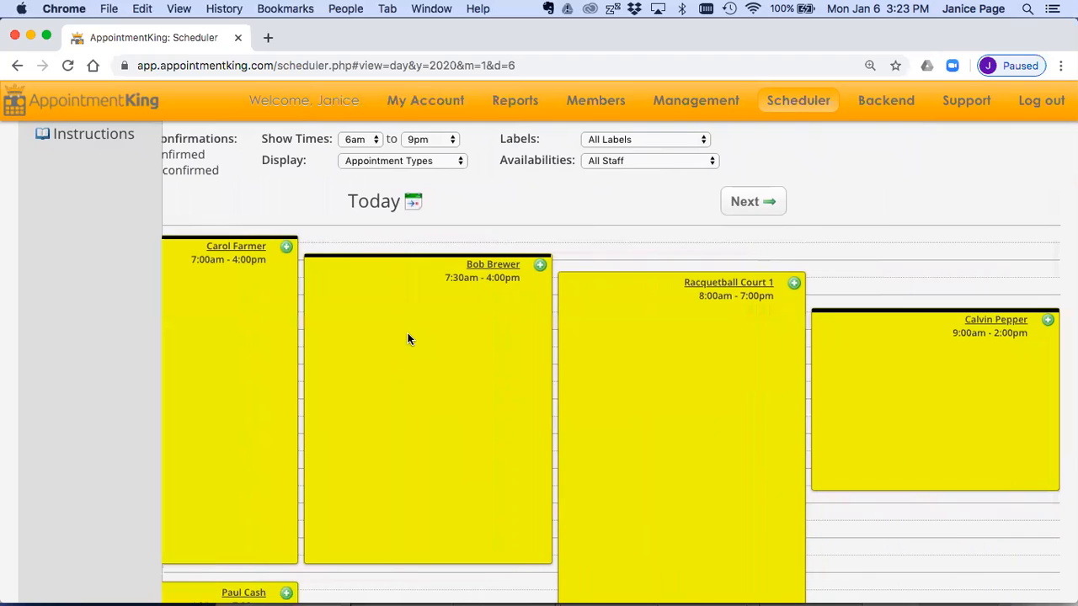
scroll(407, 335, left, 2)
Step: Limit the availabilities to a single staff member and switch the scheduler to the January 2020 month view
scroll(699, 237, up, 2)
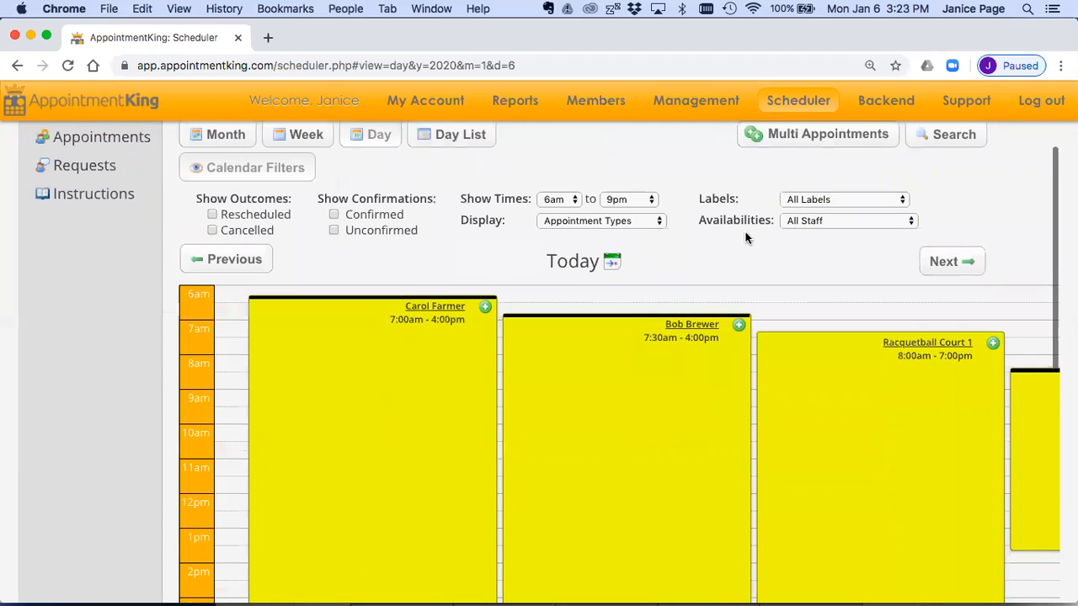
click(803, 221)
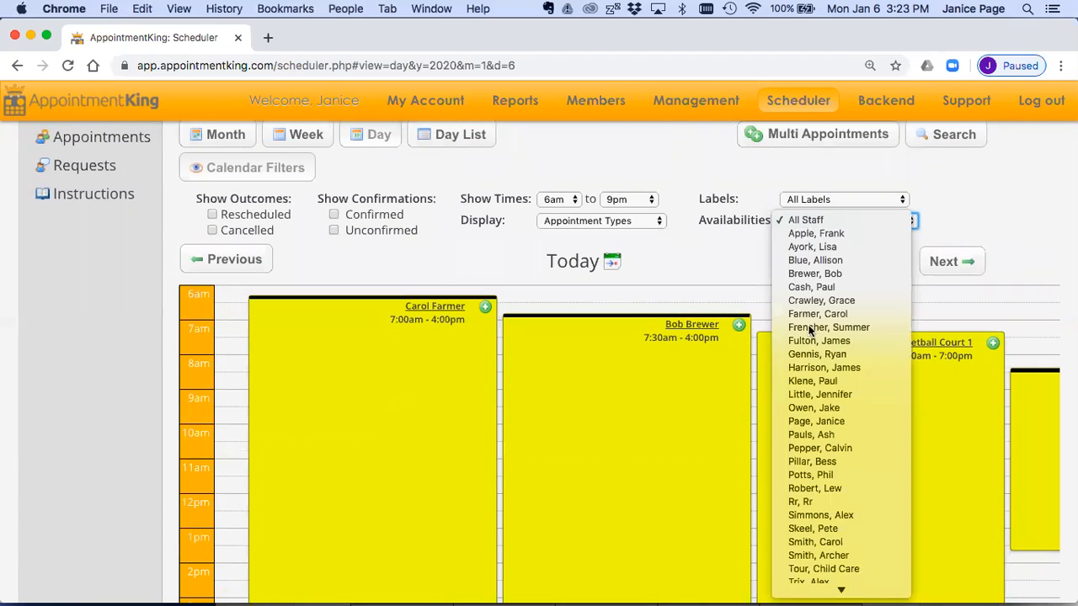
click(805, 434)
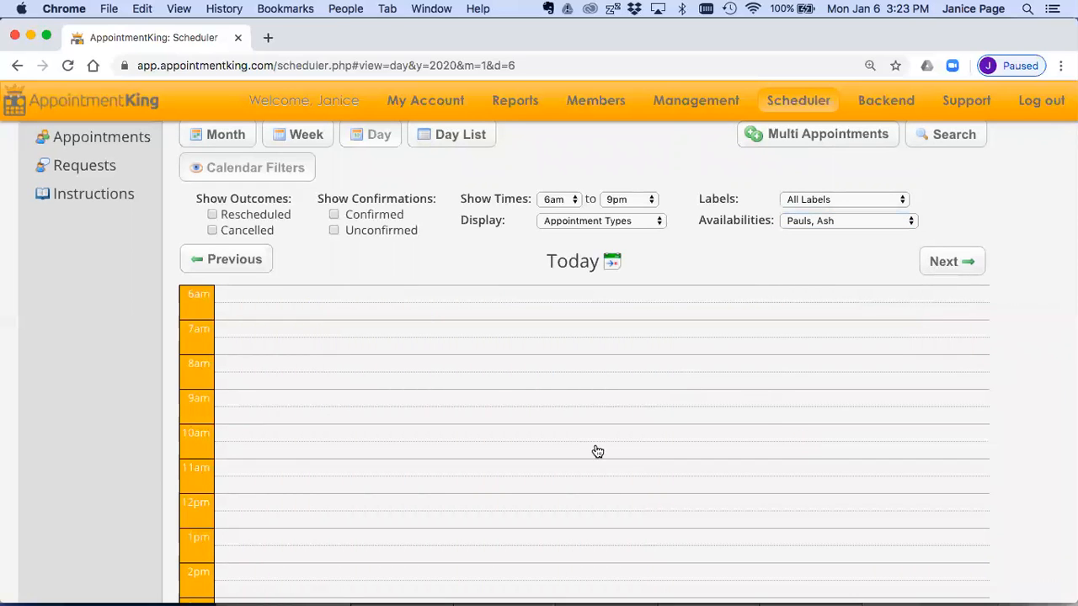
scroll(400, 313, up, 3)
click(222, 236)
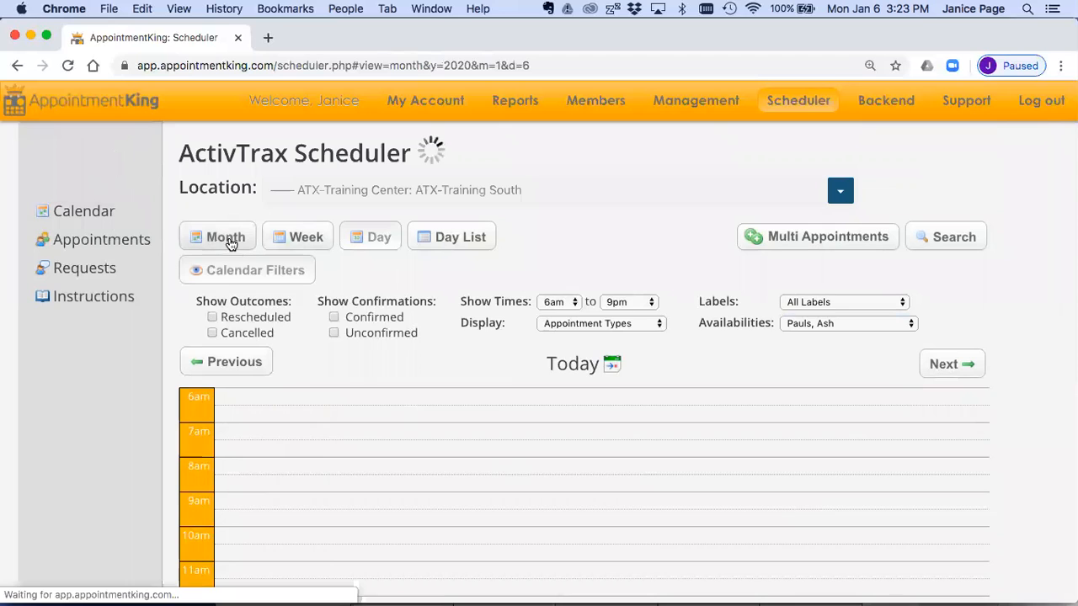
scroll(478, 379, down, 3)
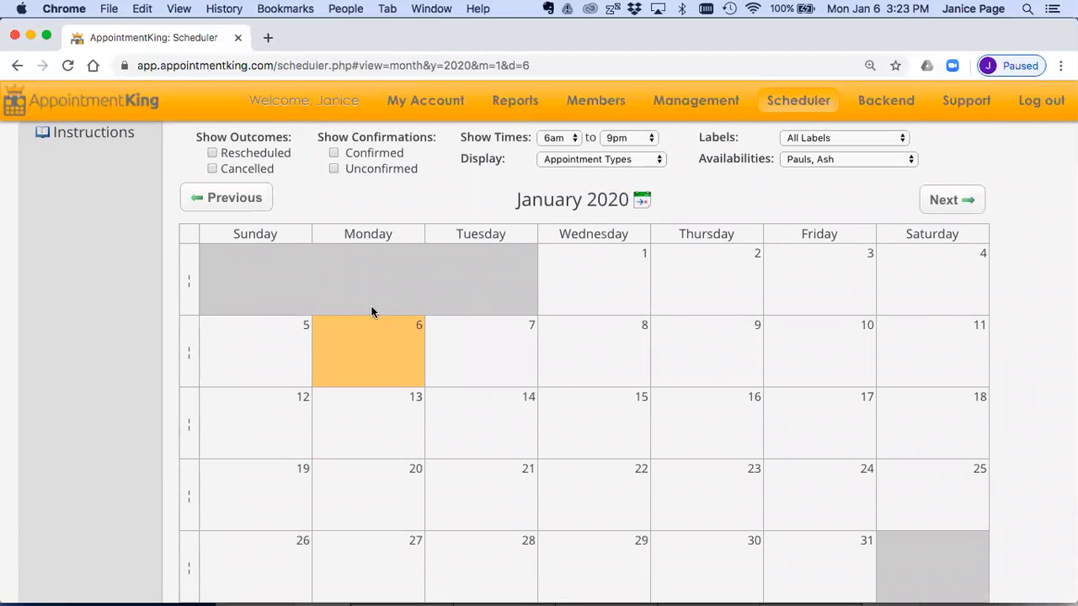
Step: Collapse the calendar filters and open the day view for January 6 from the month calendar
scroll(373, 310, up, 3)
click(263, 256)
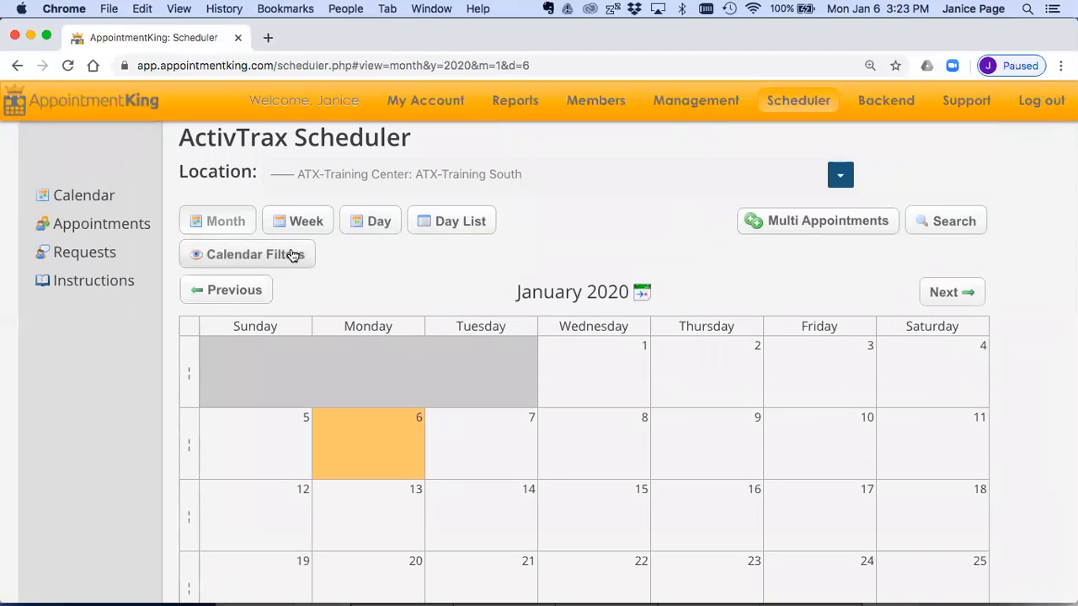
scroll(464, 498, down, 1)
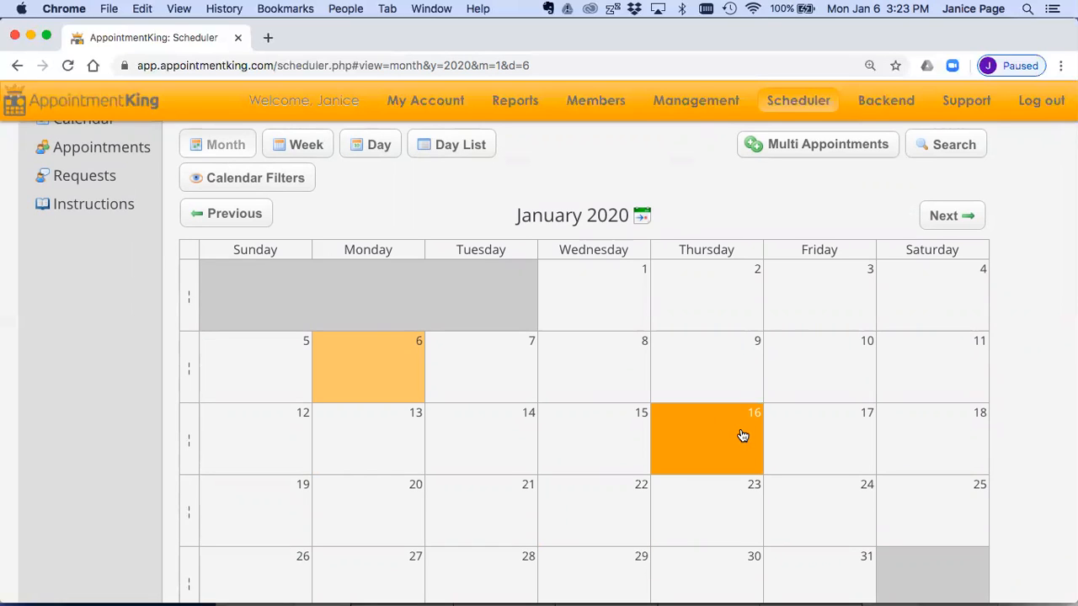
click(398, 374)
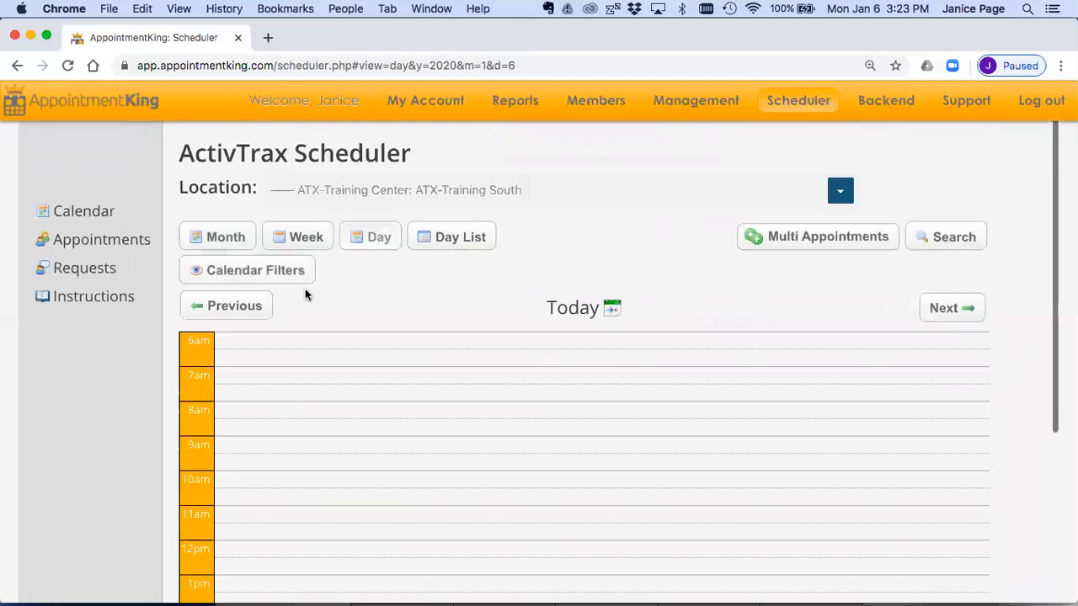
Step: Expand the calendar filters and set the availabilities to All Staff
click(291, 274)
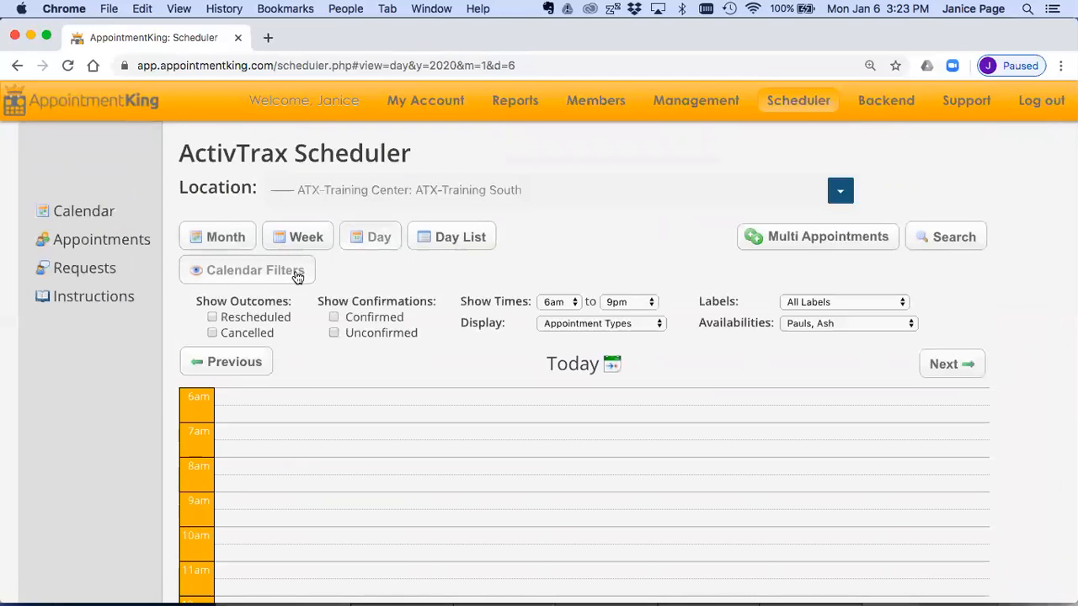
click(808, 322)
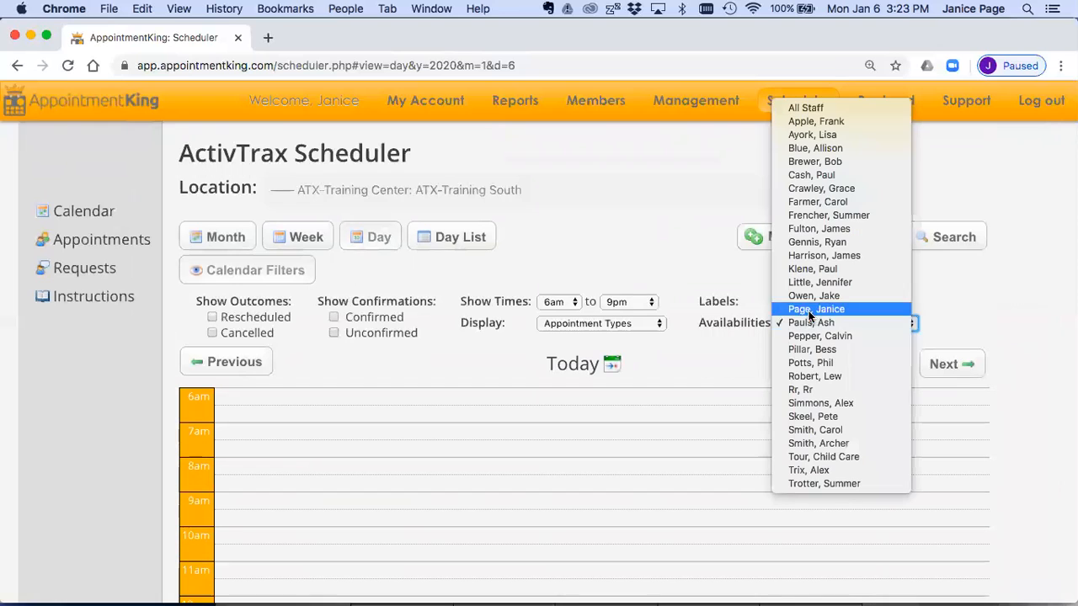
click(804, 108)
scroll(685, 410, down, 2)
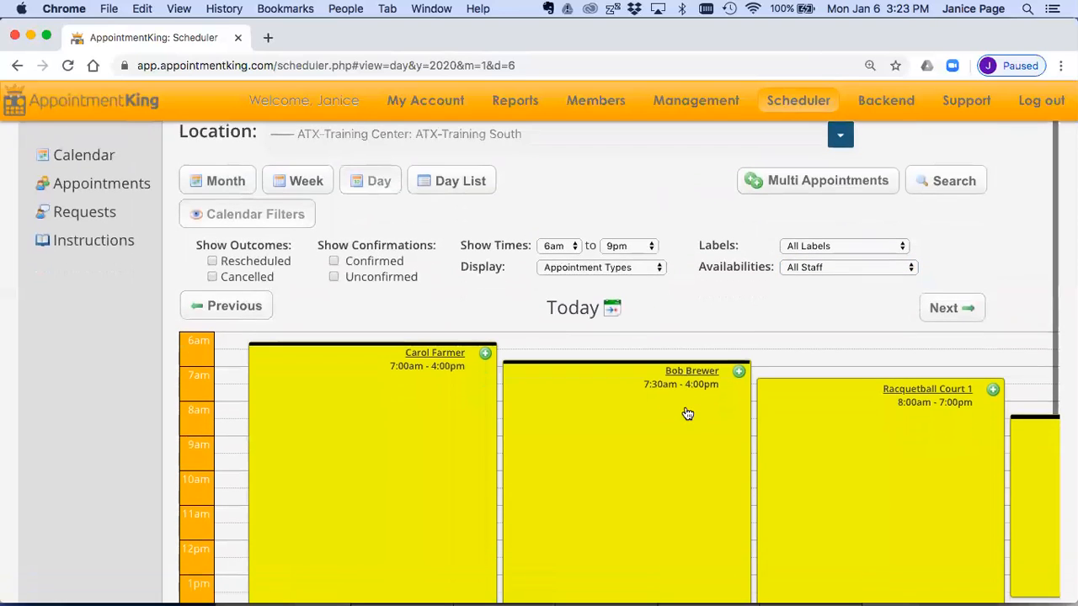
Step: Show confirmed, unconfirmed, cancelled and rescheduled appointments in today's day view
scroll(543, 308, down, 2)
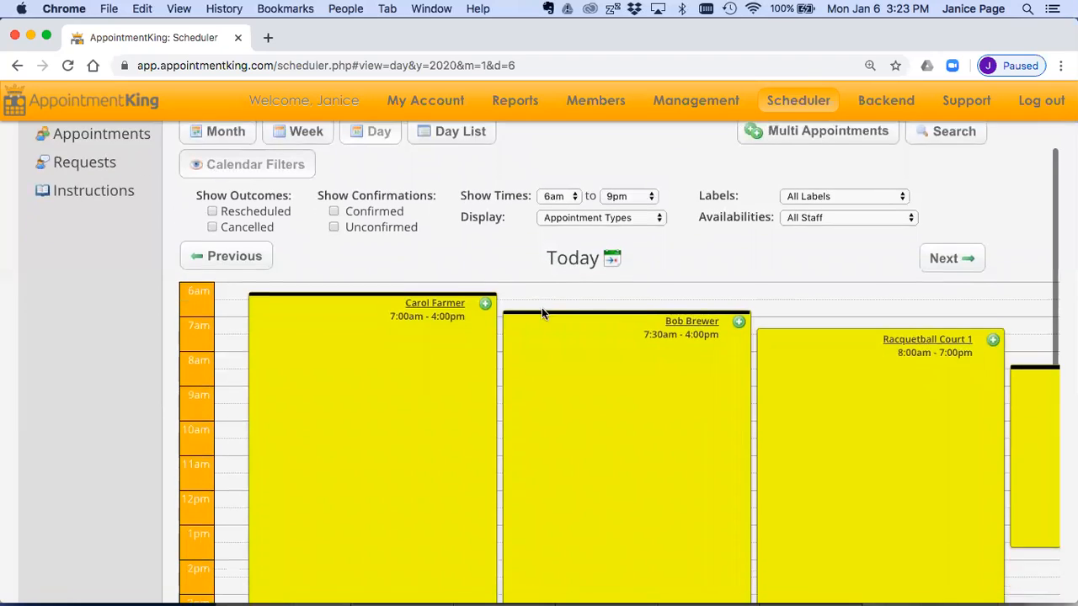
click(333, 215)
click(333, 198)
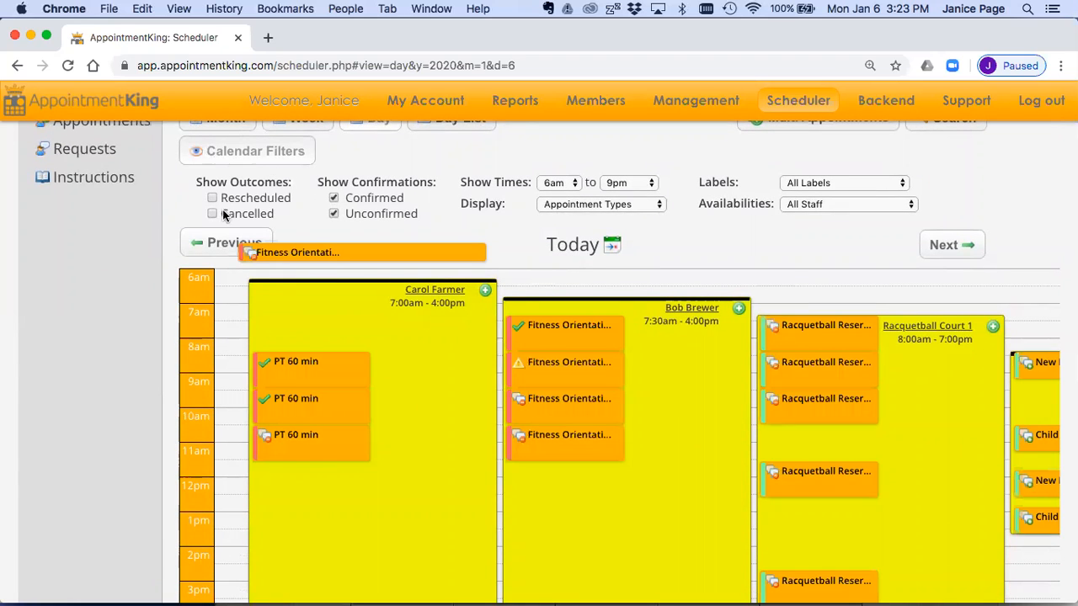
click(213, 213)
click(213, 198)
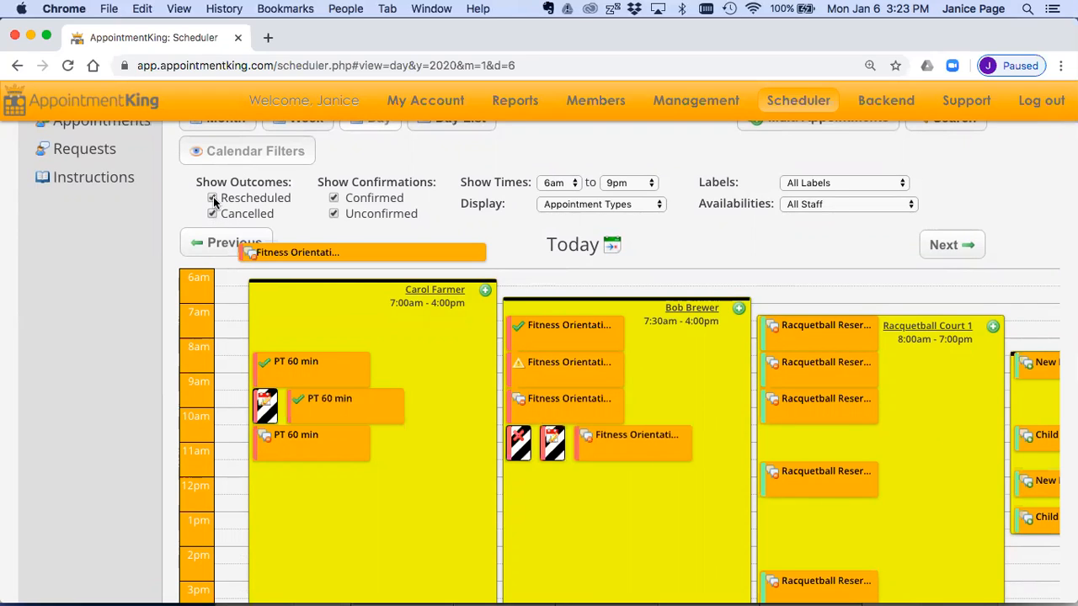
mouse_move(519, 457)
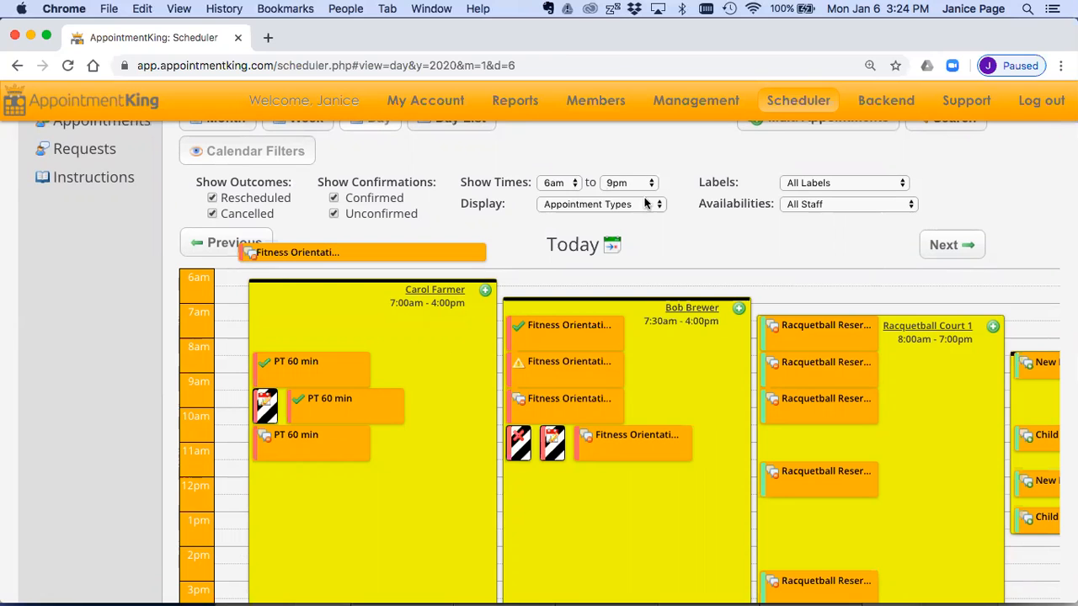
Step: Look through the labels available for filtering the calendar, keeping All Labels selected
scroll(686, 250, up, 3)
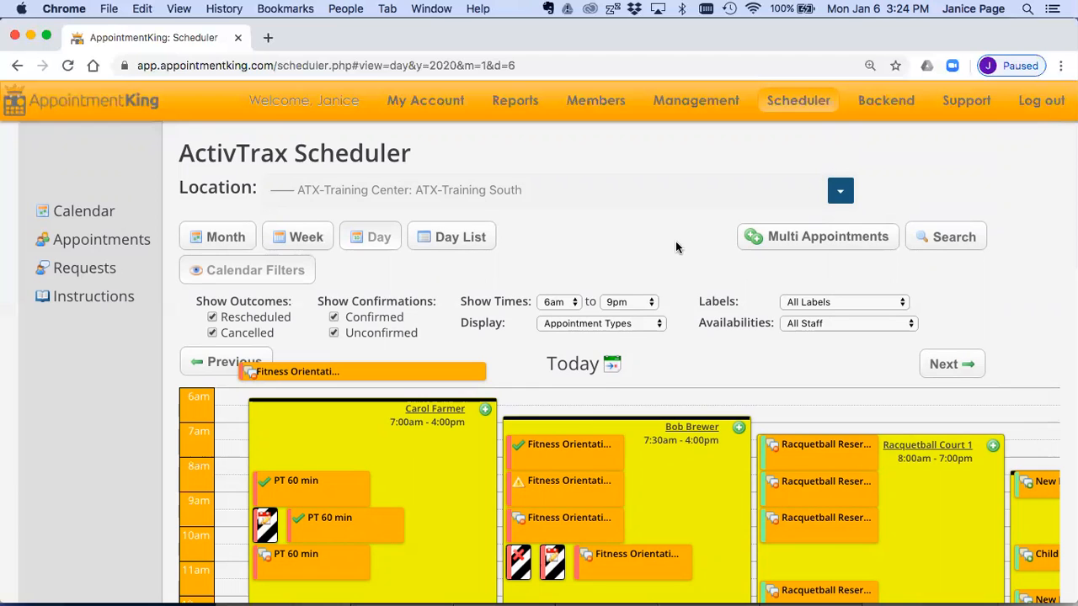
scroll(676, 246, down, 3)
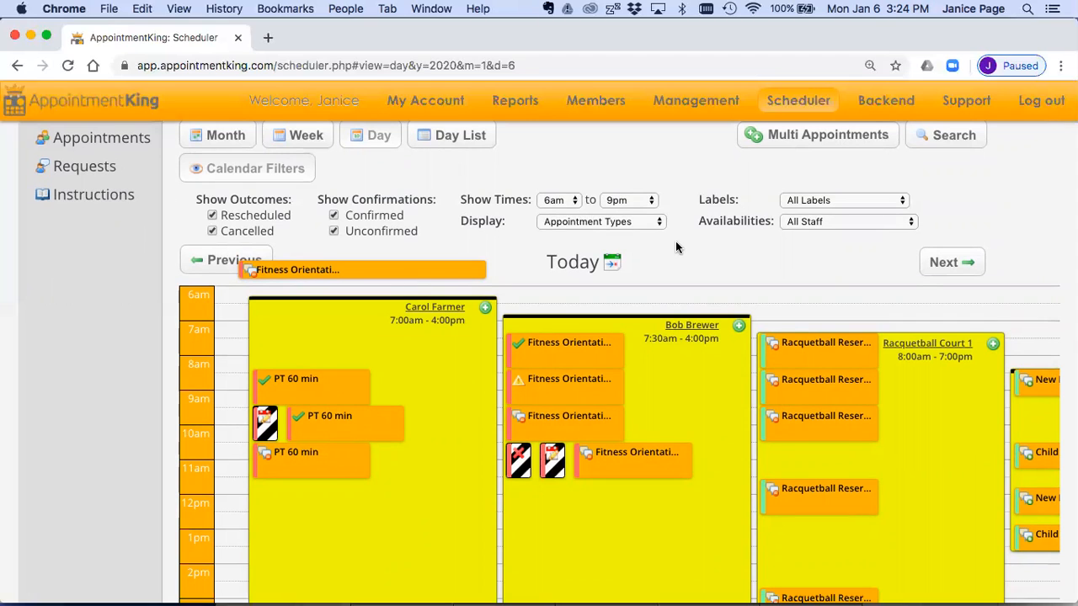
click(800, 204)
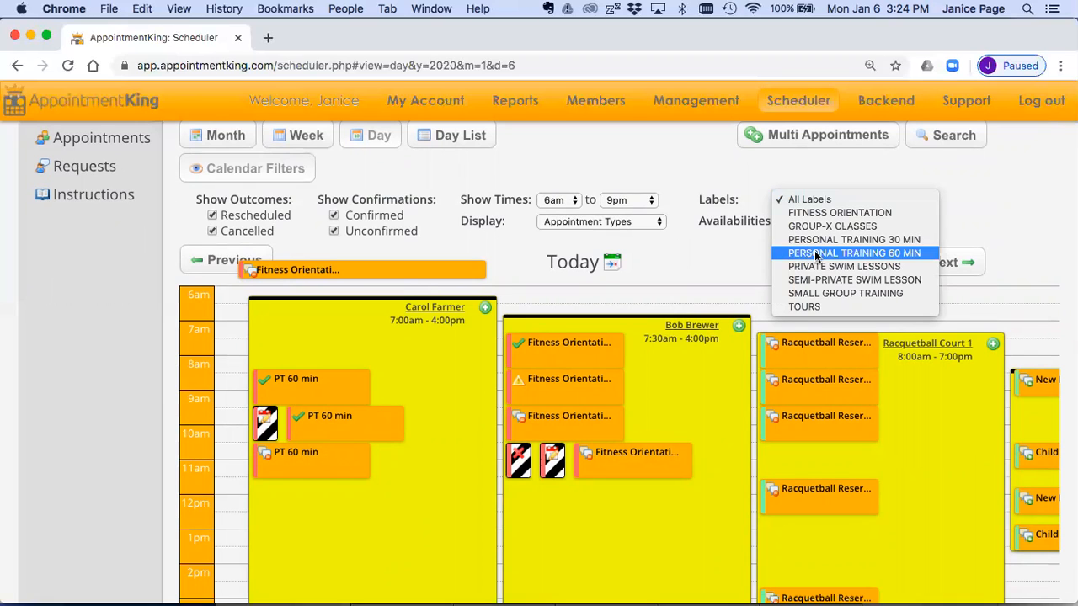
click(713, 244)
Step: Start a PT 60 min appointment at 7:00 am in the 7:00am - 4:00pm staff availability
scroll(436, 321, down, 2)
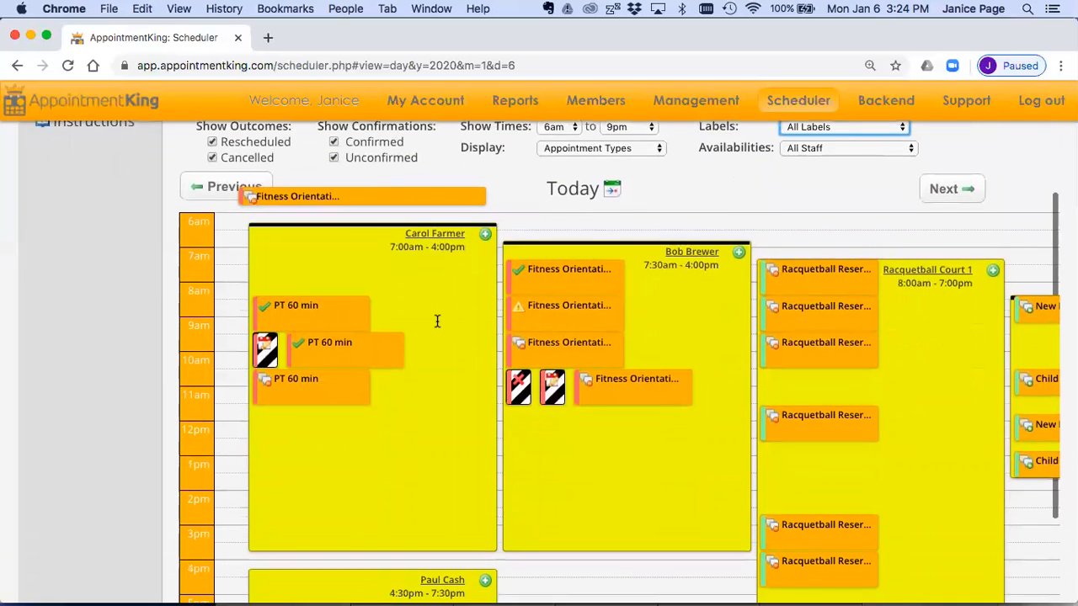
click(485, 235)
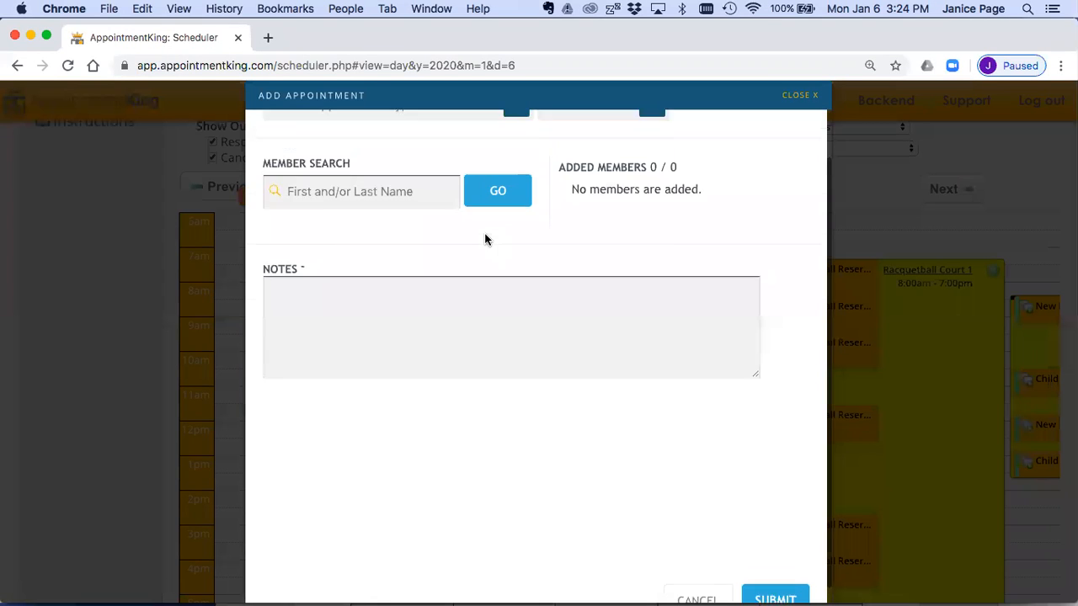
click(518, 158)
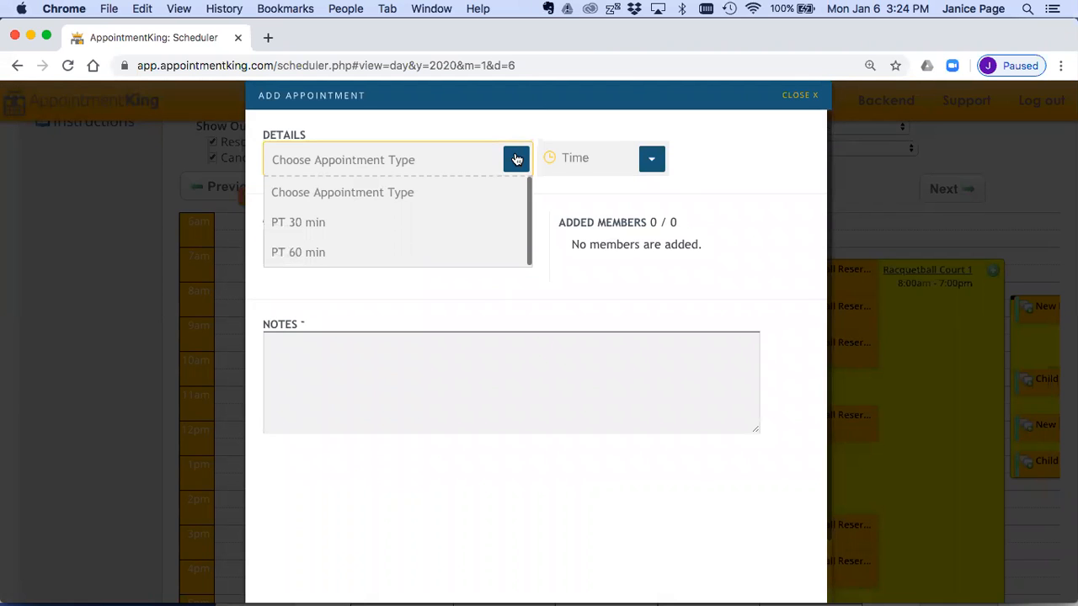
click(444, 251)
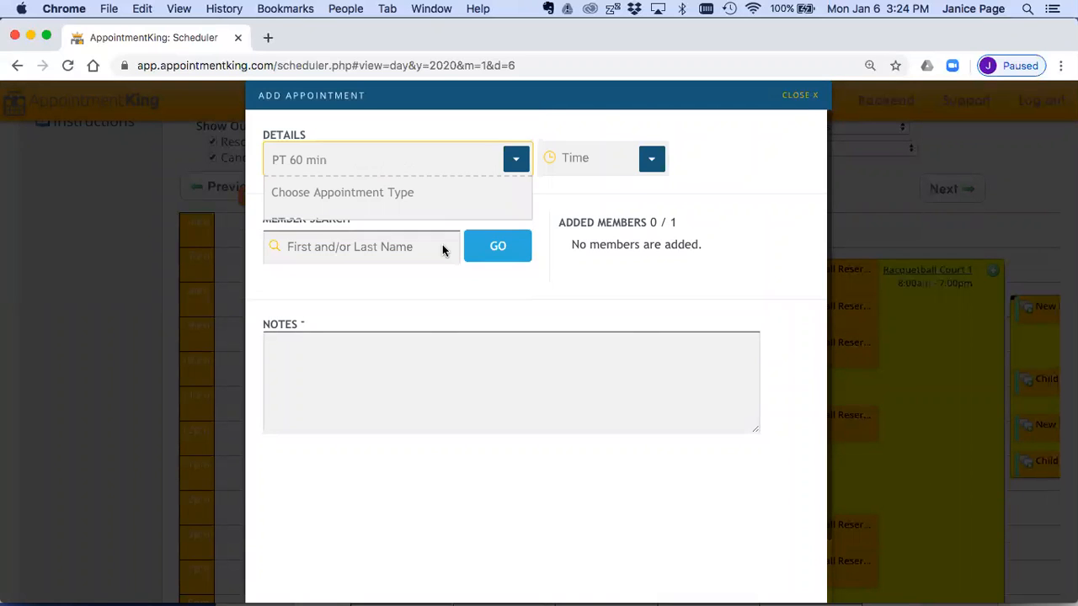
click(652, 160)
click(604, 222)
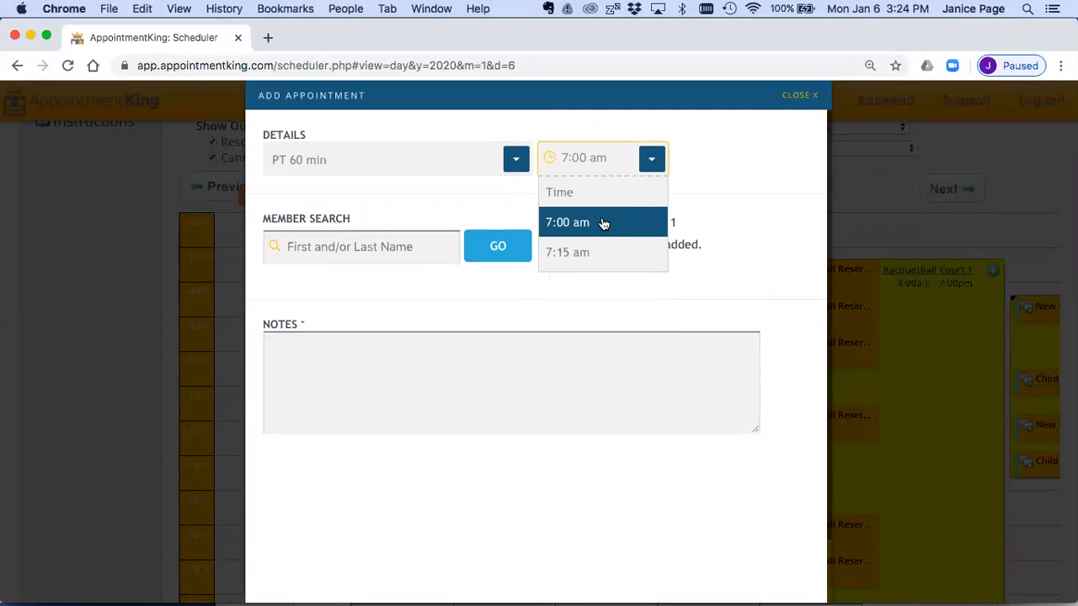
Step: Search for a member by full name and try to add the match to the PT 60 min appointment
click(384, 247)
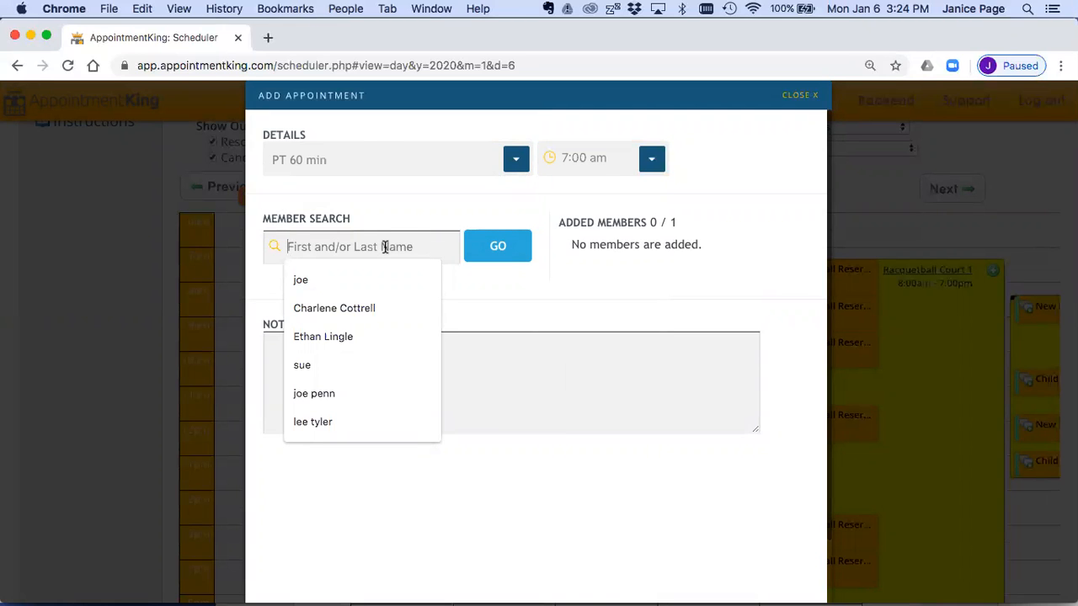
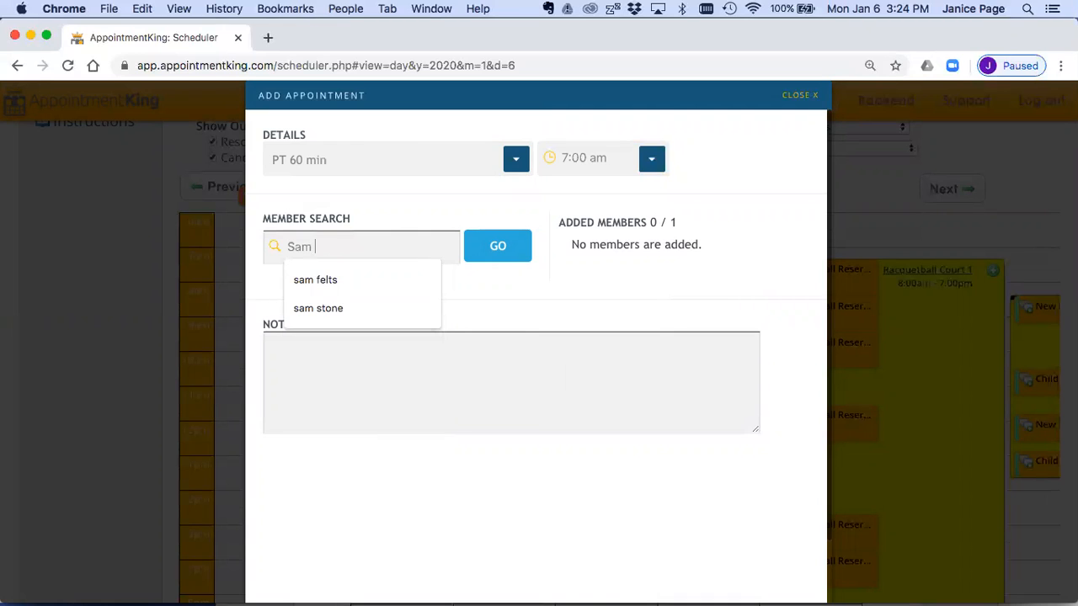
key(Return)
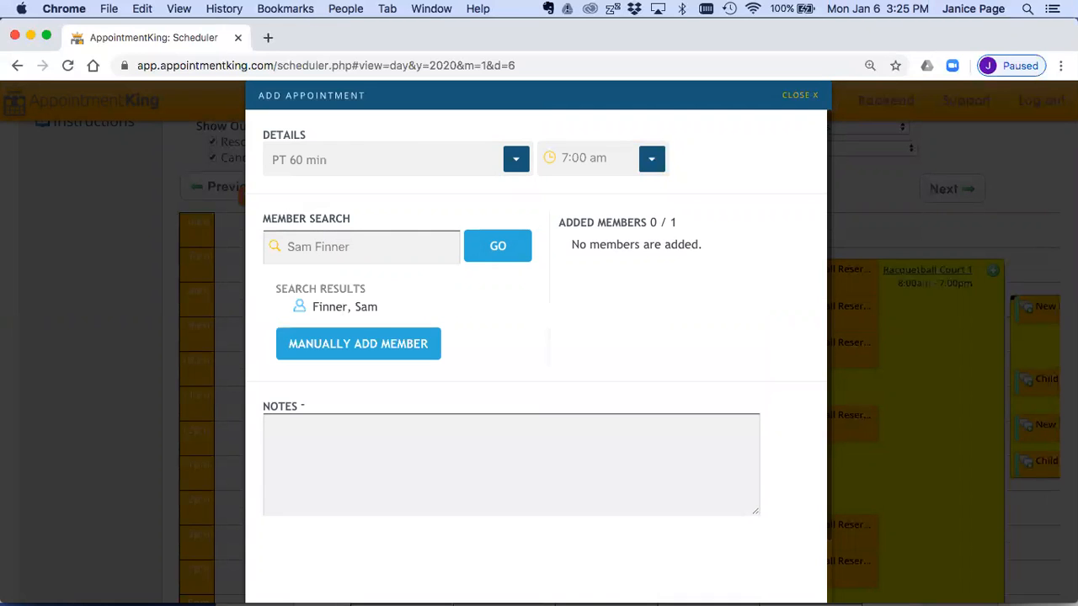
click(357, 313)
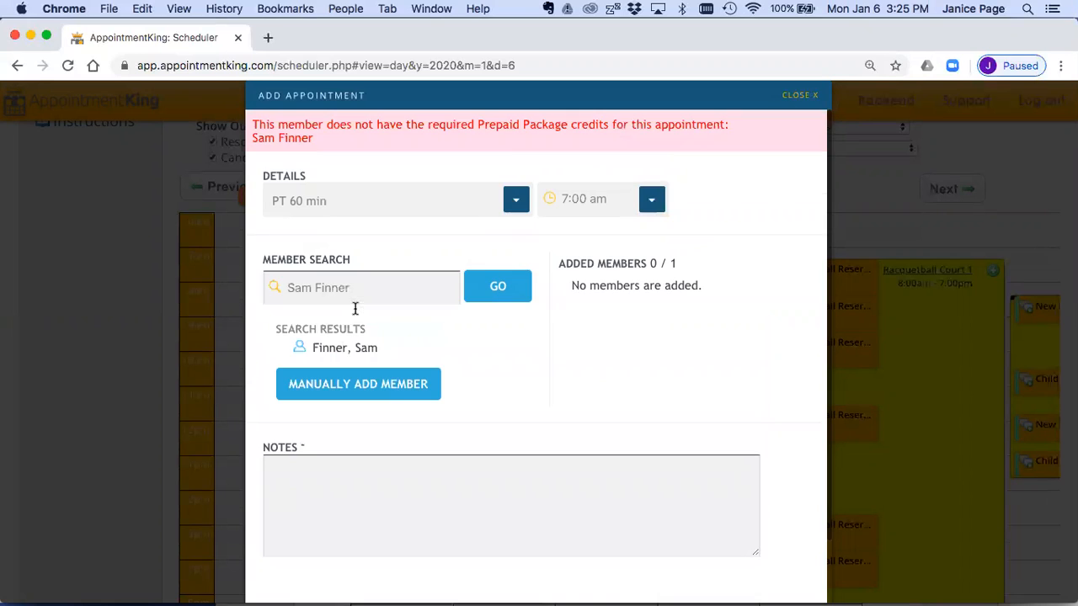
Step: Retry adding the found member, then close the new appointment without submitting it
drag(365, 282, 274, 287)
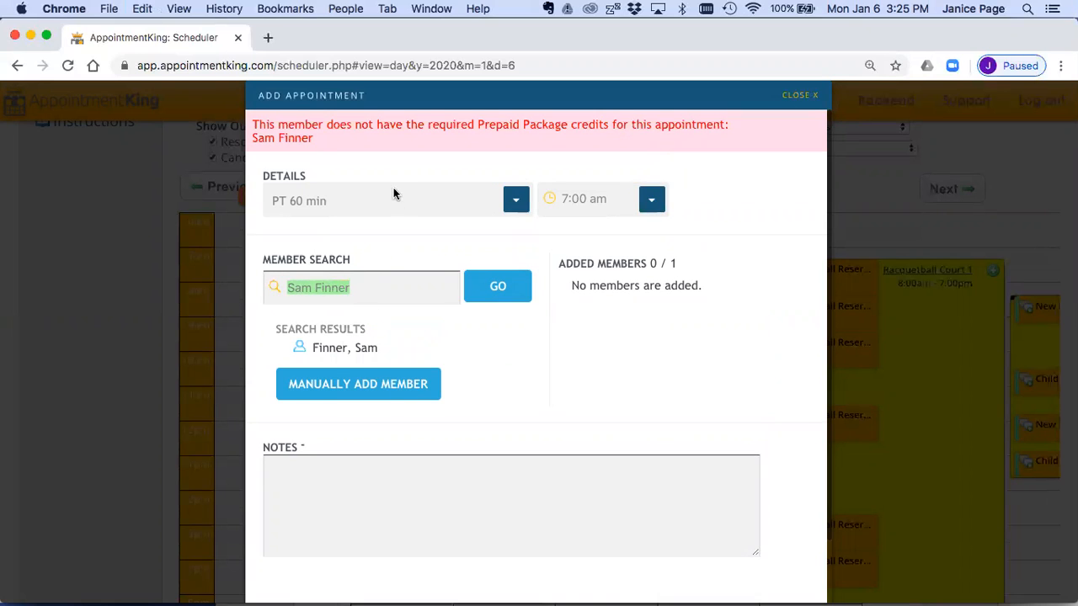
drag(318, 140, 252, 117)
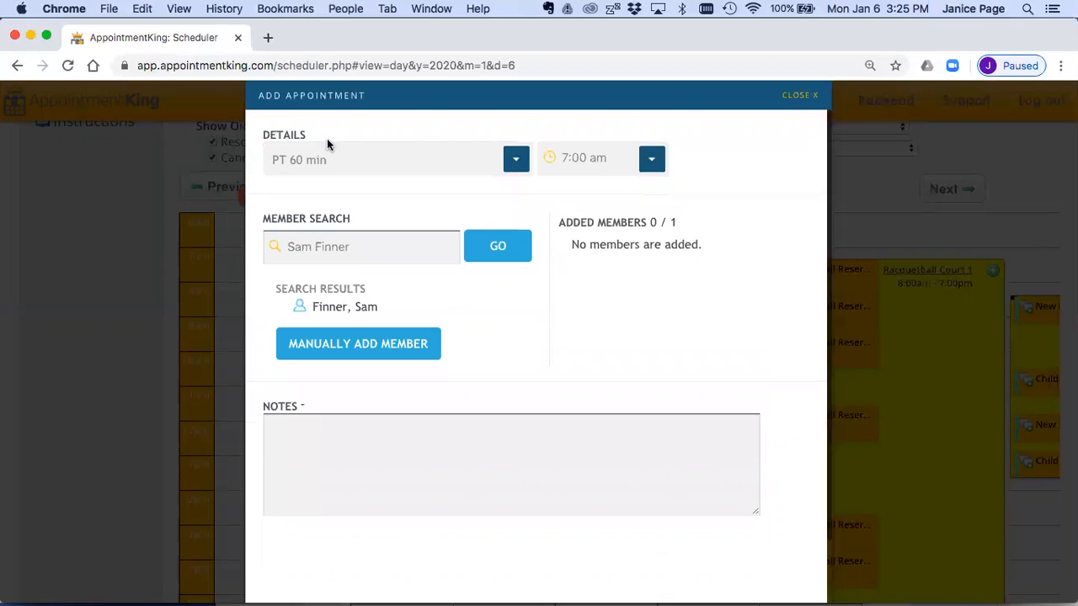
mouse_move(341, 313)
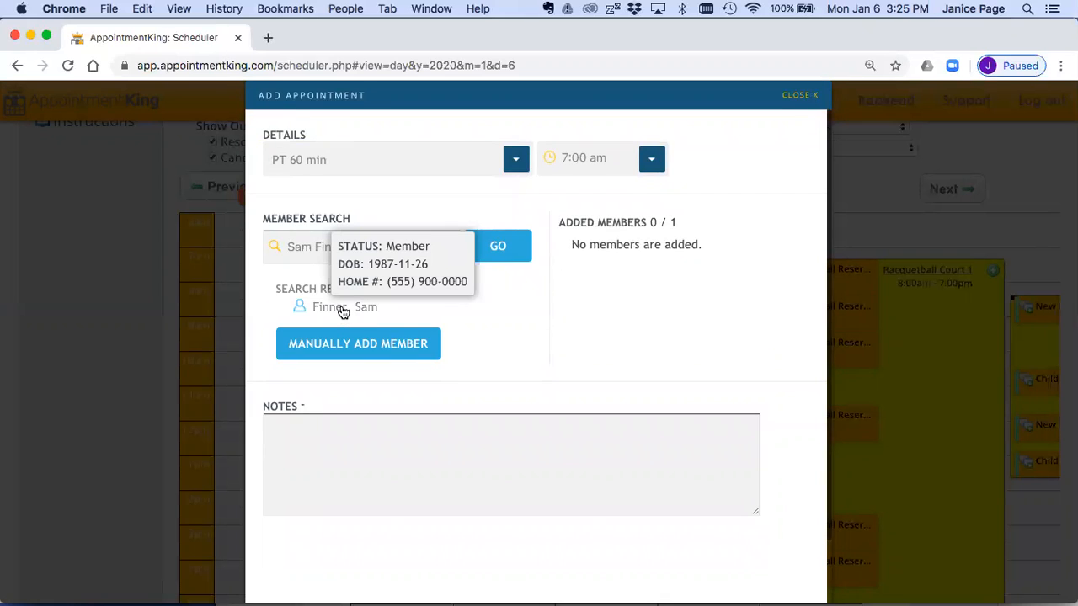
click(342, 311)
click(345, 308)
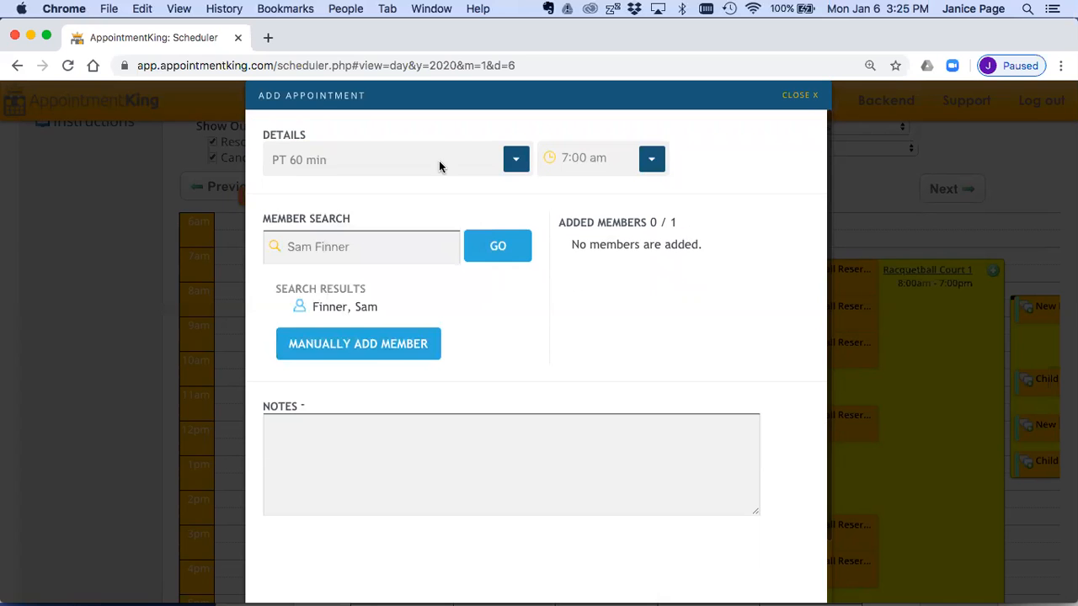
click(801, 97)
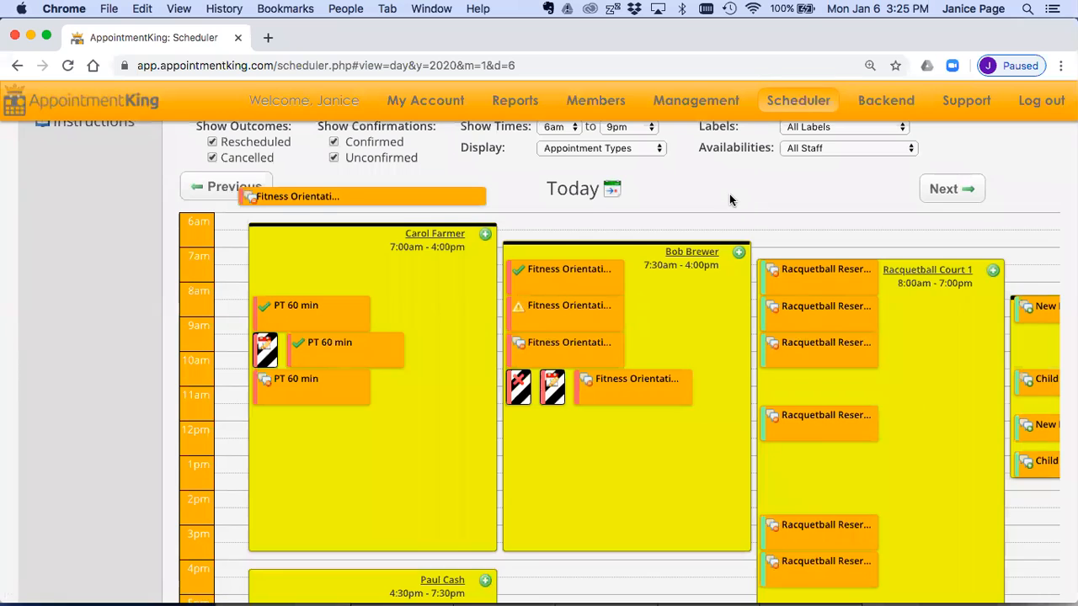
Step: Go to member management, search for the same member by full name and open their record
scroll(729, 193, up, 3)
scroll(681, 189, up, 1)
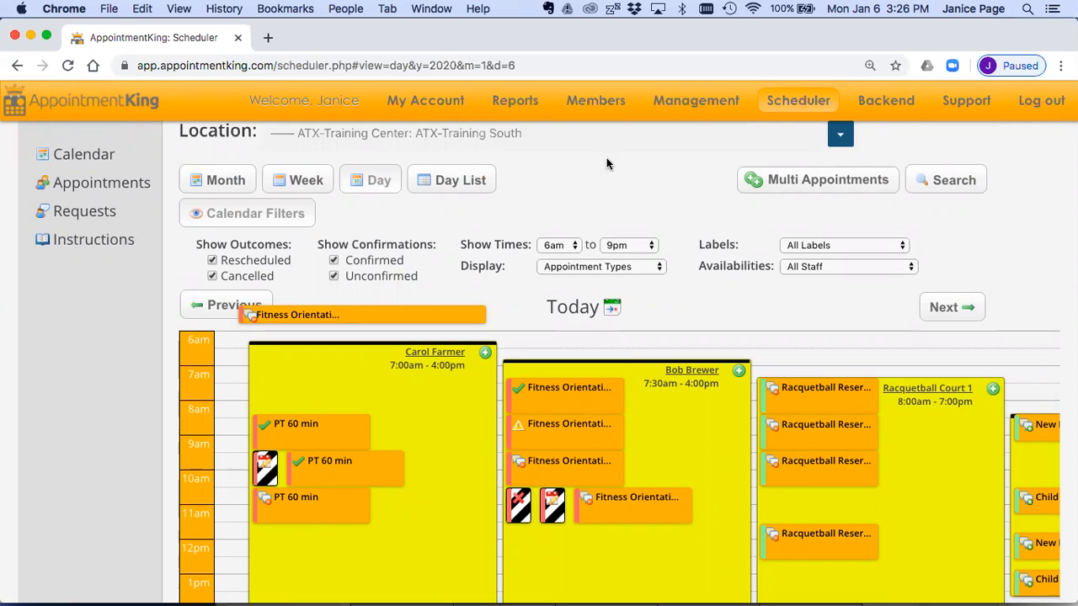
mouse_move(603, 103)
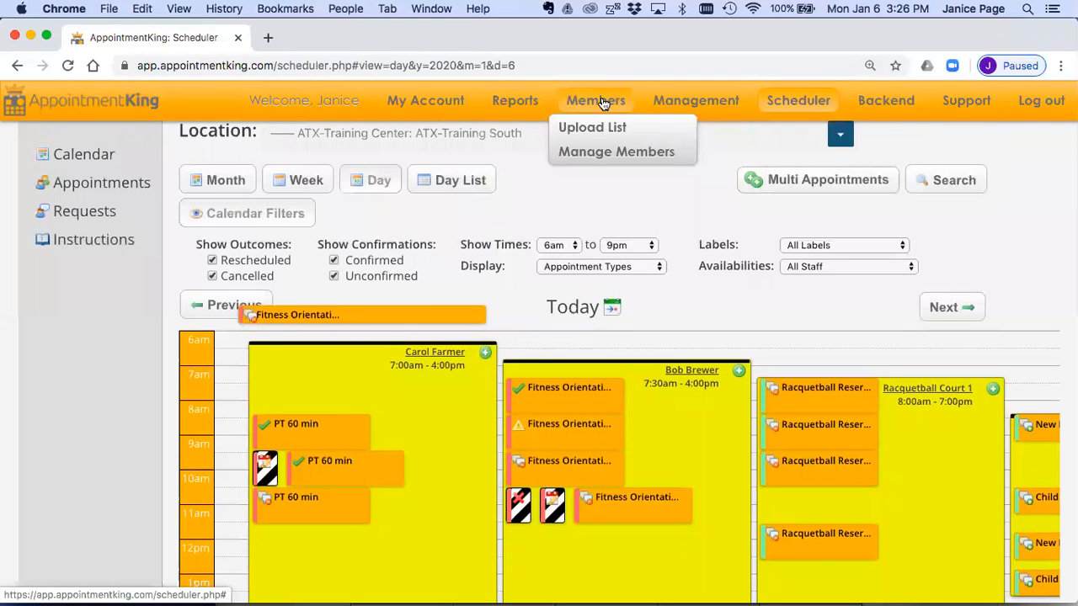
click(603, 153)
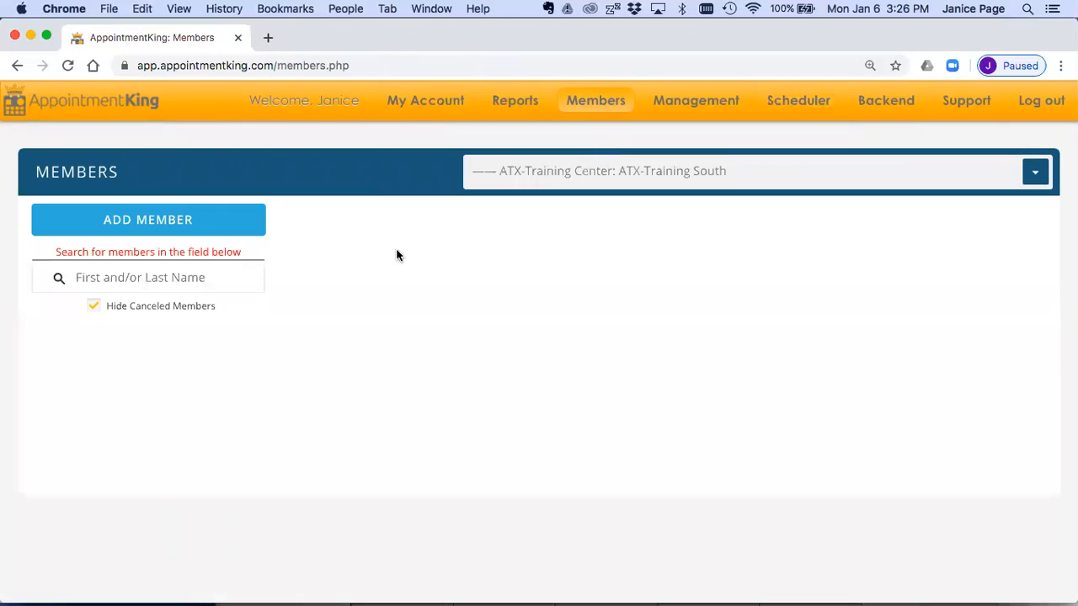
click(208, 273)
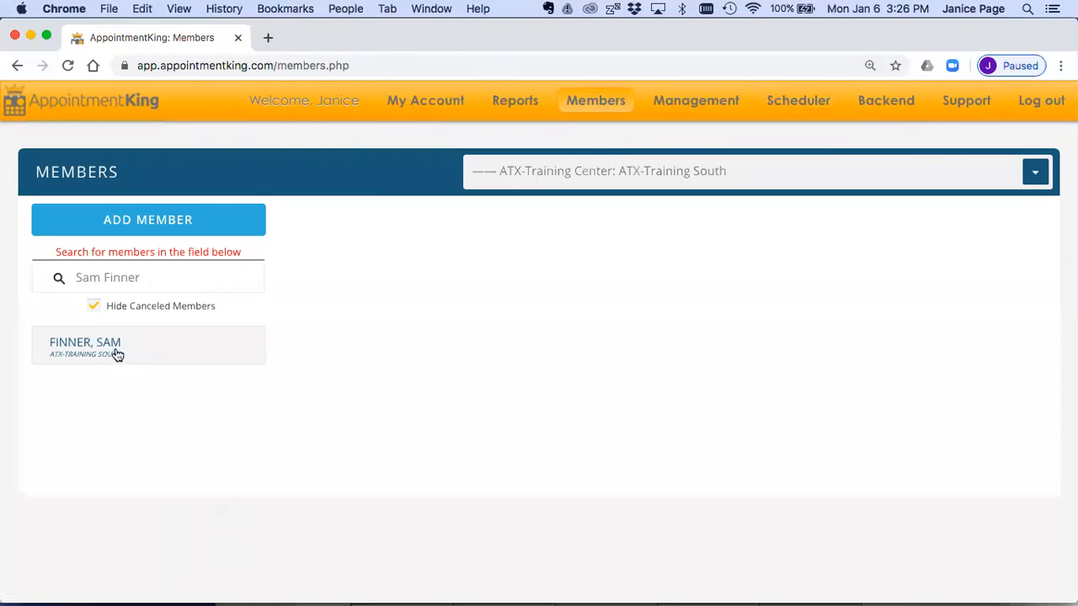
click(113, 353)
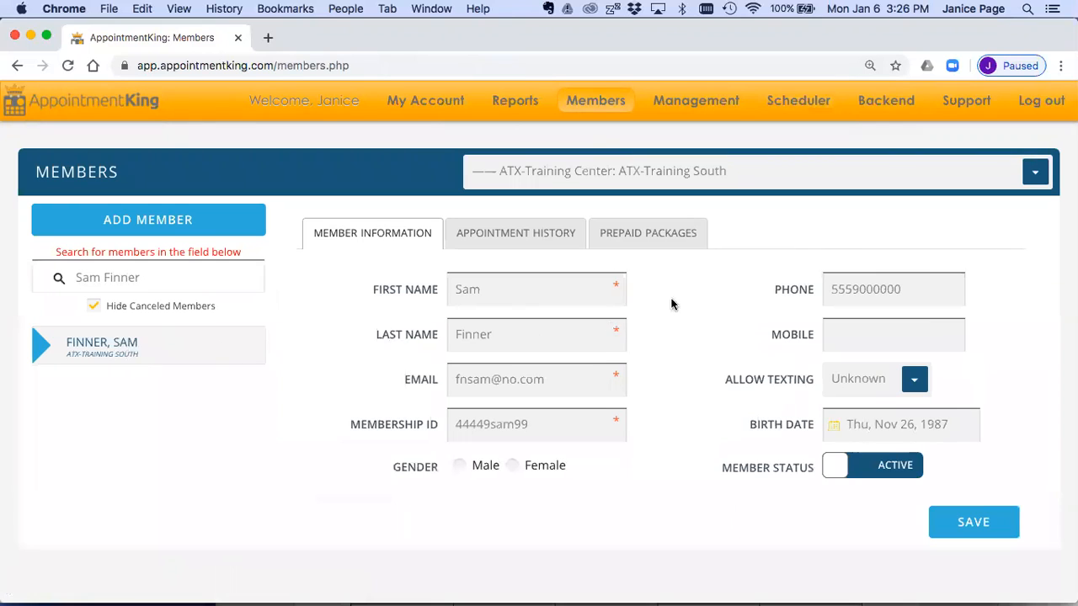
Step: Start a new prepaid package transaction for the member with the PERSONAL TRAINING 60 MIN label
click(644, 233)
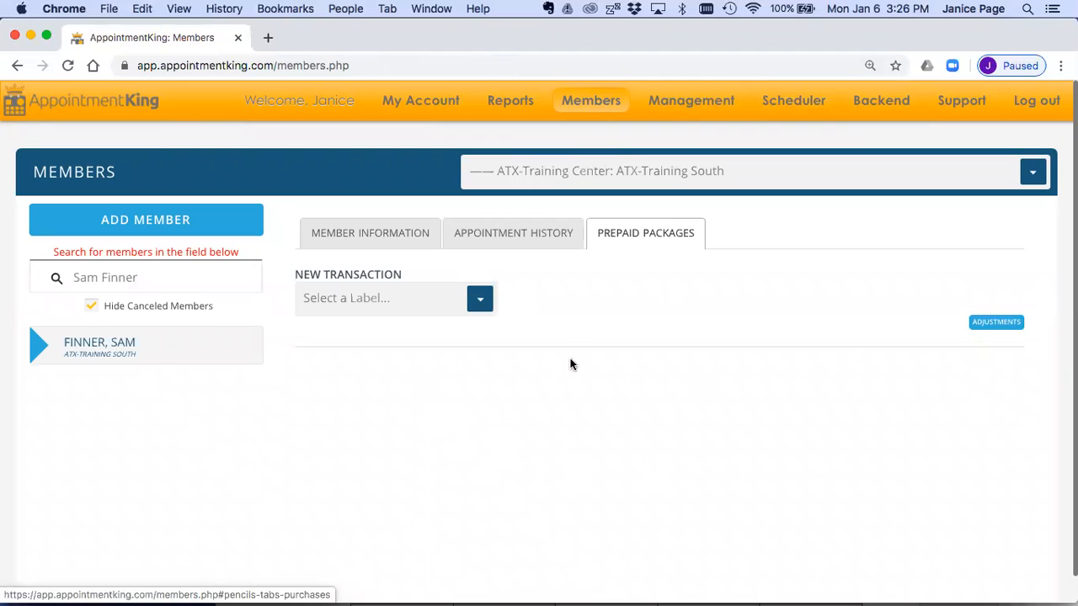
click(486, 308)
scroll(432, 392, down, 1)
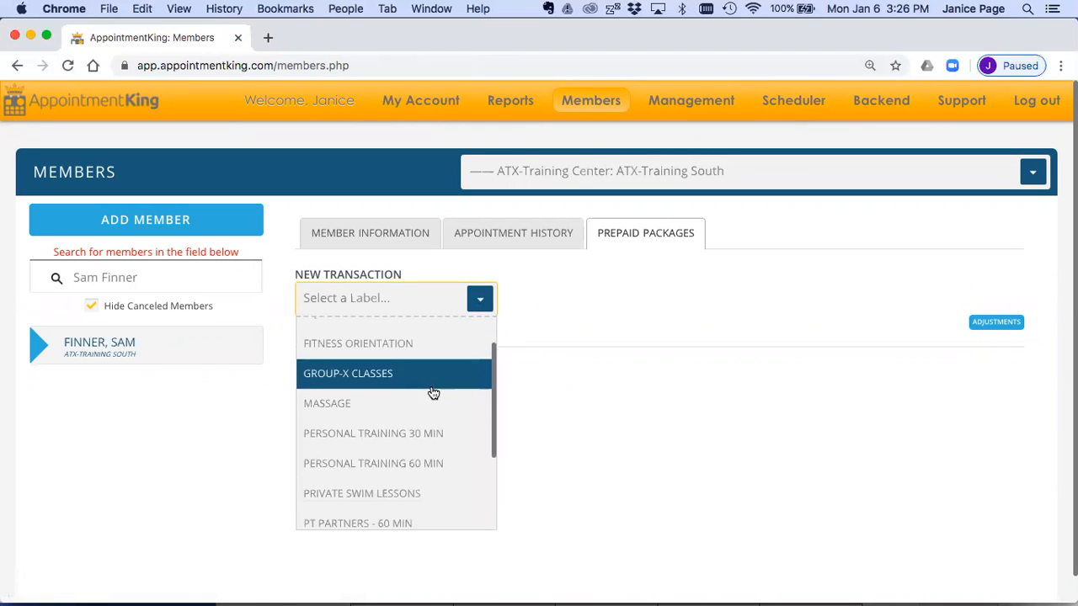
click(421, 444)
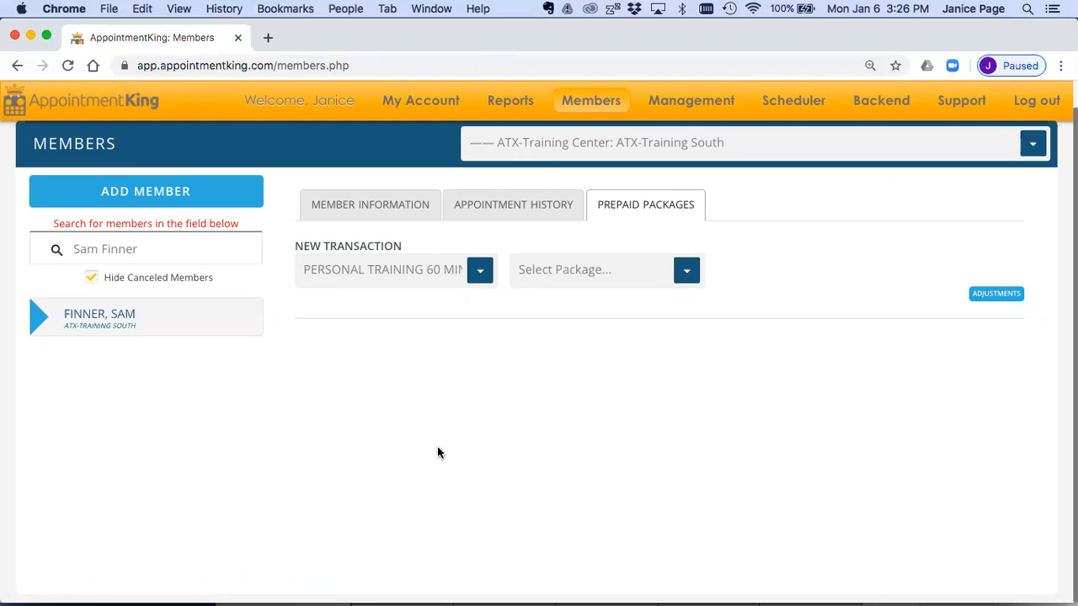
Step: Choose the 60 MIN PT - 10 SESSIONS package and set a staff member other than the admin as its seller
click(684, 273)
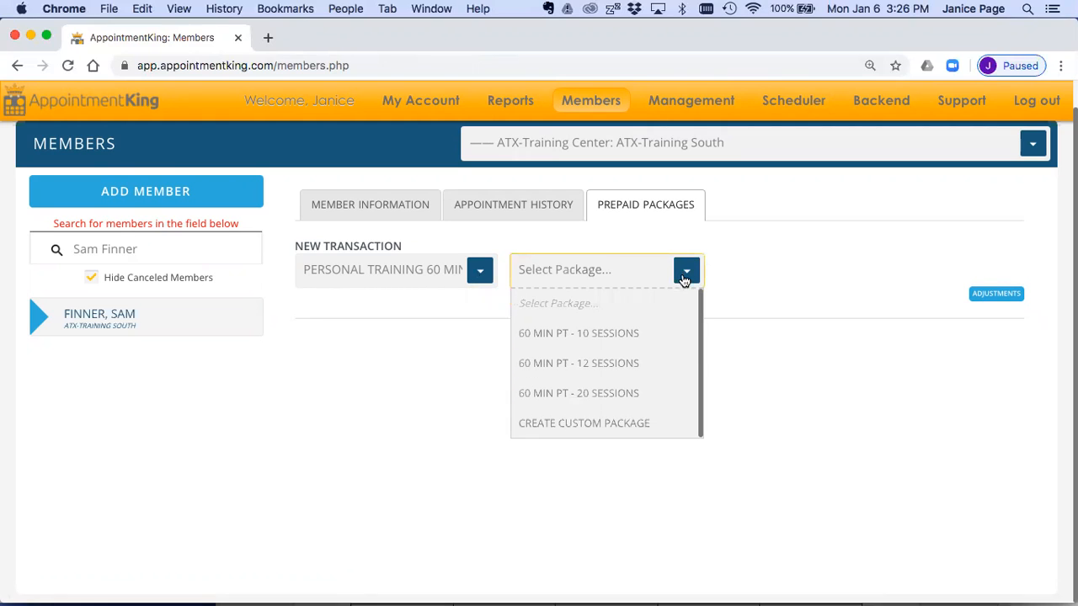
click(646, 334)
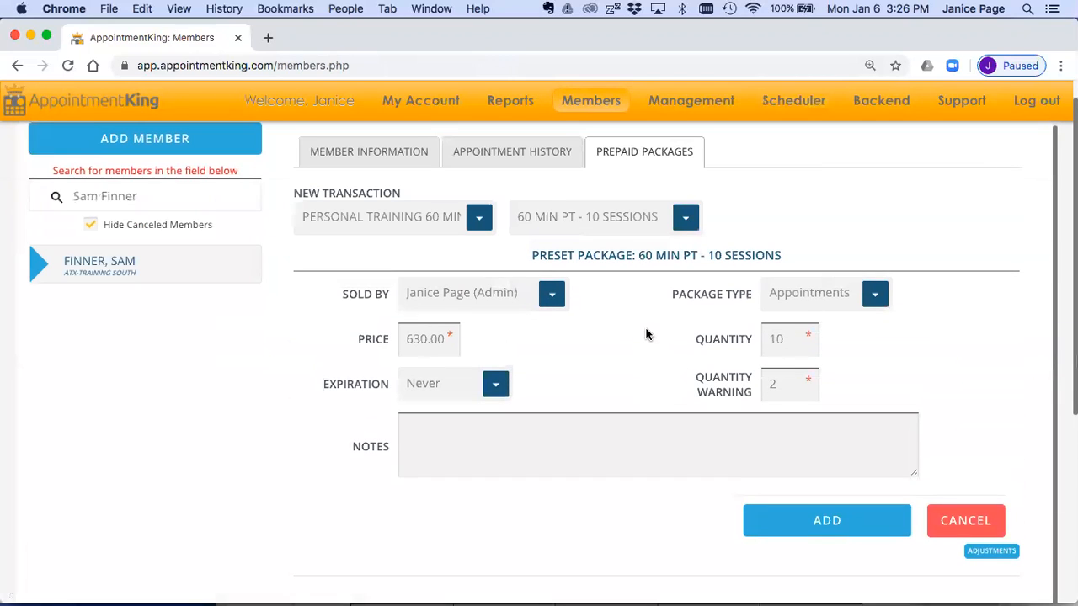
drag(532, 255, 796, 258)
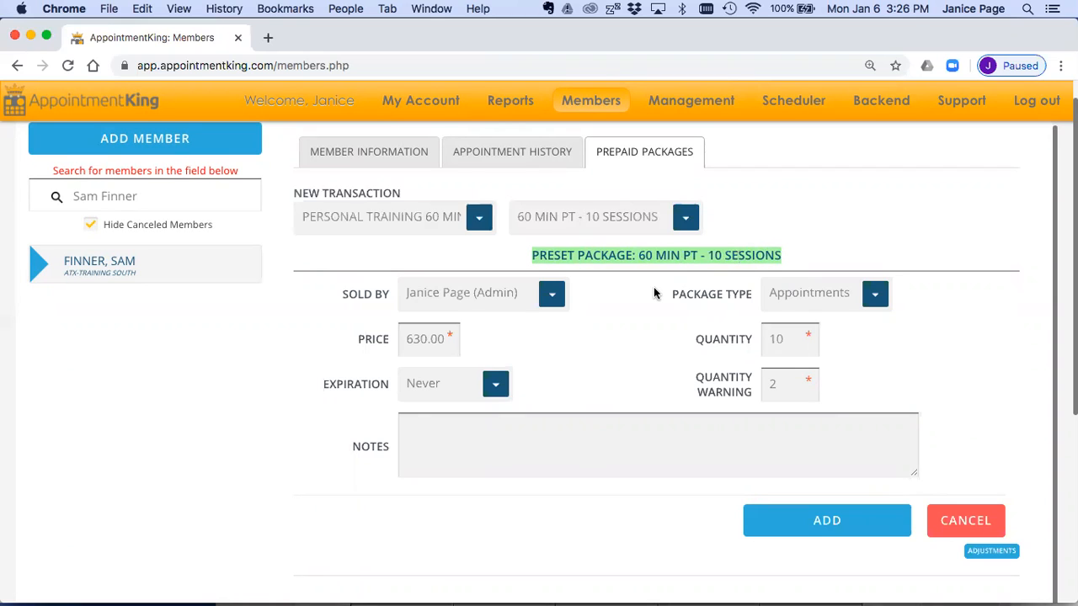
click(551, 293)
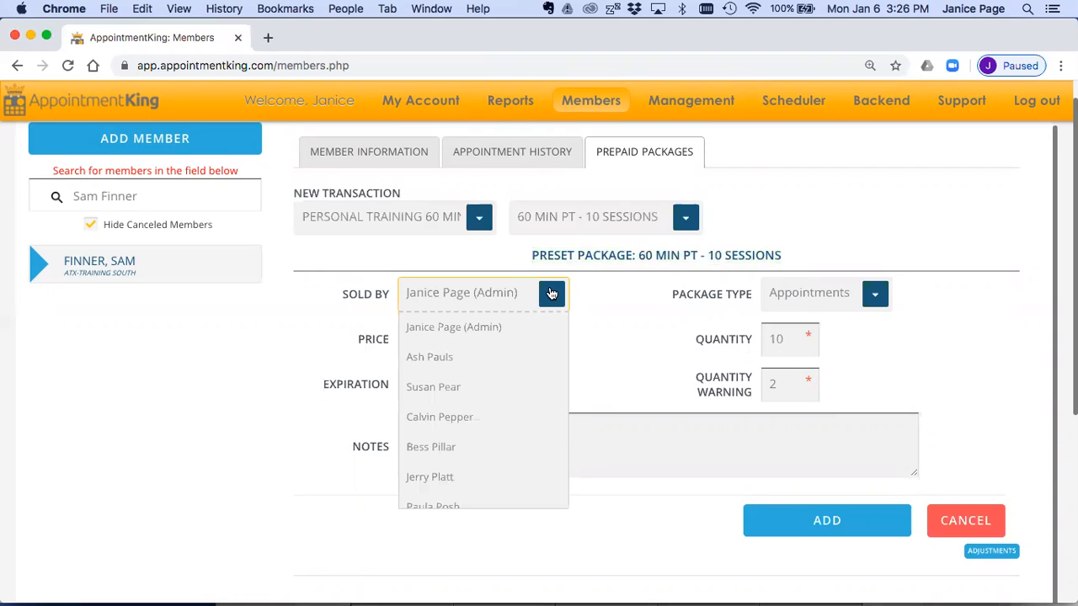
click(518, 358)
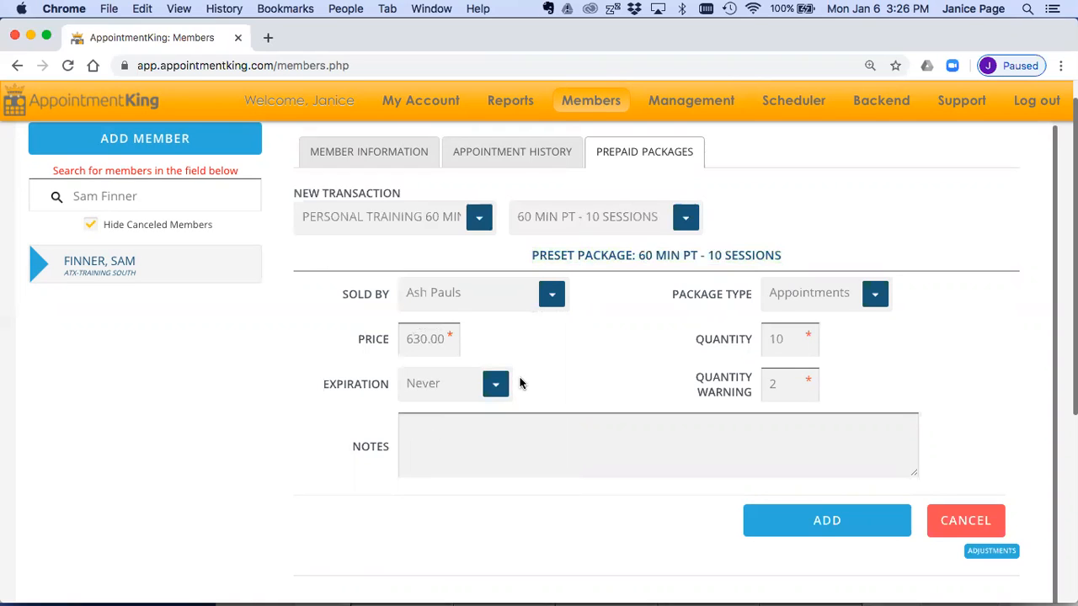
Step: Set the package quantity to 12, turning the preset into a custom package, and look over the package reports and notes field
click(787, 338)
key(BackSpace)
text(2)
click(884, 361)
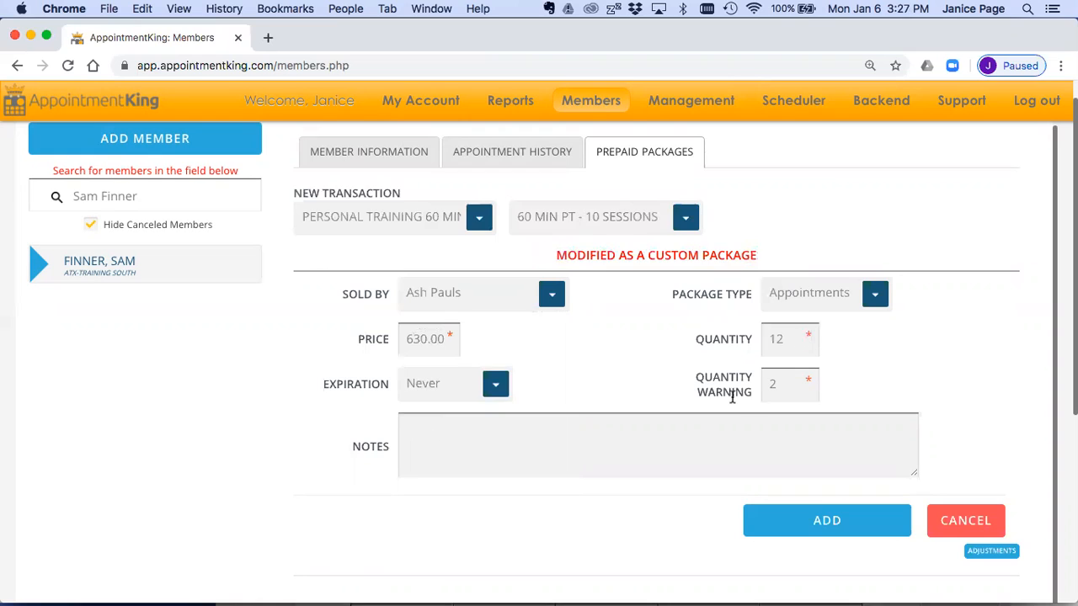
drag(648, 255, 763, 255)
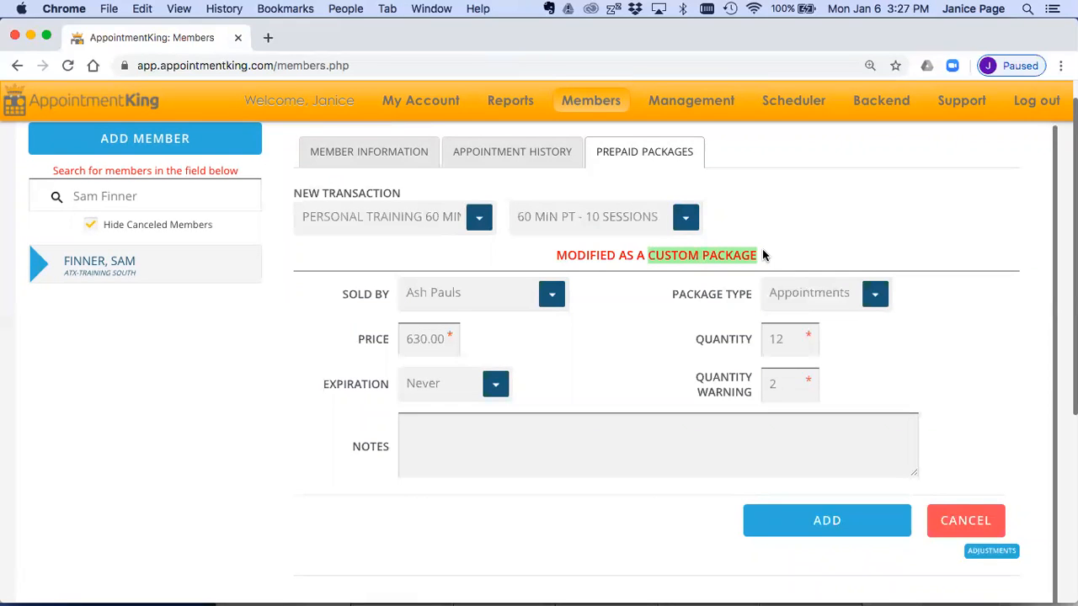
mouse_move(527, 103)
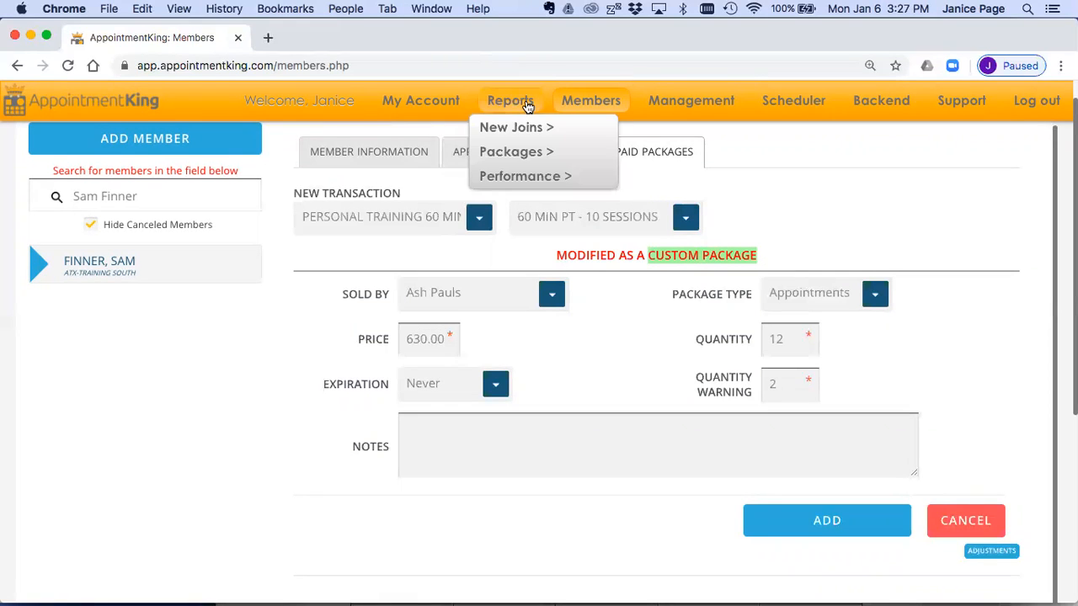
mouse_move(519, 152)
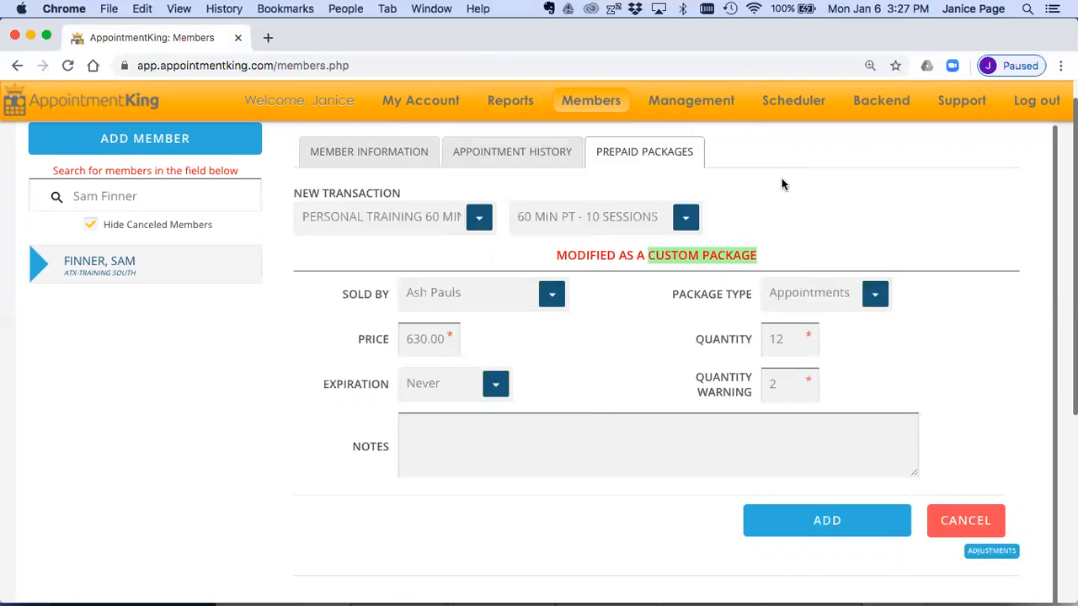
double_click(369, 447)
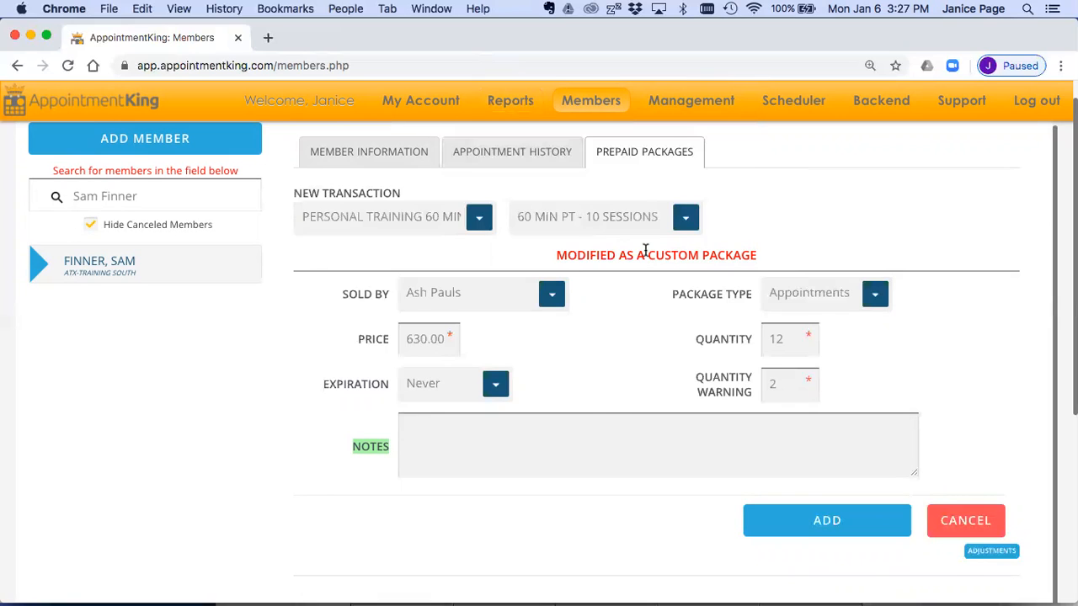
Step: Reload the 60 MIN PT - 10 SESSIONS preset and assign a different staff member as its seller
click(684, 218)
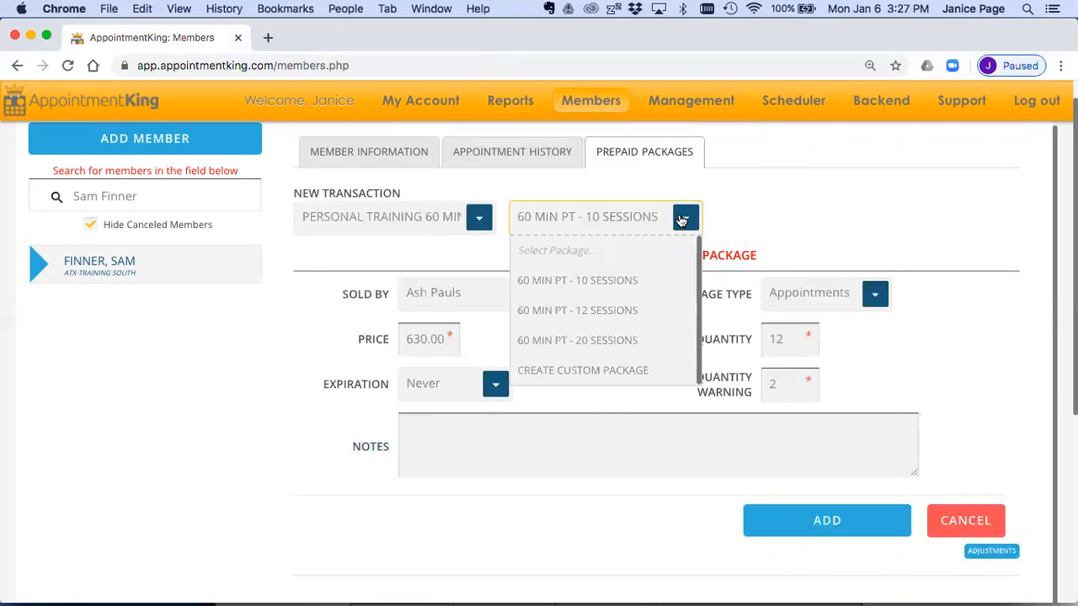
click(648, 273)
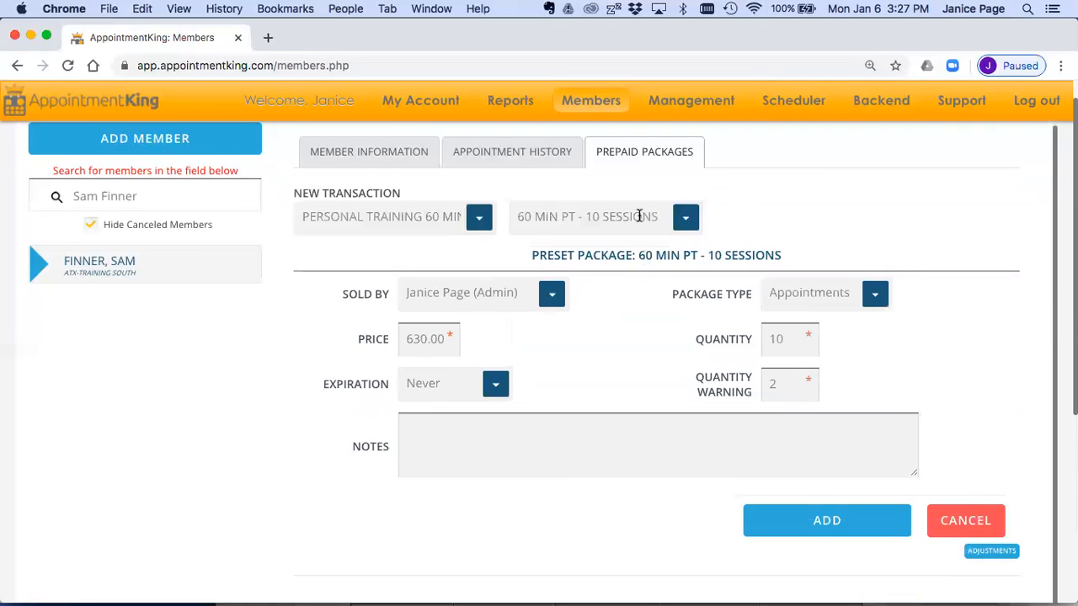
click(555, 293)
click(492, 387)
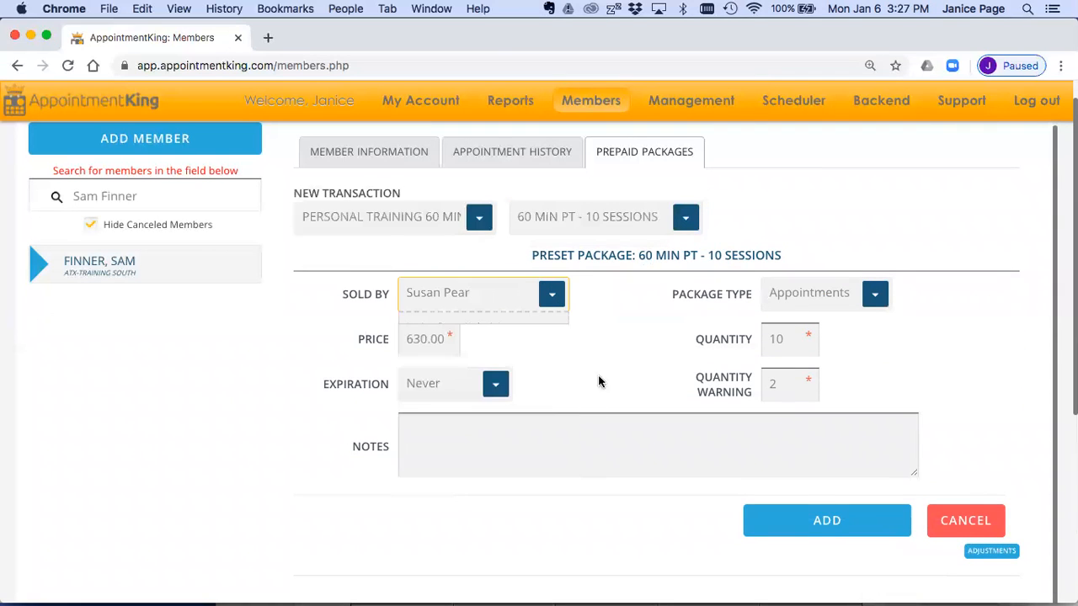
Step: Add the 10-session prepaid package to the member and confirm the addition
scroll(623, 411, down, 2)
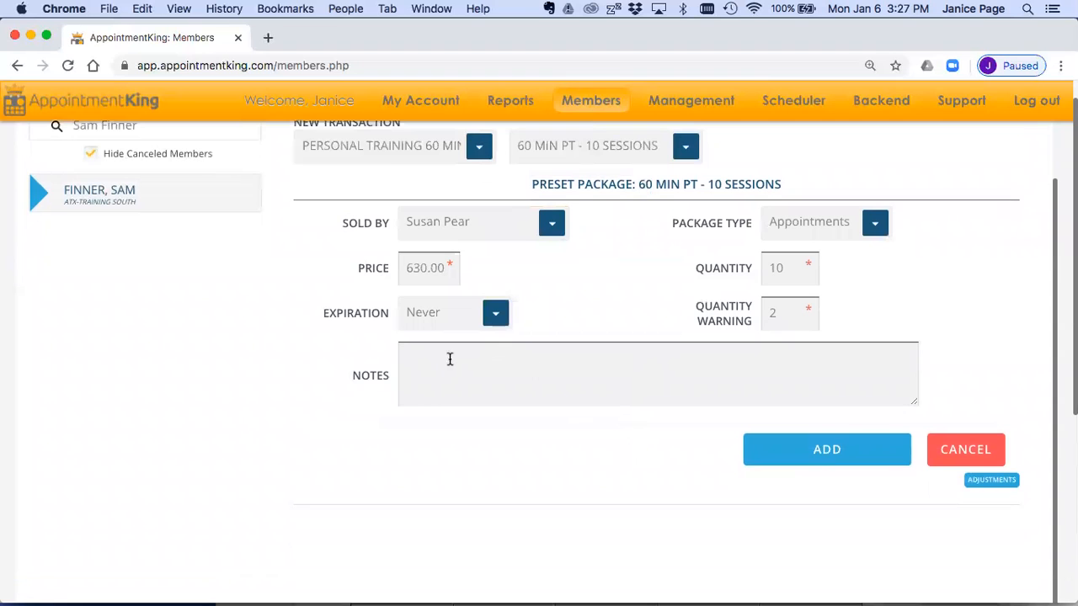
click(797, 451)
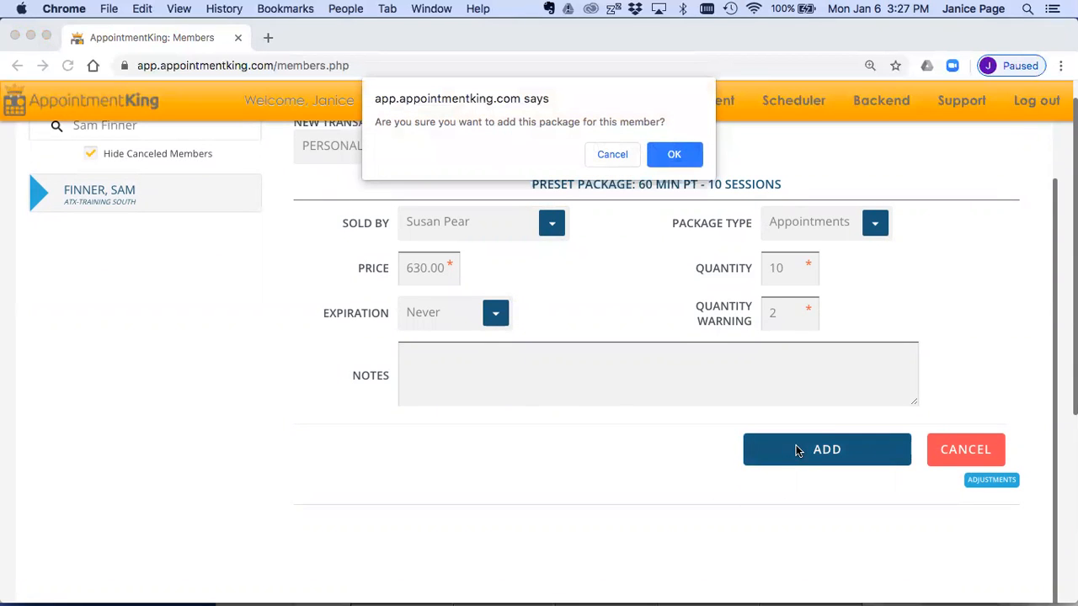
click(689, 153)
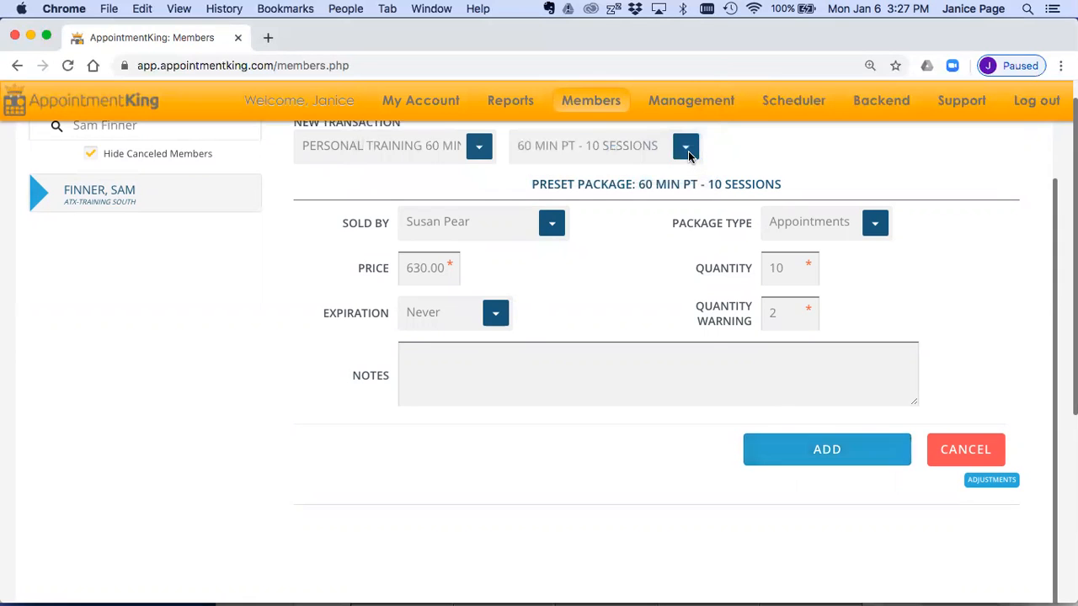
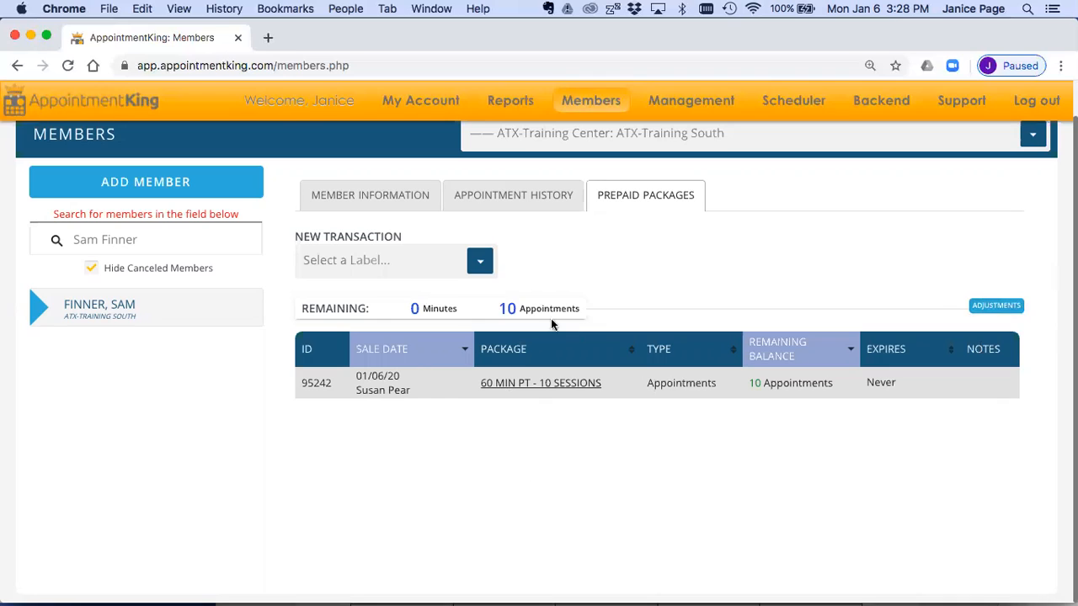
Step: Check the member's remaining appointment total and the package's remaining balance, and open the Scheduler
drag(499, 308, 580, 308)
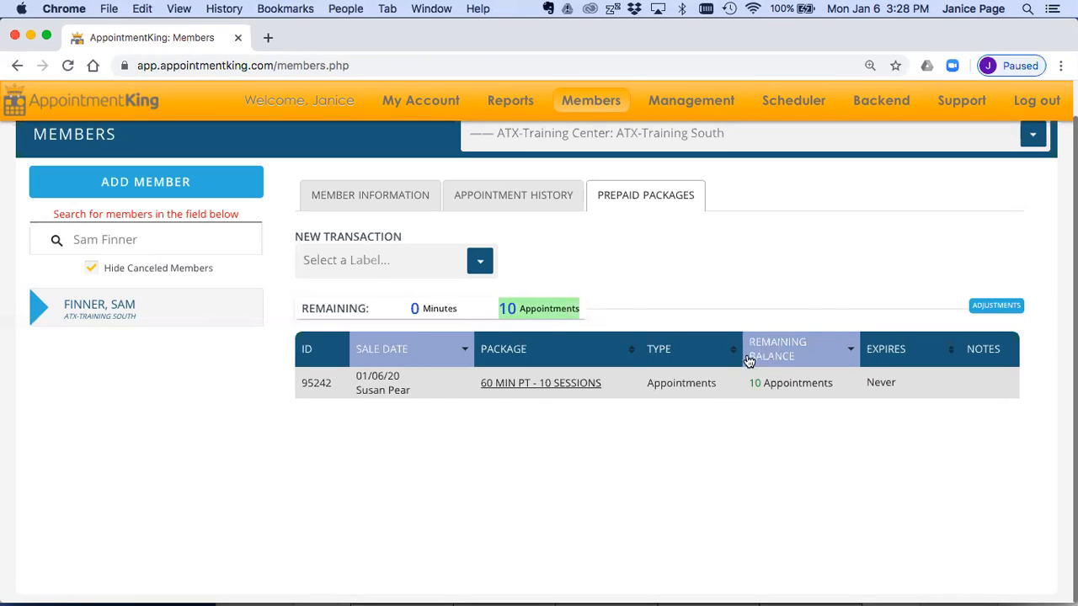
drag(747, 382, 830, 380)
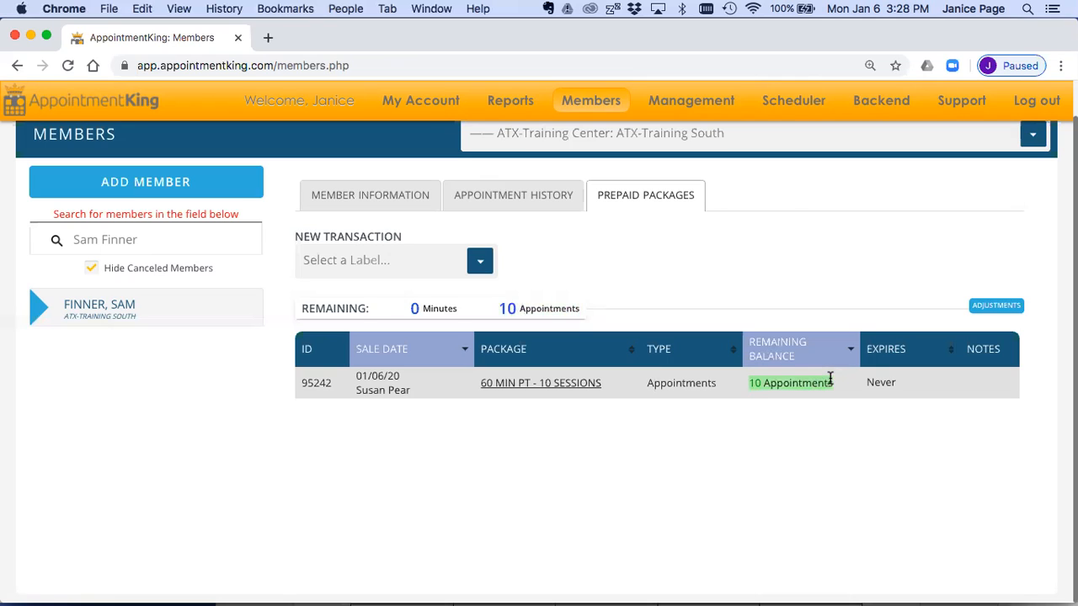
click(790, 101)
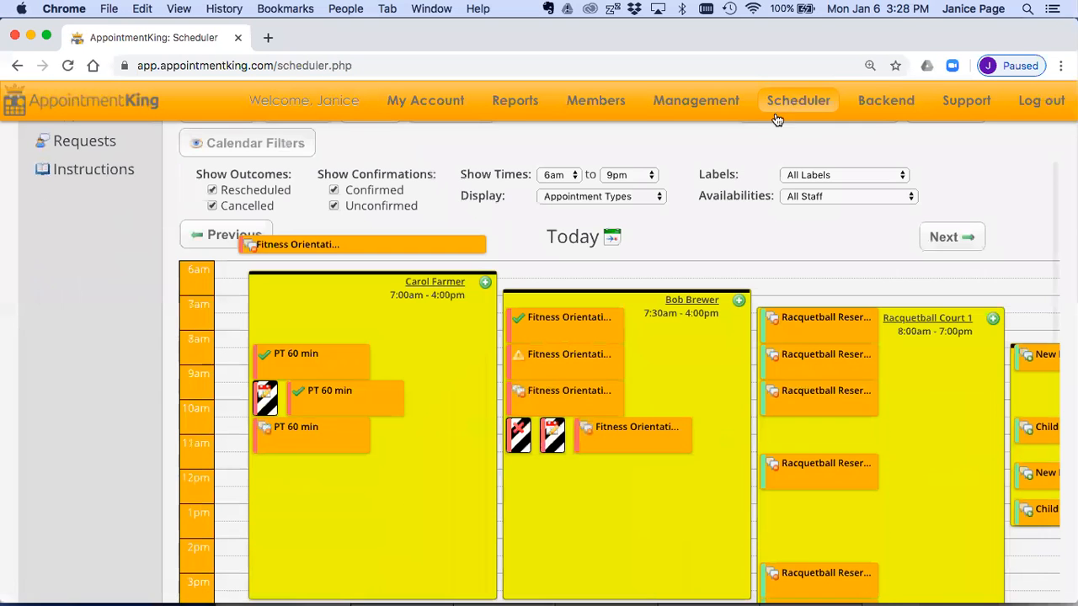
Step: Start a new PT 60 min appointment at 7:00 am in the availability of the first trainer on today's calendar
click(487, 283)
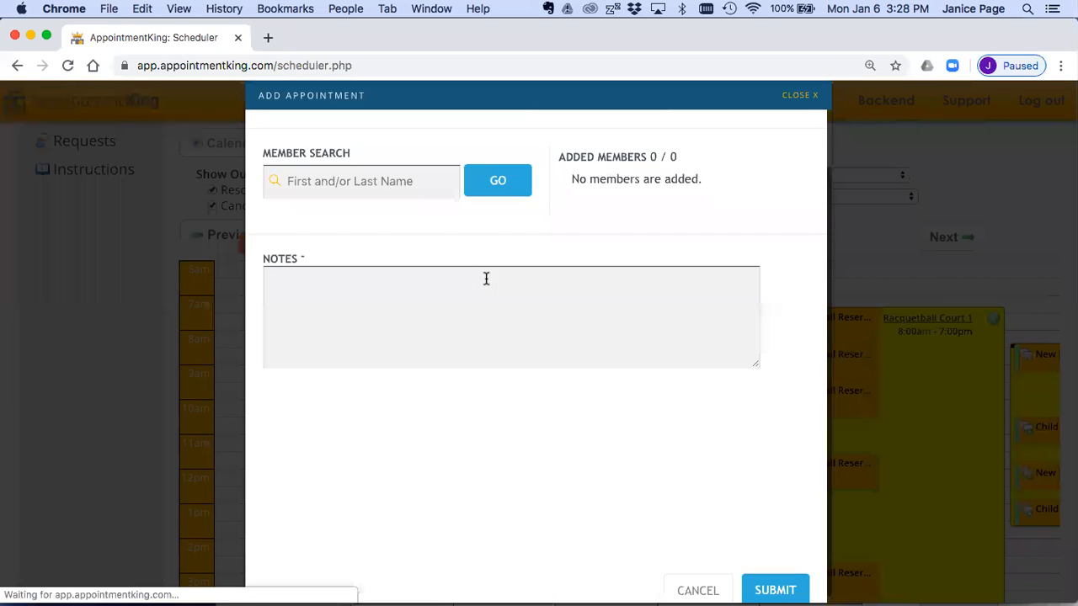
click(511, 160)
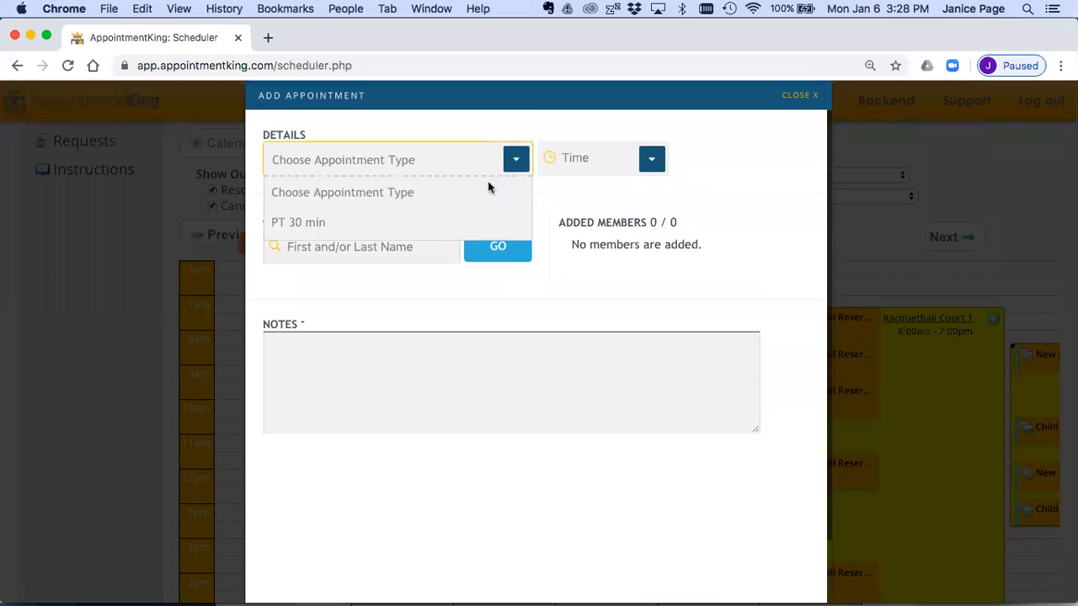
click(435, 255)
click(650, 159)
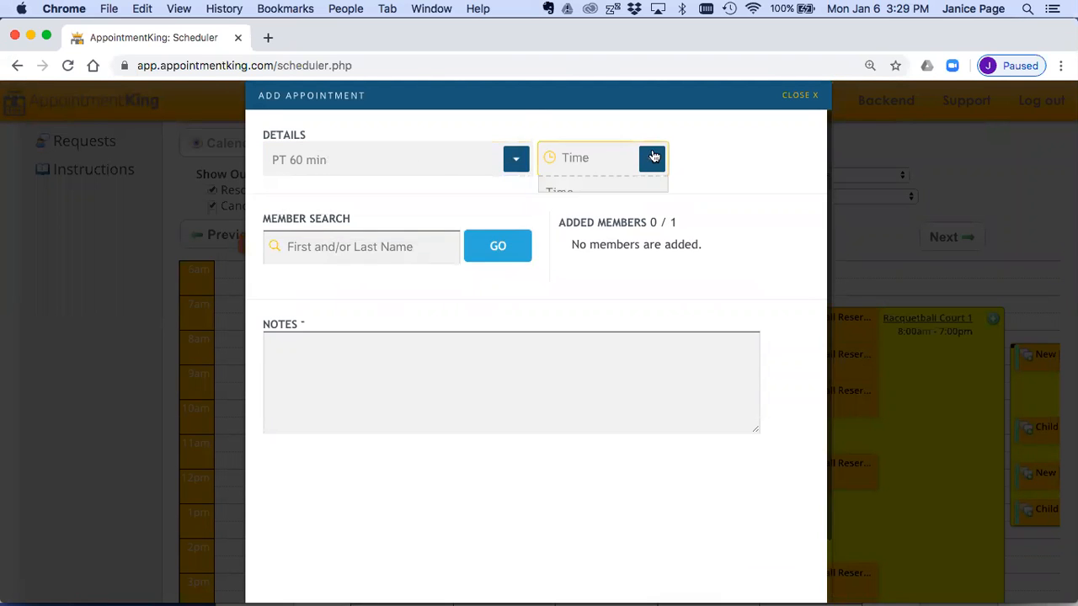
click(580, 222)
Step: Find the package-holding member by full name, add the member to the appointment and submit the booking
click(402, 246)
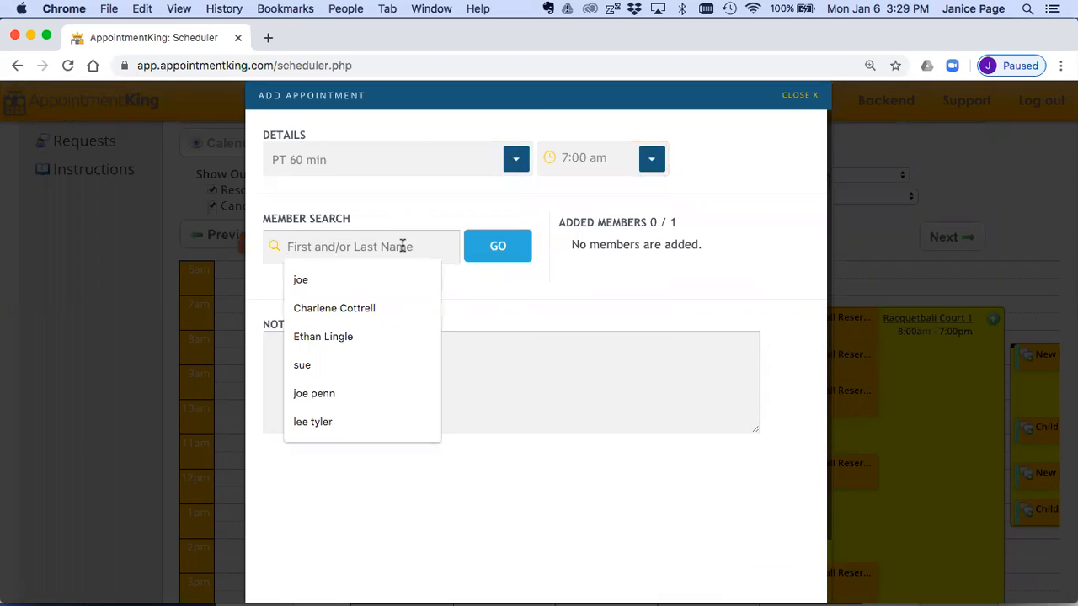
click(495, 246)
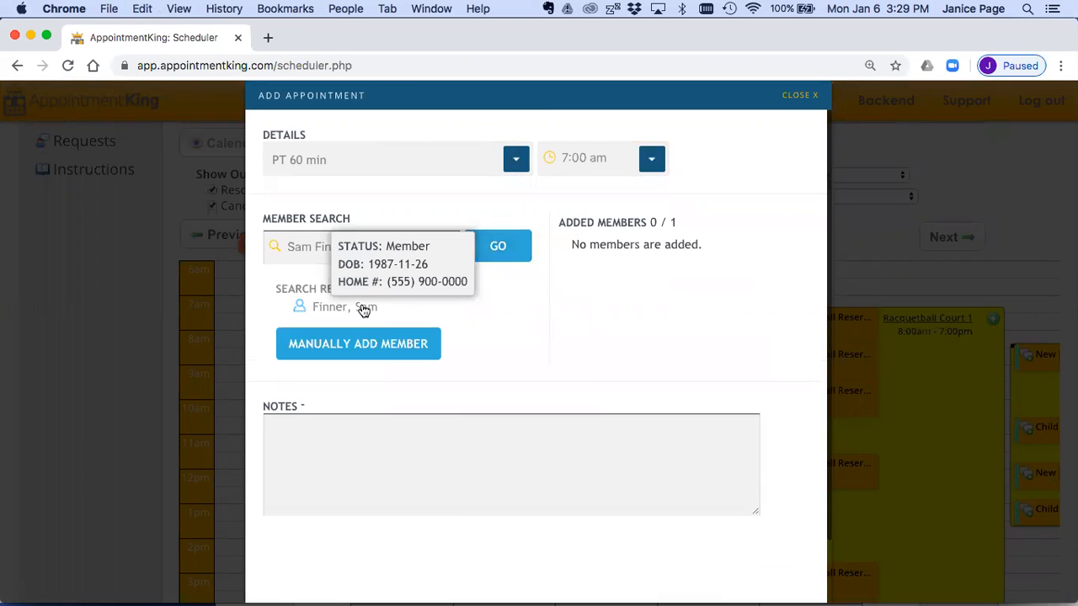
click(361, 307)
scroll(675, 472, down, 2)
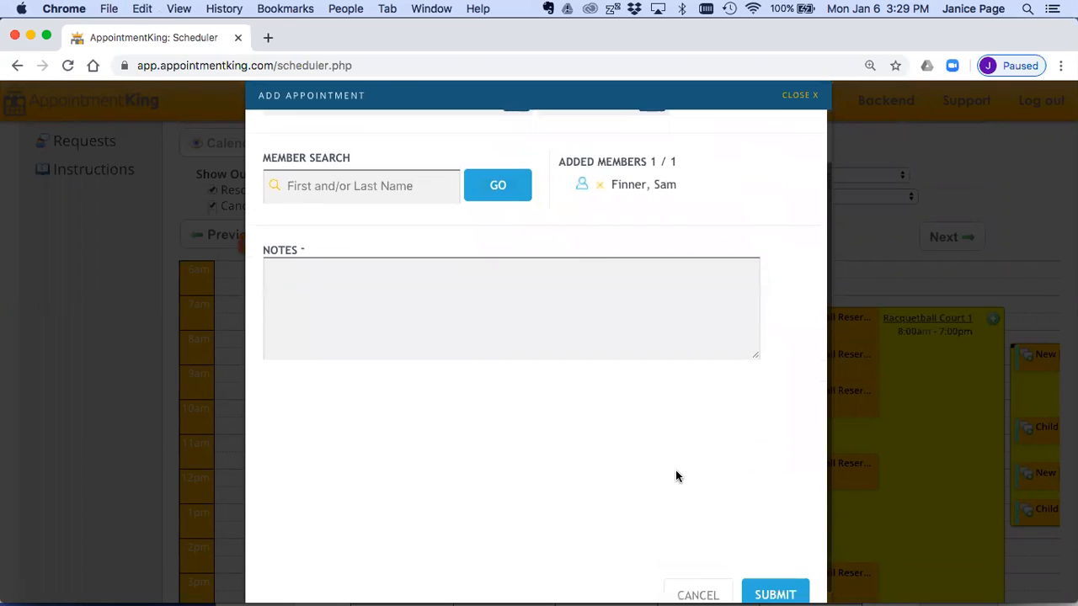
scroll(675, 477, down, 1)
click(767, 576)
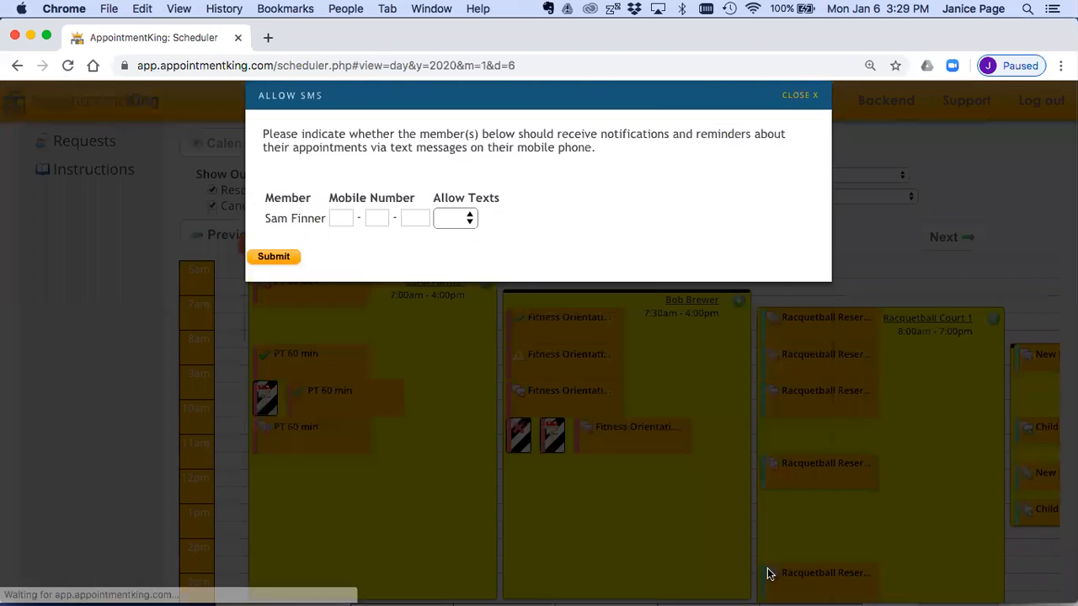
Step: Choose the member's Allow Texts setting and submit the SMS permission form
click(454, 219)
click(451, 253)
click(289, 258)
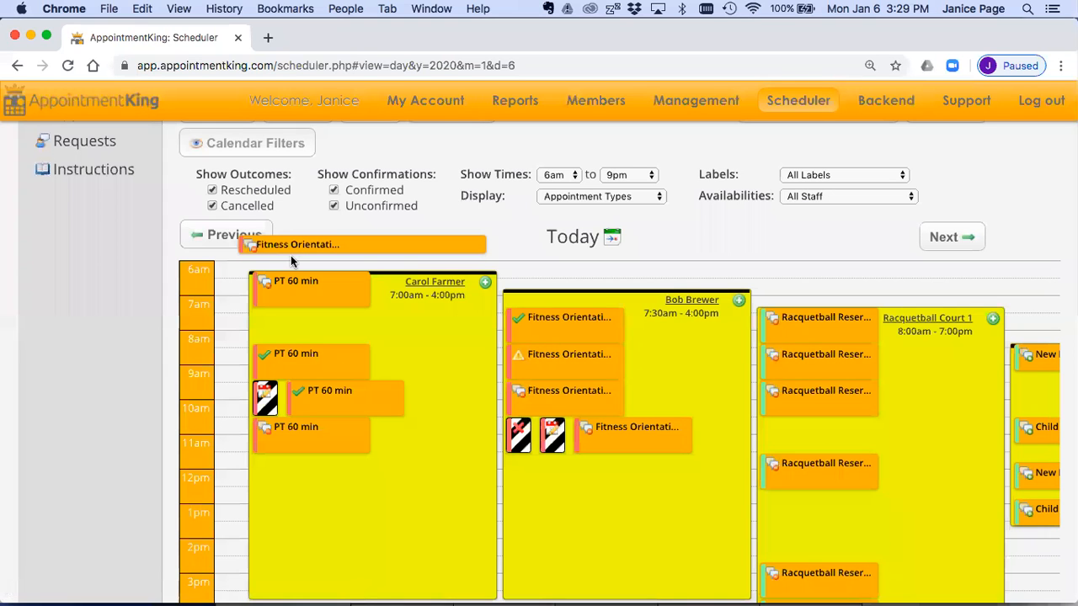
Step: Open the first trainer's 7:00 am PT 60 min appointment for editing
mouse_move(290, 288)
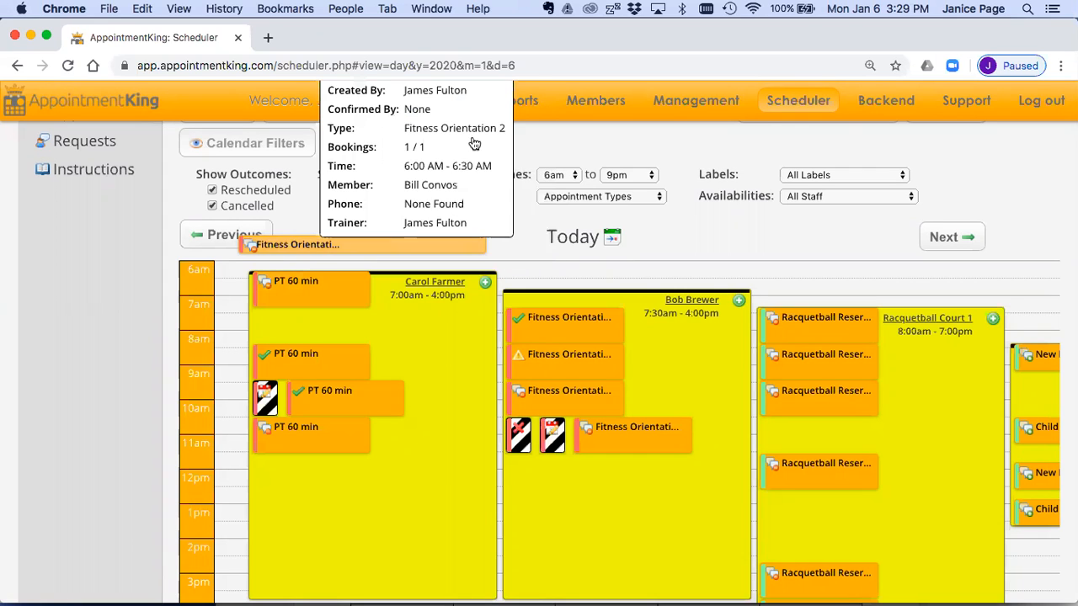
mouse_move(515, 101)
mouse_move(517, 154)
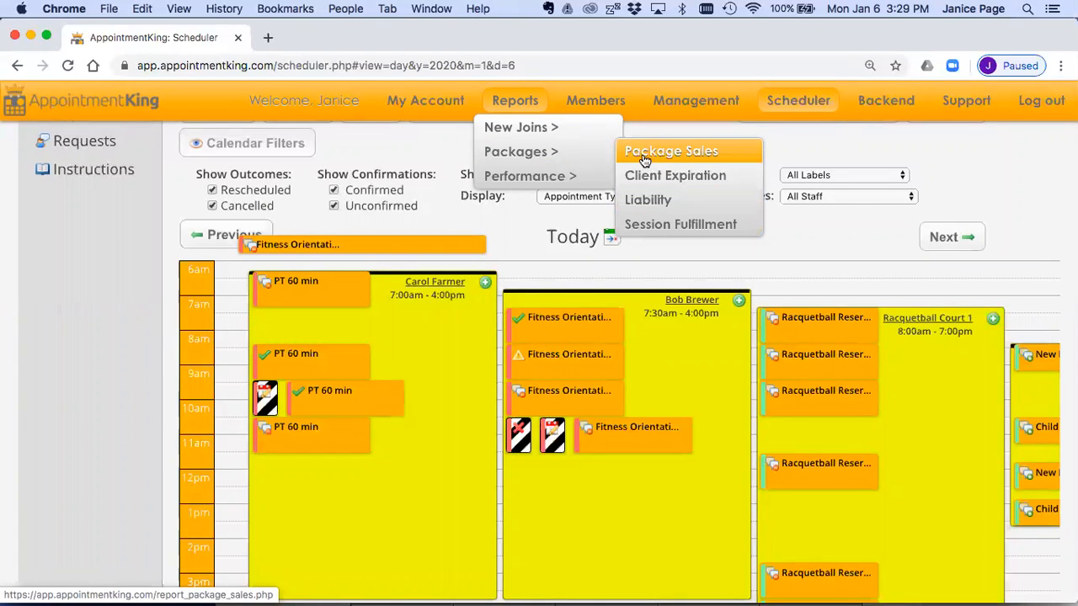
click(328, 295)
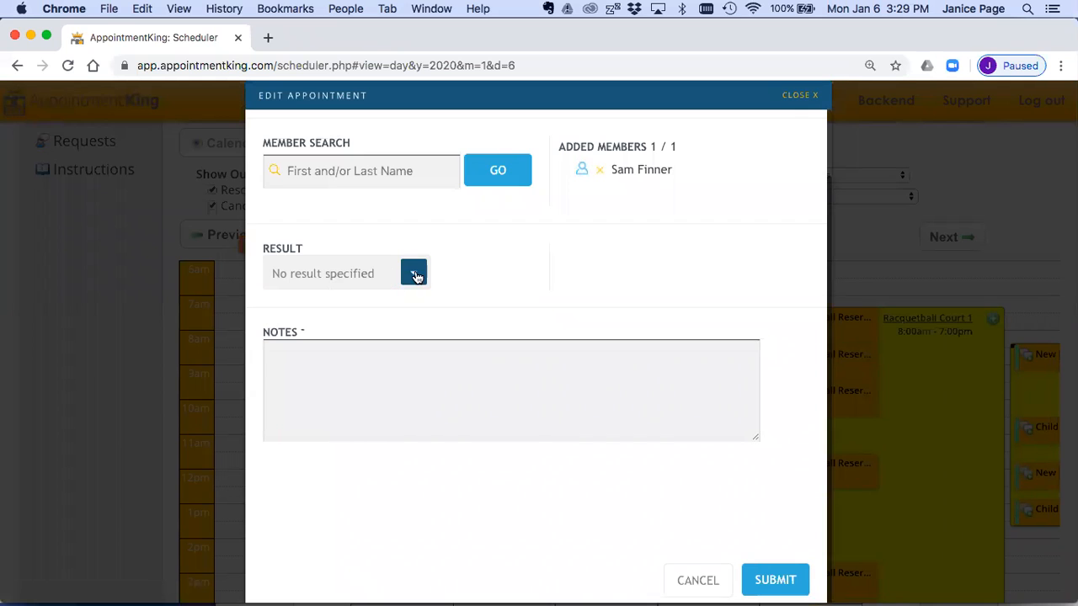
Step: Try the Cancelled result on the appointment, switching its credits to Refunded and back to Deducted
click(415, 274)
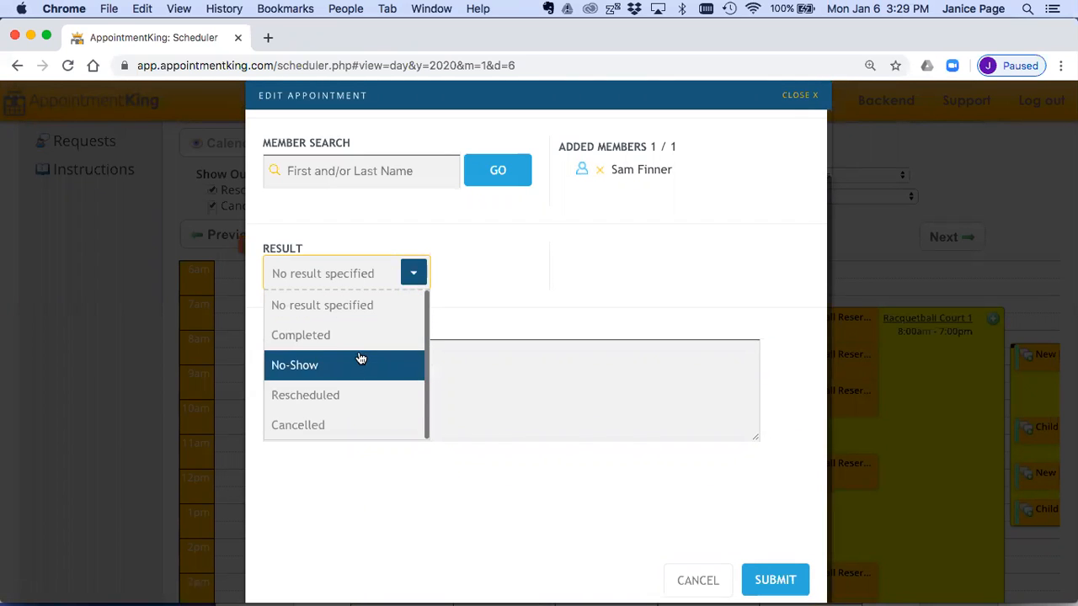
click(336, 424)
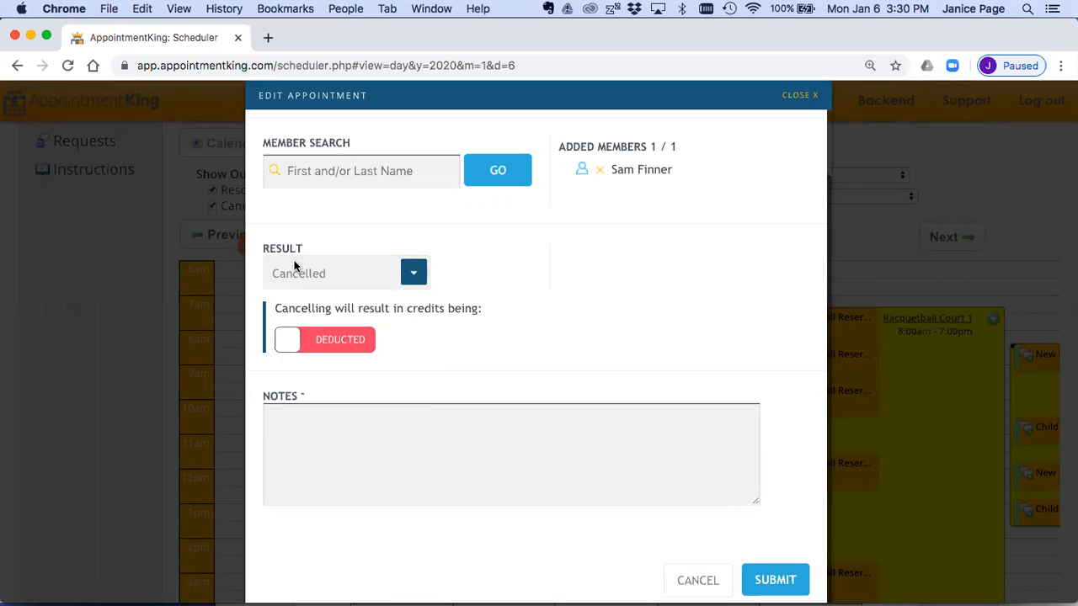
click(287, 343)
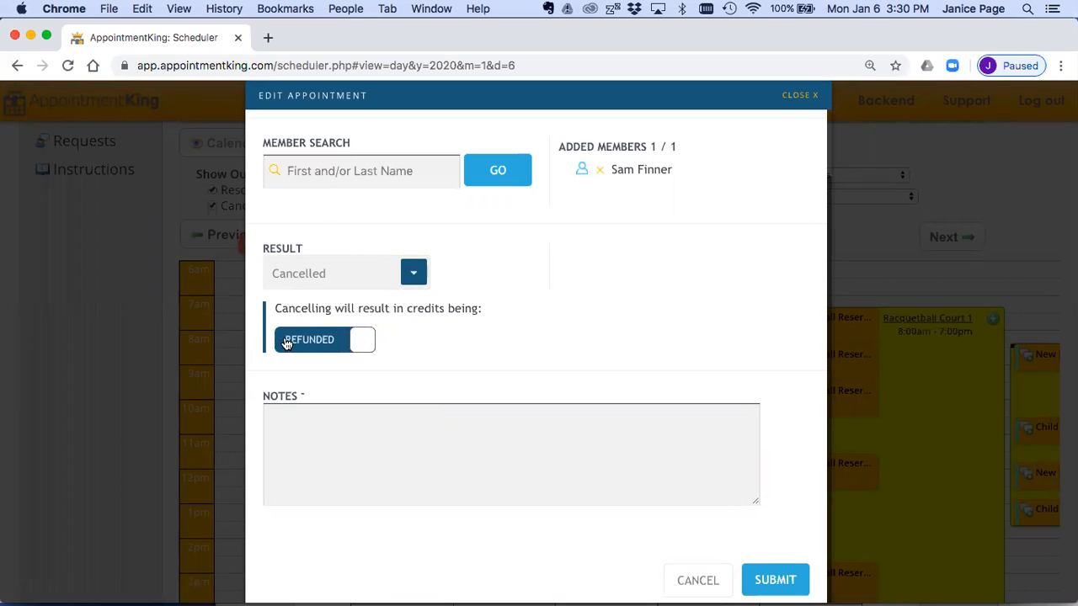
click(365, 338)
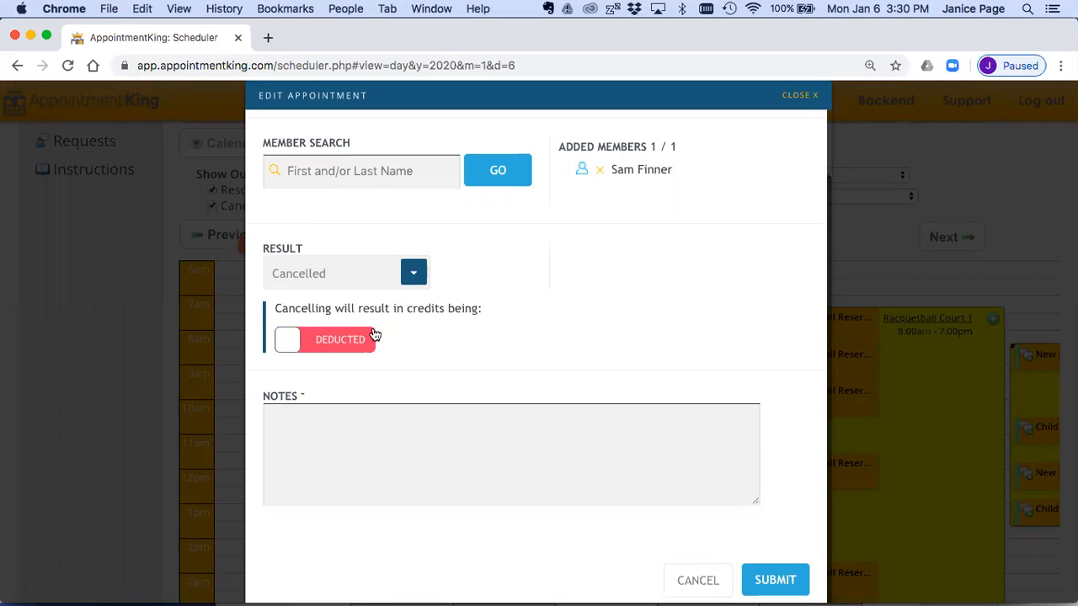
Step: Set the appointment's result to Completed and submit the change
click(413, 271)
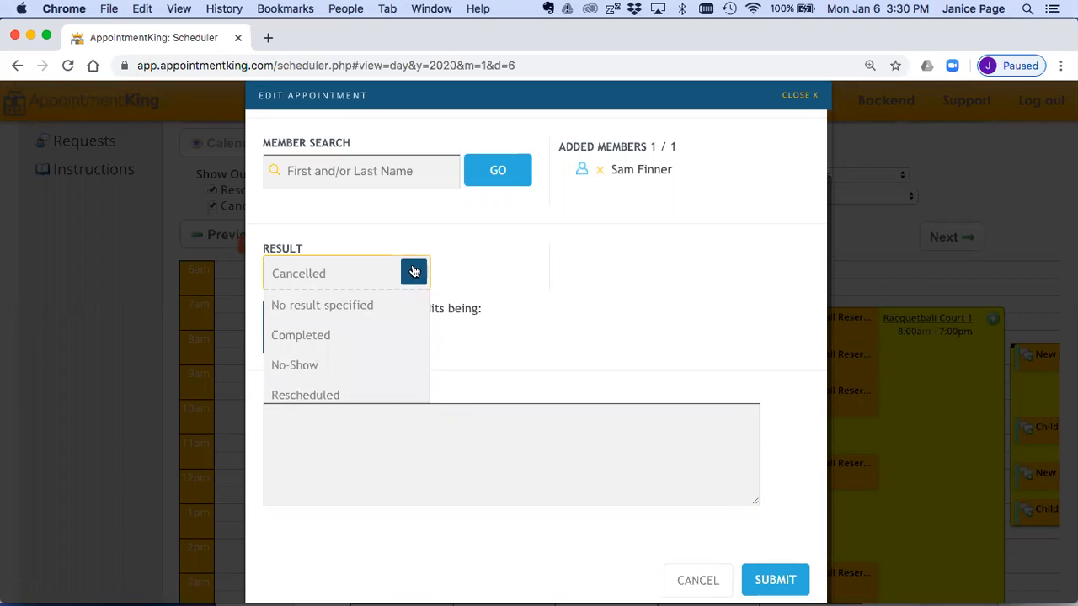
click(350, 333)
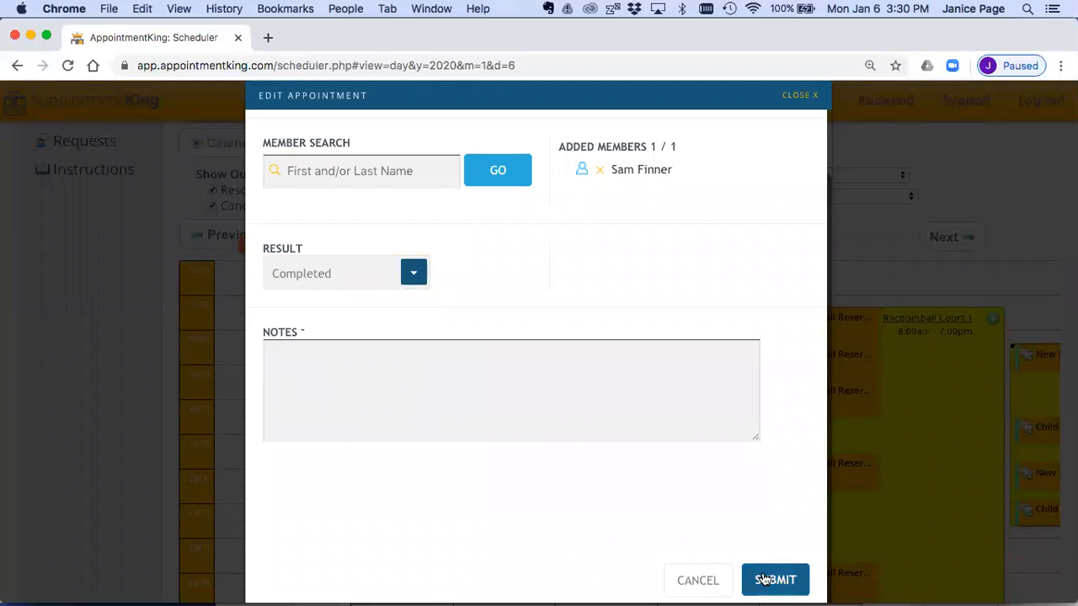
click(763, 580)
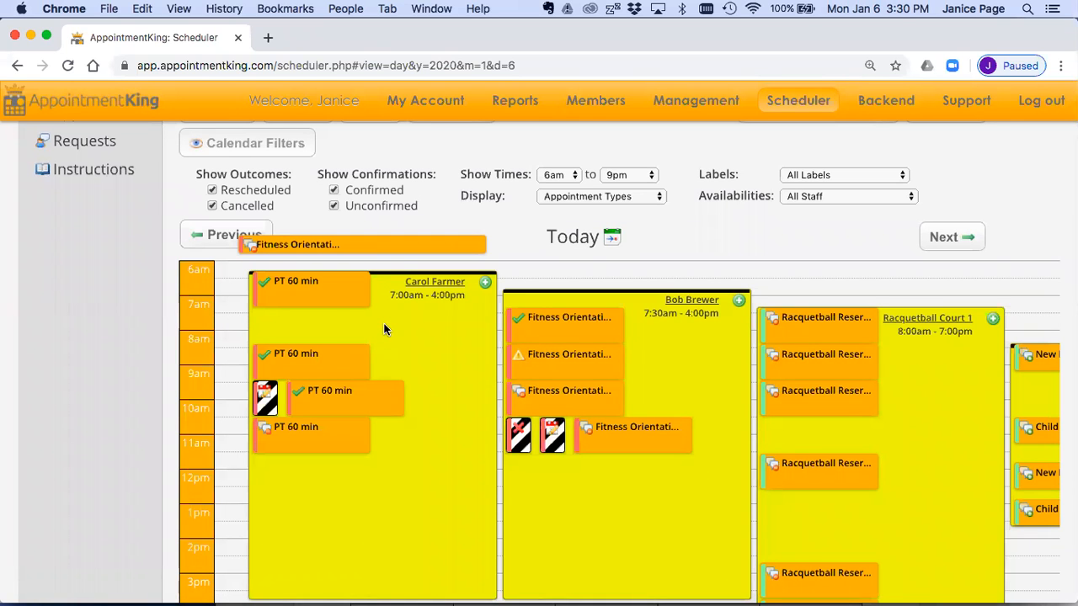
Step: Start a multiple-appointment booking for PT 60 min with the same trainer as the completed session
scroll(385, 327, up, 3)
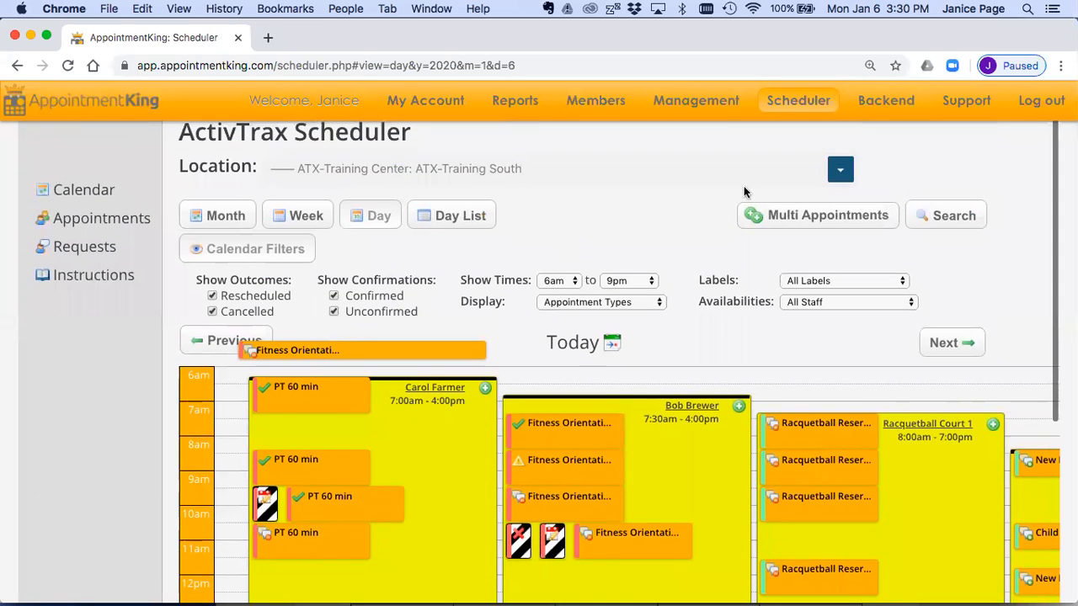
click(777, 213)
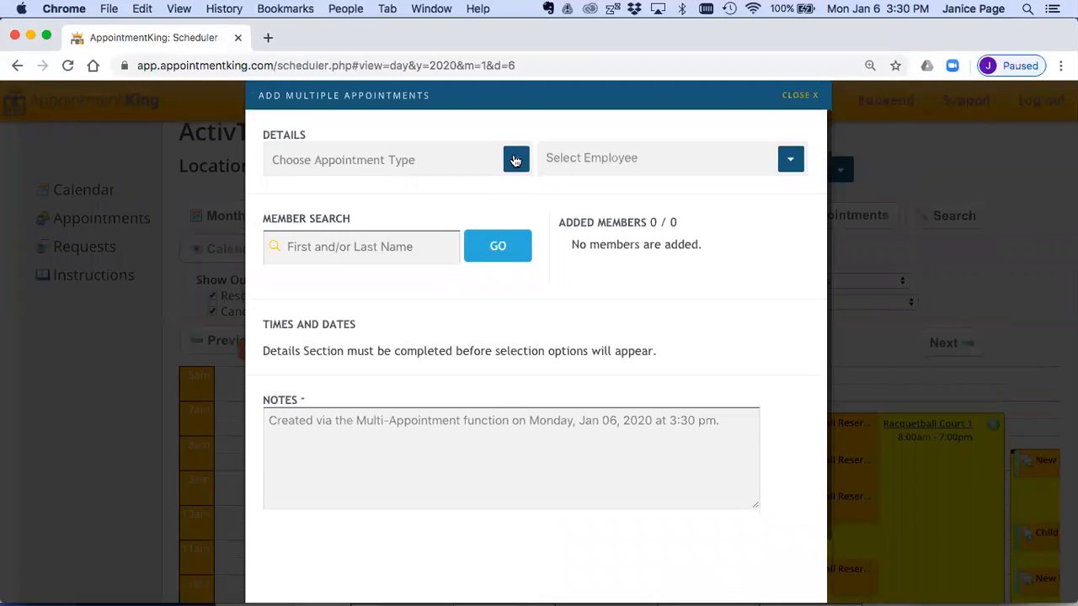
click(516, 160)
click(396, 344)
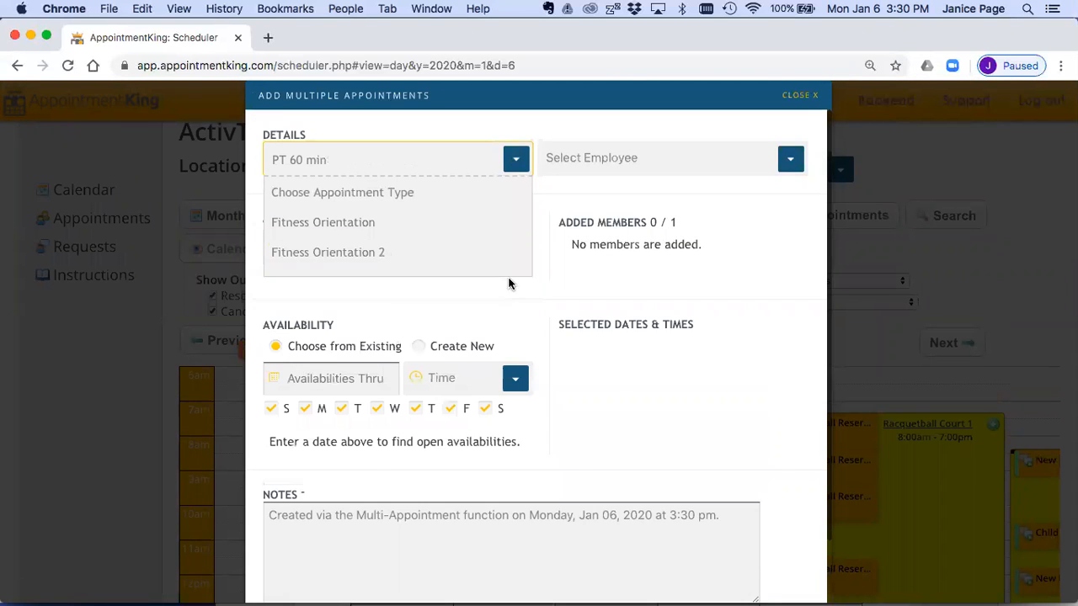
click(565, 168)
text(carol)
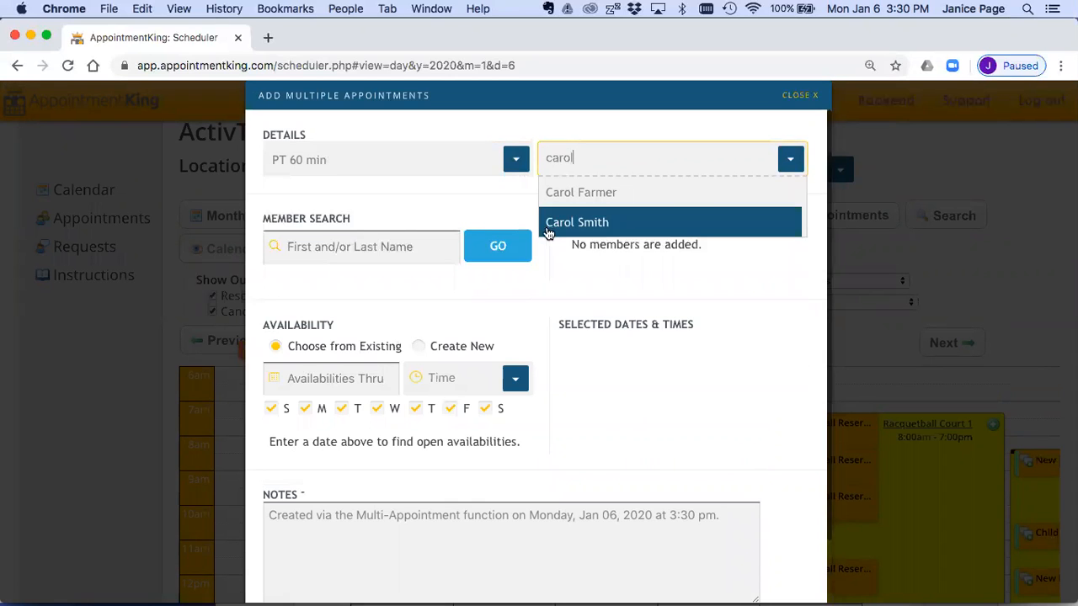
click(551, 193)
Step: Search for the same member by full name and add the member to the multiple-appointment booking
click(407, 245)
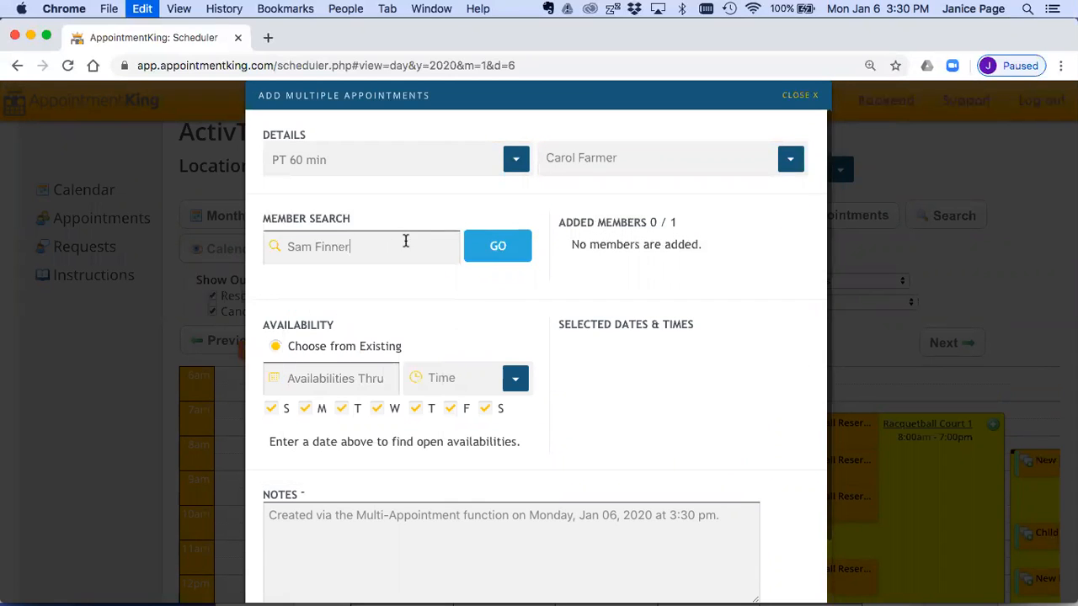
click(498, 245)
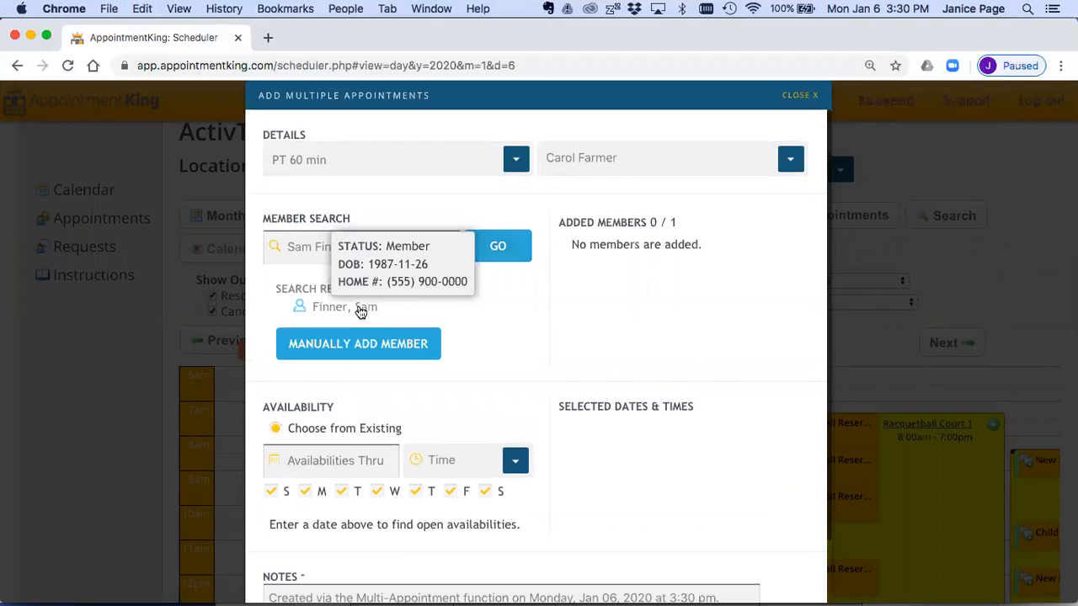
click(360, 308)
Step: List the trainer's existing availabilities through Fri, Feb 28, 2020
scroll(421, 329, down, 1)
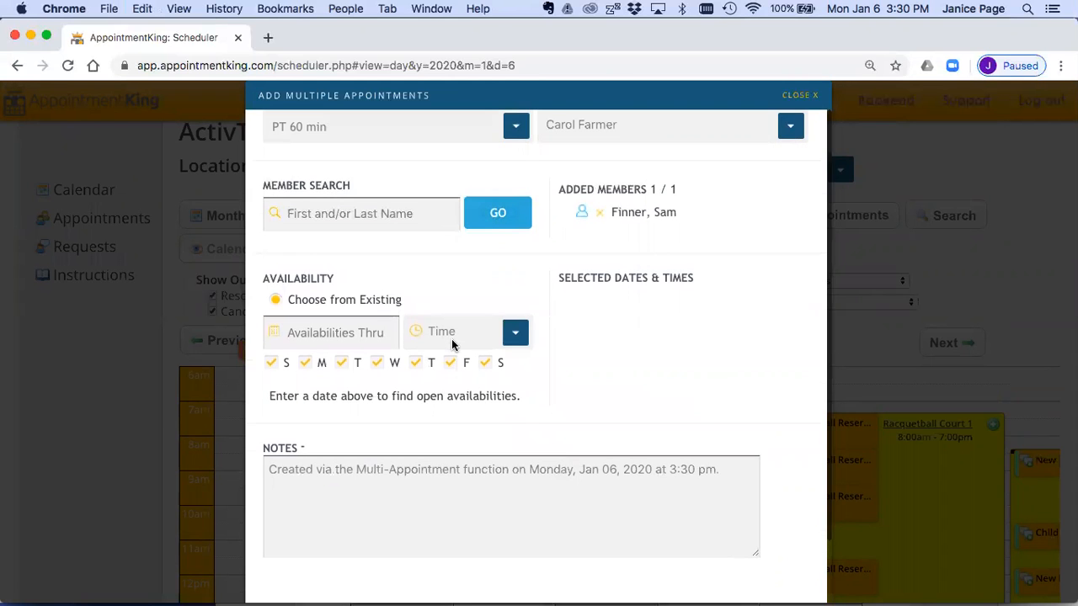
click(318, 330)
click(424, 360)
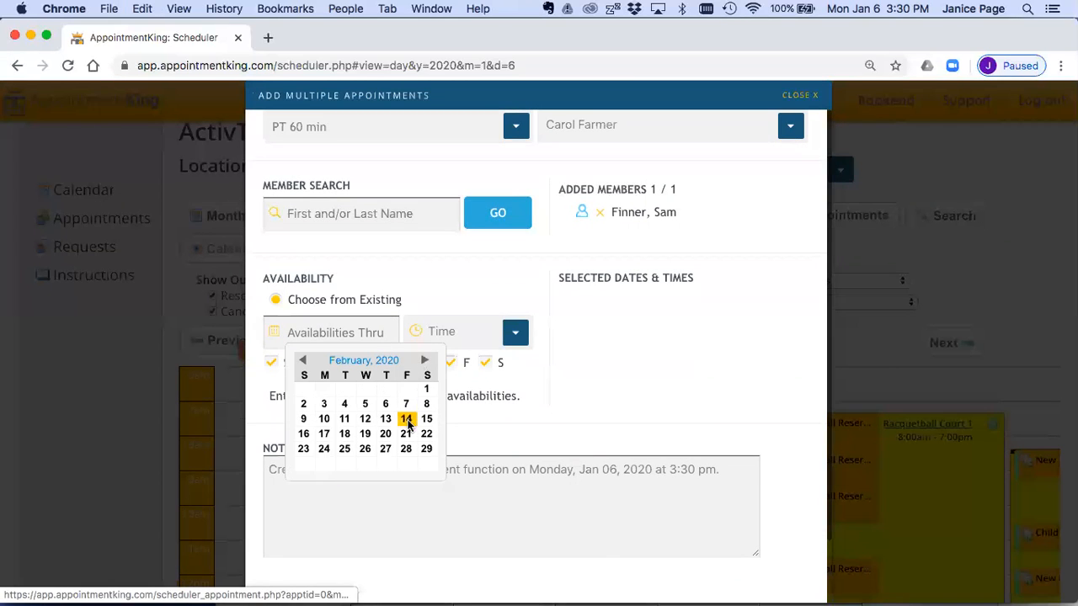
click(406, 448)
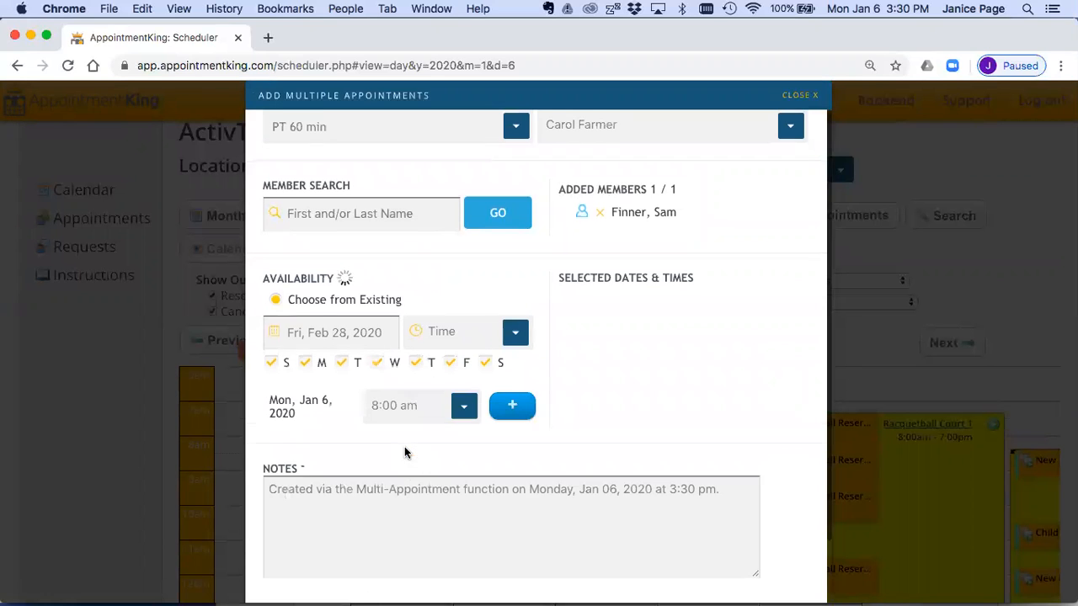
Step: Set the Jan 13 slot to 8:00 am and add the Jan 13, Jan 27, Feb 4, Feb 11 and Feb 18 slots
scroll(648, 425, down, 3)
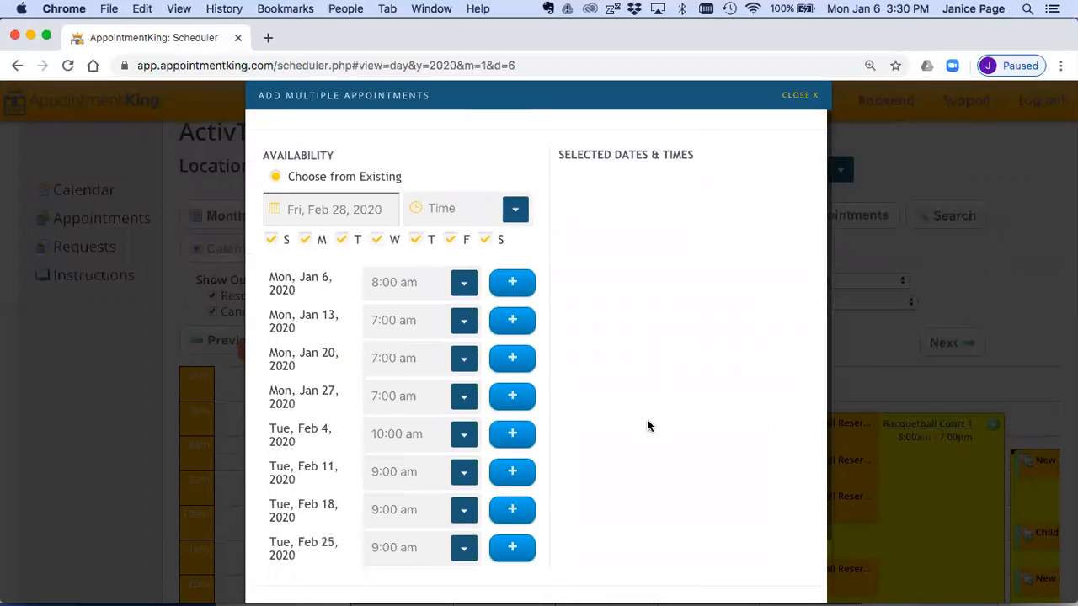
scroll(648, 425, down, 2)
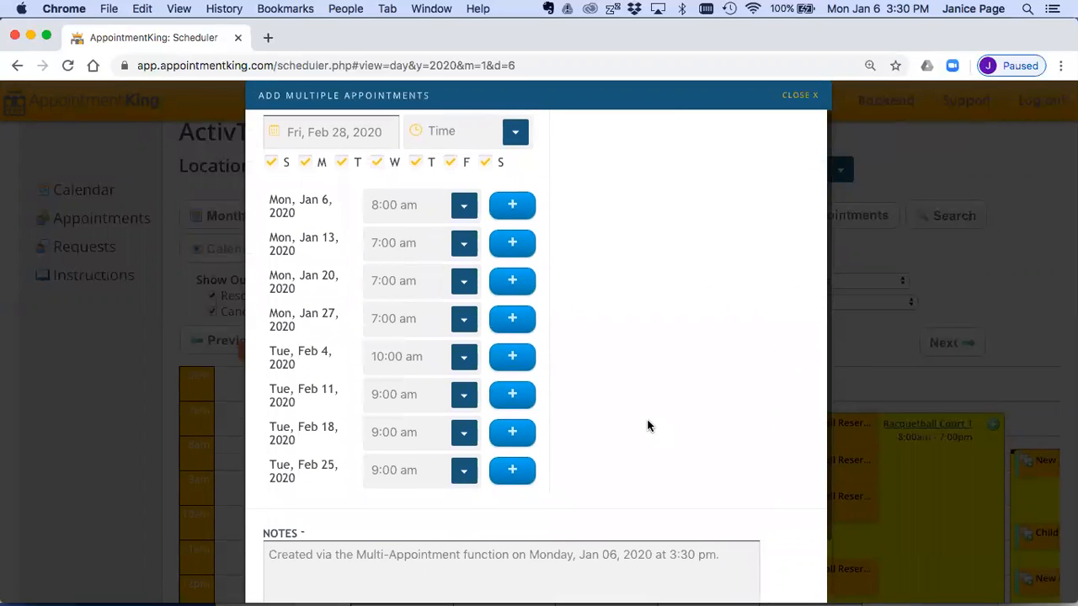
click(462, 246)
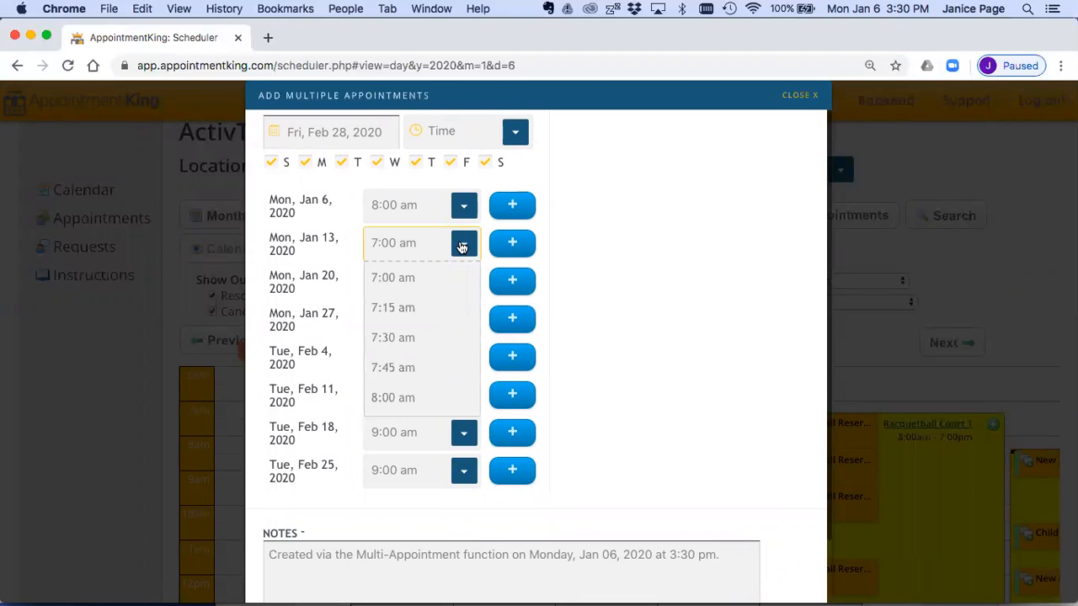
click(433, 395)
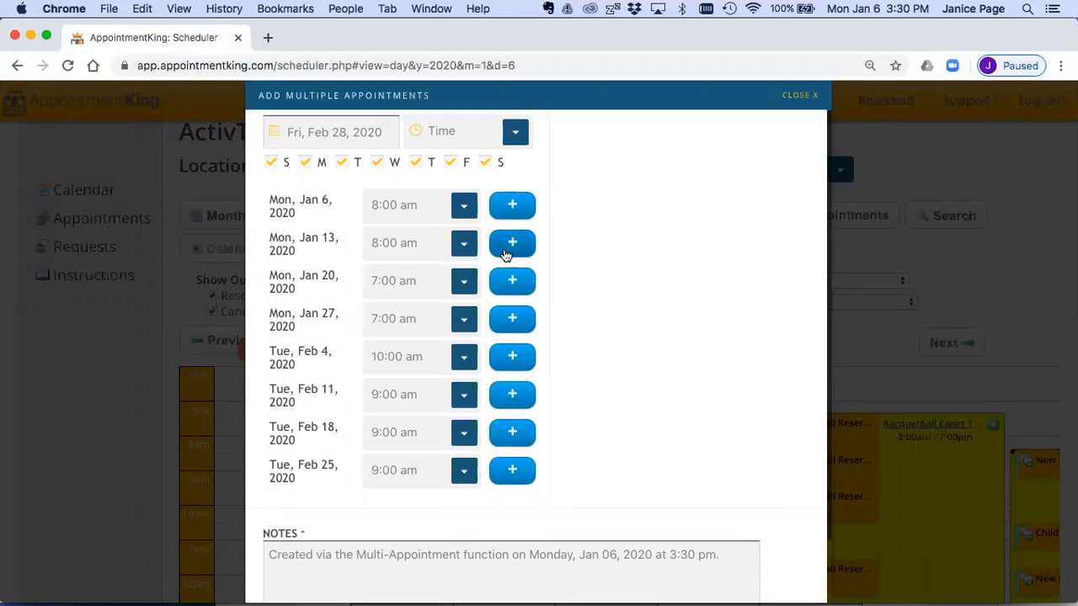
click(512, 242)
click(511, 318)
click(510, 356)
click(509, 393)
click(506, 433)
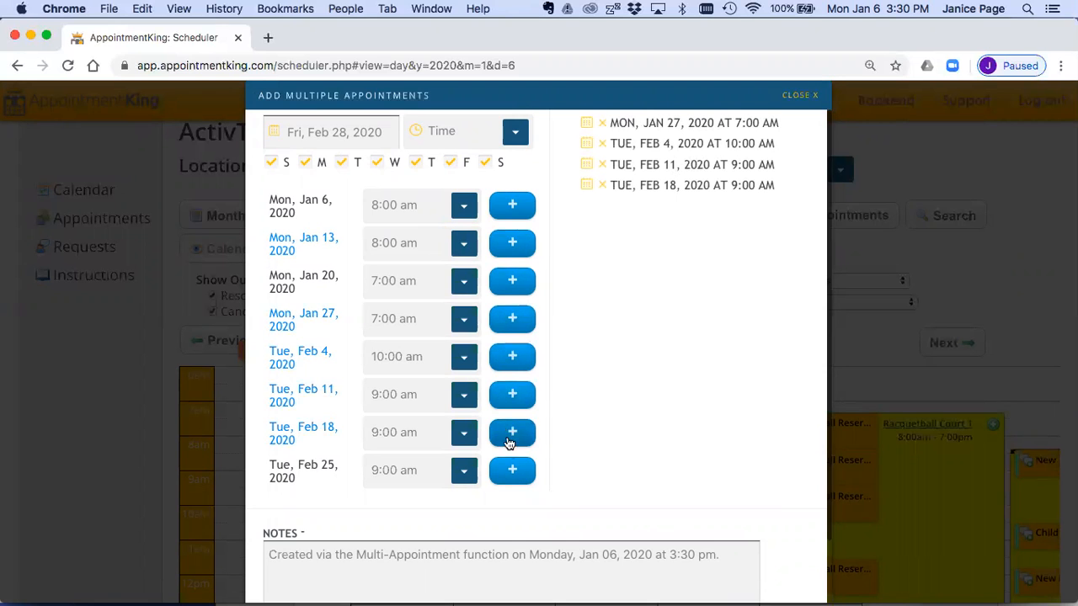
Step: Add the Tue, Feb 25 slot at 9:00 am and remove the Feb 4 slot from the selected dates
click(510, 470)
scroll(591, 404, up, 3)
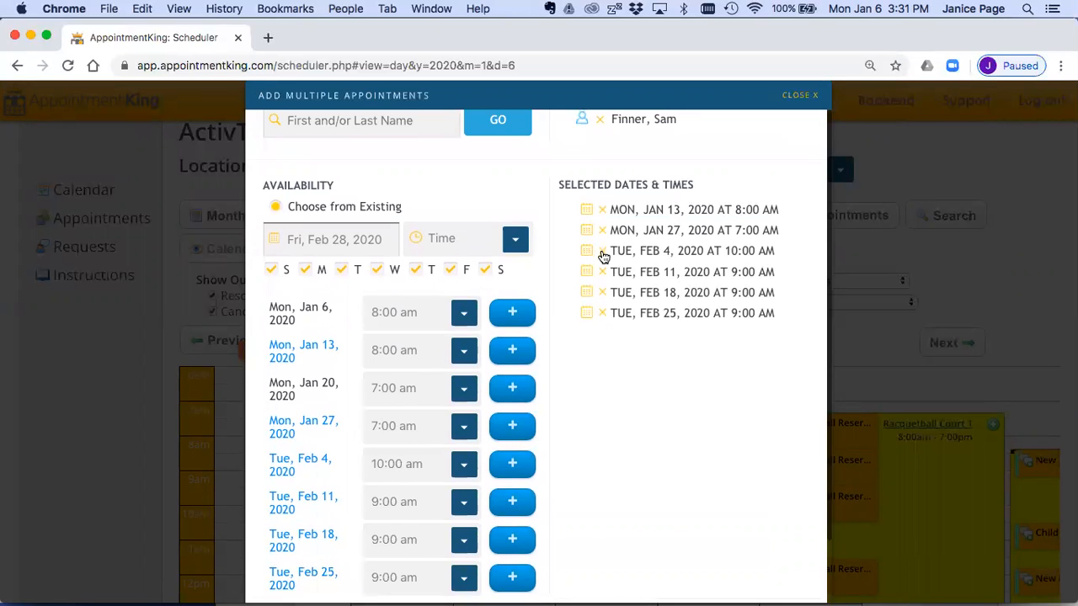
click(601, 252)
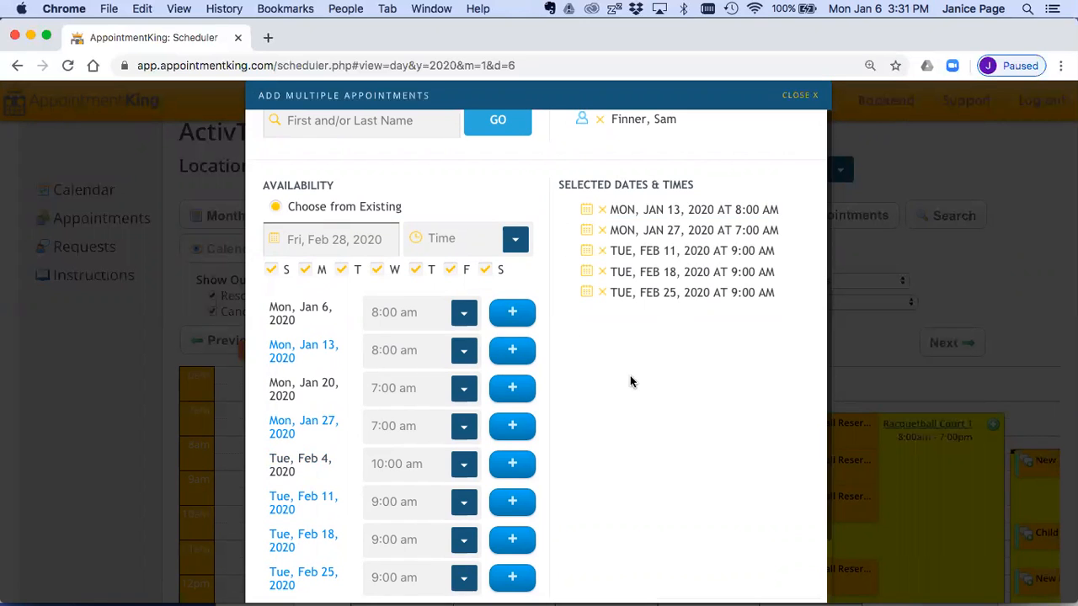
Step: Submit the multiple-appointment booking with its default note
scroll(674, 264, down, 5)
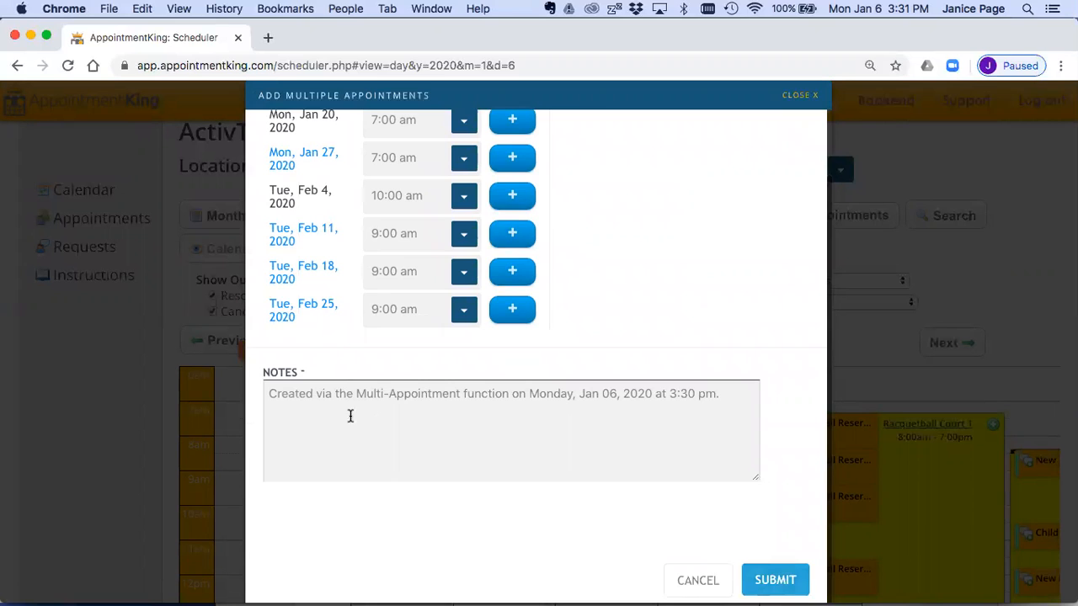
double_click(746, 575)
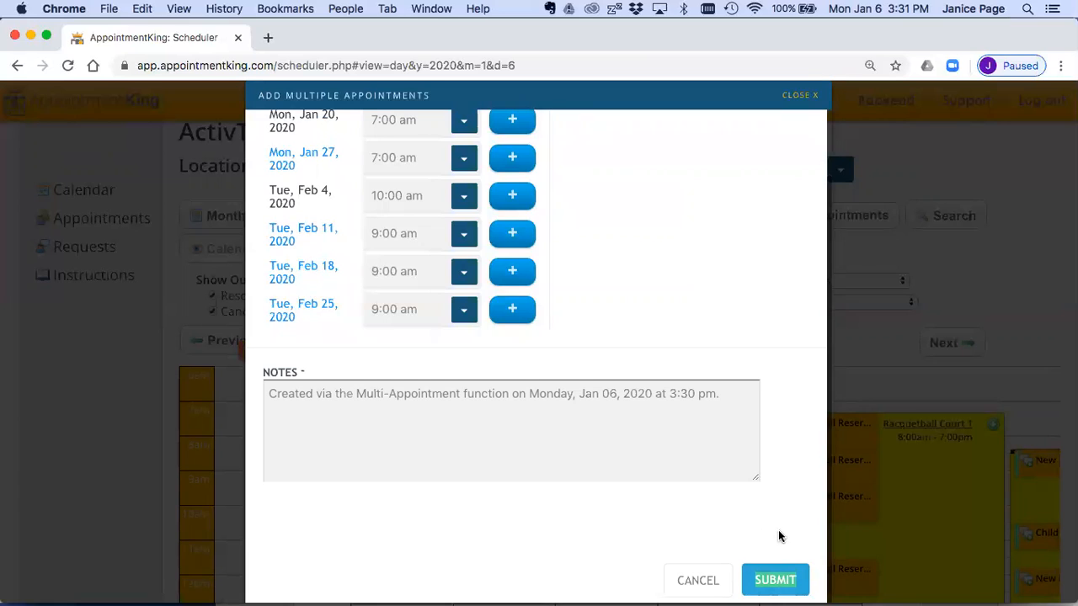
click(776, 580)
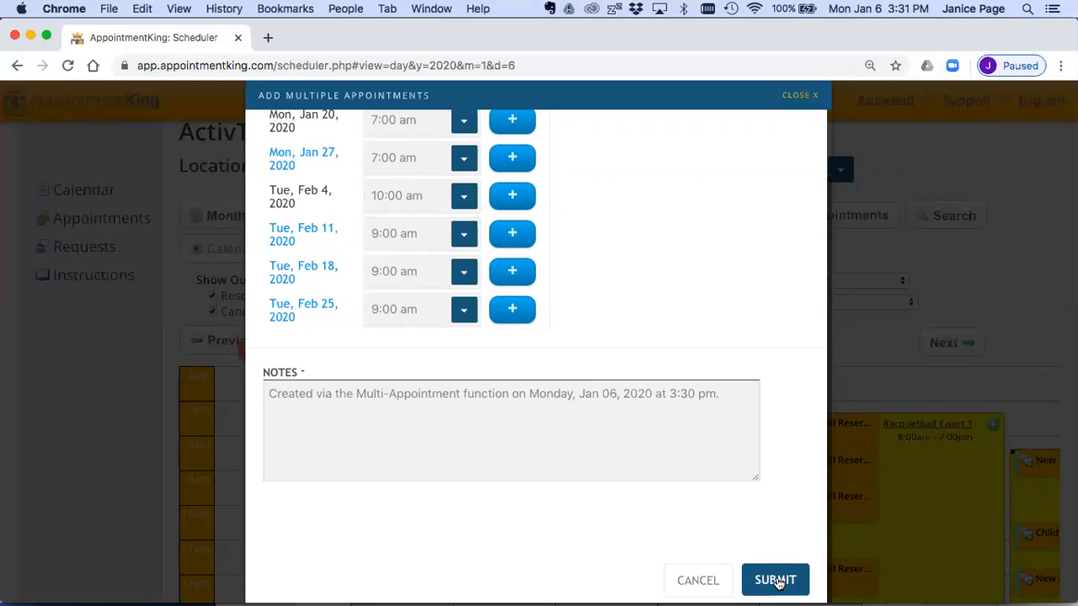
click(776, 580)
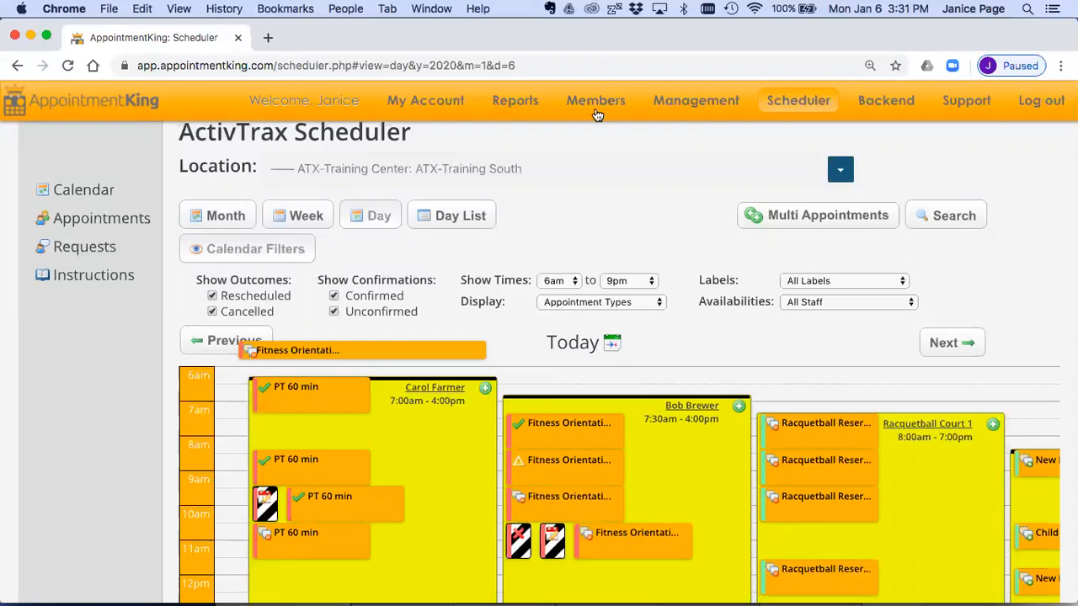
Step: Search the member records for the booked member's full name and open that member's record
mouse_move(594, 104)
click(592, 152)
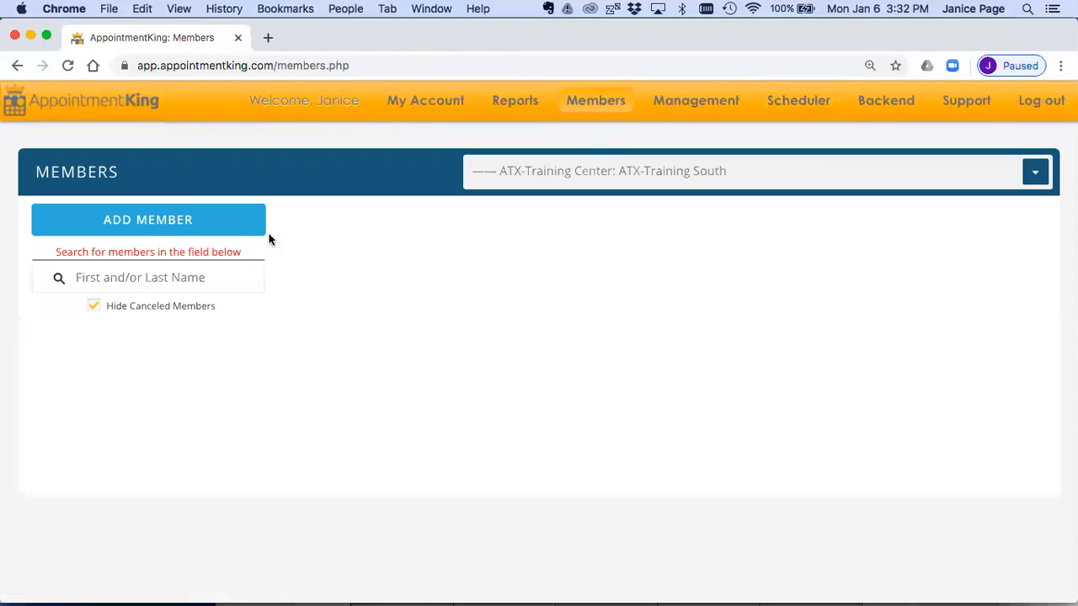
click(209, 277)
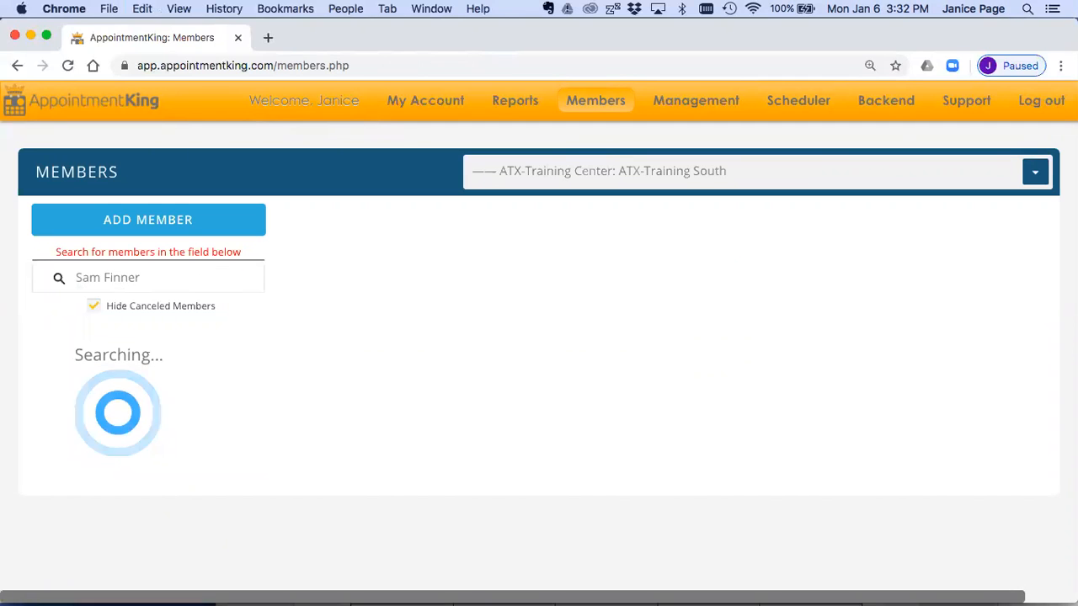
click(123, 354)
Step: Examine the remaining and scheduled appointment balances in the member's prepaid packages
click(644, 235)
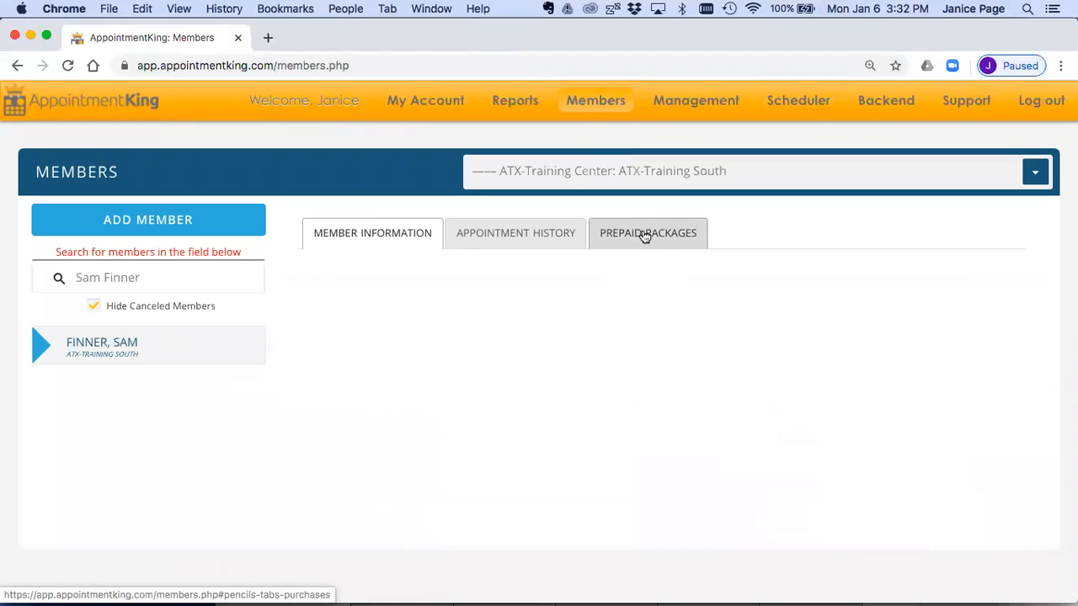
drag(567, 346, 509, 346)
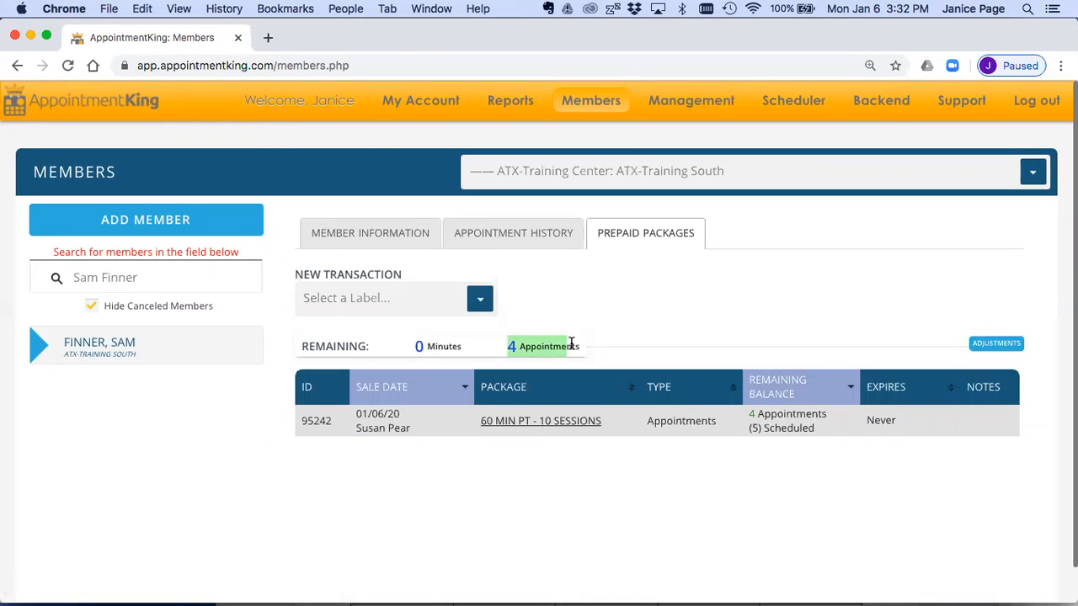
drag(825, 431, 748, 429)
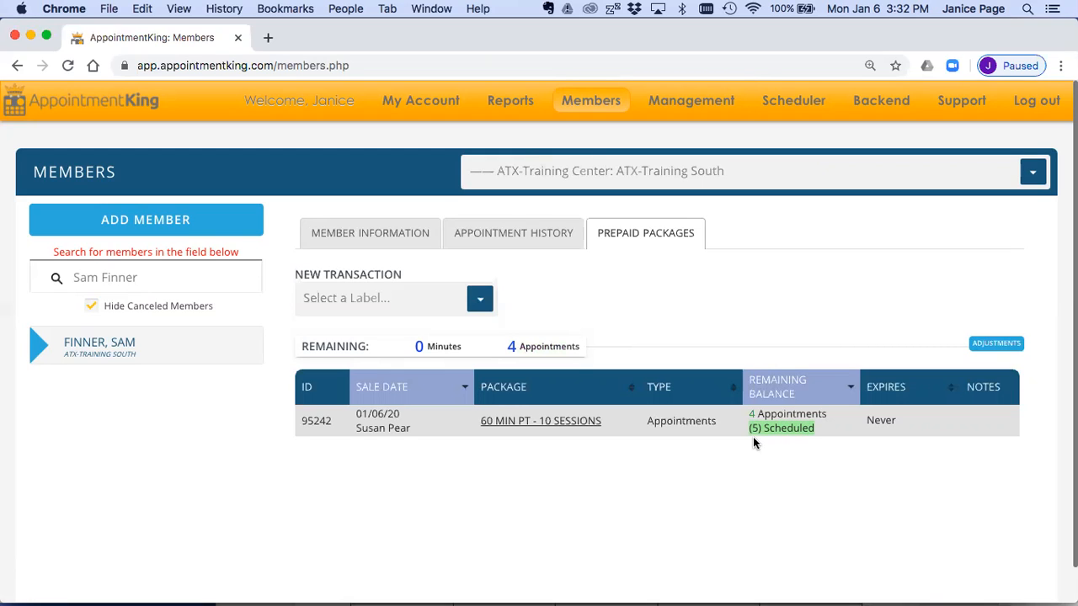
drag(826, 415, 744, 415)
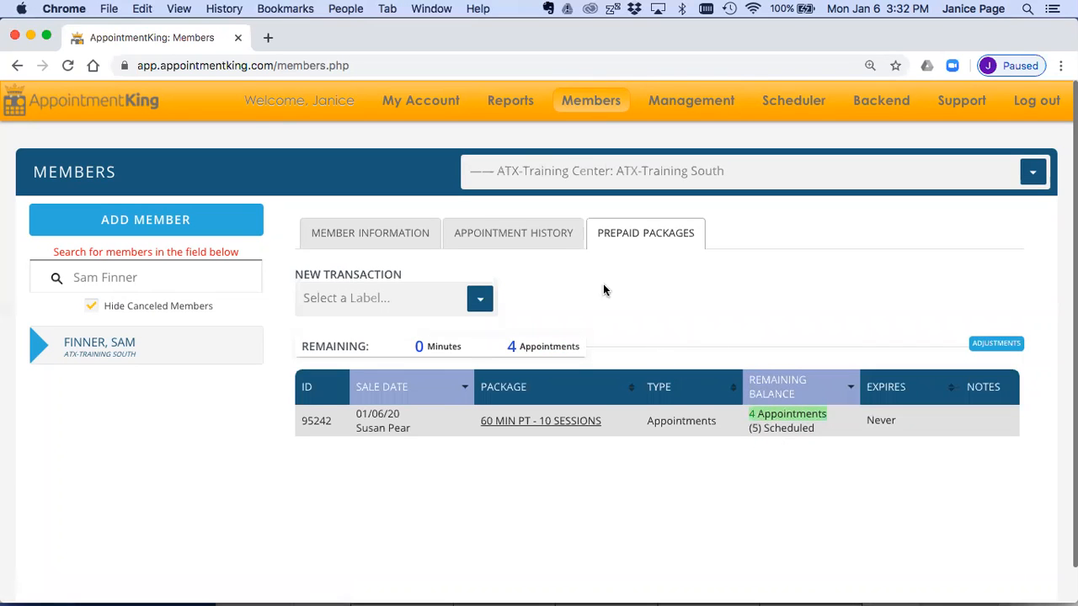
Step: Update the Jan 13, 2020 PT 60 min session in the member's appointment history with the result Completed
click(561, 240)
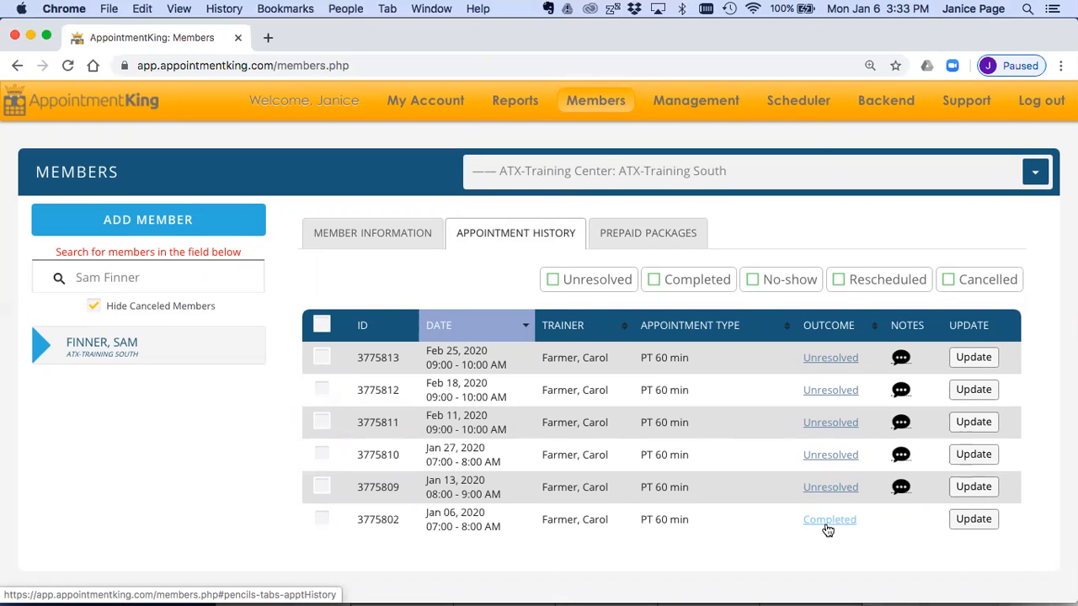
click(973, 486)
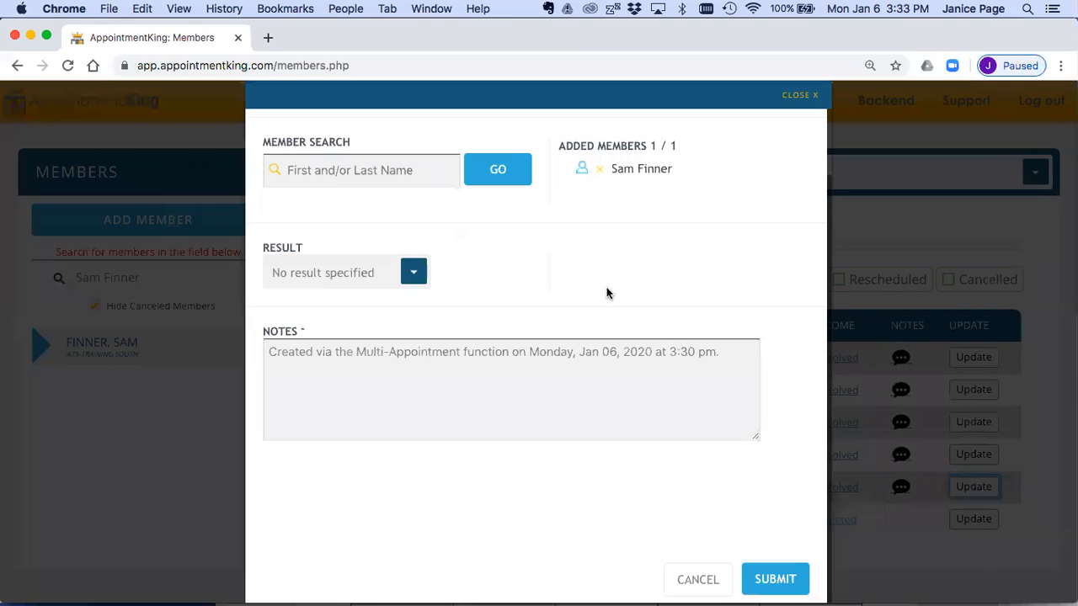
click(412, 271)
click(356, 335)
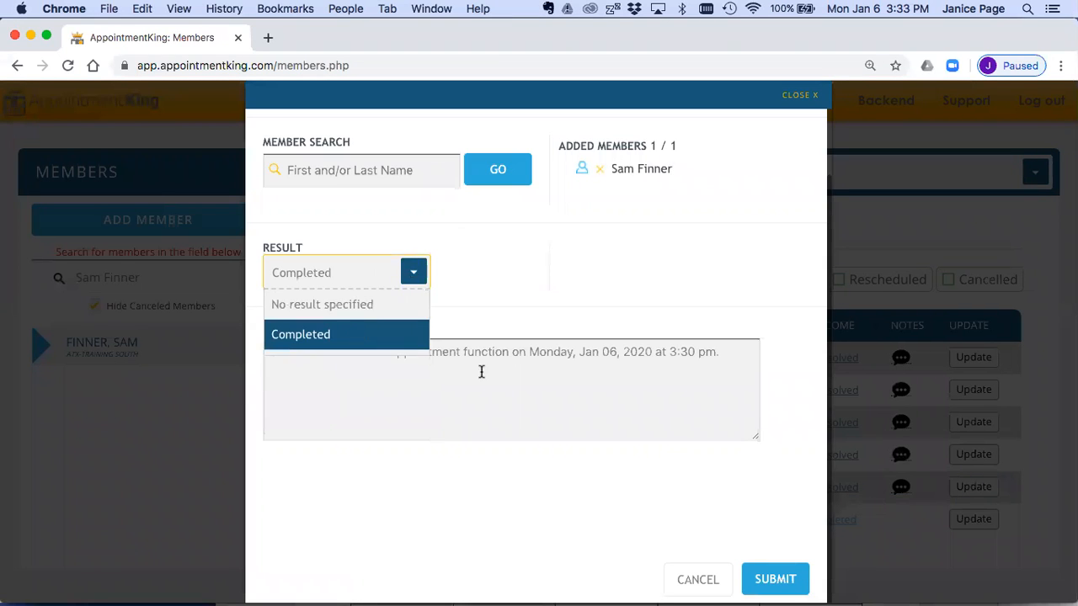
click(766, 580)
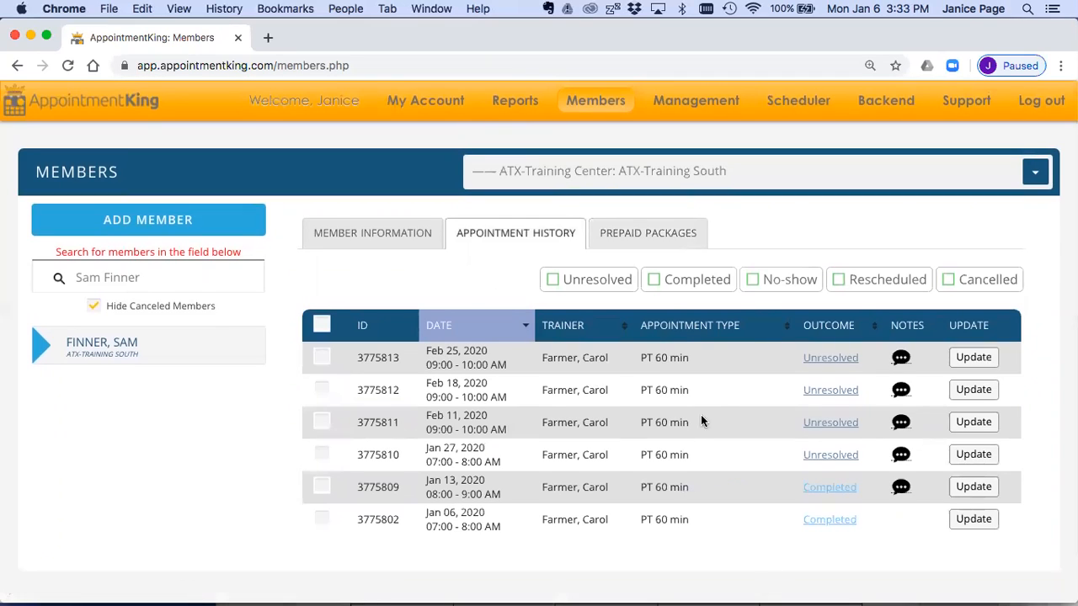
Step: Recheck the prepaid 60 MIN PT - 10 SESSIONS package's scheduled and remaining balances
click(657, 231)
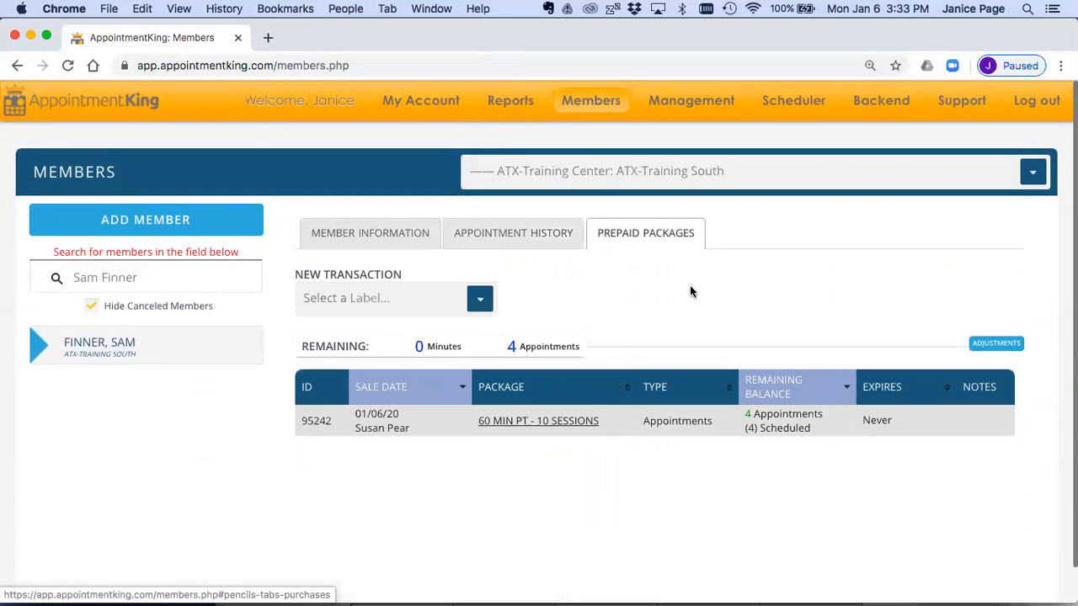
drag(813, 429, 739, 431)
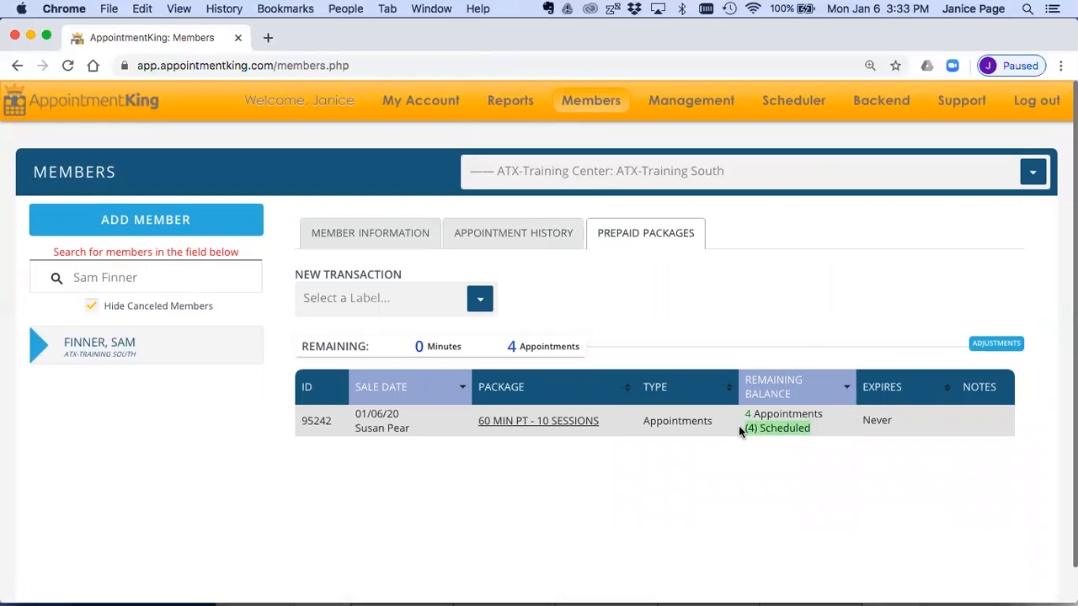
drag(825, 414, 736, 412)
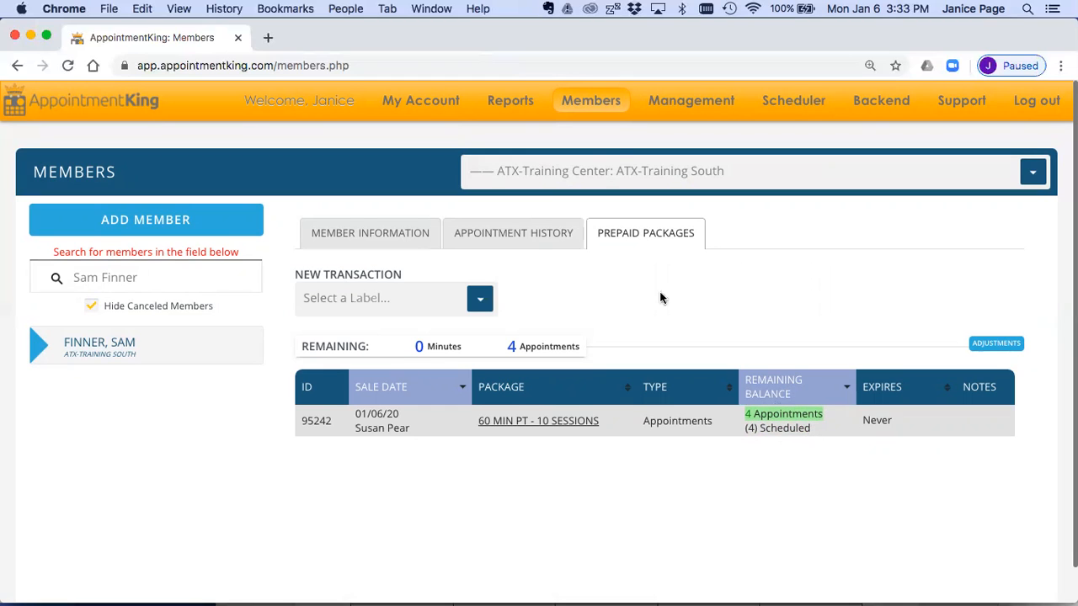
Step: Open the 2:30pm - 3:00pm unresolved appointment from My Home to view its details, and close it without changes
mouse_move(445, 103)
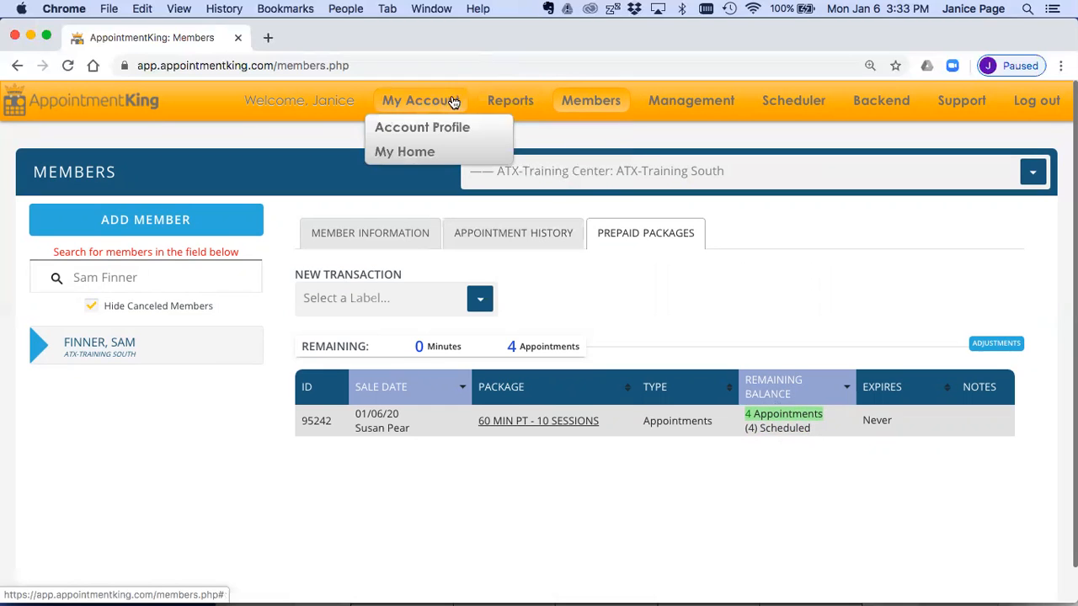
click(415, 152)
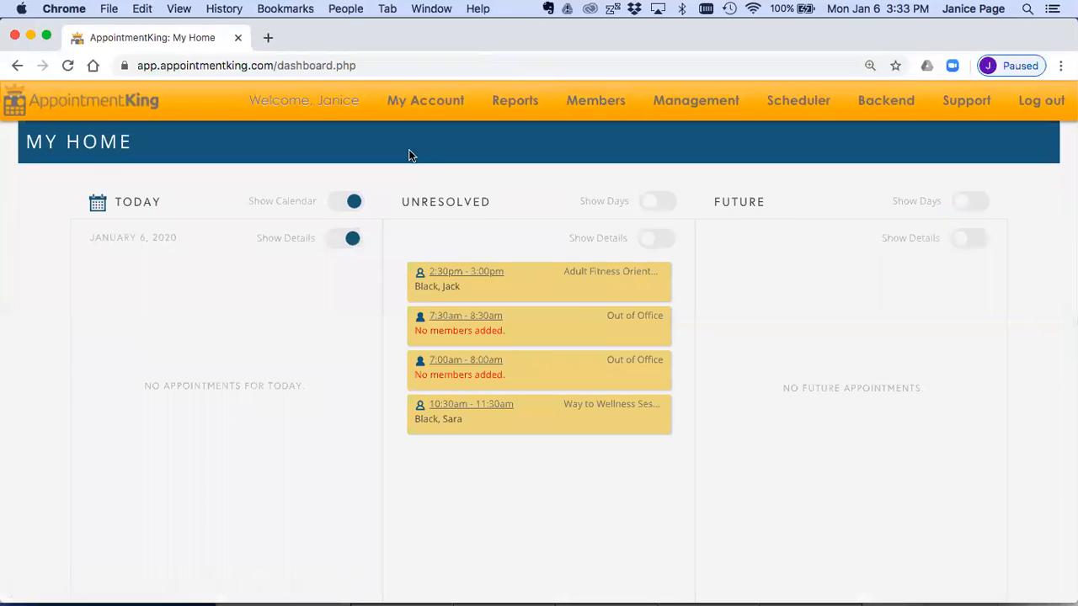
triple_click(444, 200)
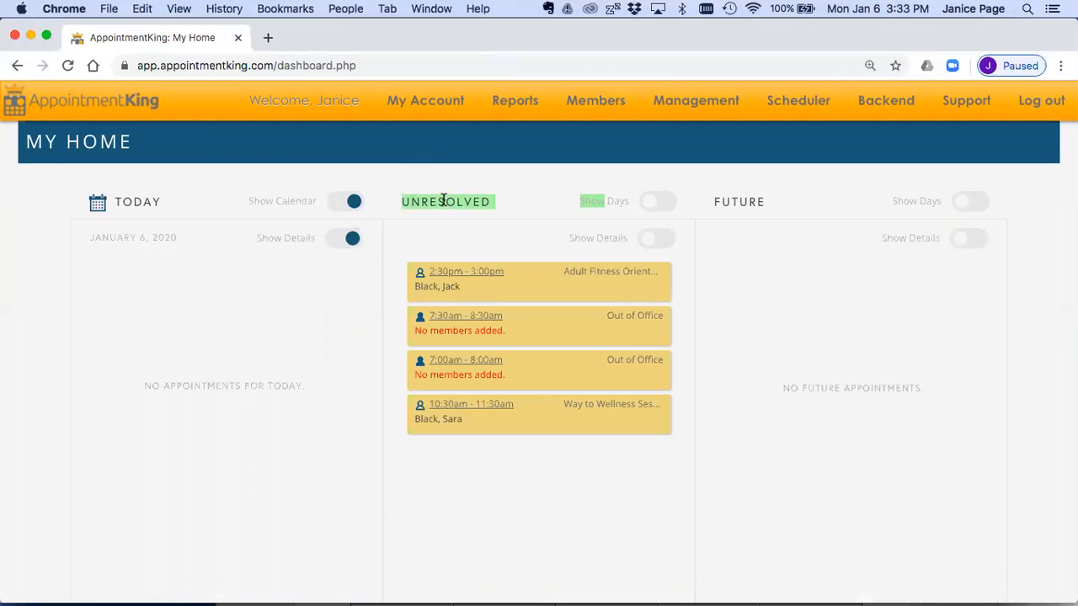
click(457, 278)
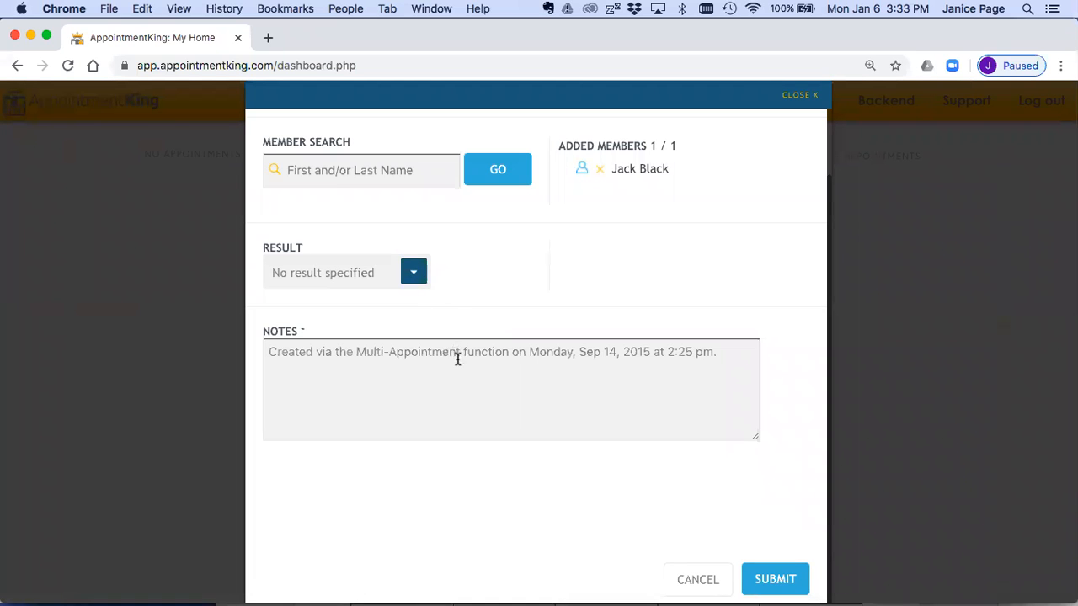
click(799, 98)
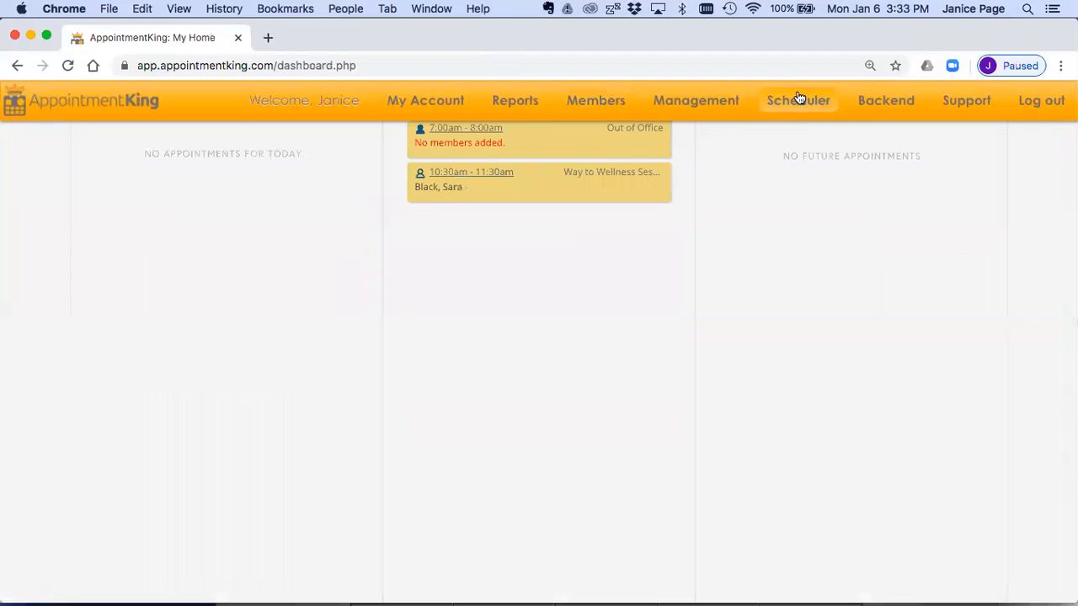
Step: Show all past unresolved appointments in the scheduler for the current location
click(782, 101)
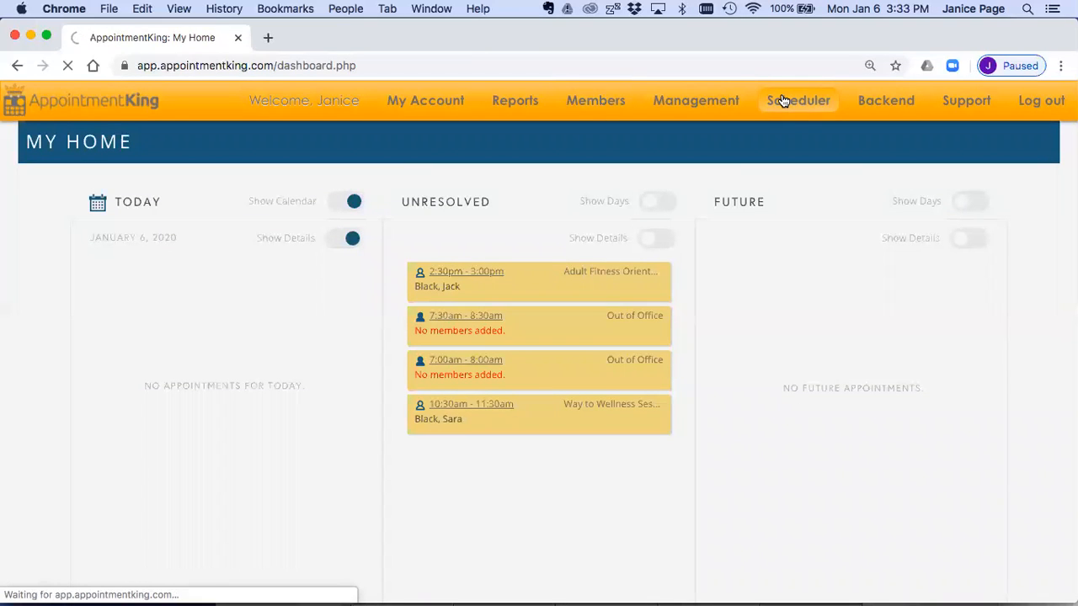
scroll(107, 413, down, 2)
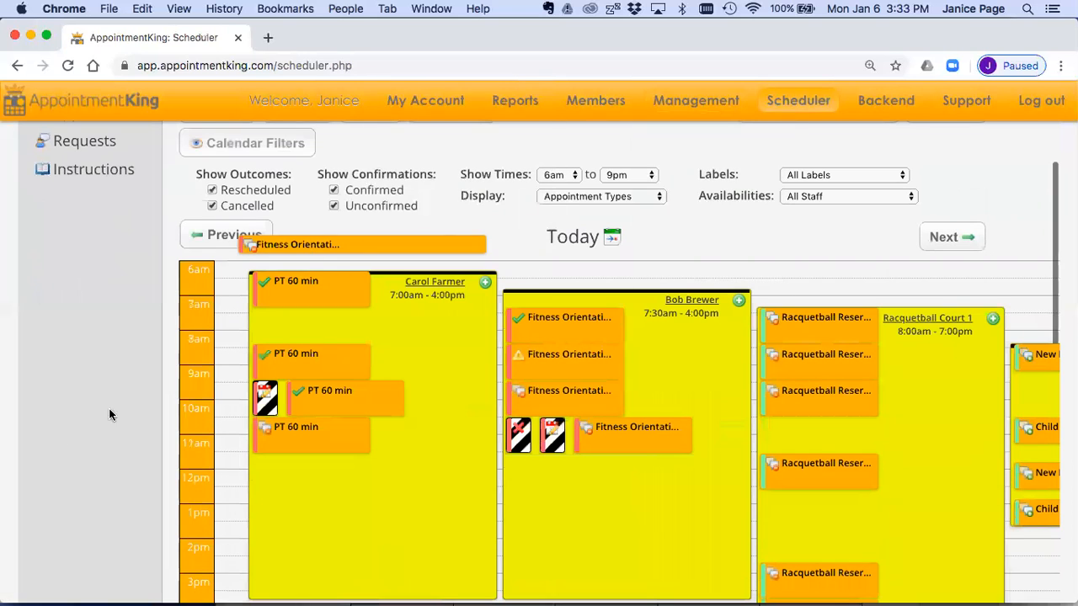
scroll(75, 329, up, 2)
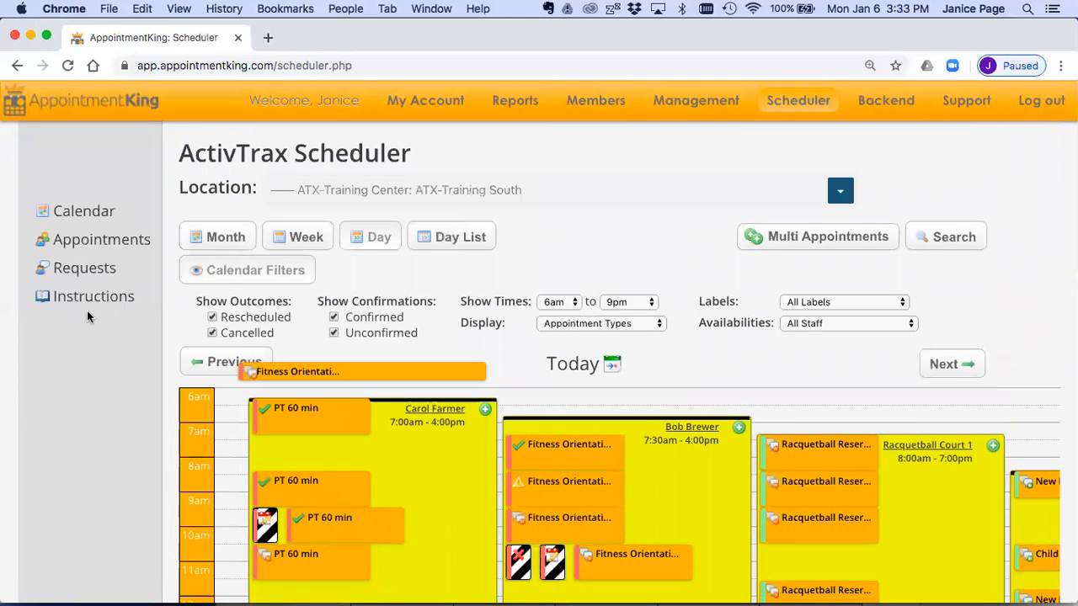
click(85, 244)
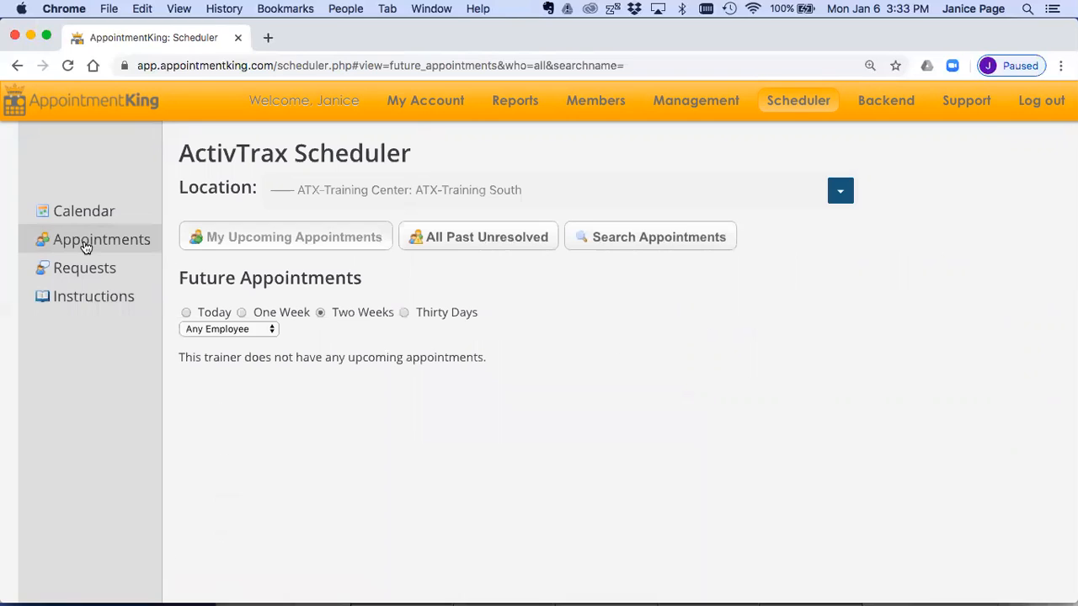
click(459, 241)
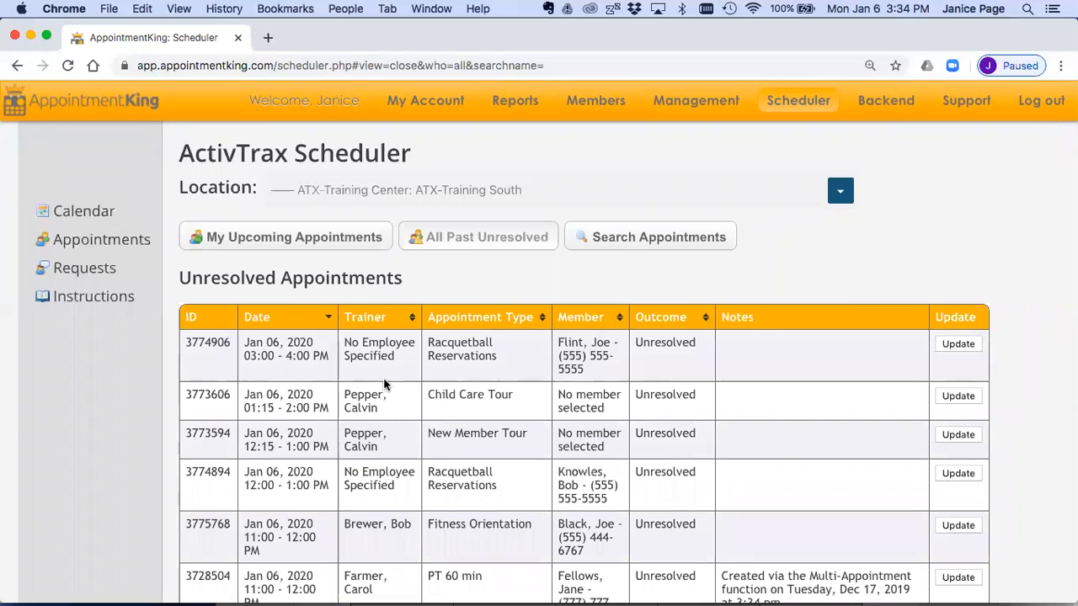
Step: Review the available result options for the unresolved Dec 24, 2019 PT 60 min appointment and close it without saving
scroll(383, 379, down, 1)
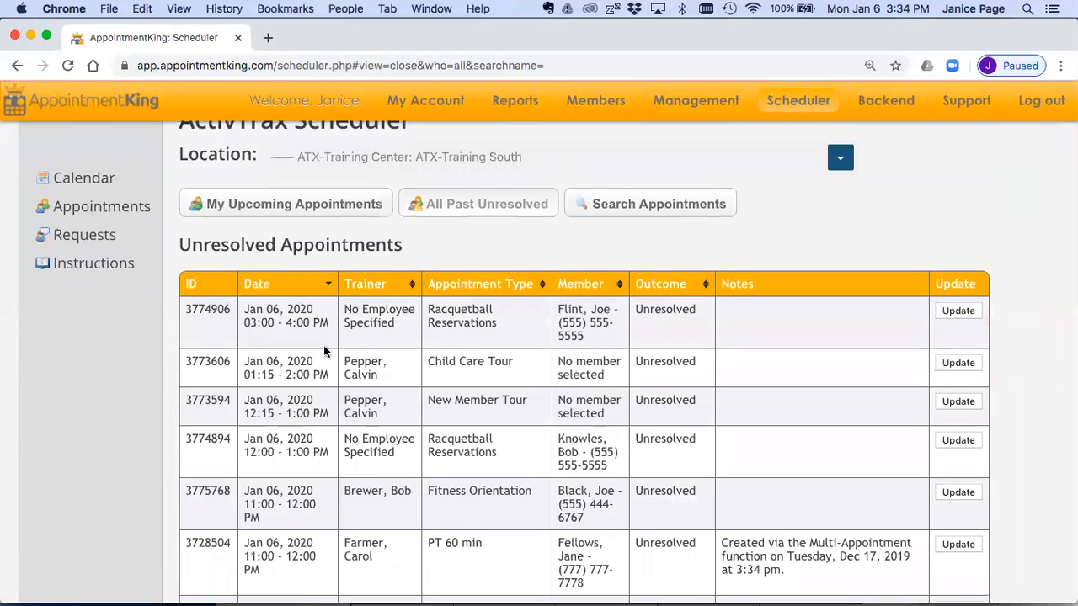
scroll(611, 476, down, 4)
scroll(611, 476, down, 12)
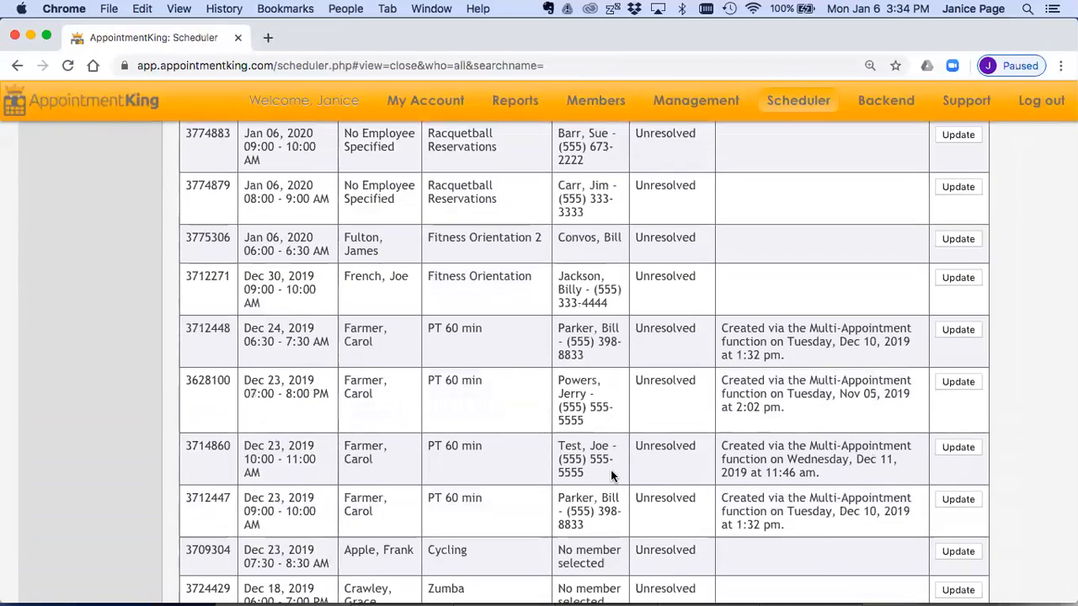
scroll(612, 475, down, 1)
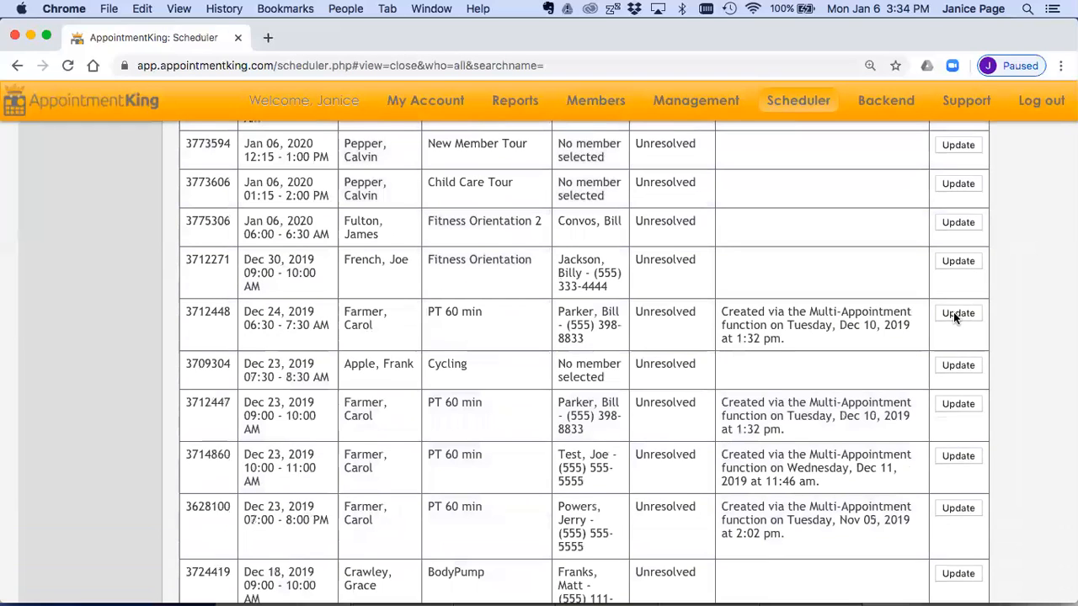
click(957, 313)
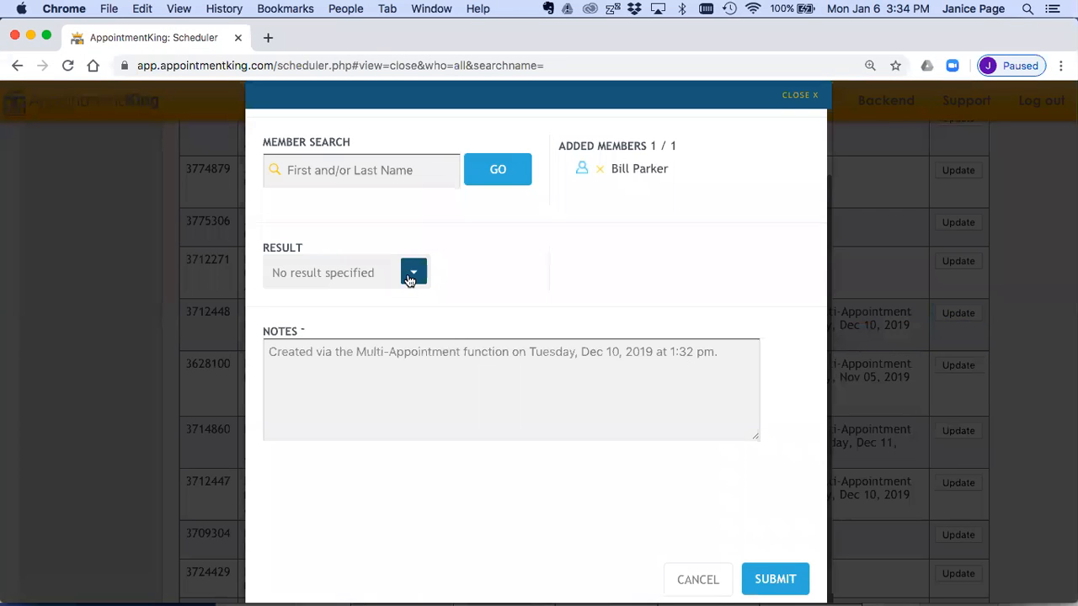
click(410, 277)
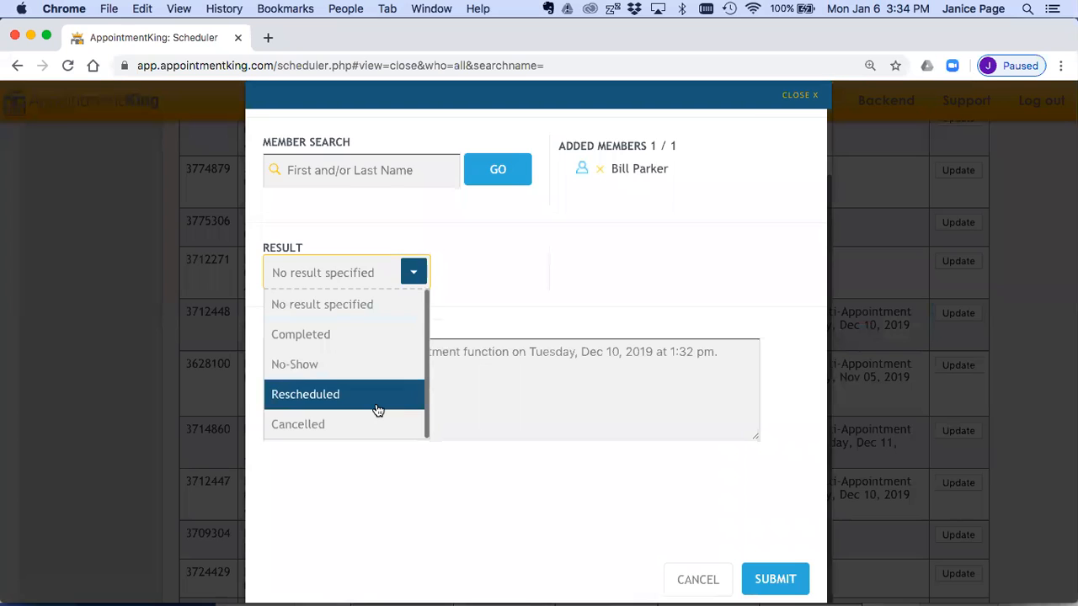
click(795, 95)
scroll(842, 312, up, 3)
scroll(842, 328, up, 3)
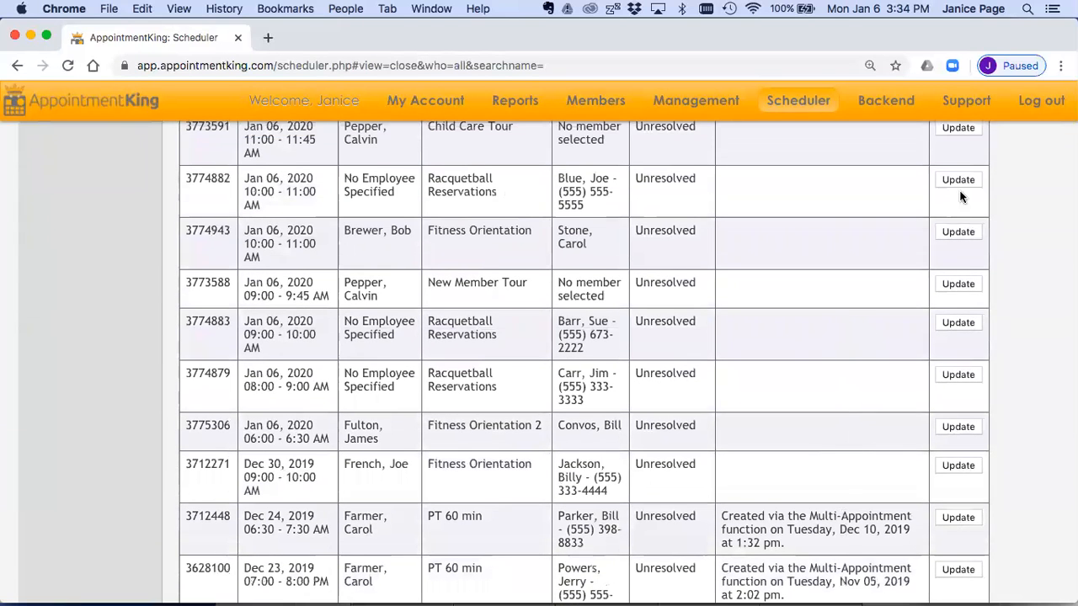
Step: Return to the scheduler's month calendar and open the day view for January 6, 2020
scroll(964, 424, up, 8)
scroll(965, 421, up, 5)
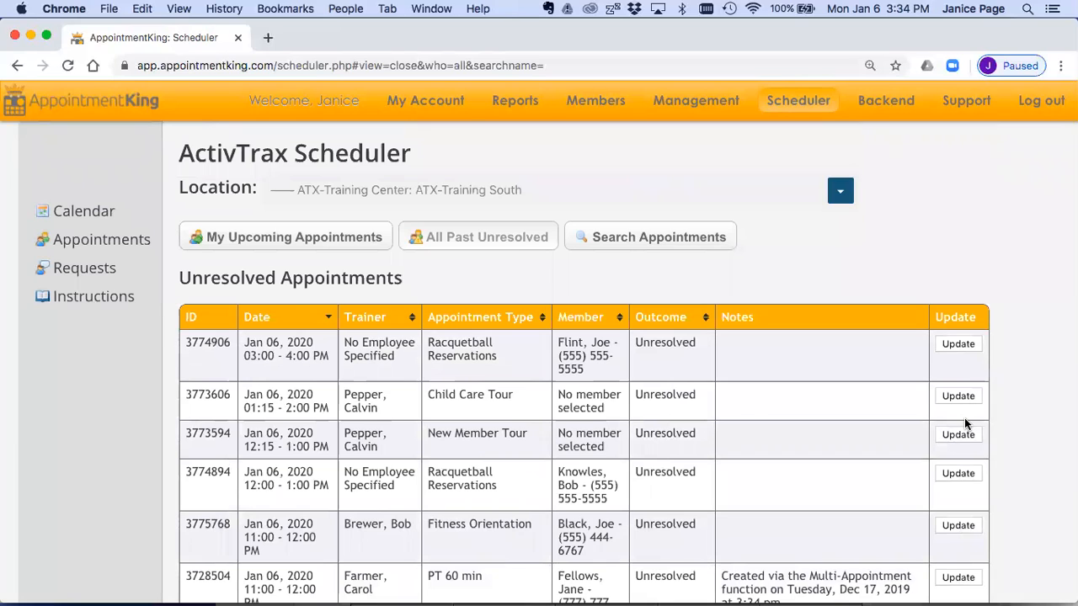
click(100, 210)
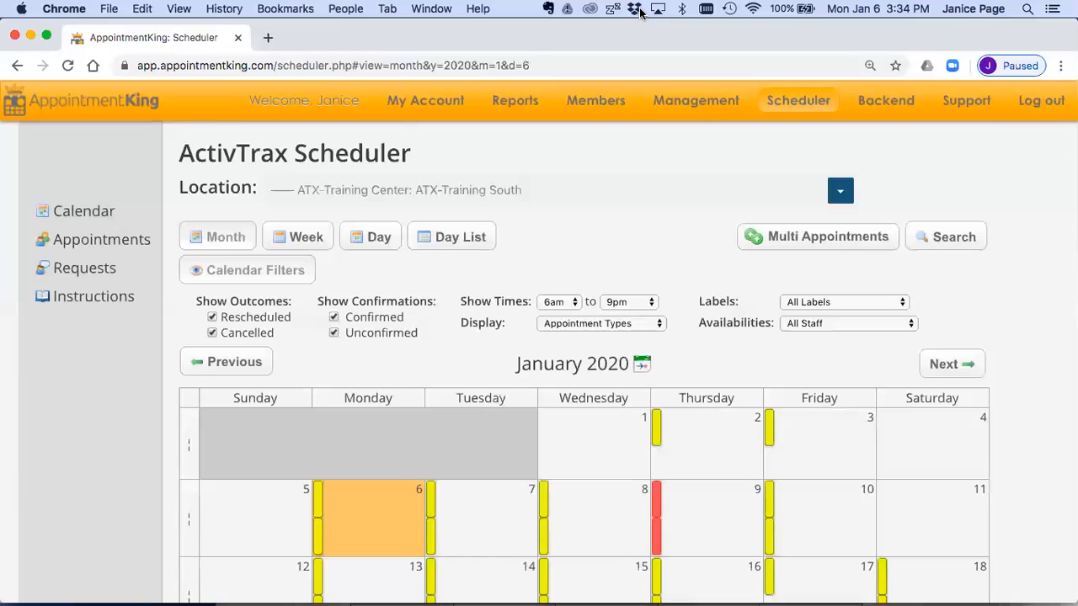
scroll(615, 217, down, 5)
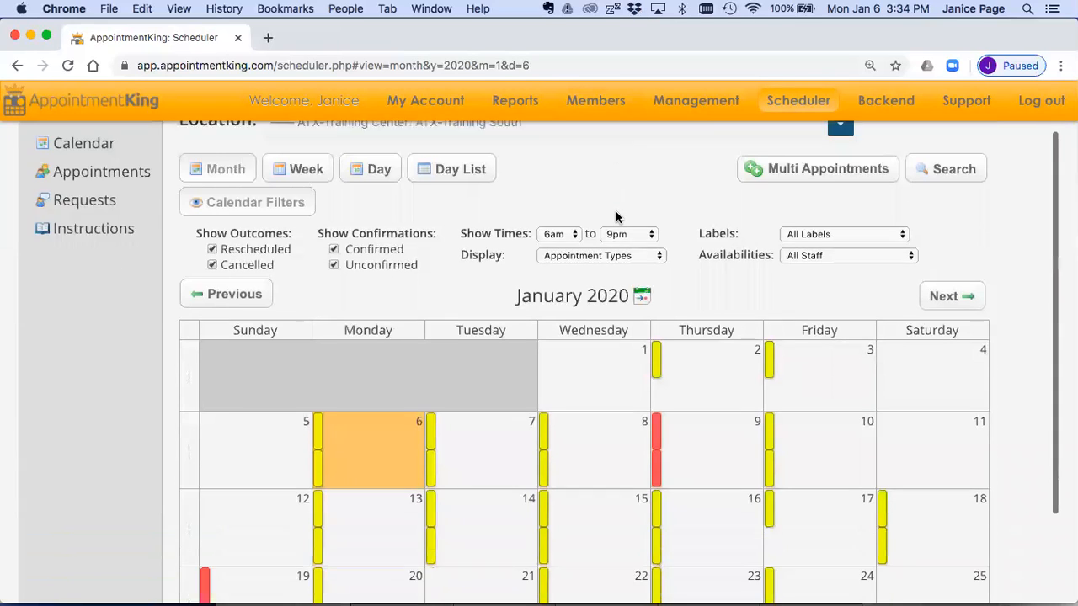
click(379, 391)
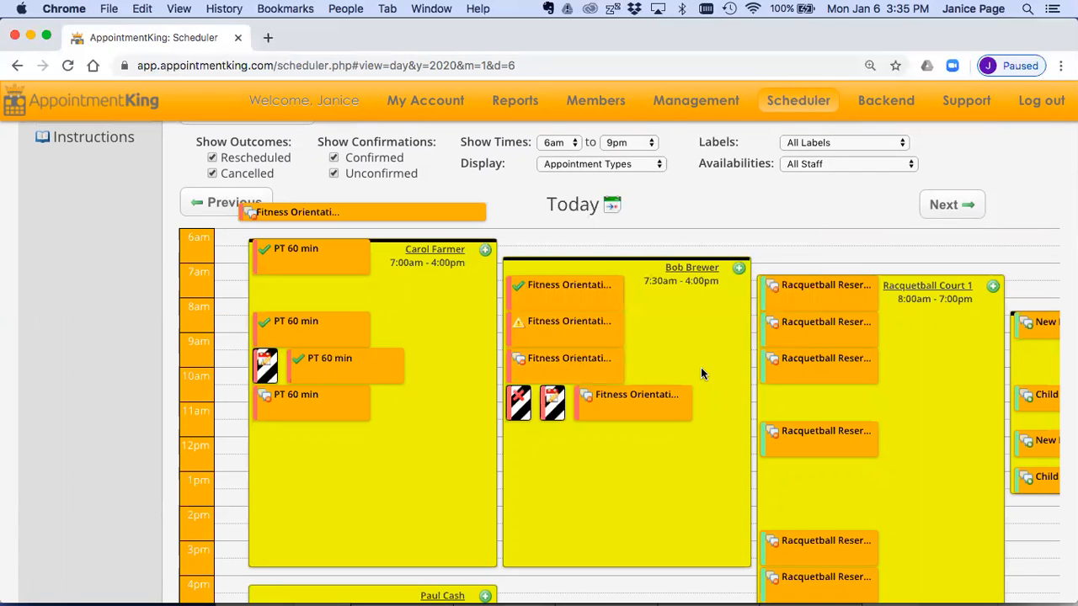
Step: Examine the day's staff and resource availabilities and appointments, and reset the page zoom to its default level
scroll(700, 367, down, 2)
scroll(701, 367, up, 1)
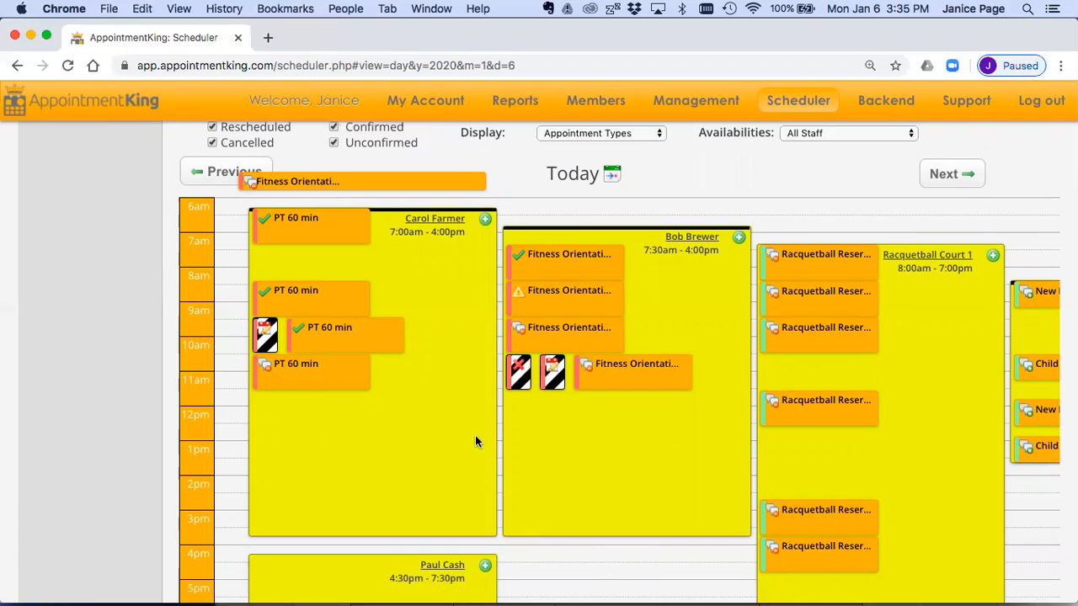
scroll(468, 427, up, 1)
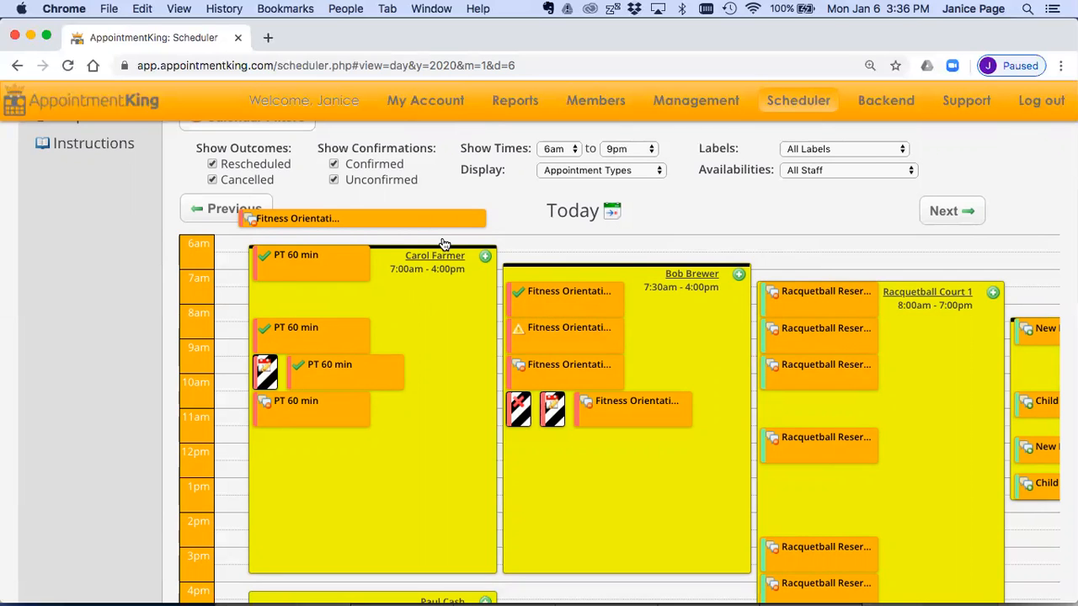
key(super+0)
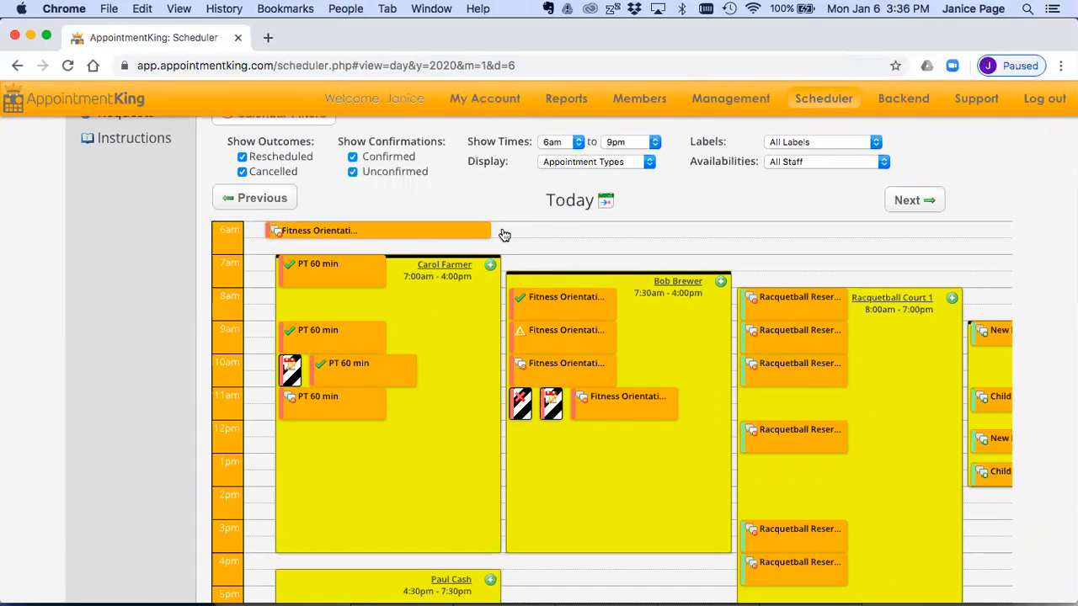
Step: Open the Create Availability form from the blank 6am area beside the Fitness Orientation appointment, and close it without saving
mouse_move(476, 232)
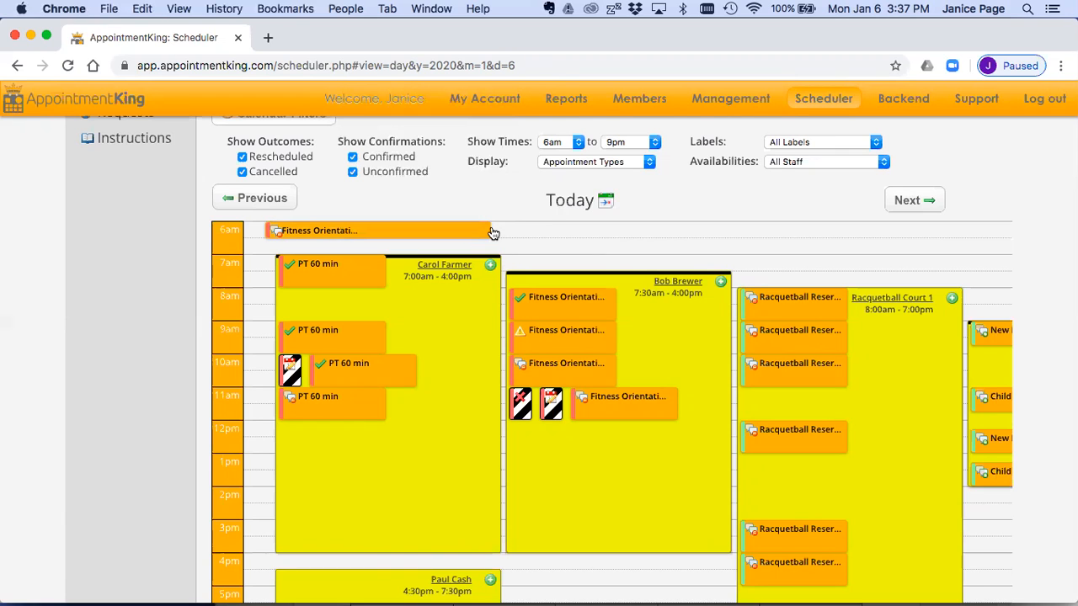
click(535, 232)
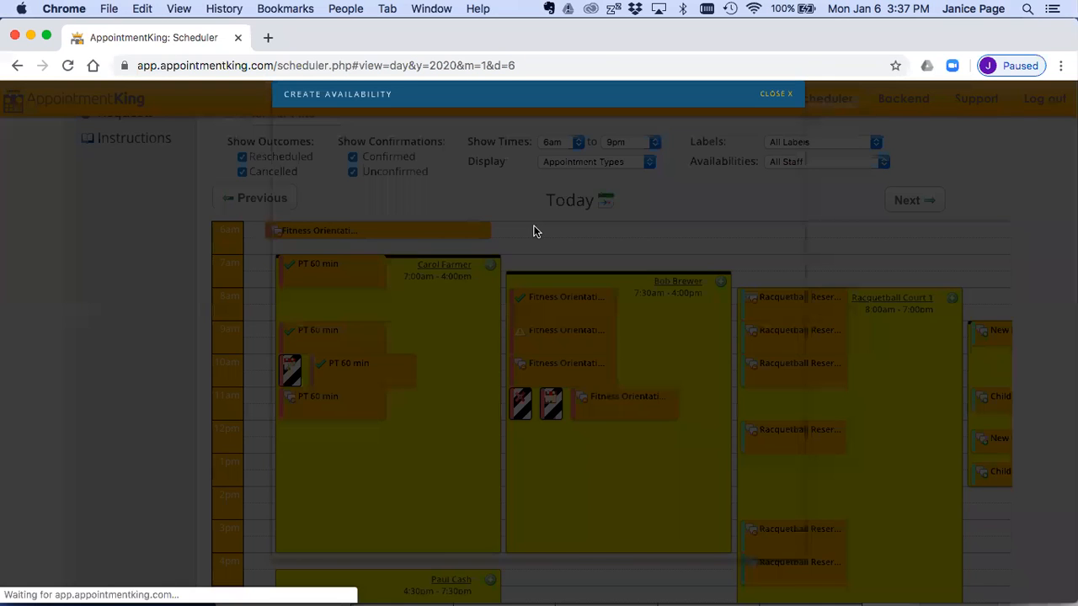
click(768, 99)
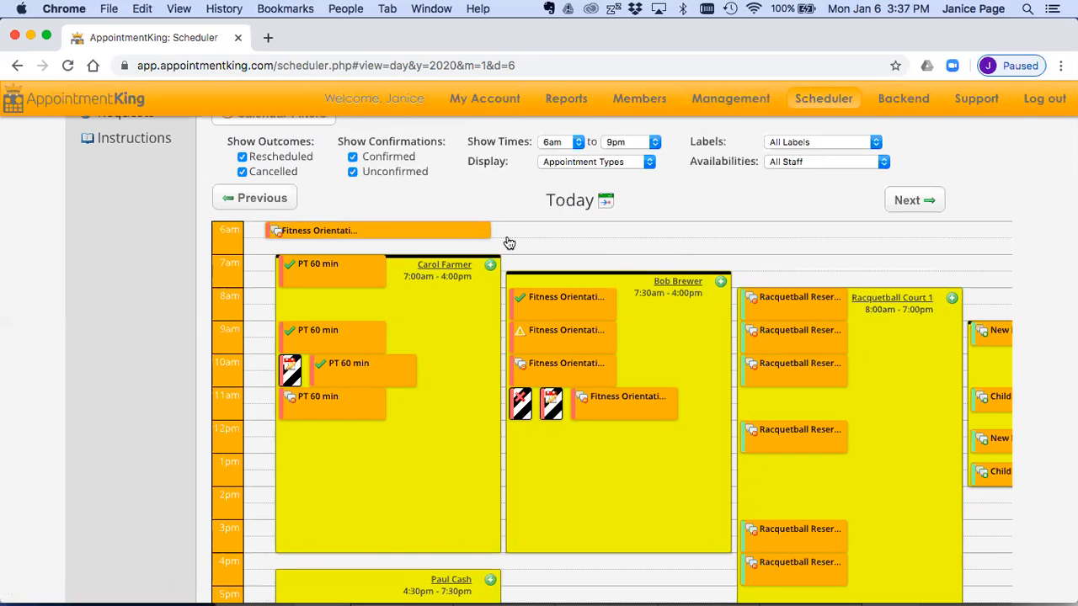
Step: Start a new availability in the empty 5pm slot on January 6, 2020 and select its employee
scroll(509, 243, down, 3)
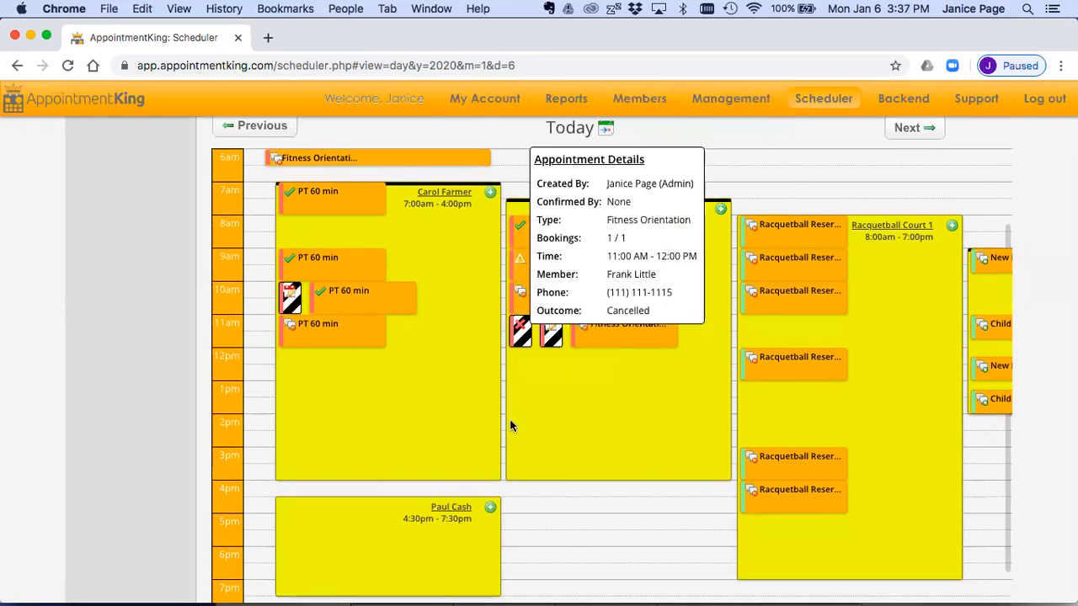
scroll(469, 271, down, 2)
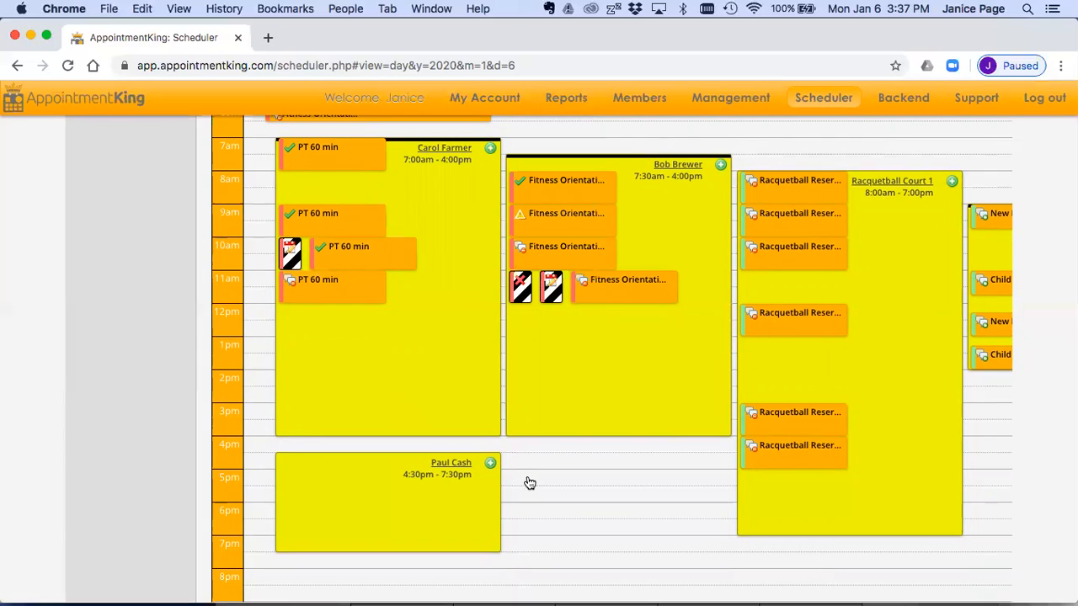
click(576, 476)
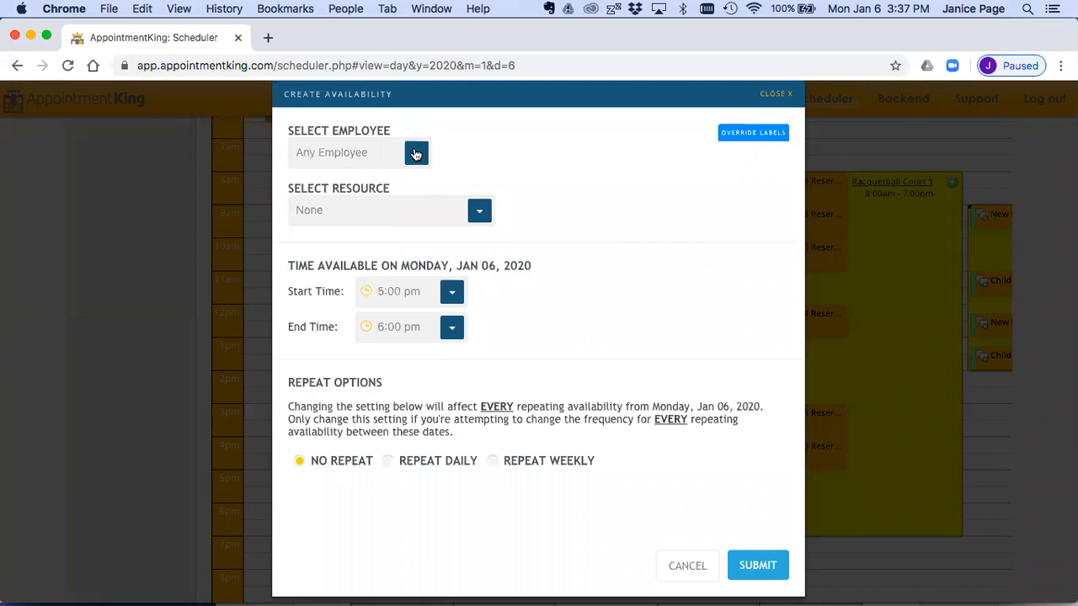
click(415, 154)
scroll(391, 235, down, 5)
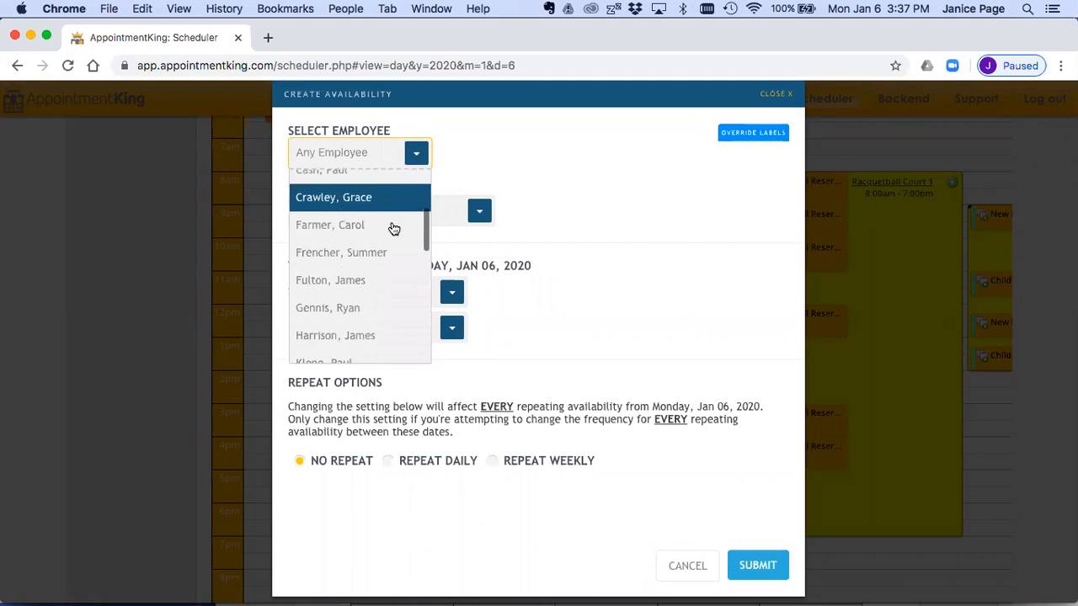
click(362, 266)
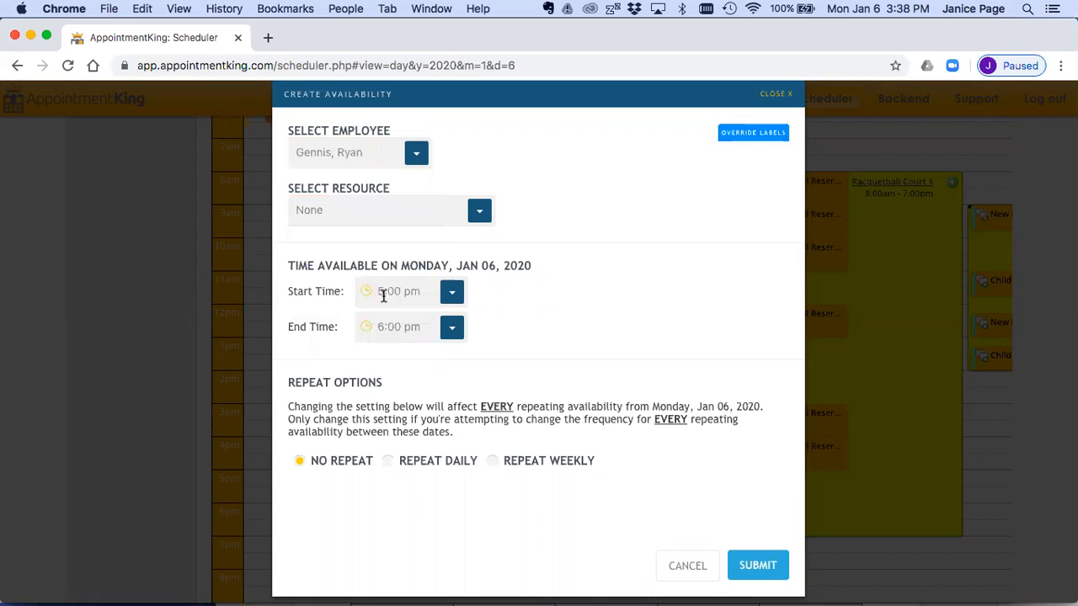
Step: Set the new availability's end time to 9:00 pm and submit it
click(381, 327)
text(9:)
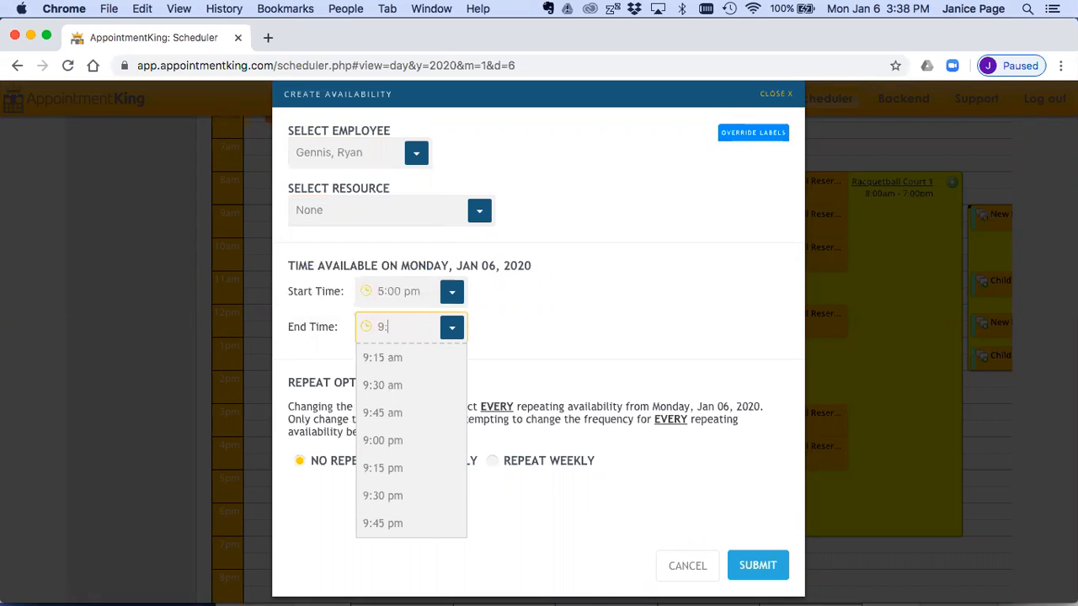
text(00)
click(380, 388)
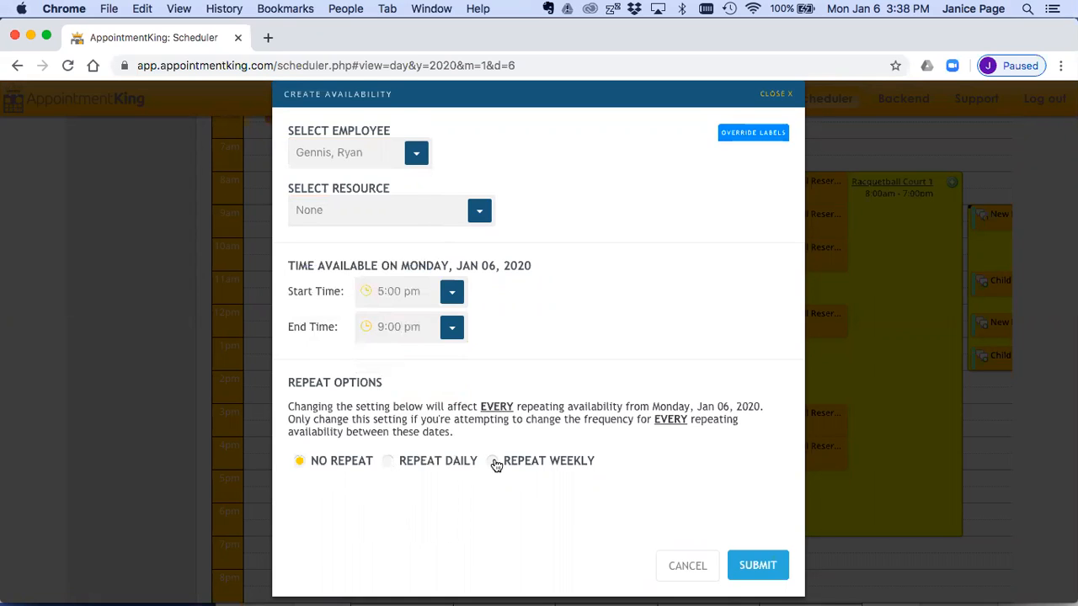
click(757, 565)
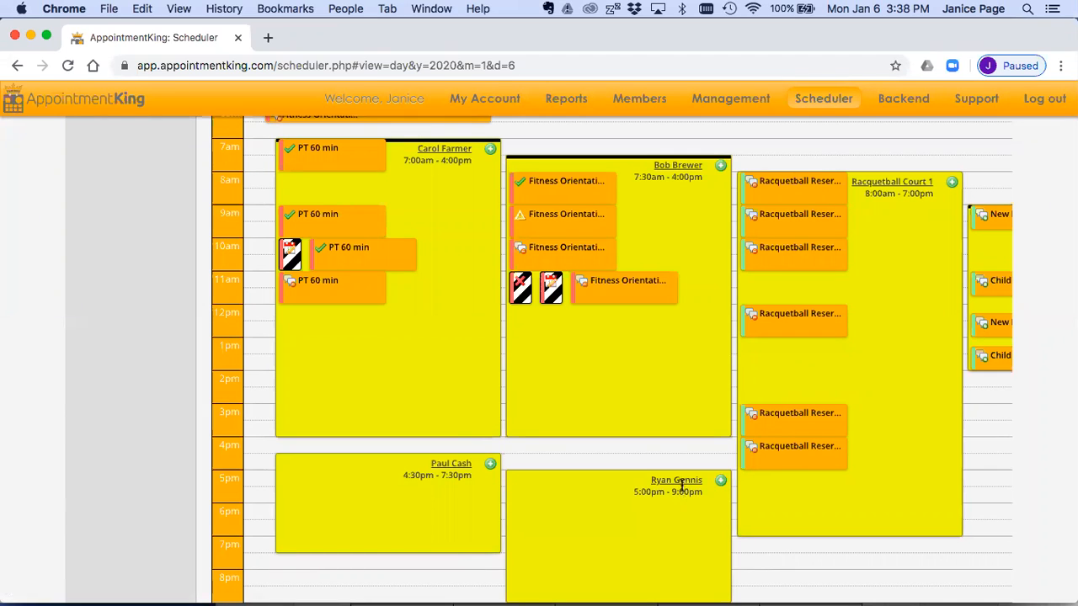
Step: Edit the availability starting at 5:00 pm by assigning a different employee and setting the end time to 10:00 pm, and submit it
mouse_move(678, 482)
click(720, 497)
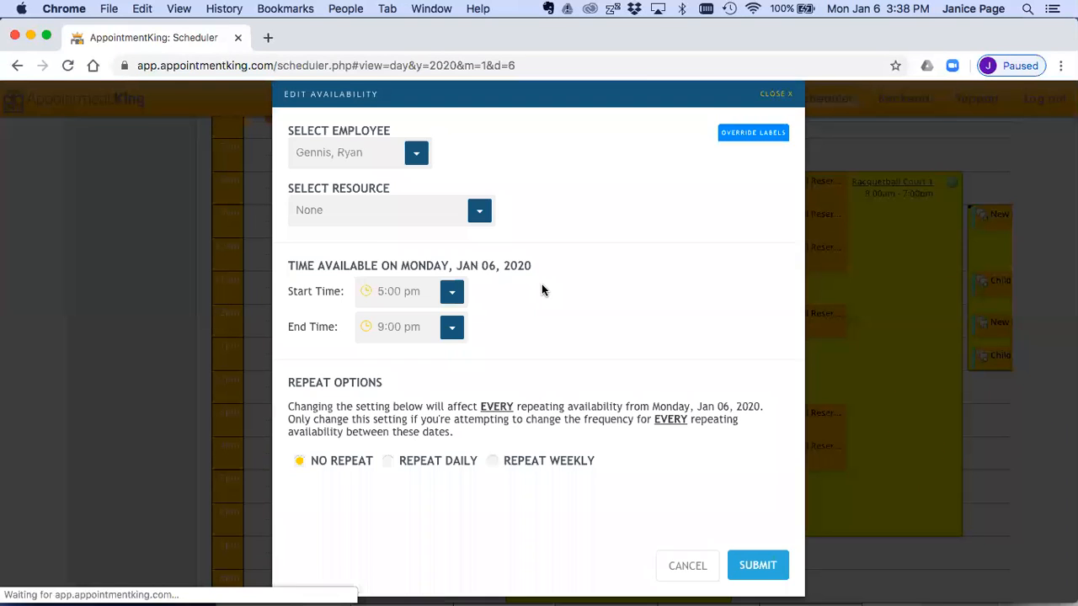
click(412, 156)
click(359, 243)
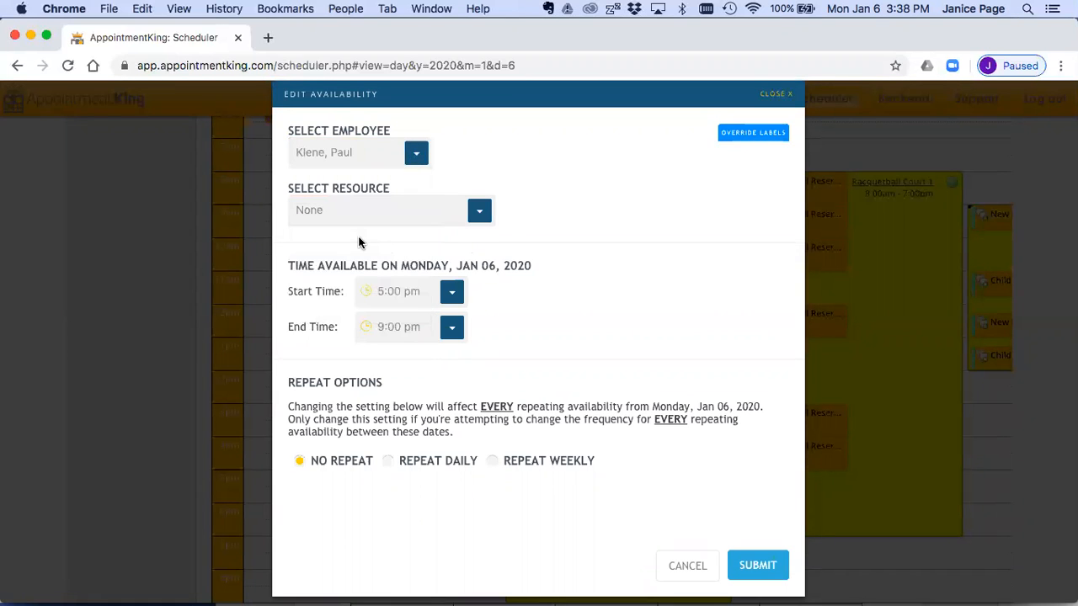
click(383, 327)
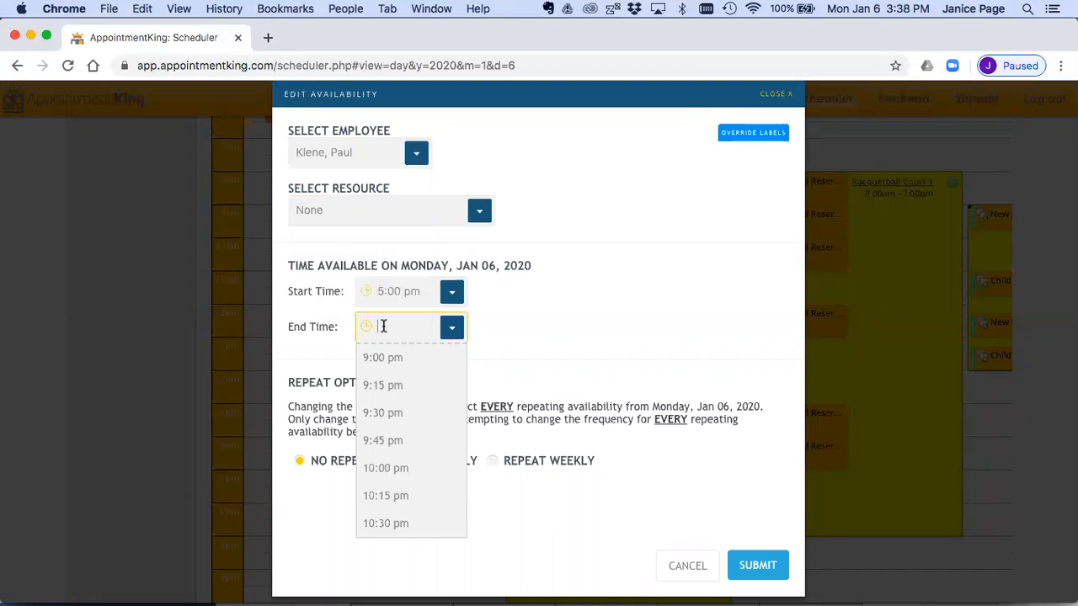
text(10:00)
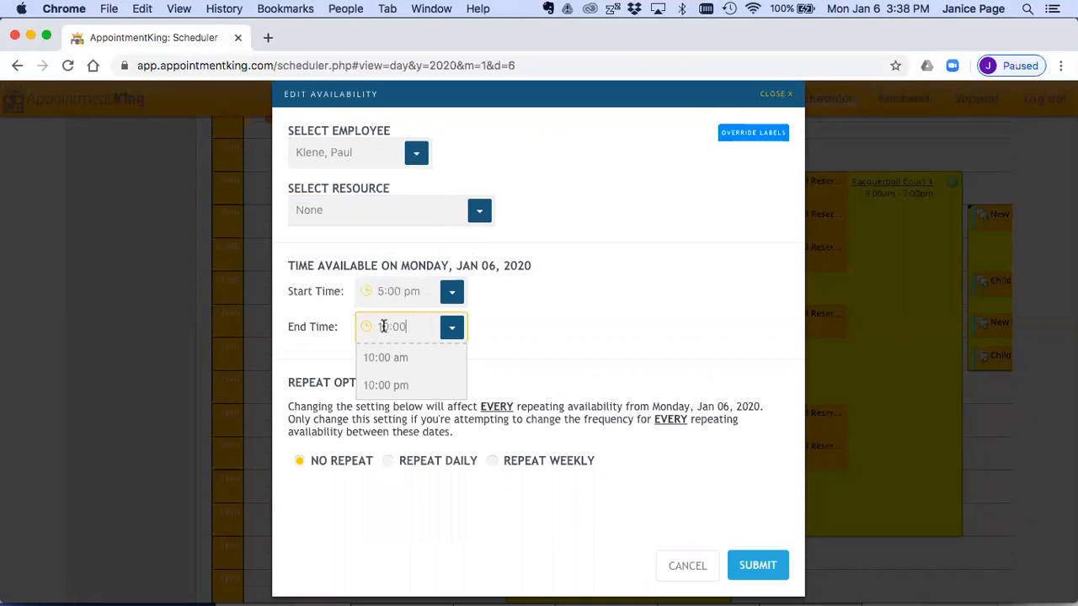
click(386, 389)
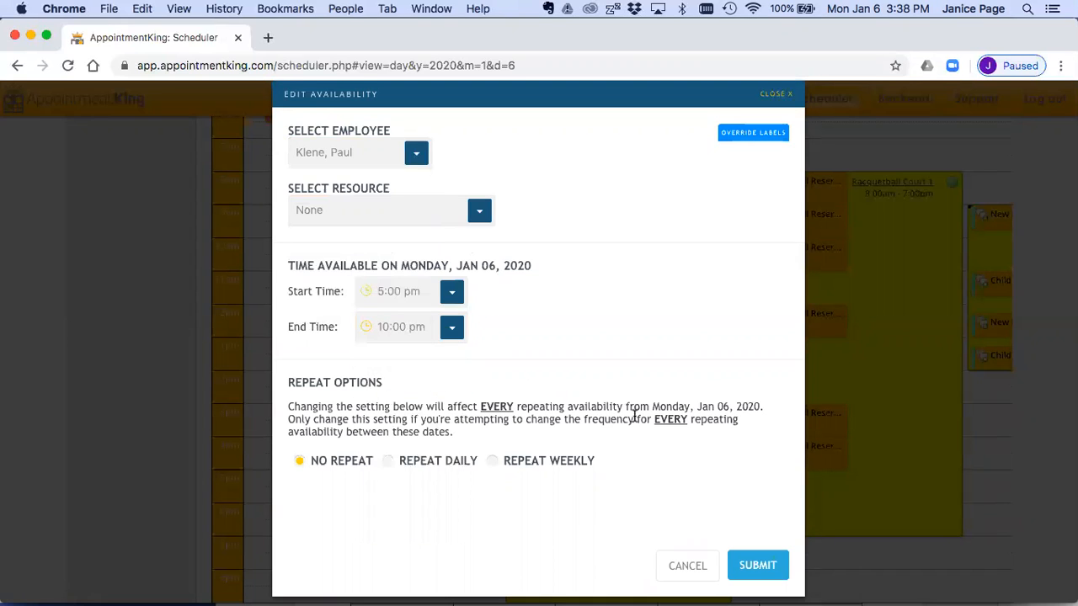
click(753, 566)
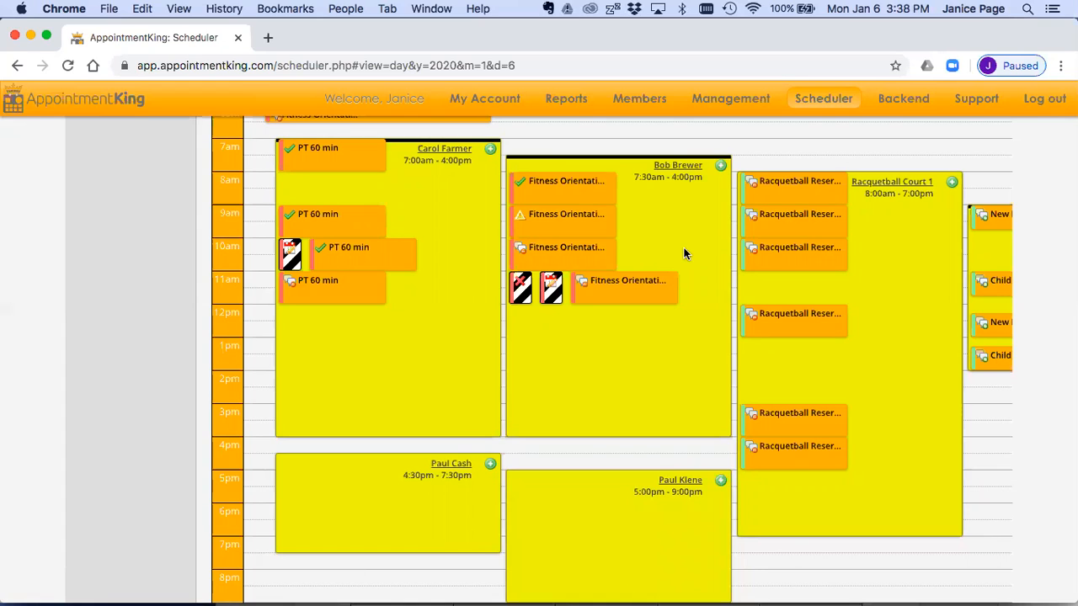
Step: Delete the availability that starts at 5:00 pm from the January 6 day schedule
mouse_move(616, 251)
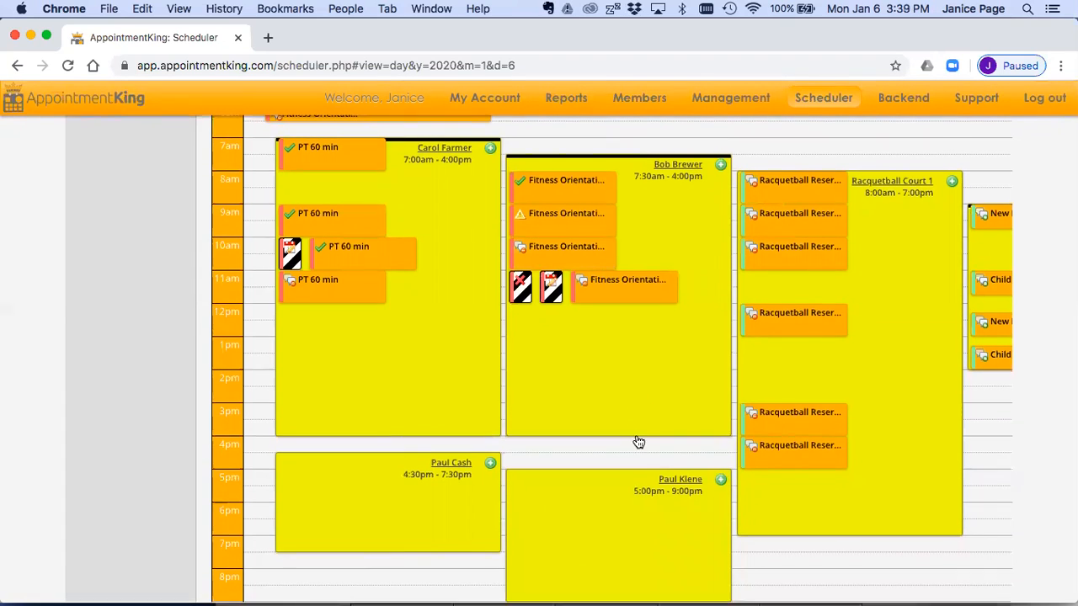
mouse_move(678, 484)
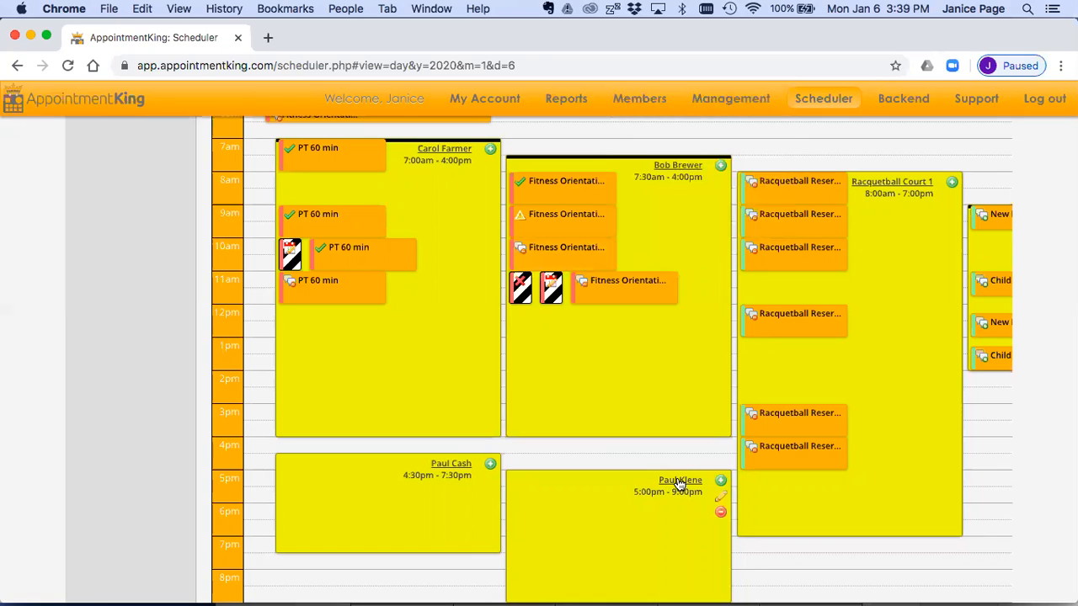
click(721, 513)
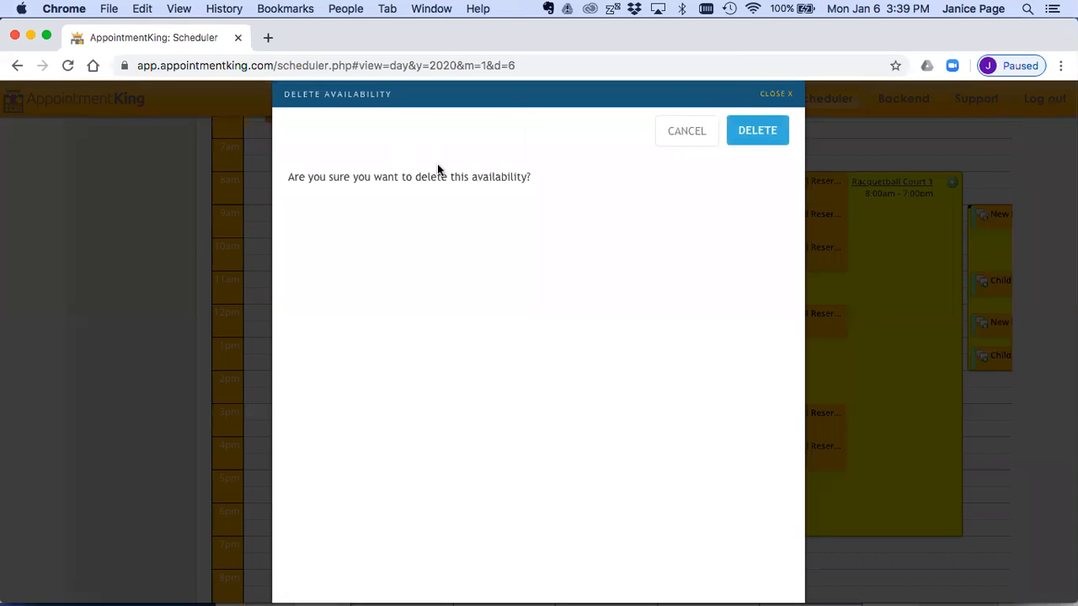
click(752, 132)
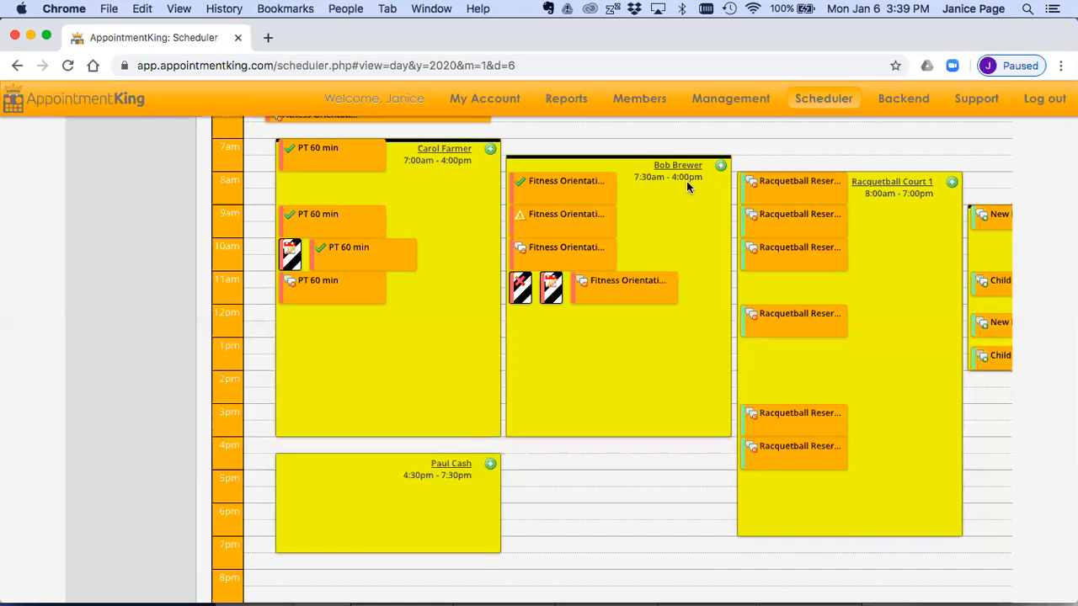
Step: Edit the repeating availability that starts at 7:30 am and set its end time to 3:00 pm
mouse_move(678, 167)
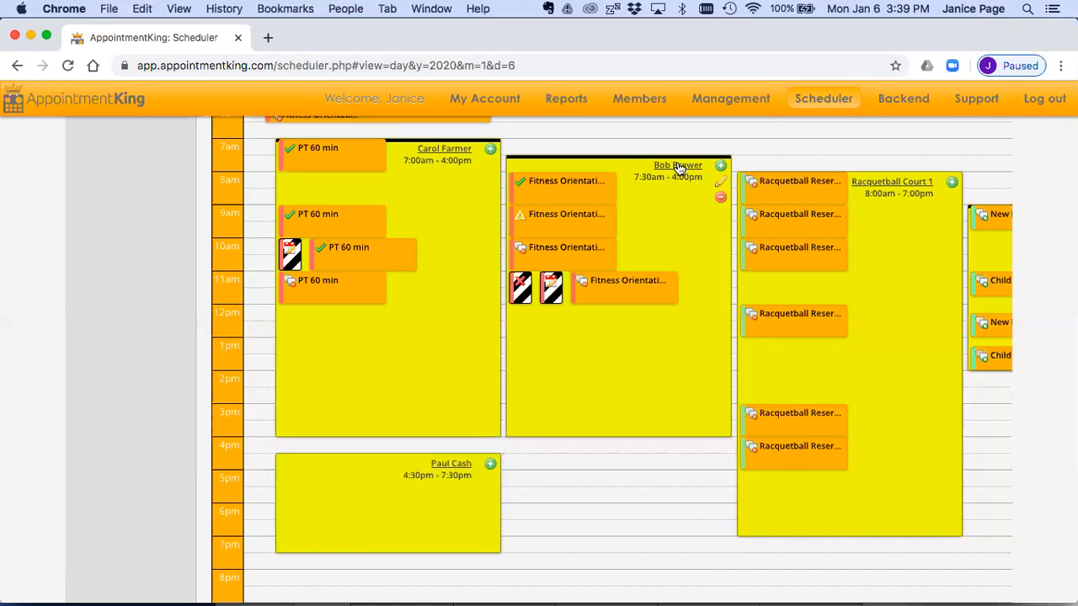
click(720, 182)
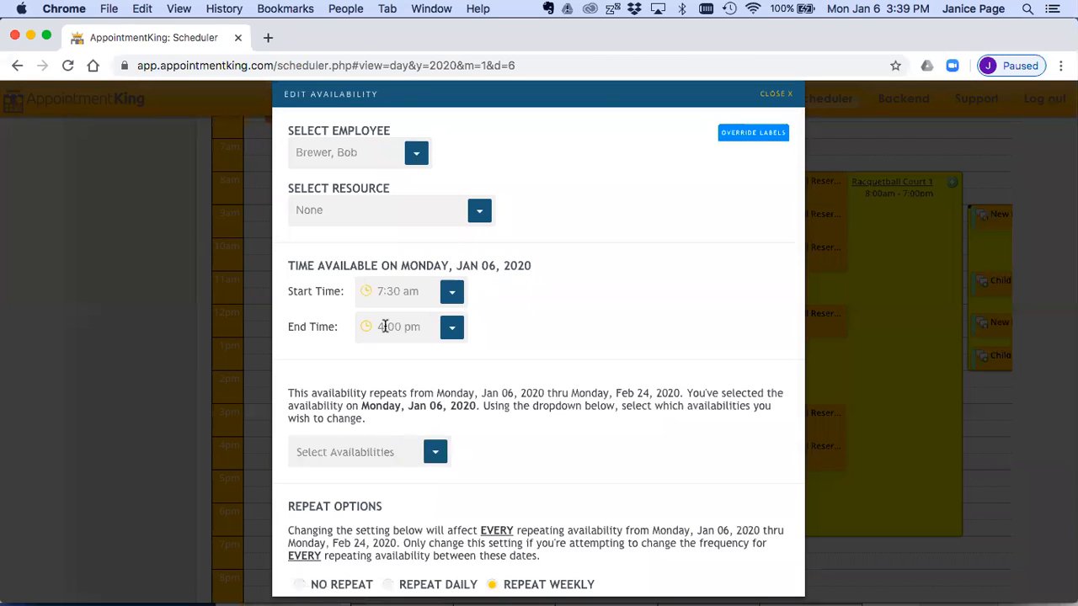
click(385, 327)
text(3:00)
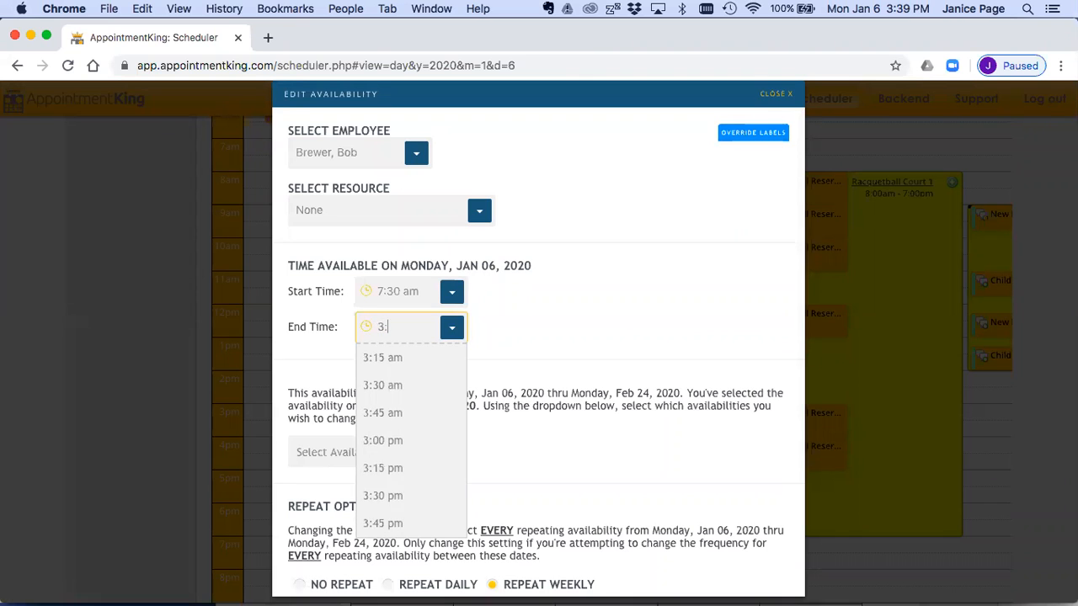
click(389, 383)
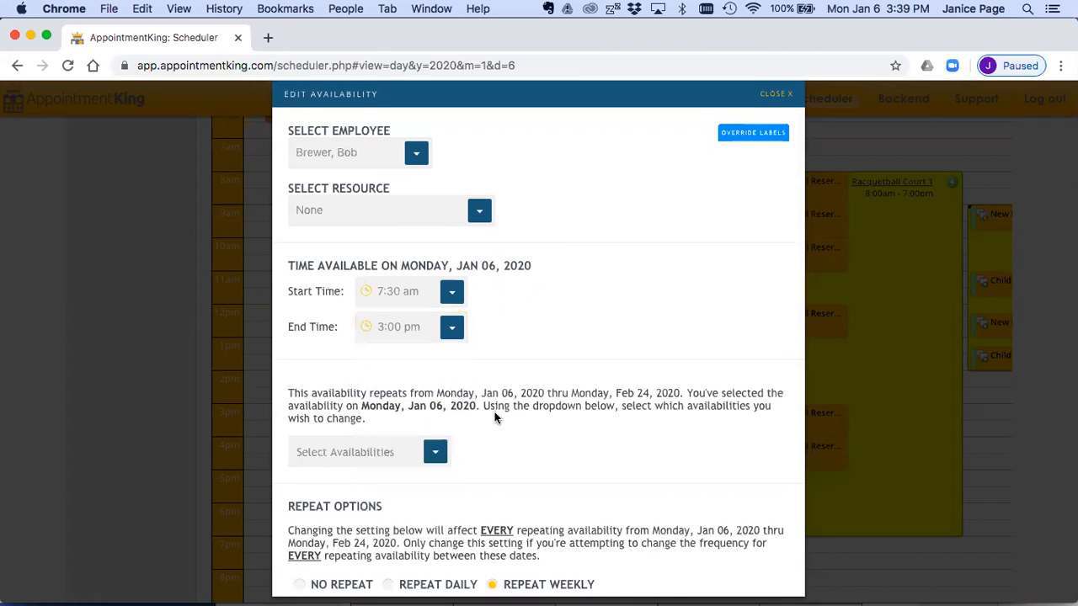
Step: Apply the edited end time to just this one instance of the repeating availability and submit the change
scroll(495, 419, down, 3)
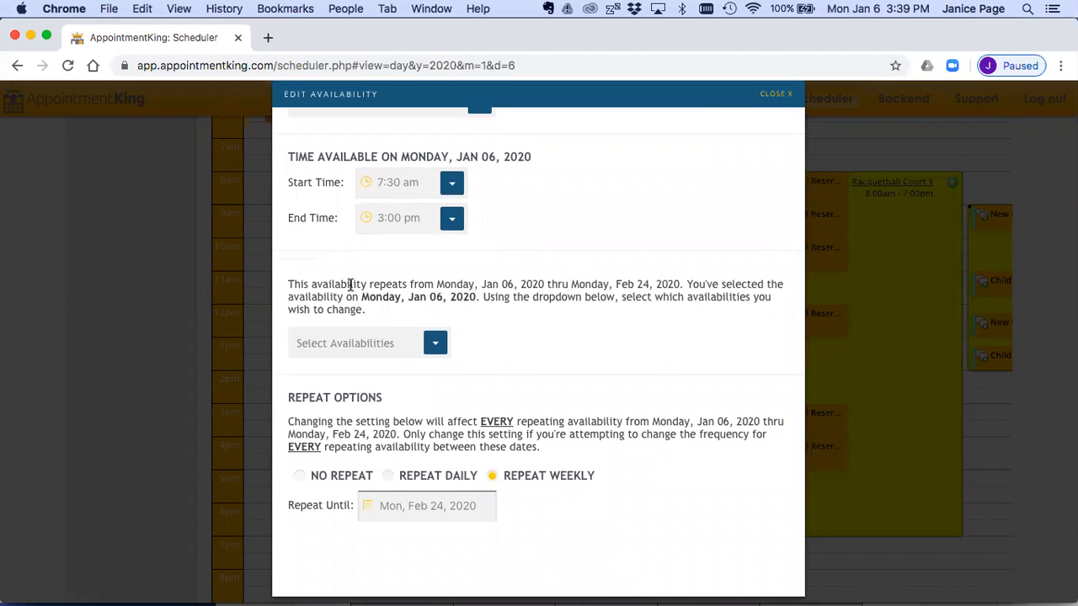
drag(310, 285, 680, 284)
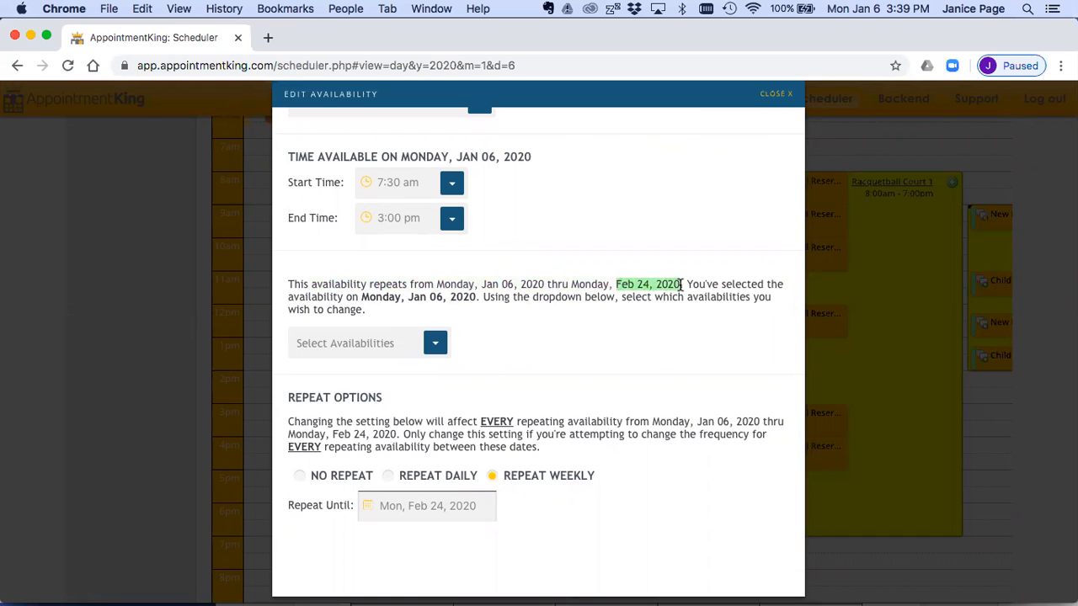
click(434, 347)
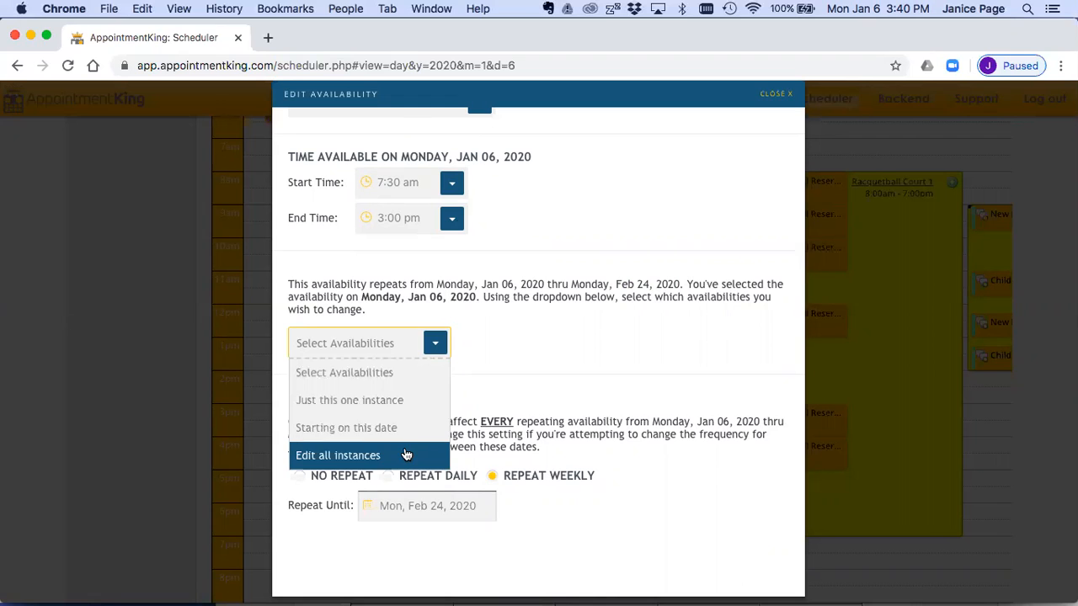
click(383, 400)
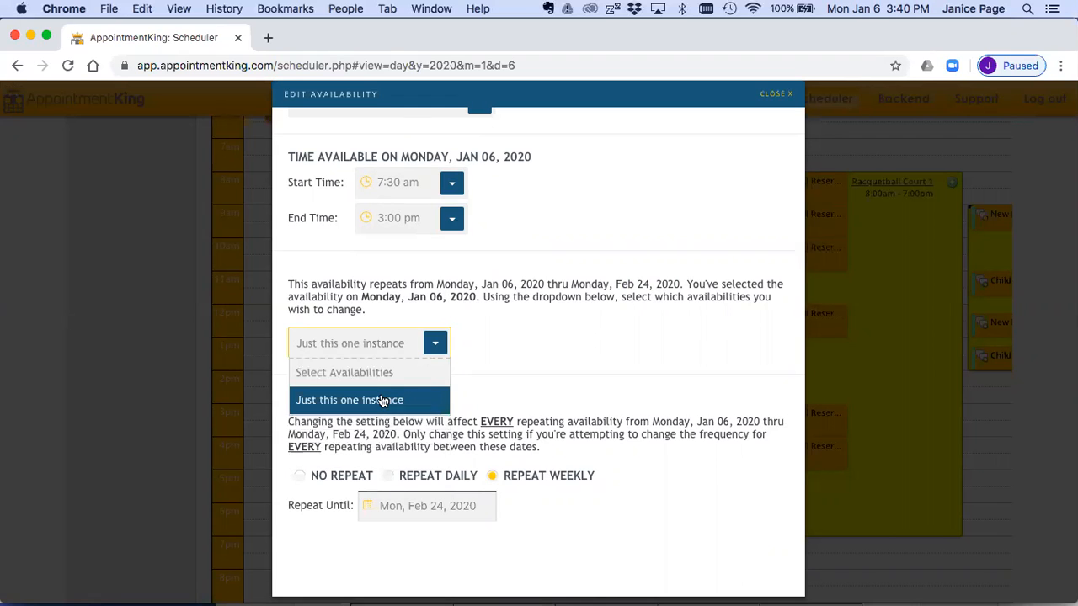
scroll(602, 378, down, 1)
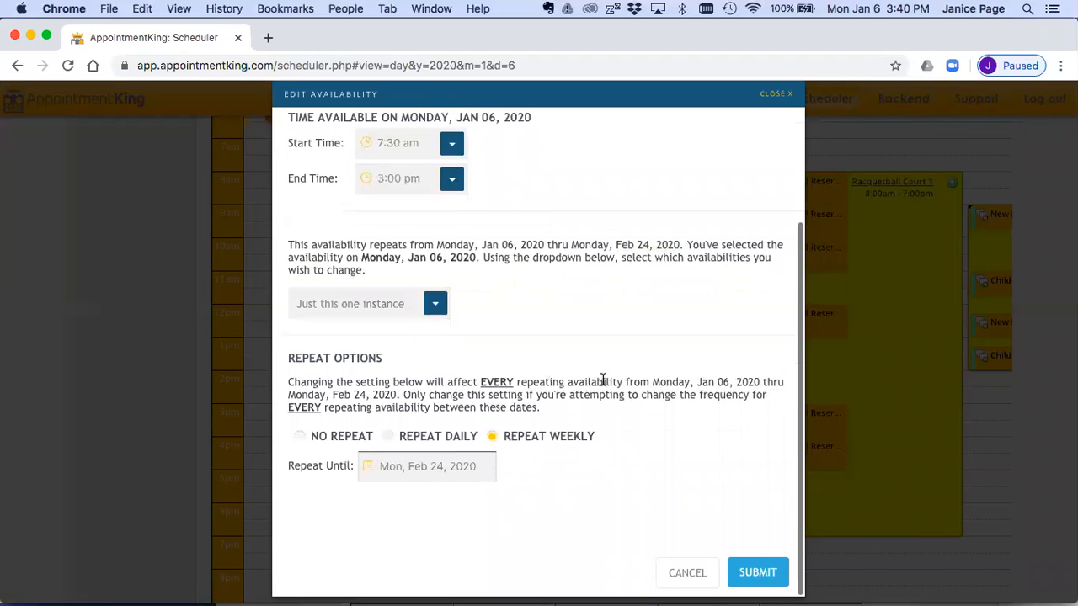
click(758, 572)
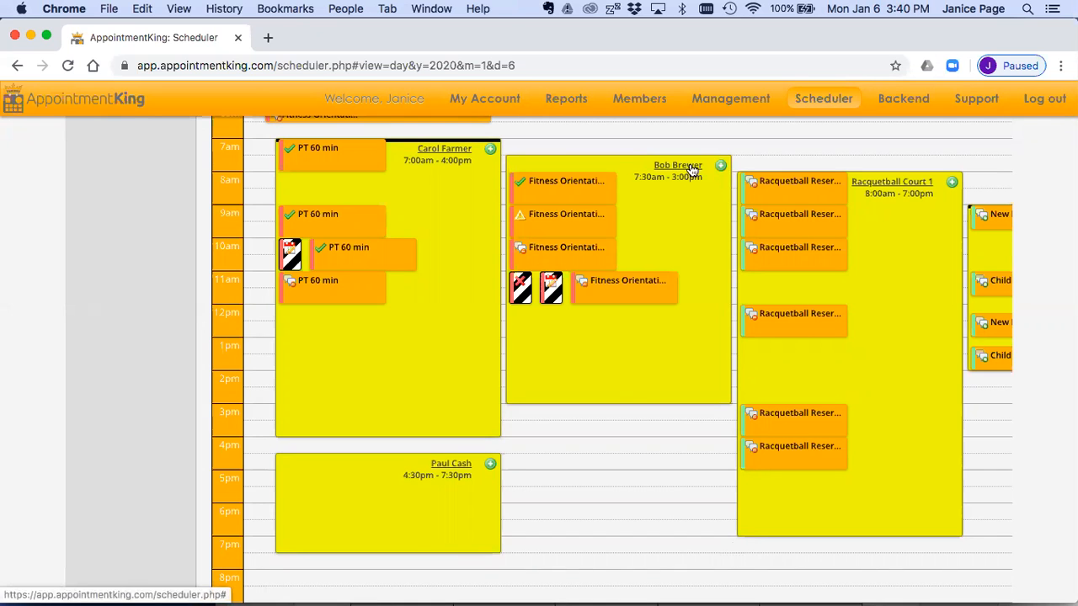
Step: Try to delete the availability starting at 7:30 am, read the deletion conditions and close the dialog
click(720, 196)
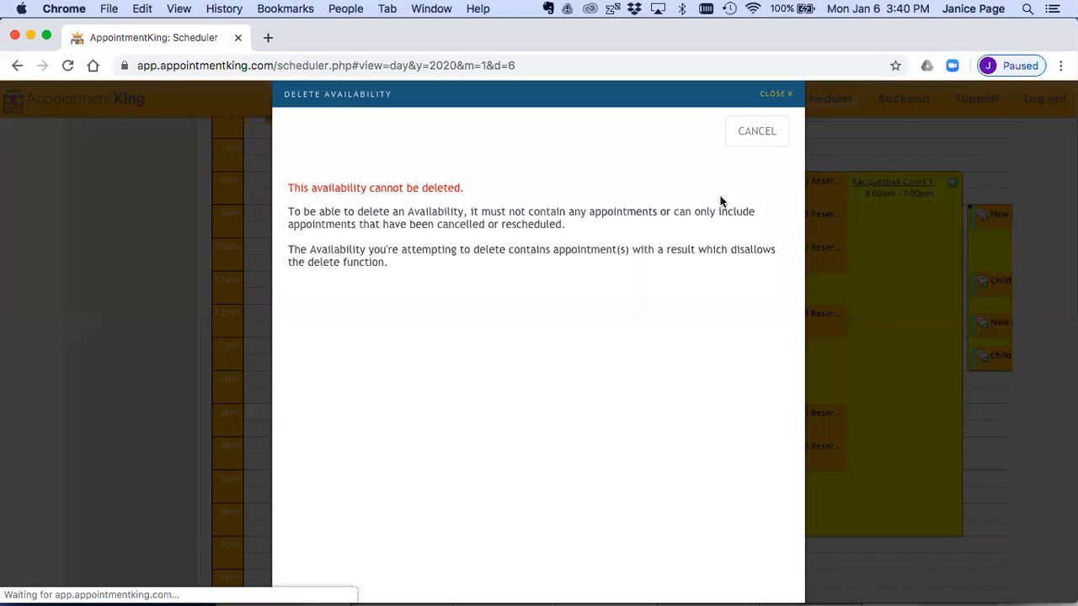
drag(289, 185, 289, 234)
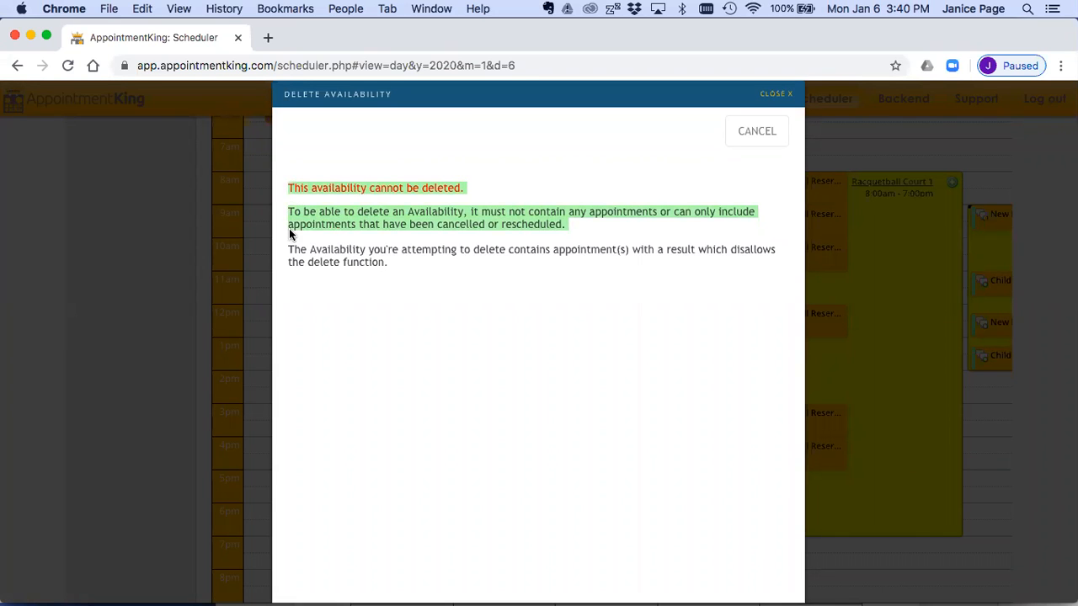
click(771, 95)
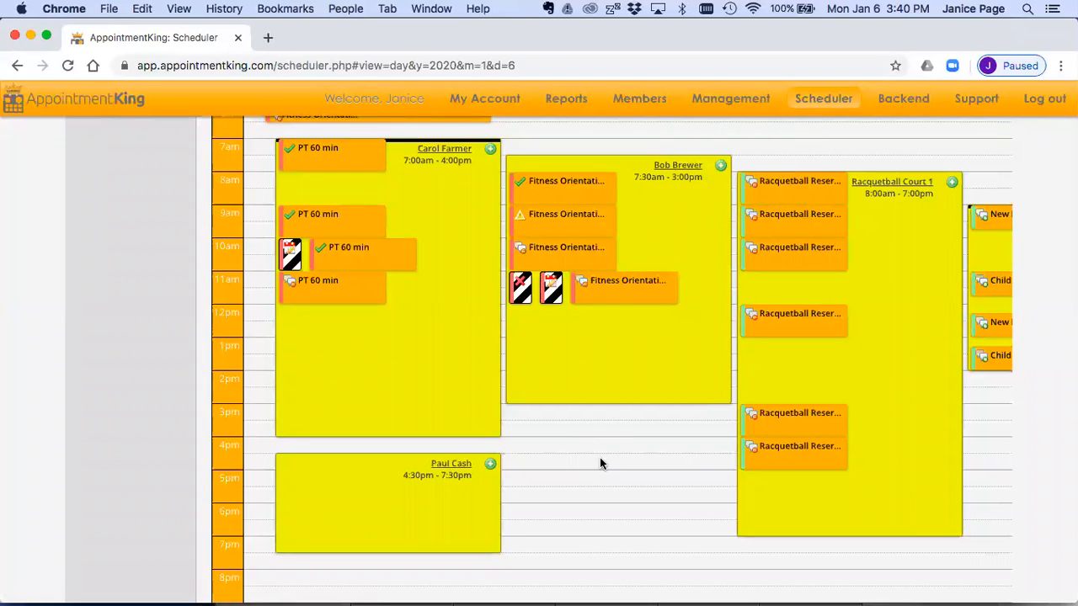
click(600, 457)
click(771, 95)
Step: Check which appointment types can be booked in the 7:00 am and 7:30 am availabilities, closing each form without booking
click(490, 149)
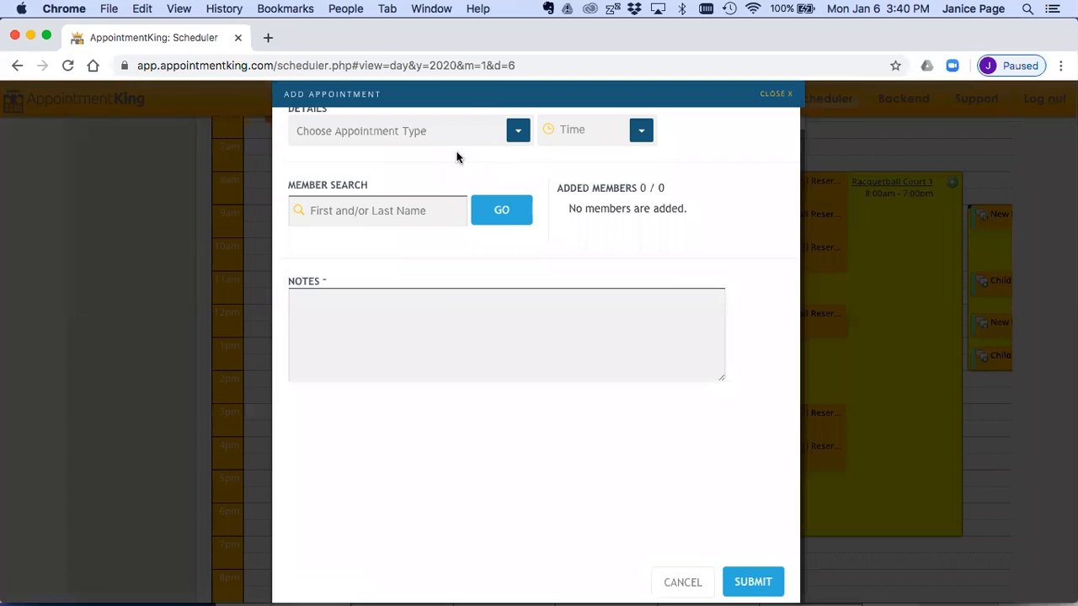
click(517, 152)
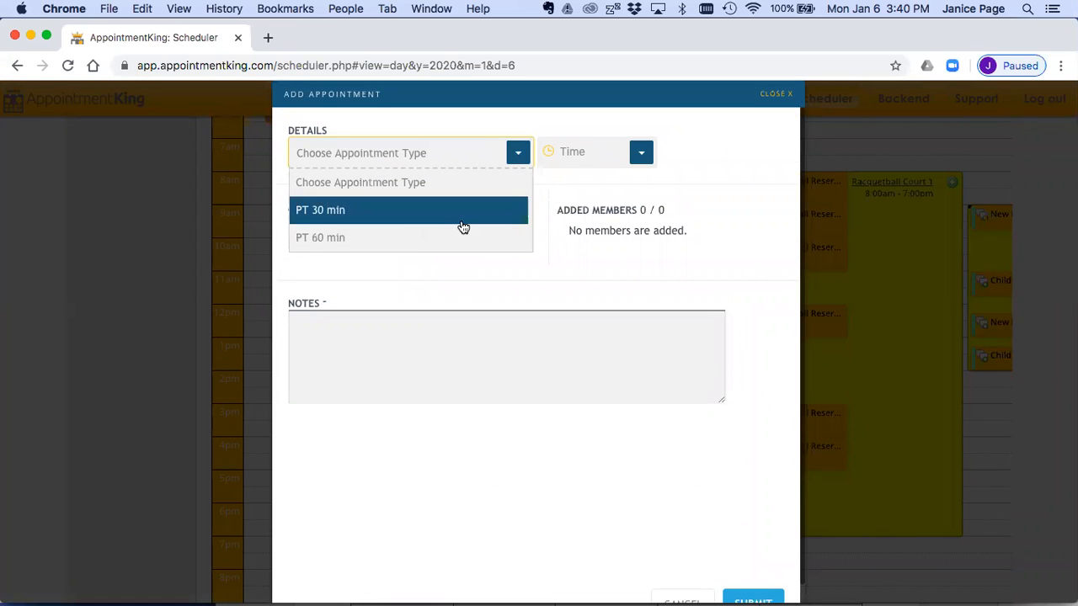
click(774, 98)
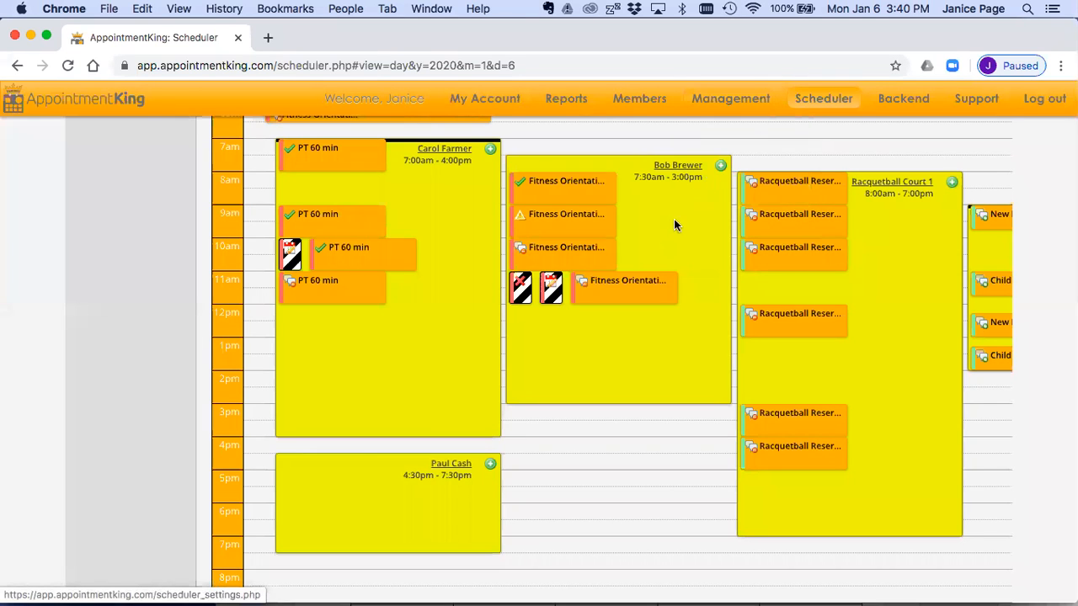
click(722, 166)
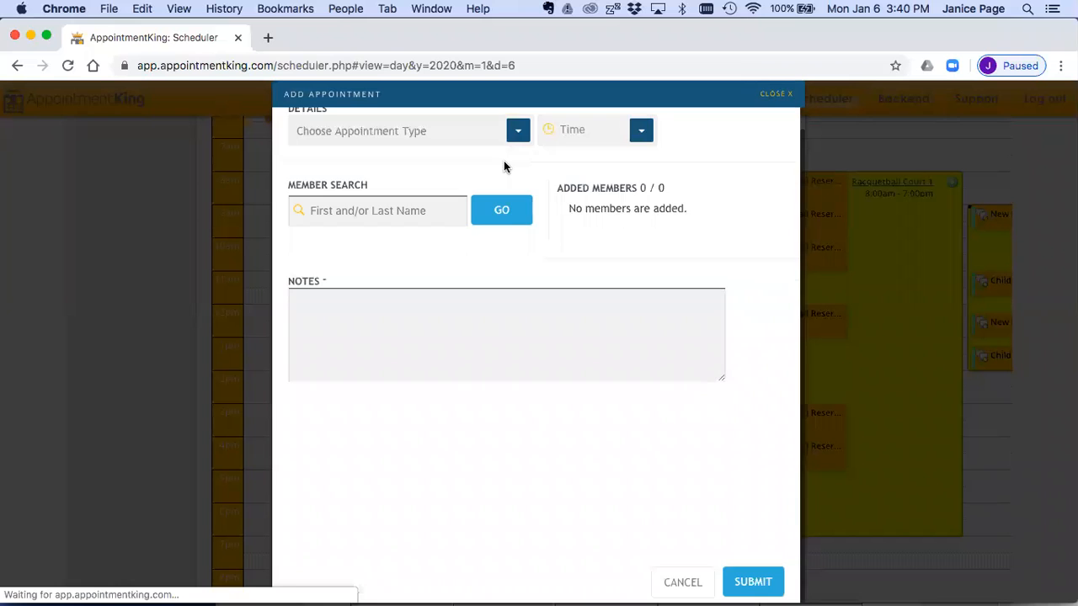
click(518, 133)
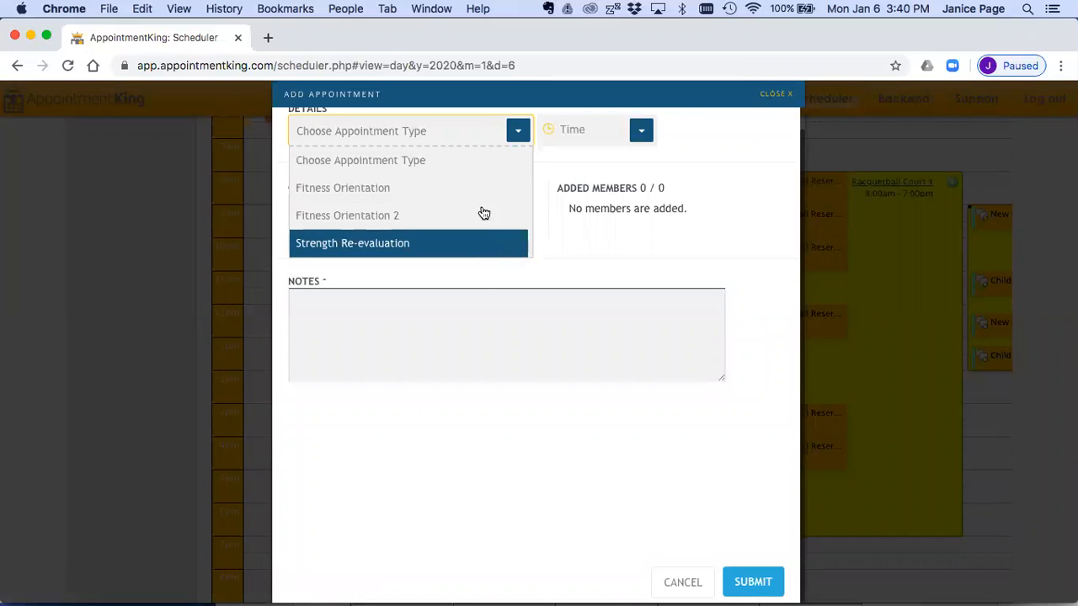
click(766, 97)
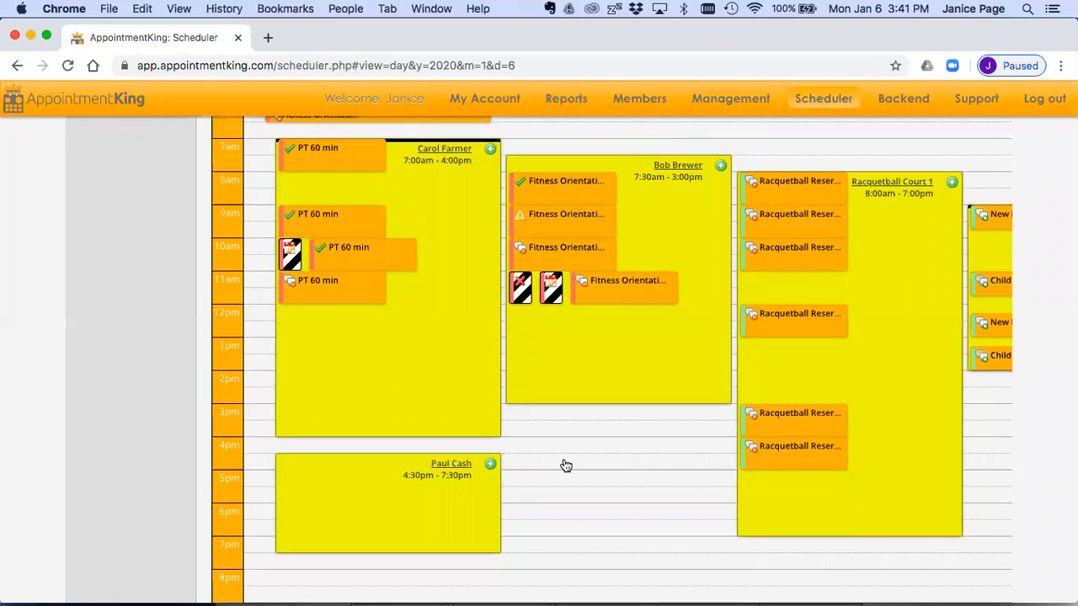
Step: Look through all appointment types bookable in the 4:30 pm availability and close the form without booking
click(489, 465)
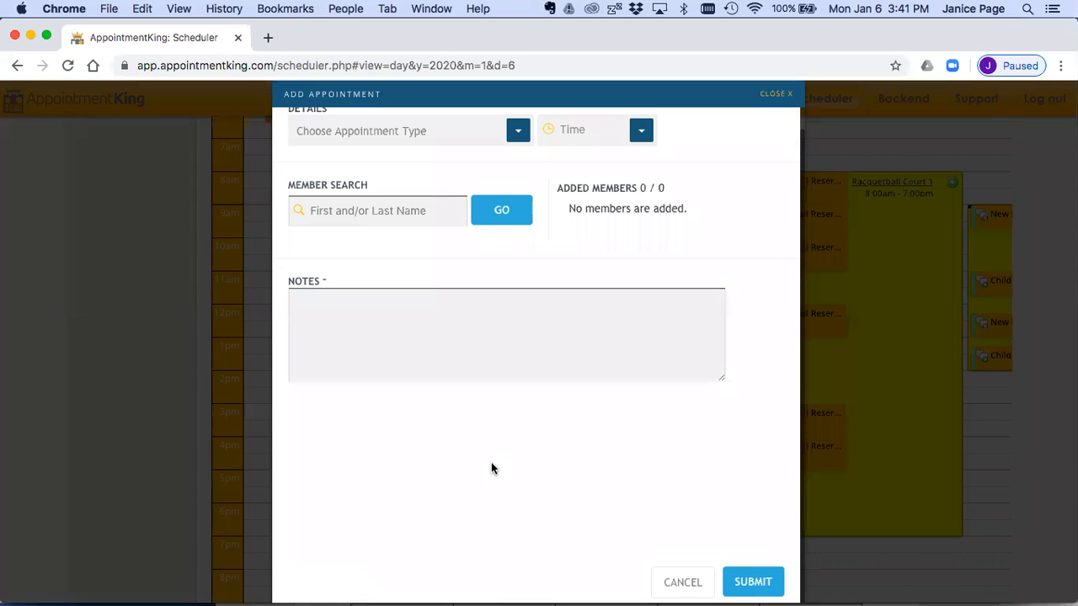
scroll(480, 429, up, 1)
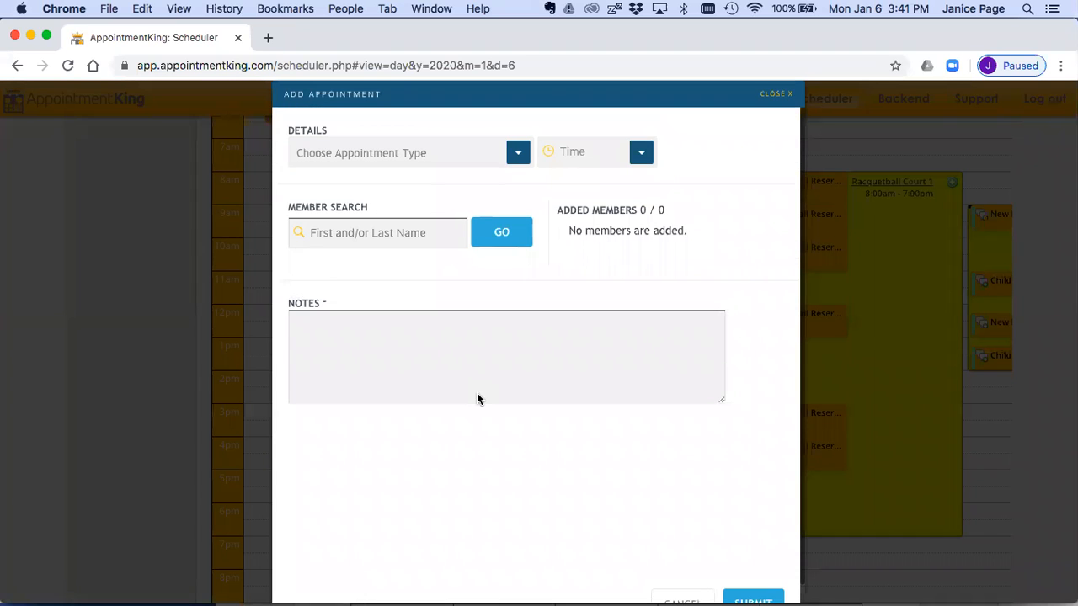
click(515, 153)
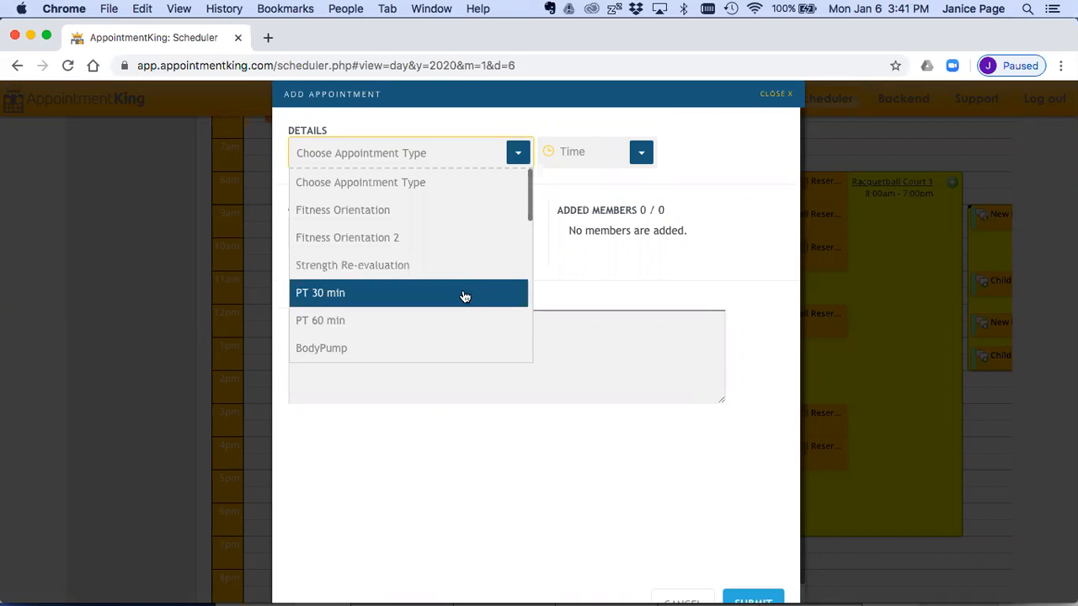
scroll(462, 295, down, 1)
scroll(462, 295, down, 3)
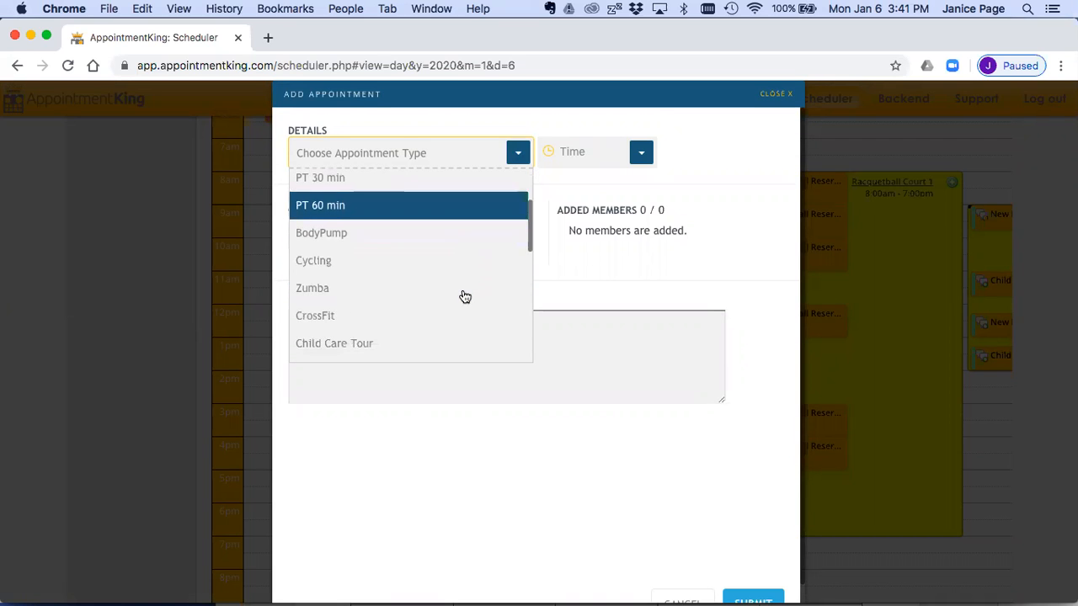
scroll(440, 312, down, 3)
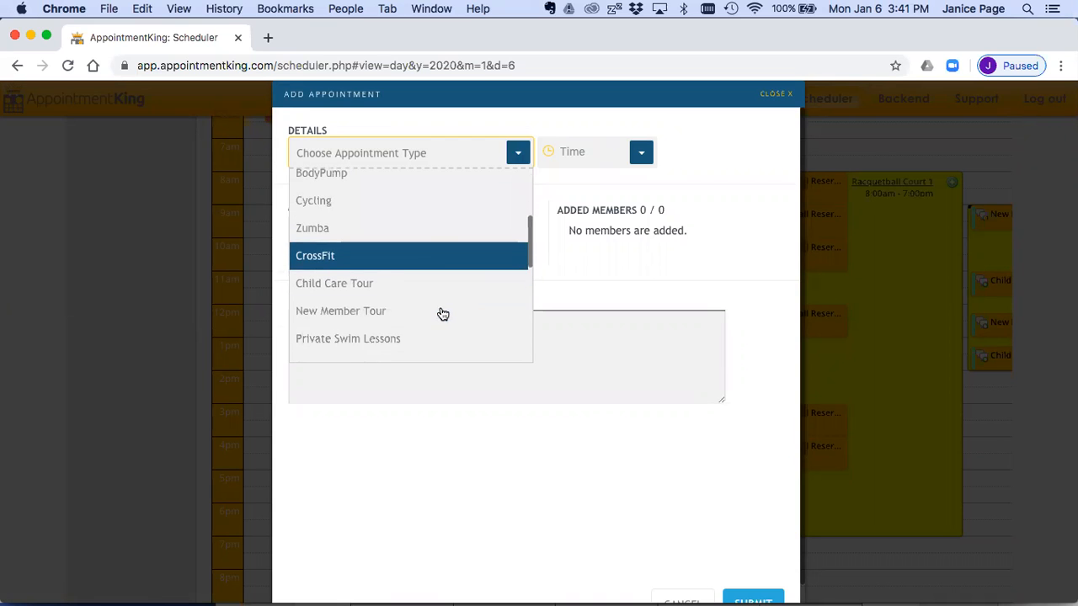
scroll(423, 321, down, 5)
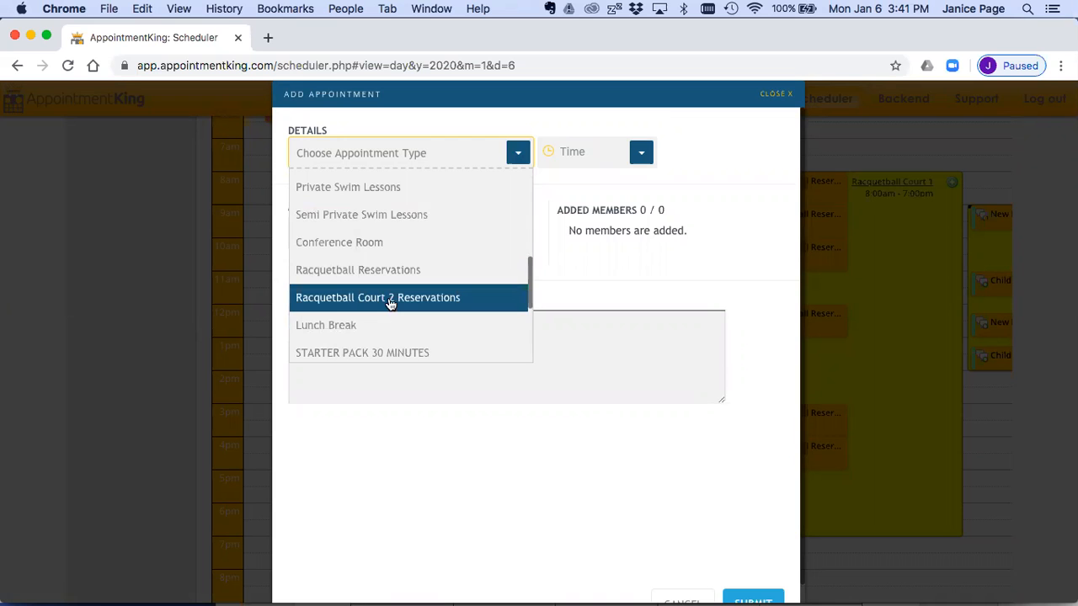
scroll(390, 307, down, 1)
scroll(391, 307, down, 1)
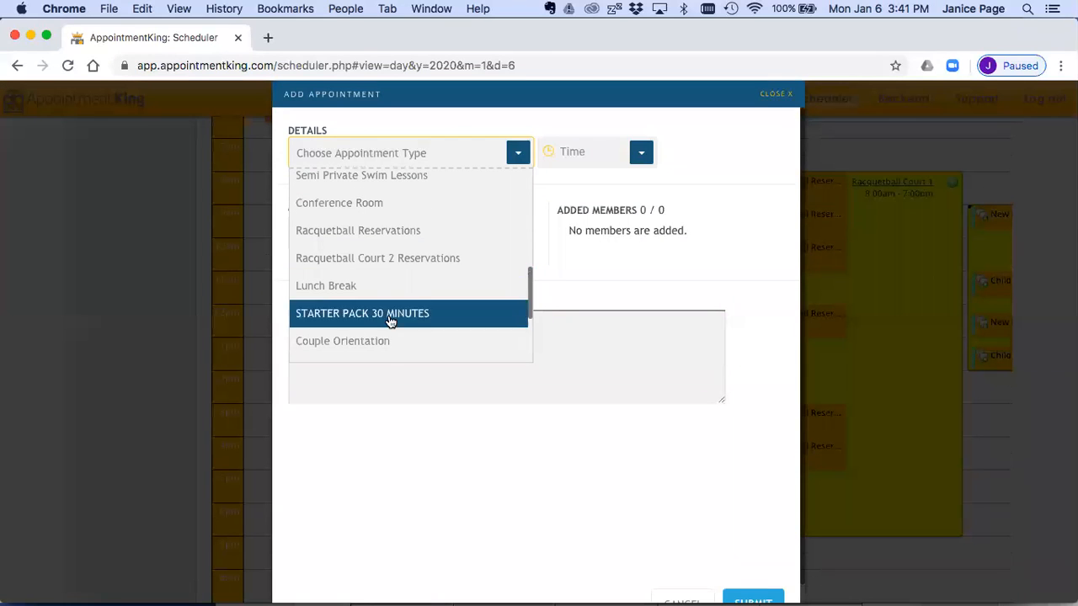
scroll(385, 335, down, 2)
scroll(385, 335, down, 4)
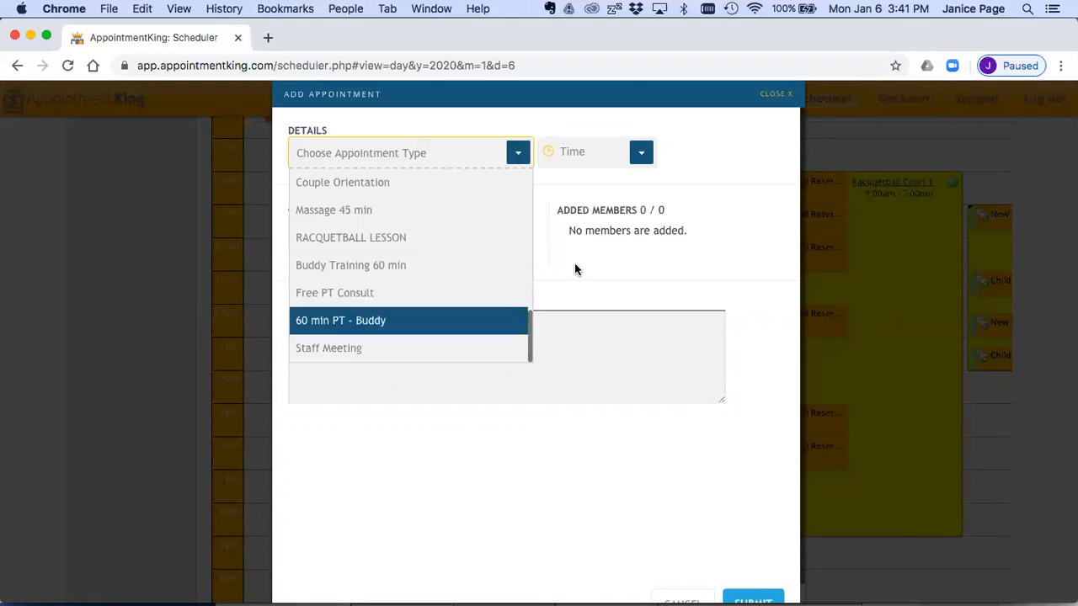
click(767, 93)
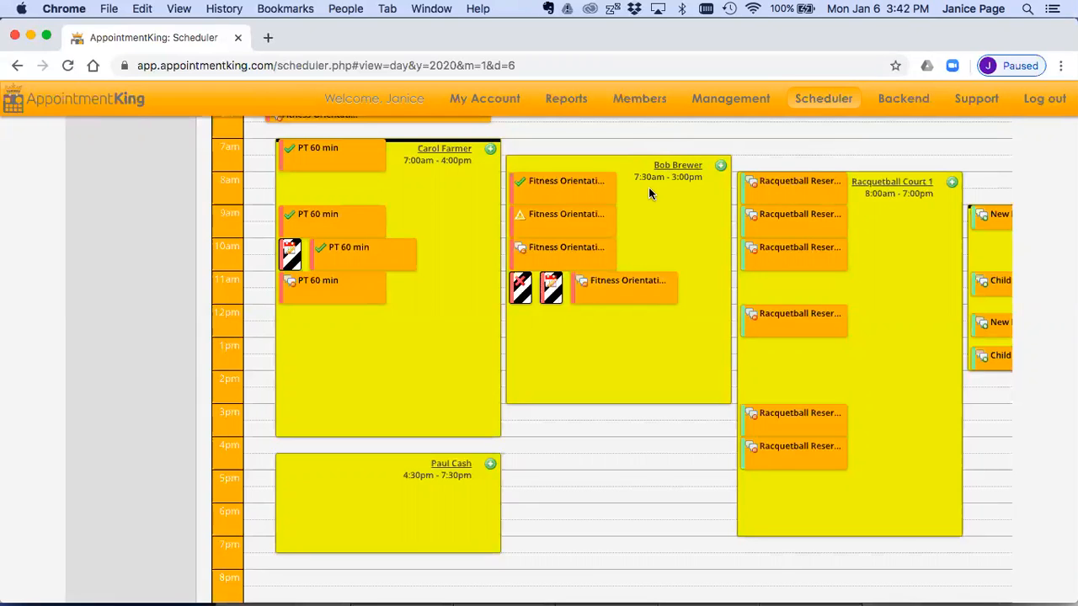
Step: Start a new availability in the empty 5:00 pm slot and assign it to the employee from the 7:30 am availability
click(575, 482)
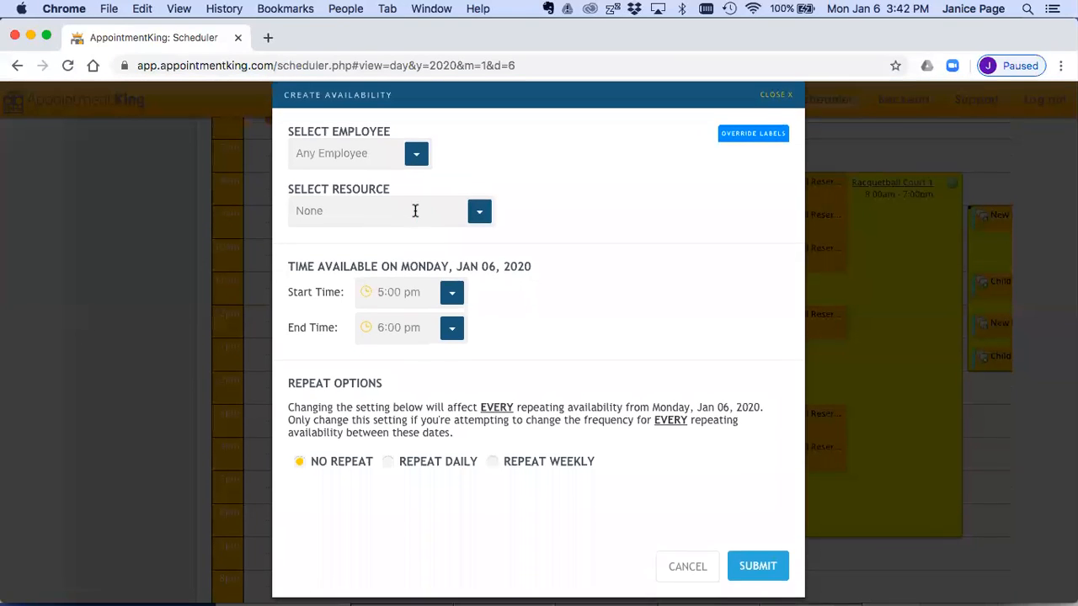
click(415, 153)
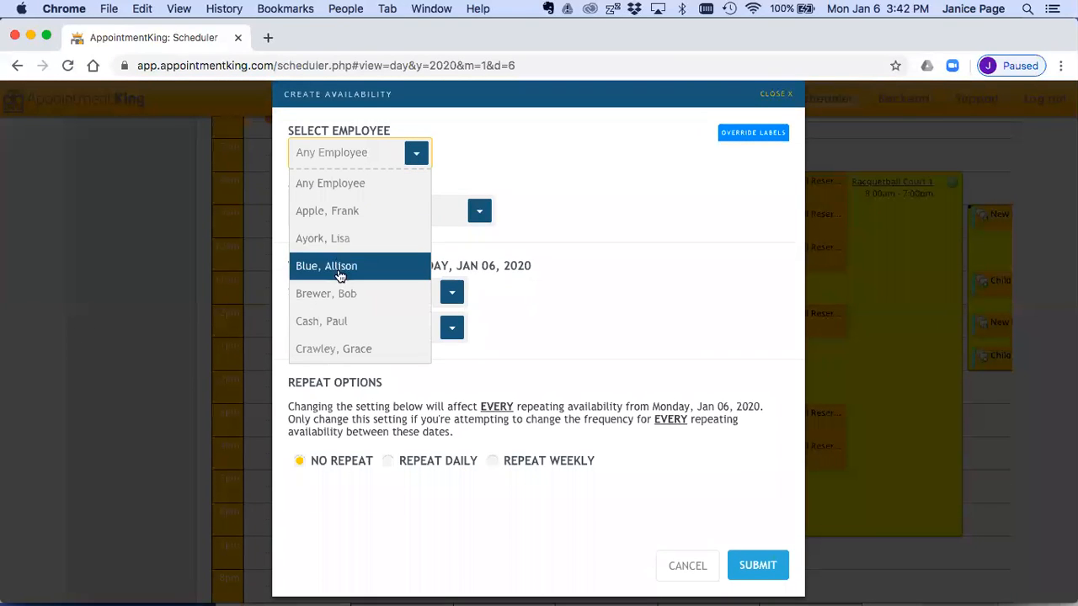
scroll(331, 317, down, 2)
scroll(331, 317, up, 3)
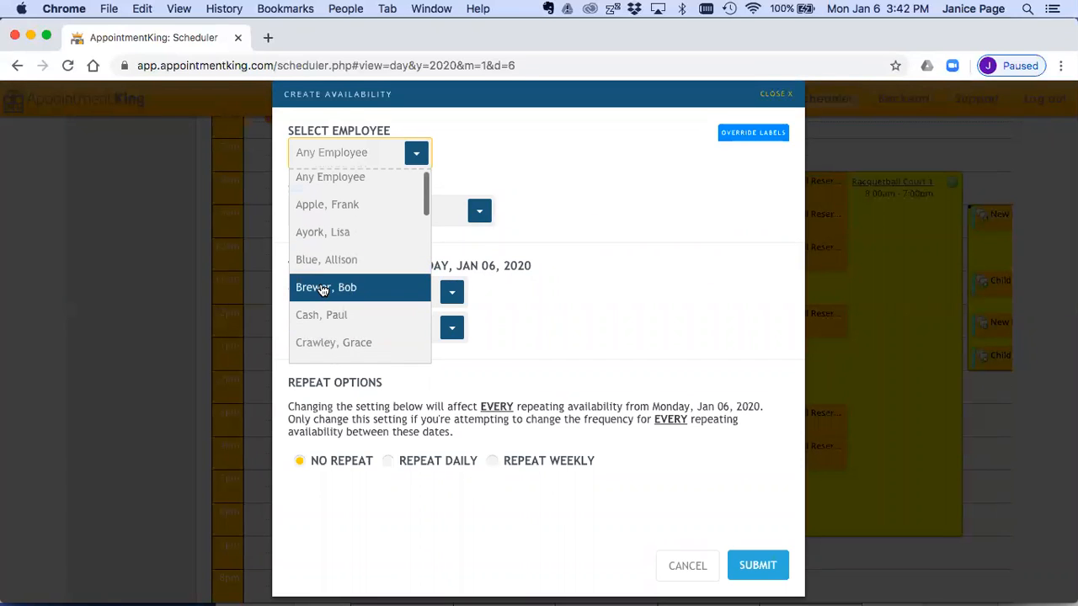
click(323, 286)
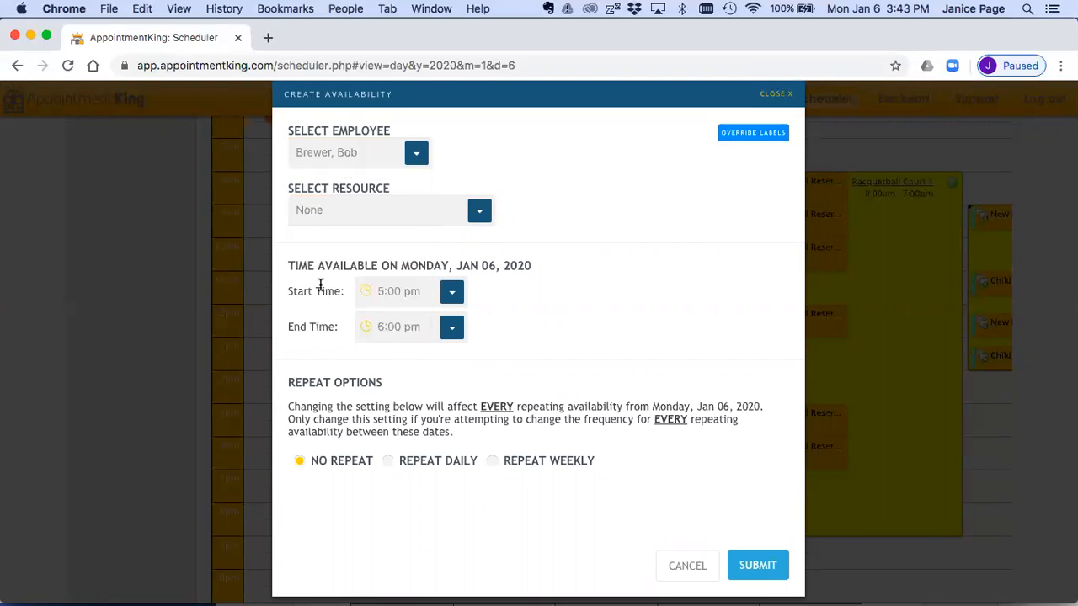
Step: Set the new availability's start time to 6:00 pm and its end time to 9:00 pm
click(392, 292)
text(6)
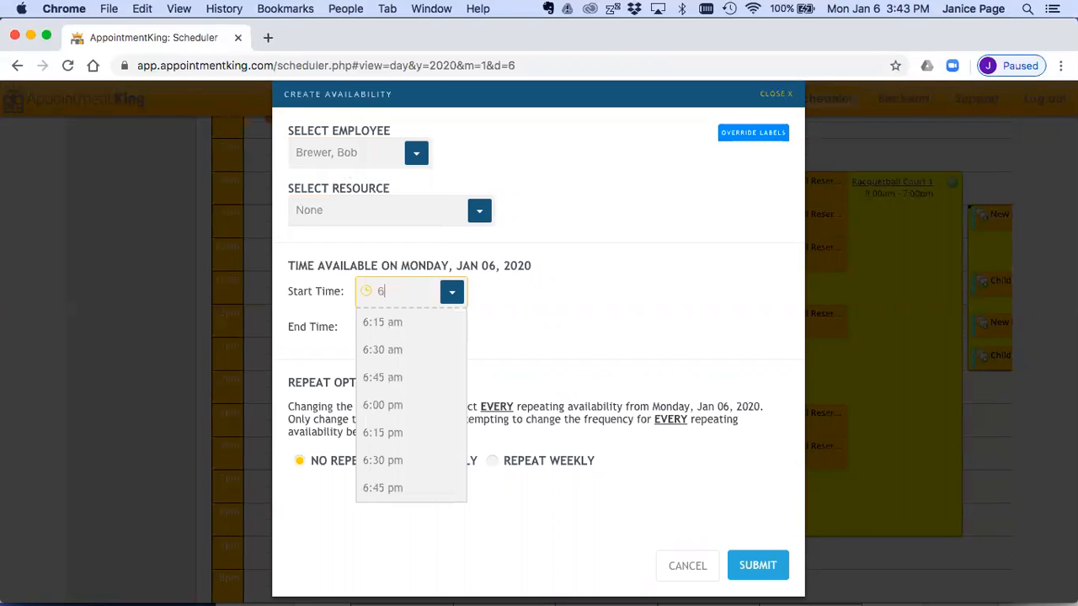
text(:00)
click(383, 349)
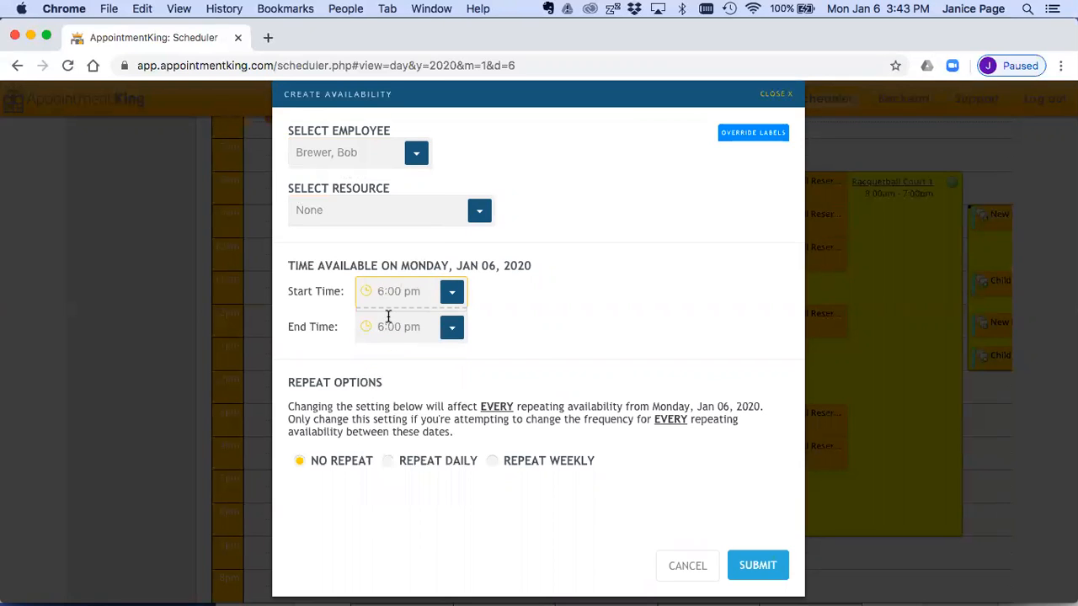
click(386, 326)
text(9:00)
click(386, 386)
Step: Override the new availability's labels, replacing Fitness Orientation with Personal Training 30 Min and Personal Training 60 Min, and submit it
click(740, 136)
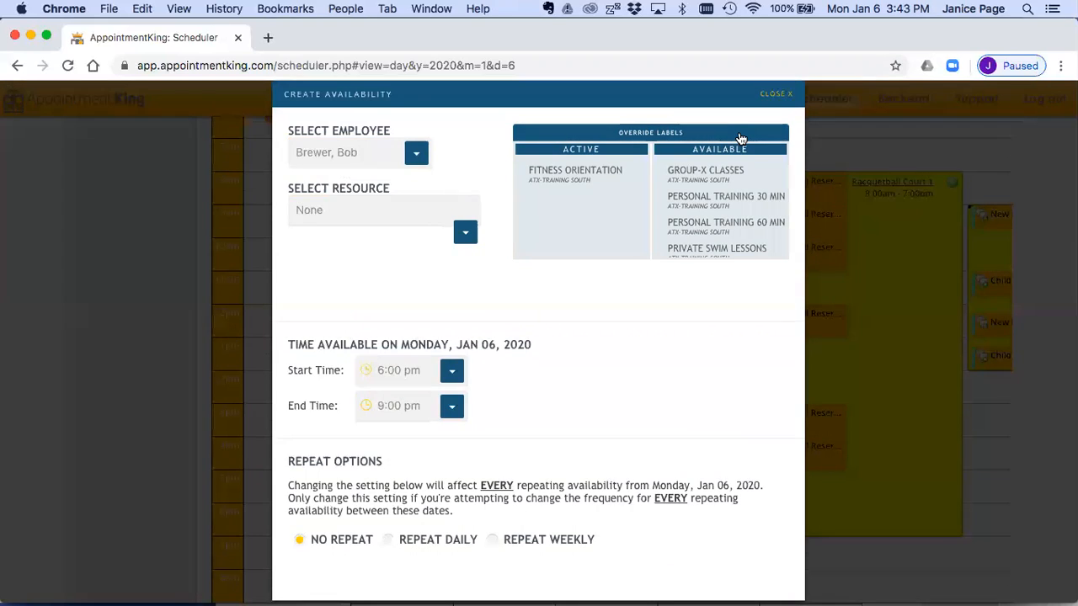
mouse_move(609, 168)
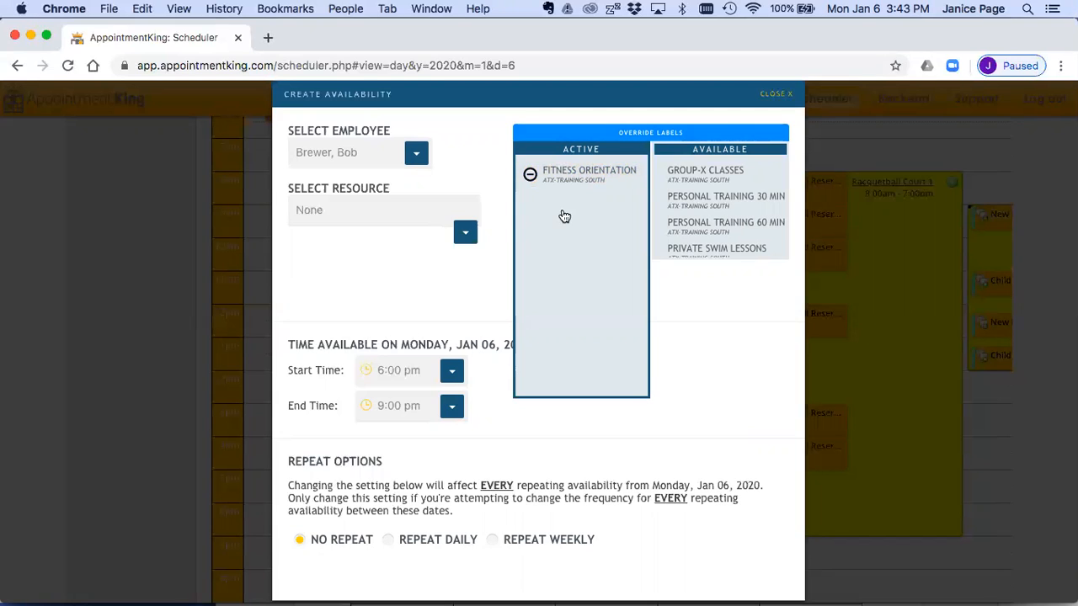
click(531, 176)
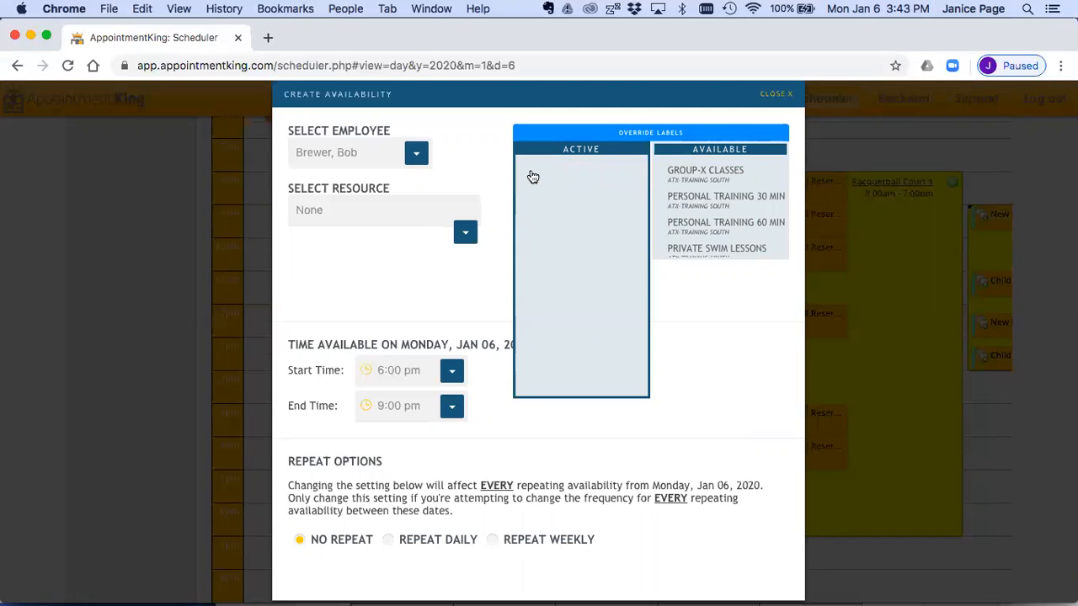
mouse_move(670, 202)
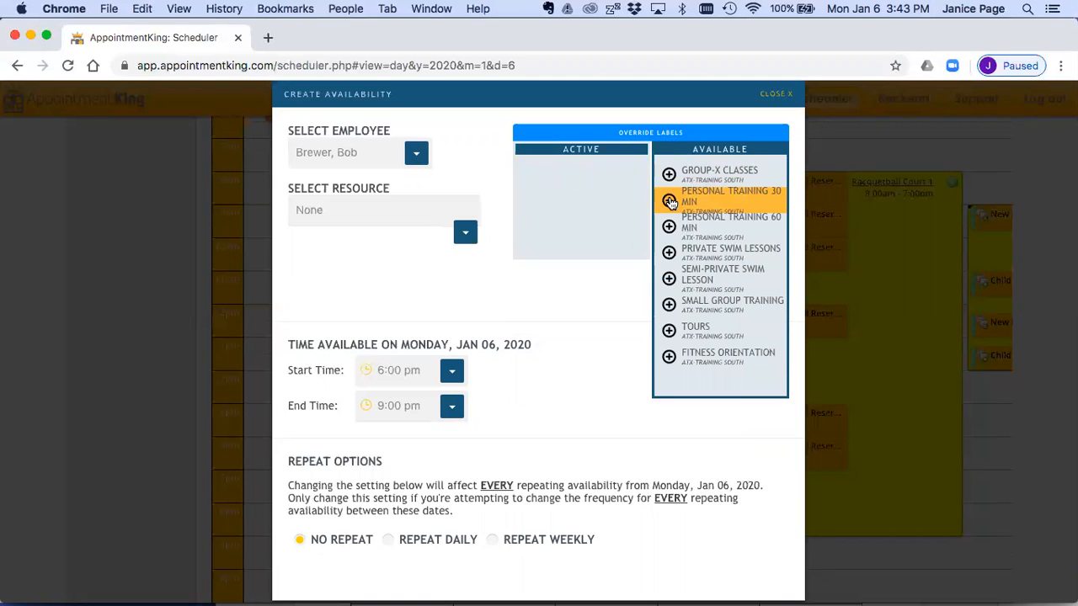
click(670, 201)
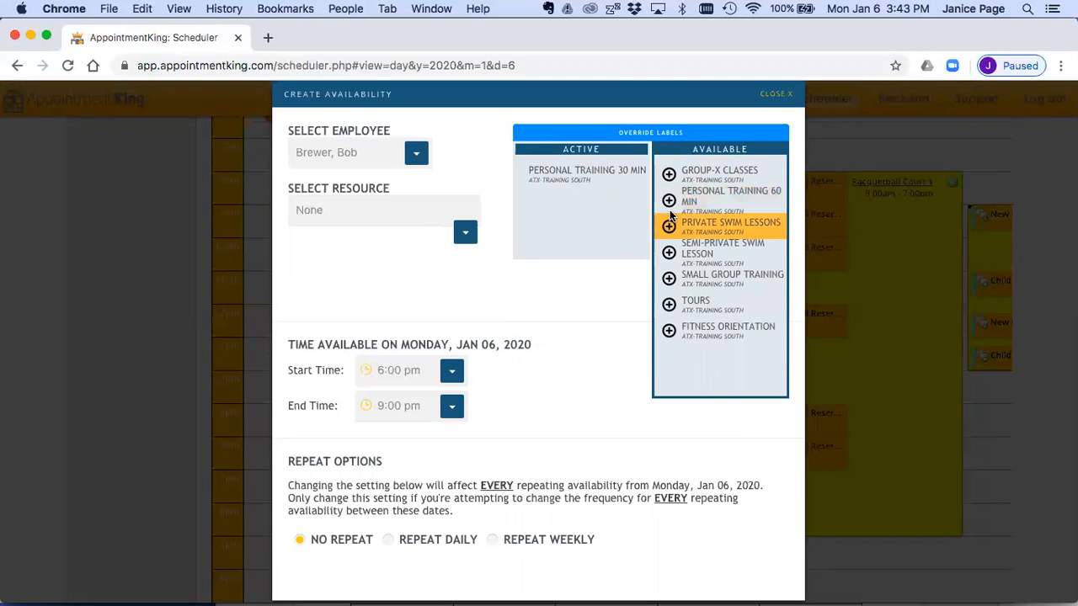
click(670, 200)
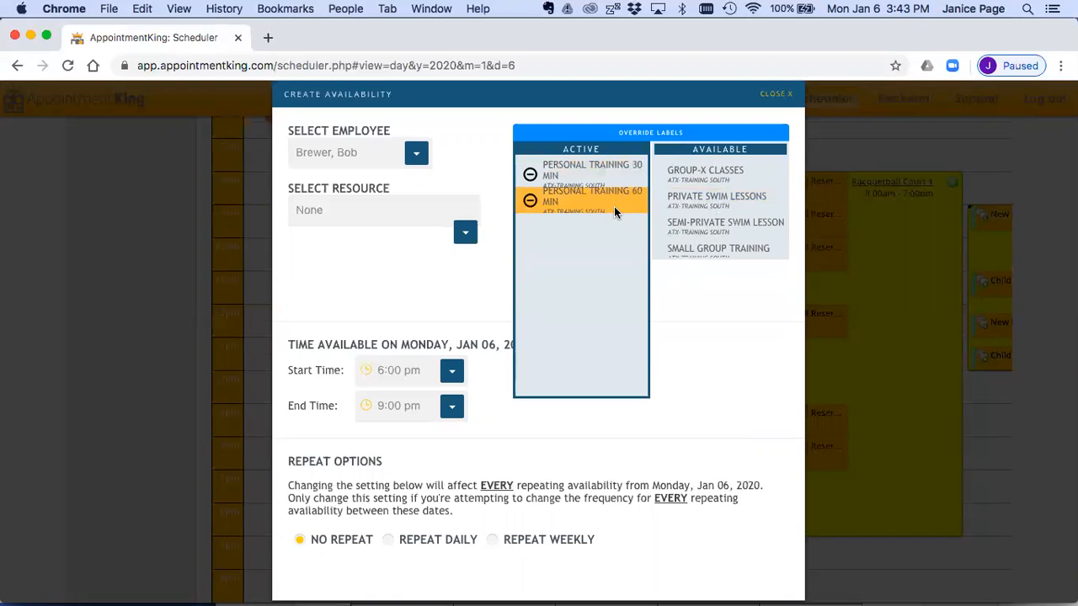
scroll(702, 353, down, 2)
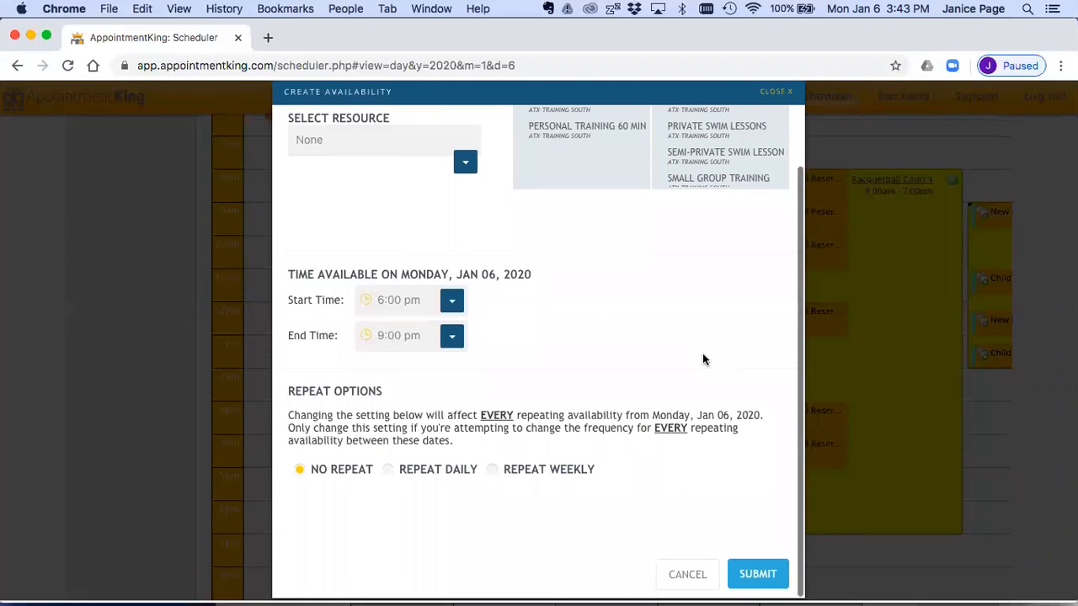
click(751, 575)
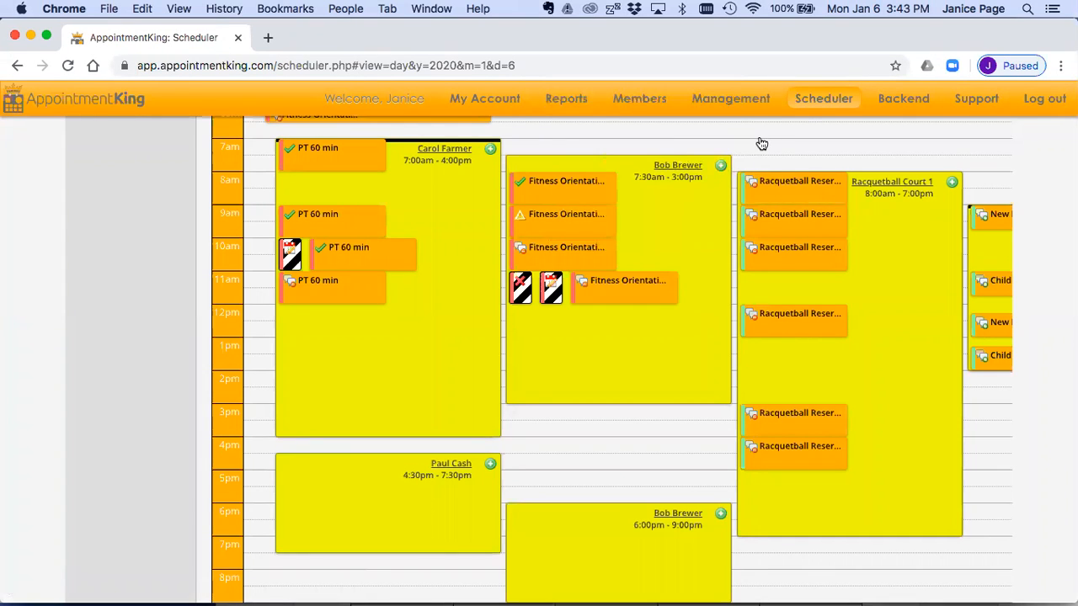
Step: Compare the appointment types bookable in the 7:30 am and 6:00 pm availabilities, closing each form without booking
mouse_move(743, 106)
click(720, 166)
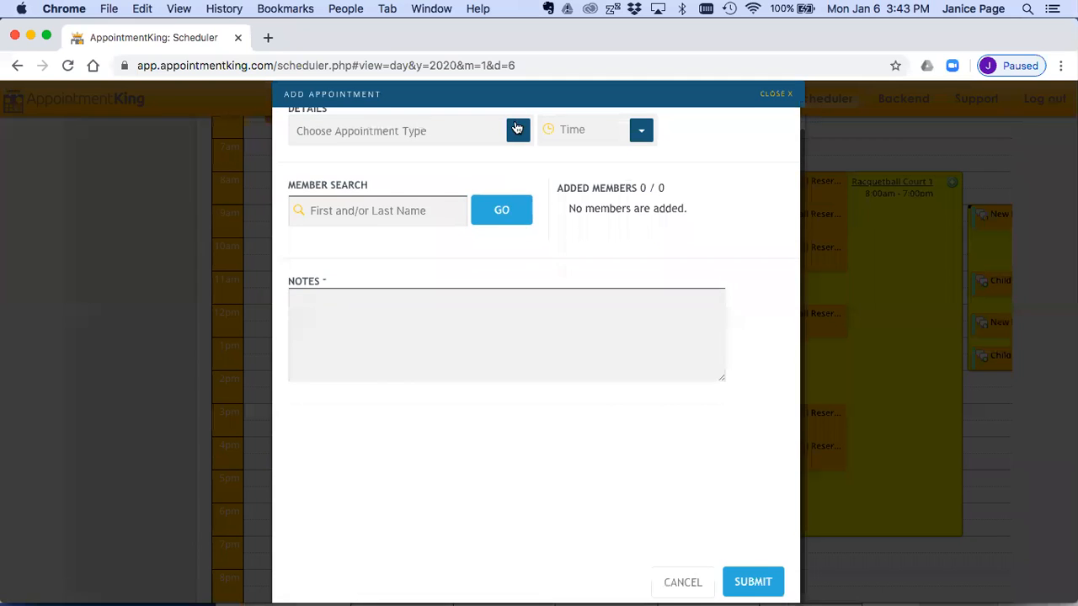
click(513, 135)
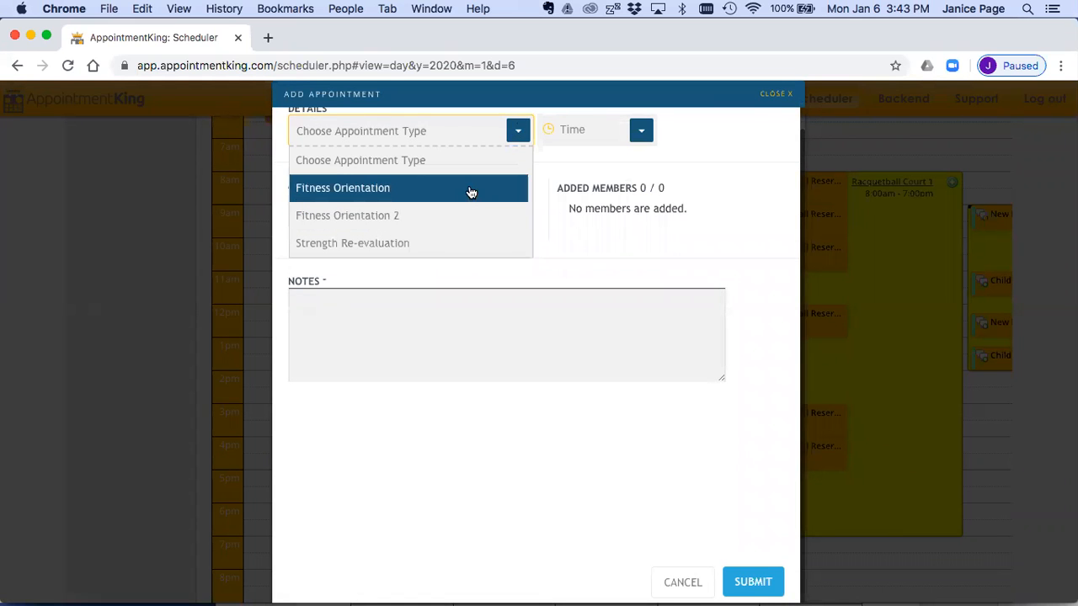
click(770, 97)
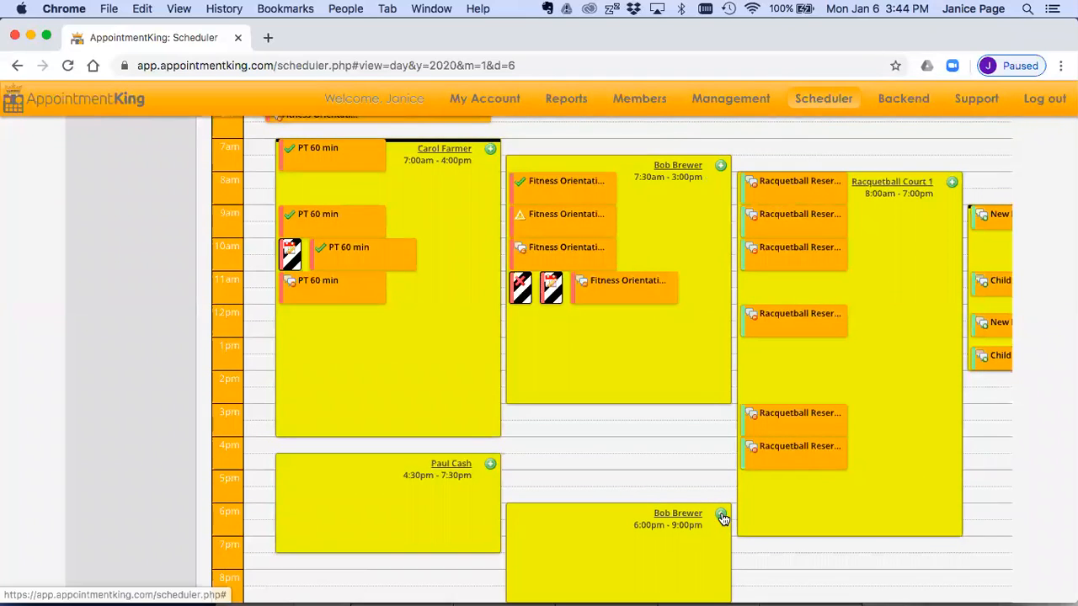
click(721, 510)
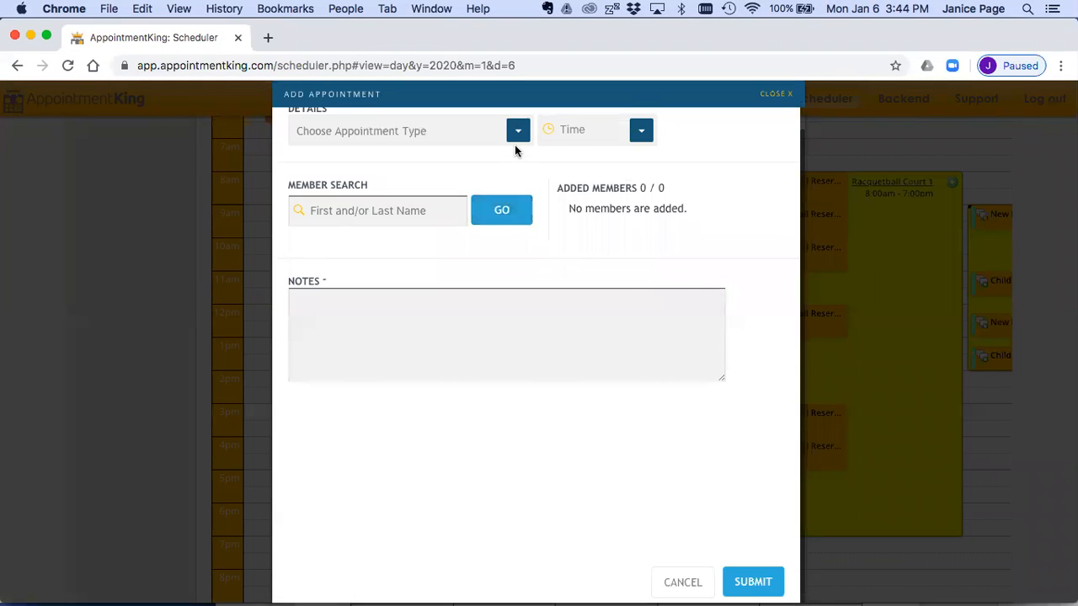
click(517, 153)
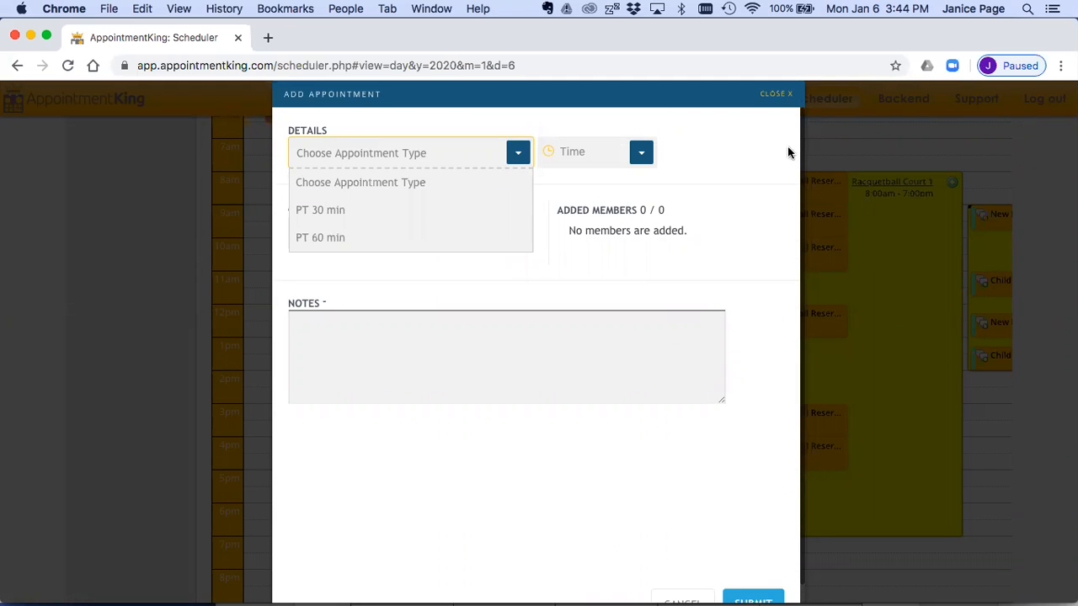
click(776, 95)
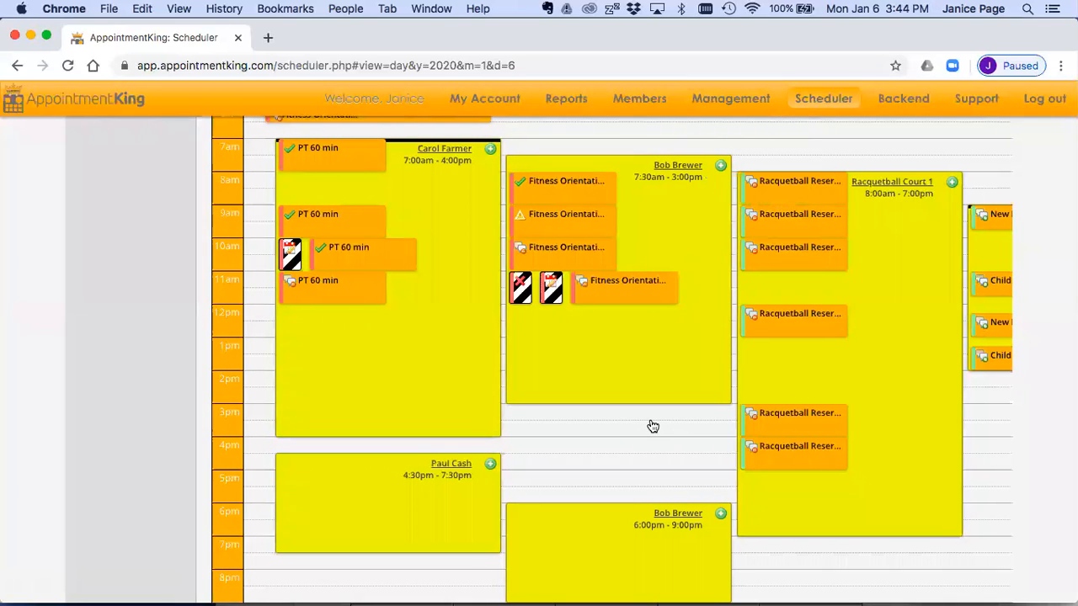
click(653, 426)
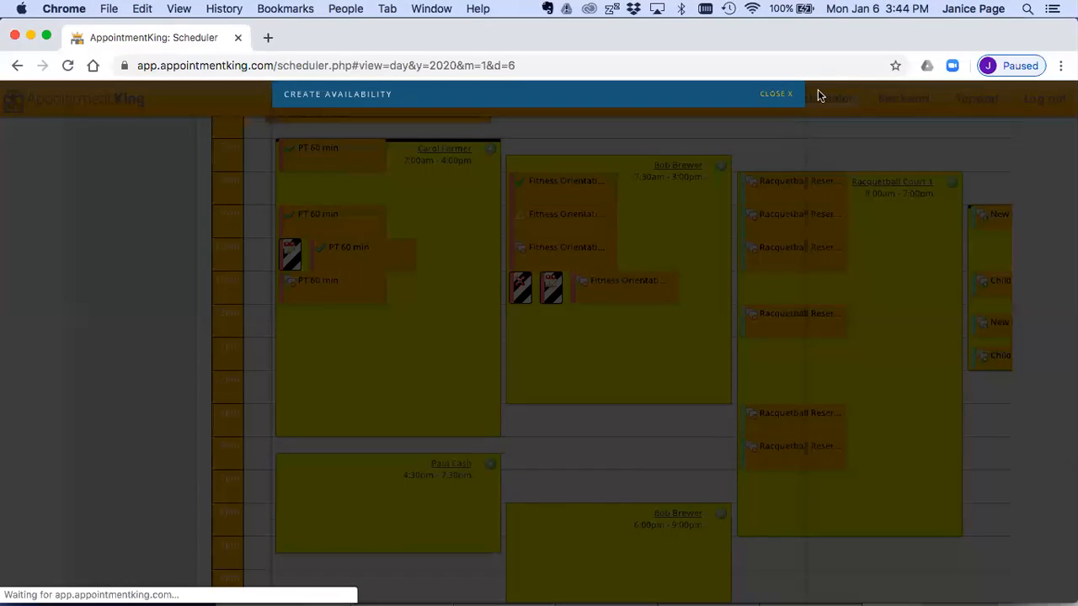
click(774, 96)
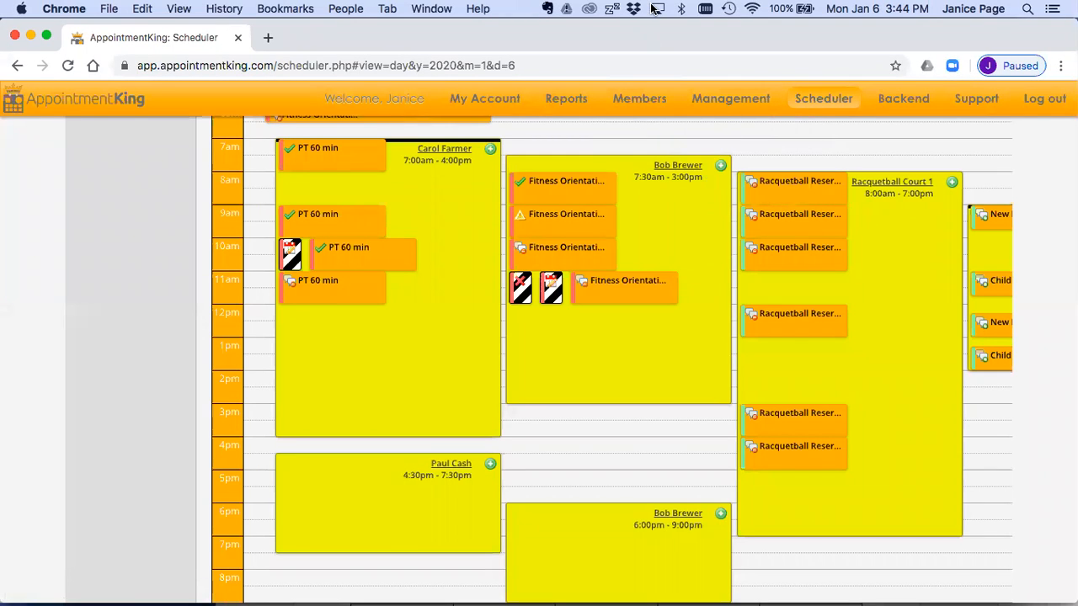
click(572, 130)
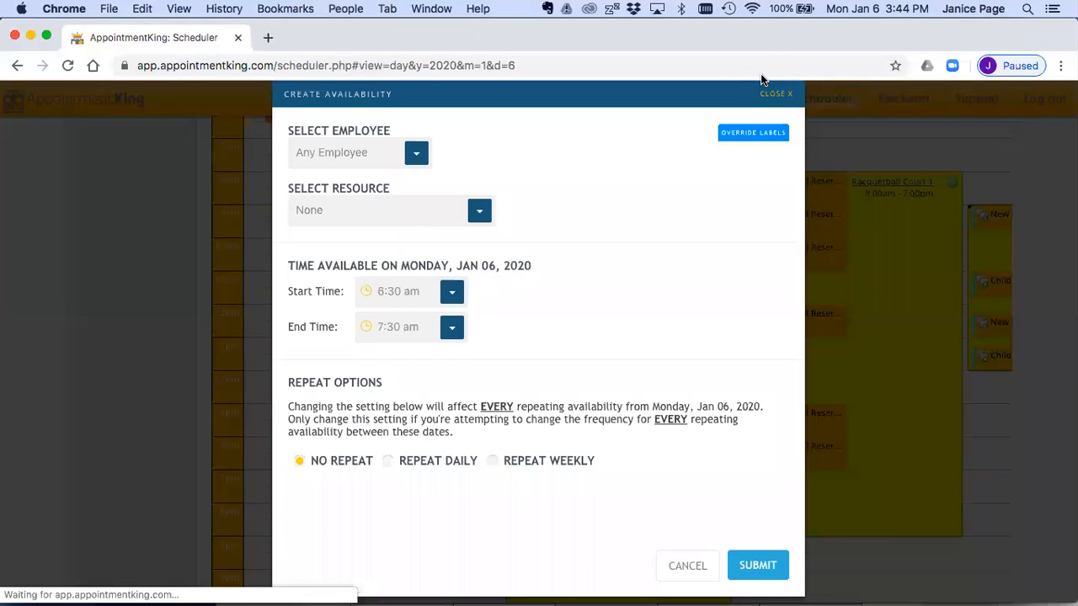
click(767, 99)
Step: Open the New Joins Enrollments report and set its location to ATX-Training Center: ATX-Training South
scroll(873, 144, up, 5)
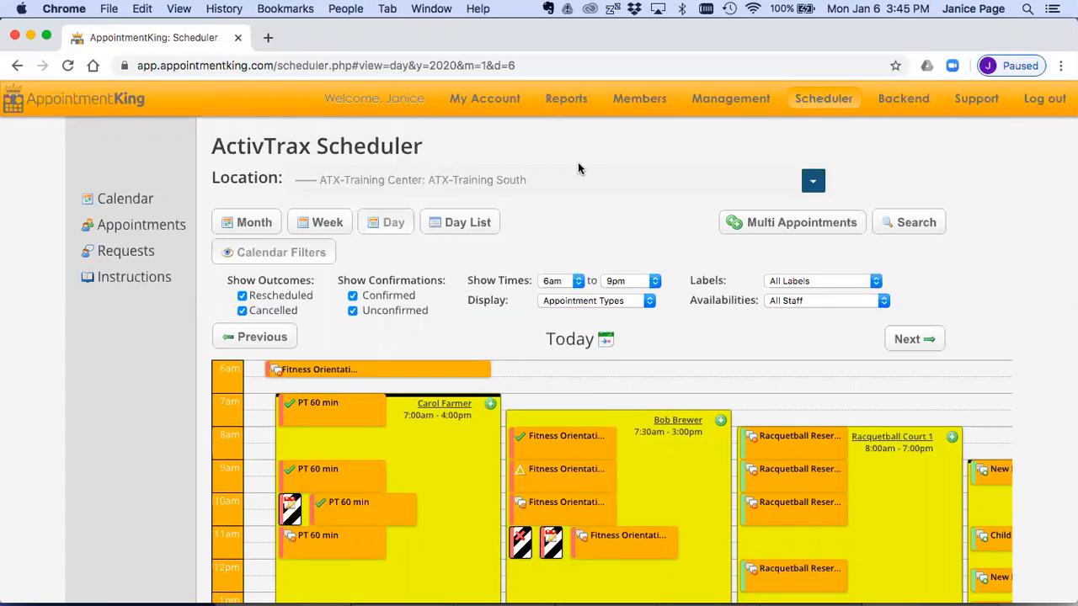
mouse_move(568, 101)
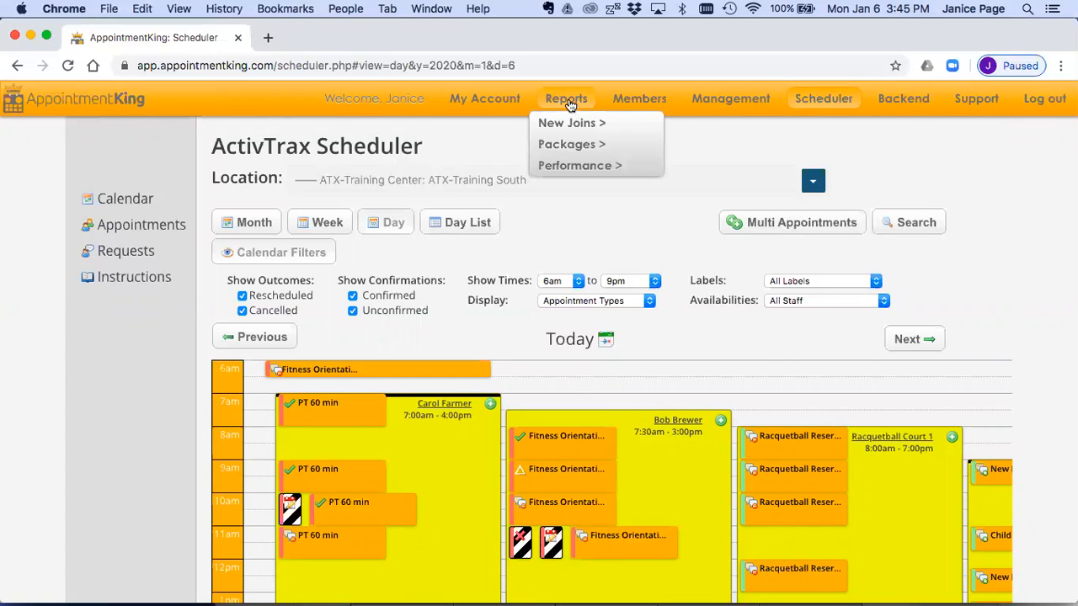
mouse_move(566, 122)
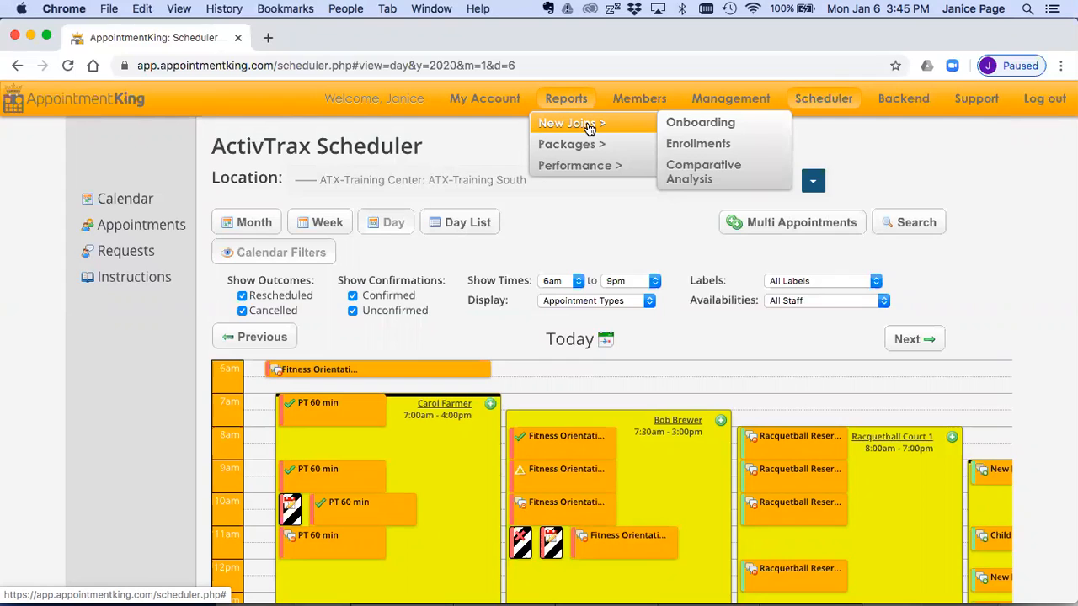
mouse_move(587, 147)
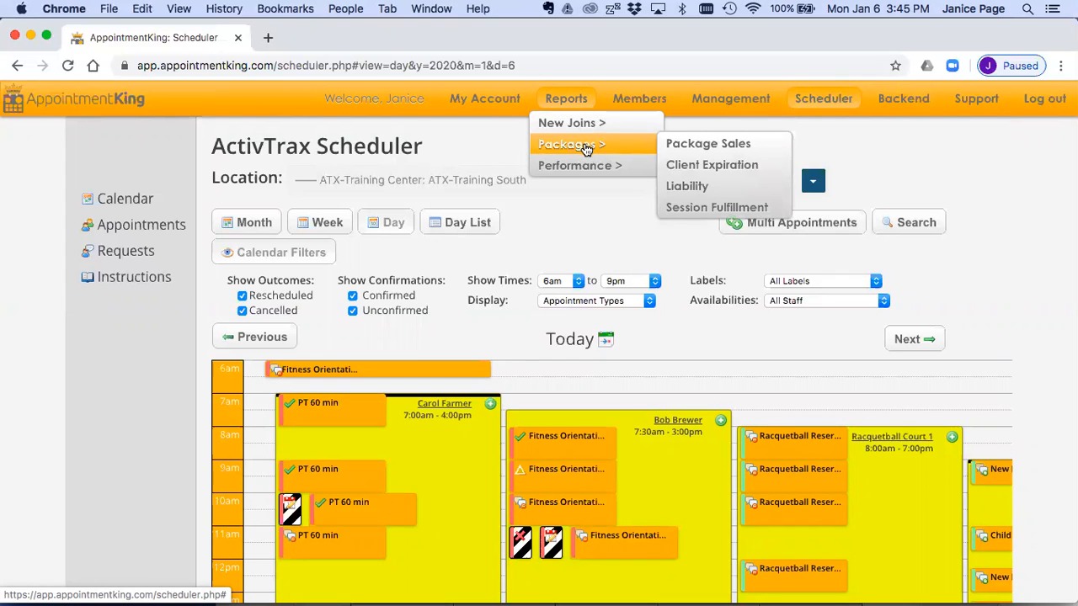
mouse_move(586, 167)
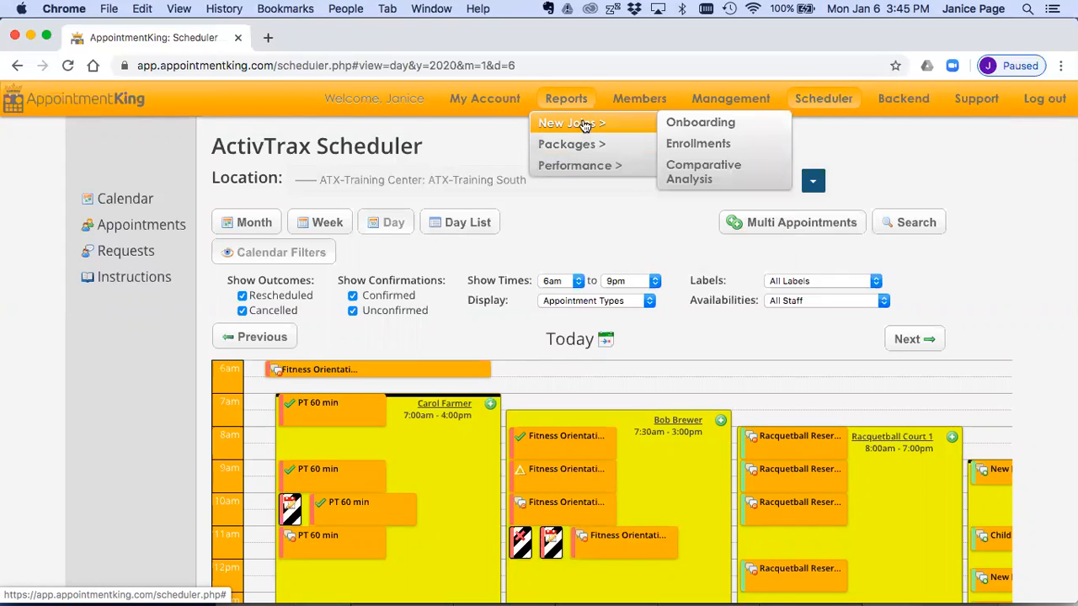
click(675, 145)
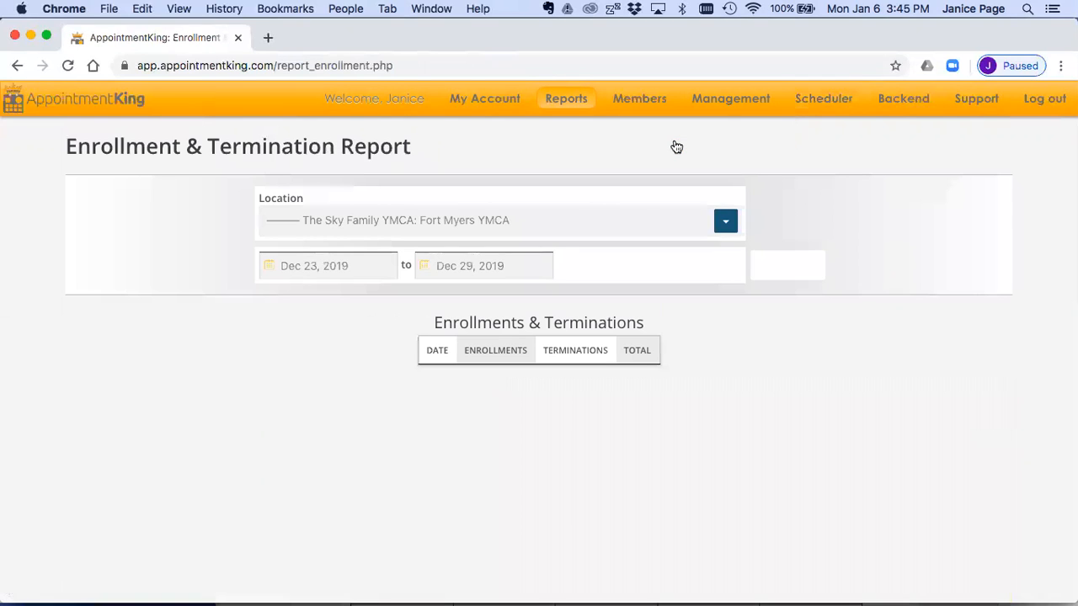
click(578, 222)
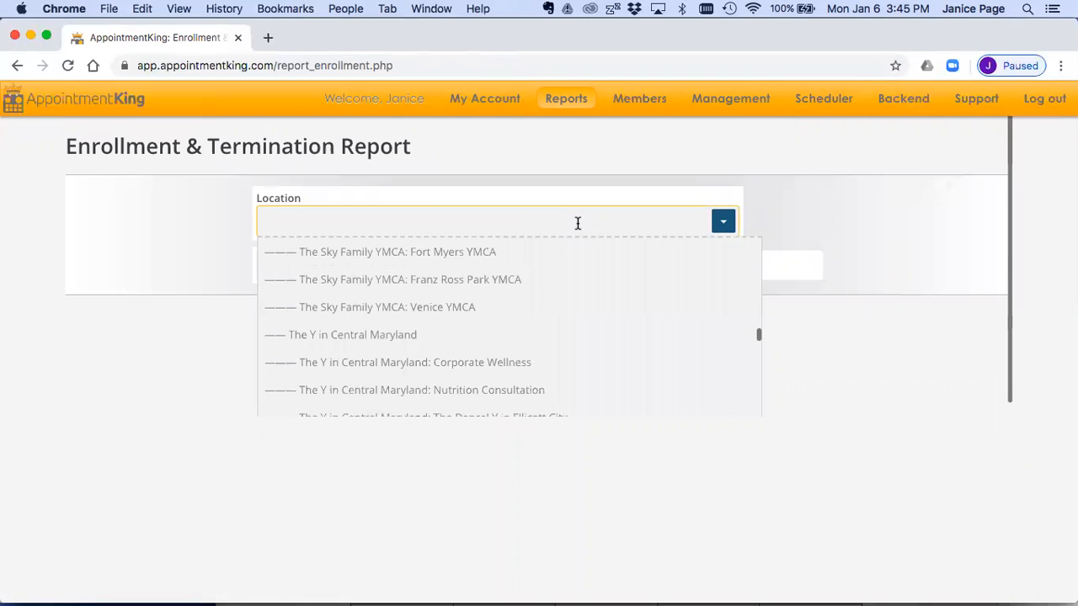
text(atx)
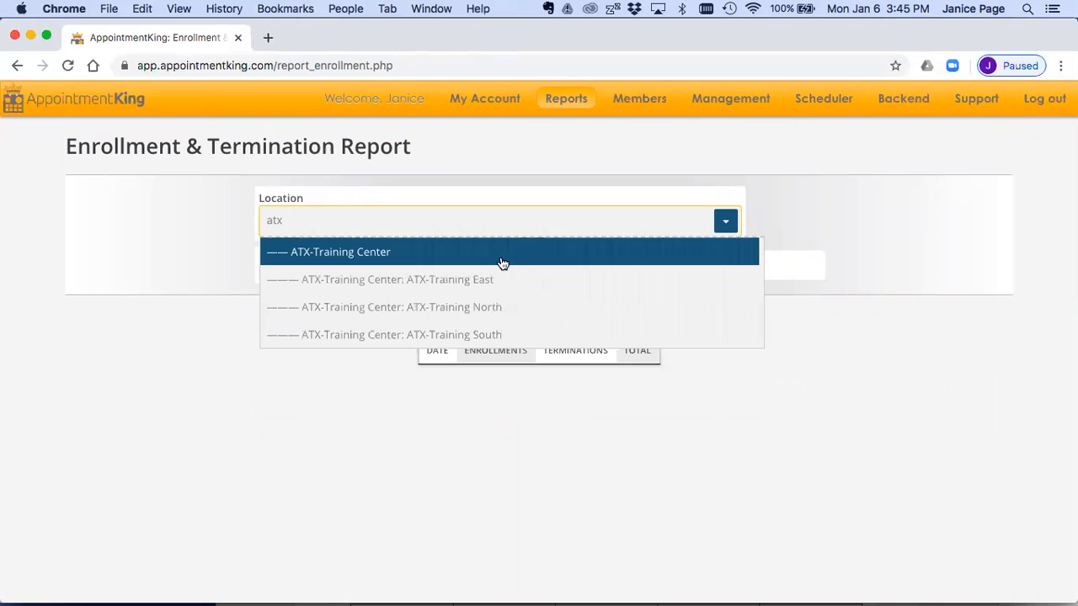
click(464, 335)
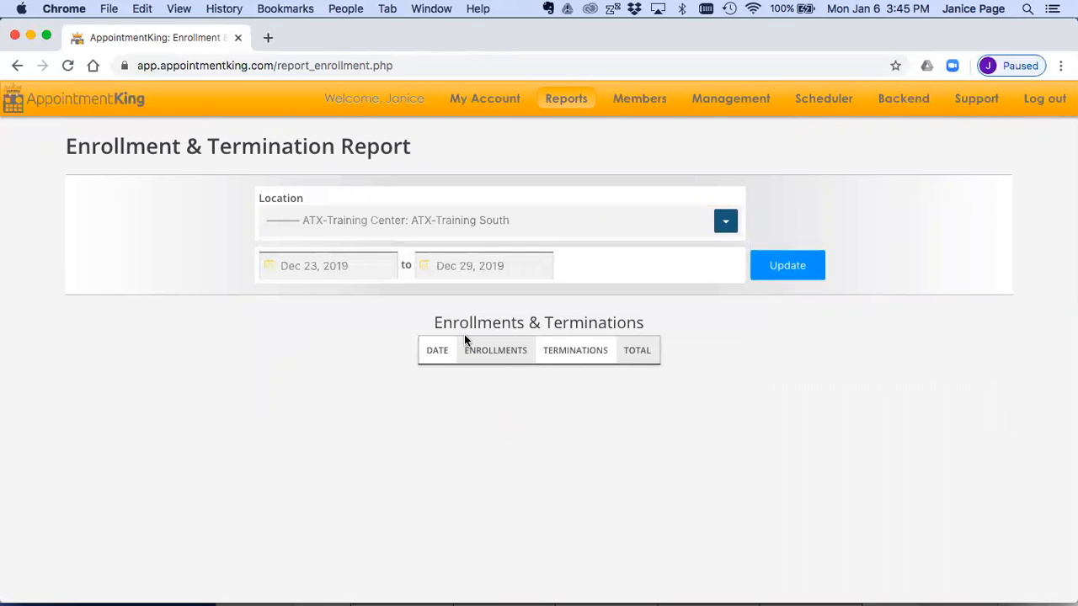
Step: Update the report for Nov 1, 2019 to Jan 6, 2020 and review the enrollments and terminations by date
click(362, 267)
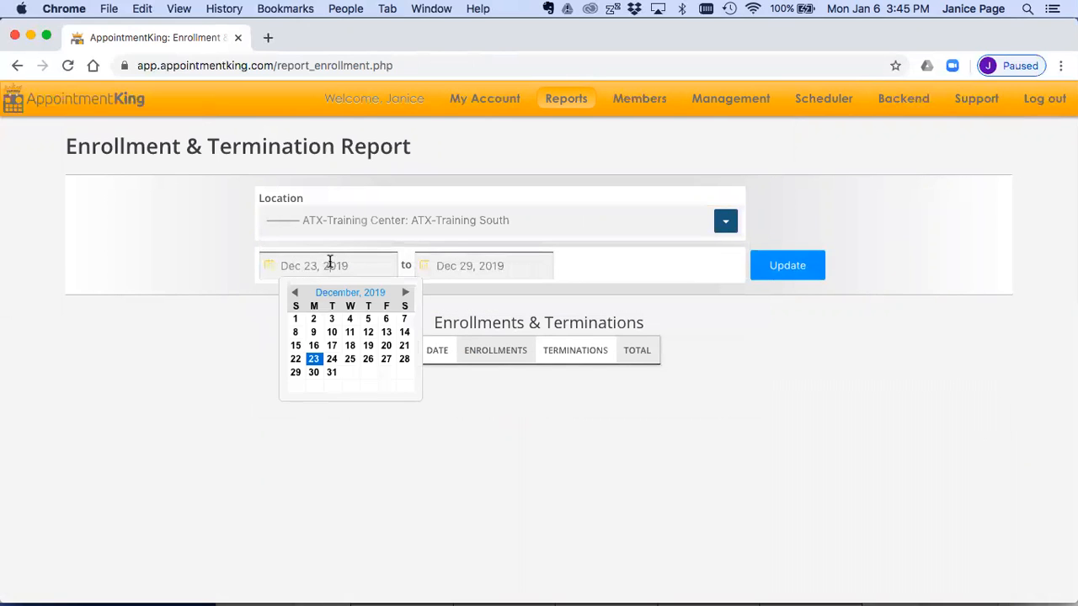
click(293, 294)
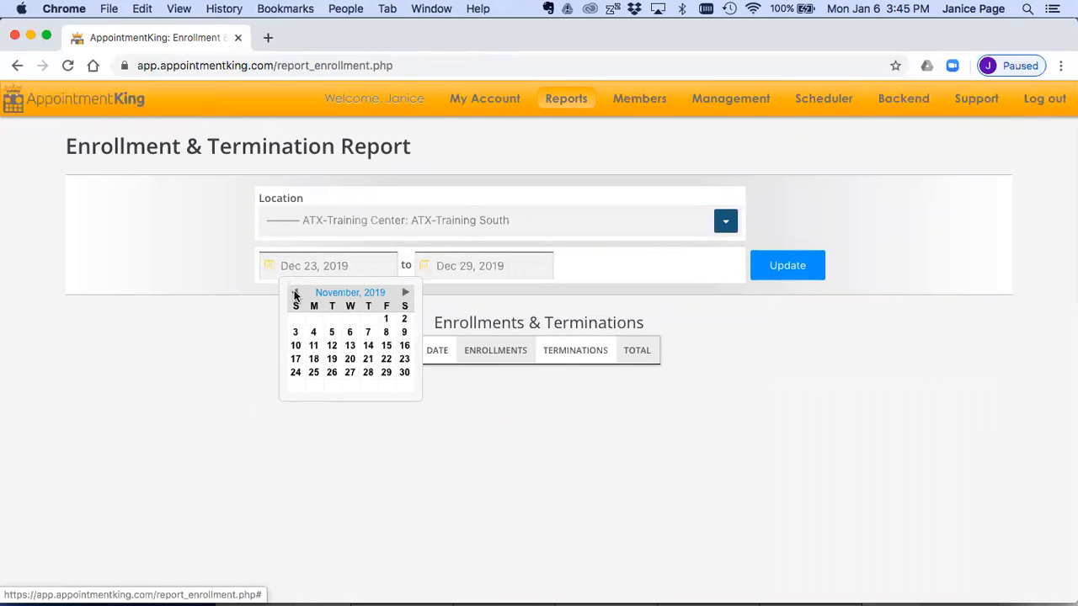
click(385, 322)
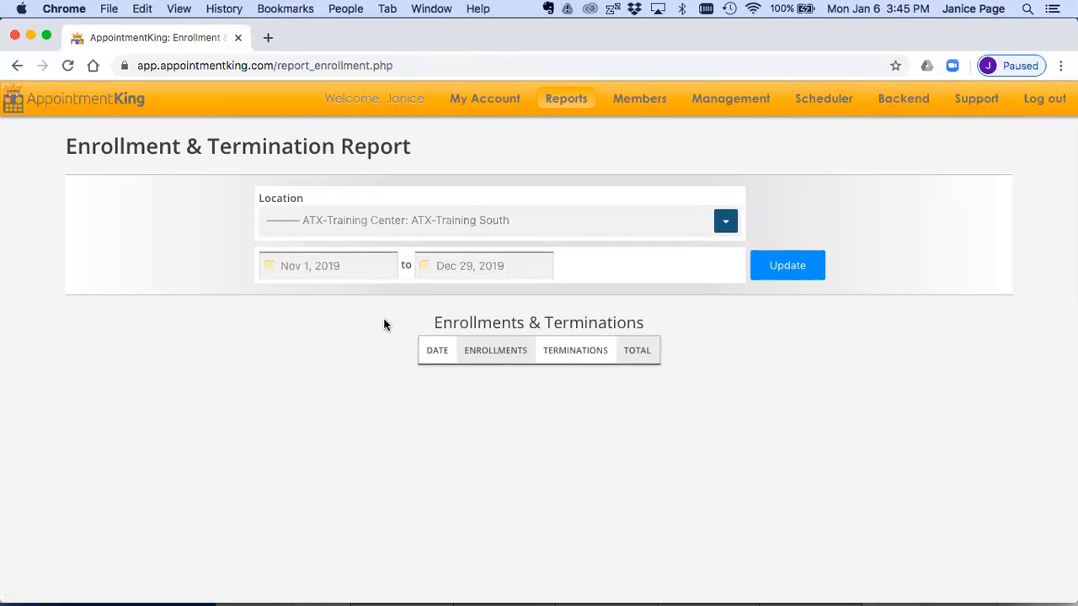
click(464, 266)
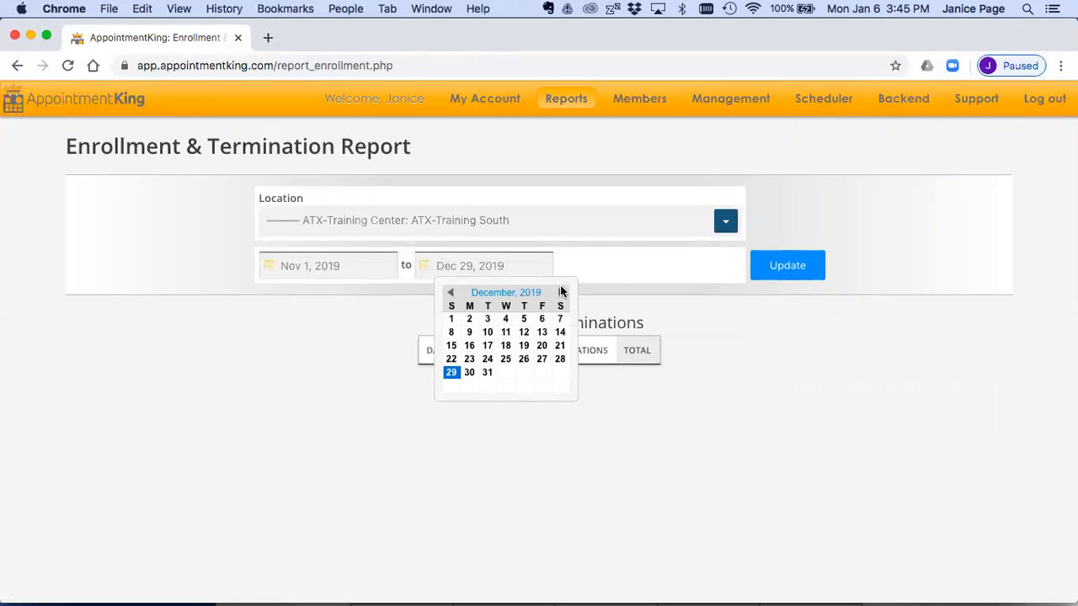
click(561, 293)
click(469, 332)
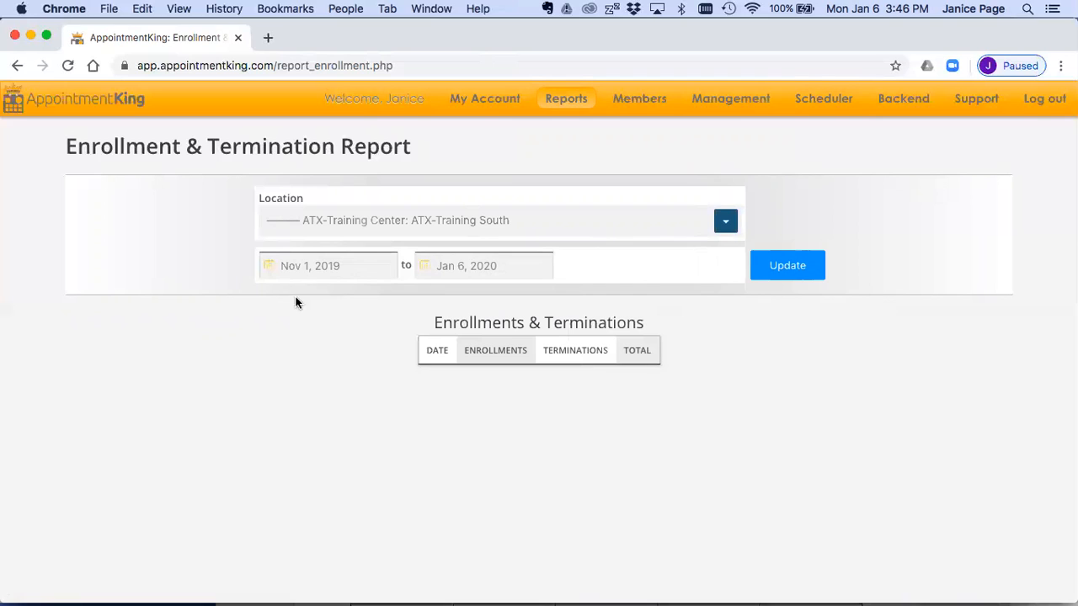
click(783, 271)
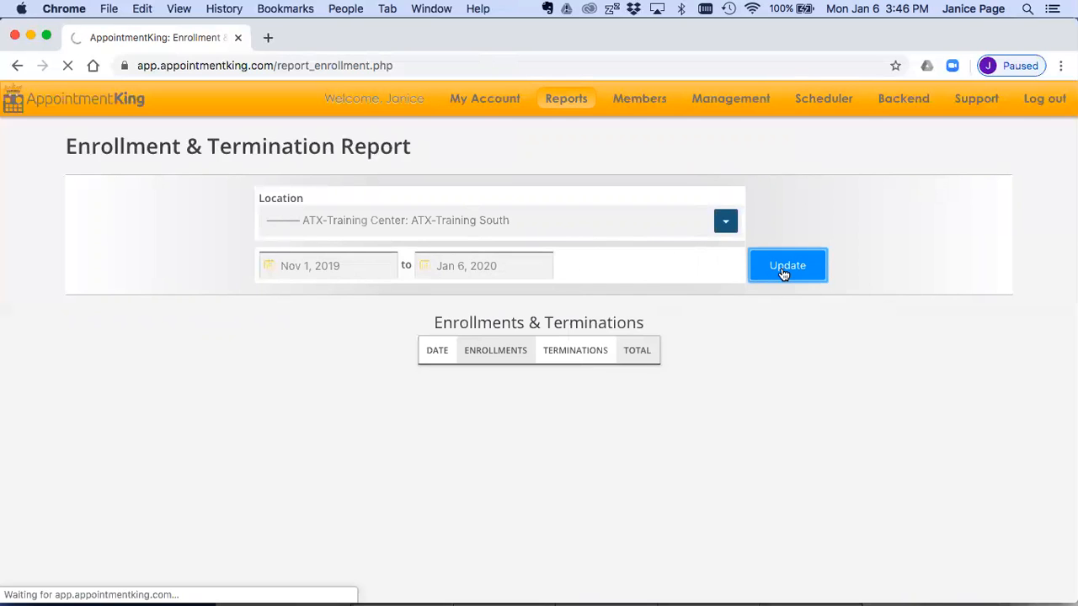
scroll(783, 273, down, 2)
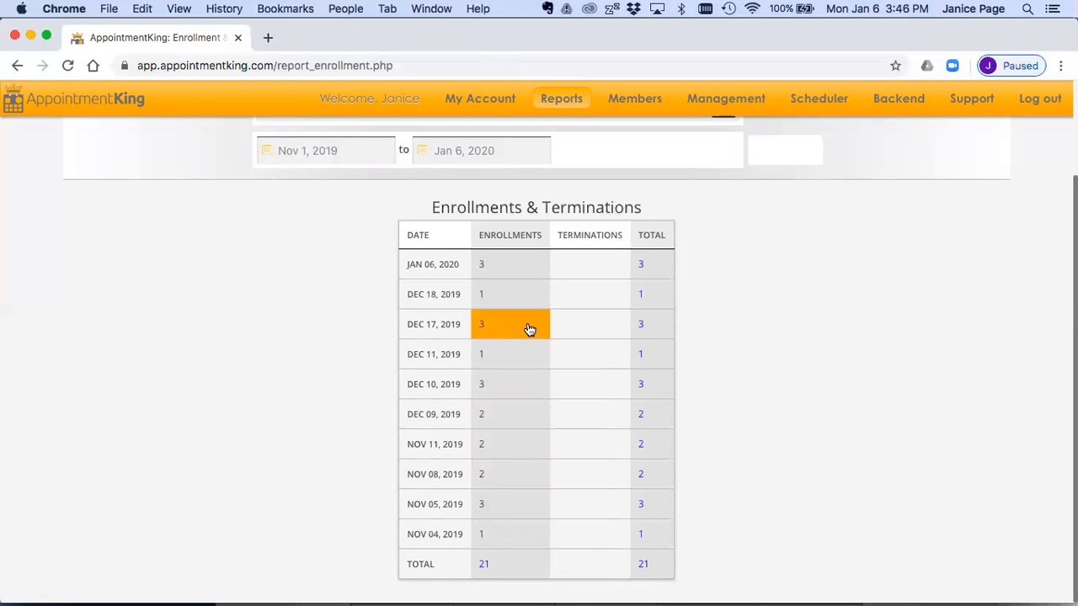
scroll(535, 286, up, 3)
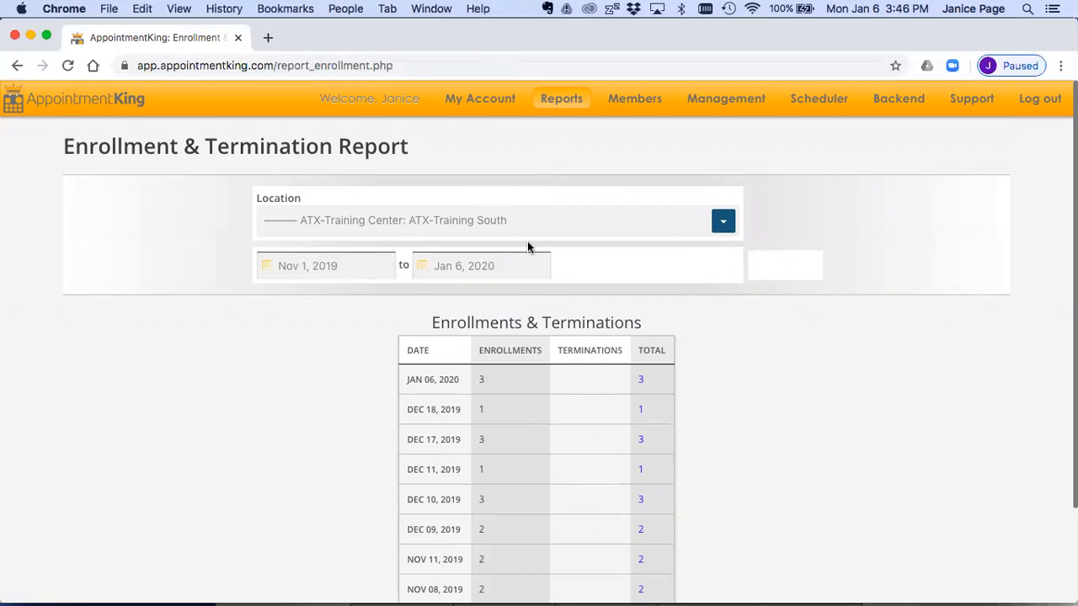
Step: Open the Performance Outcomes report for appointments
mouse_move(562, 101)
mouse_move(556, 147)
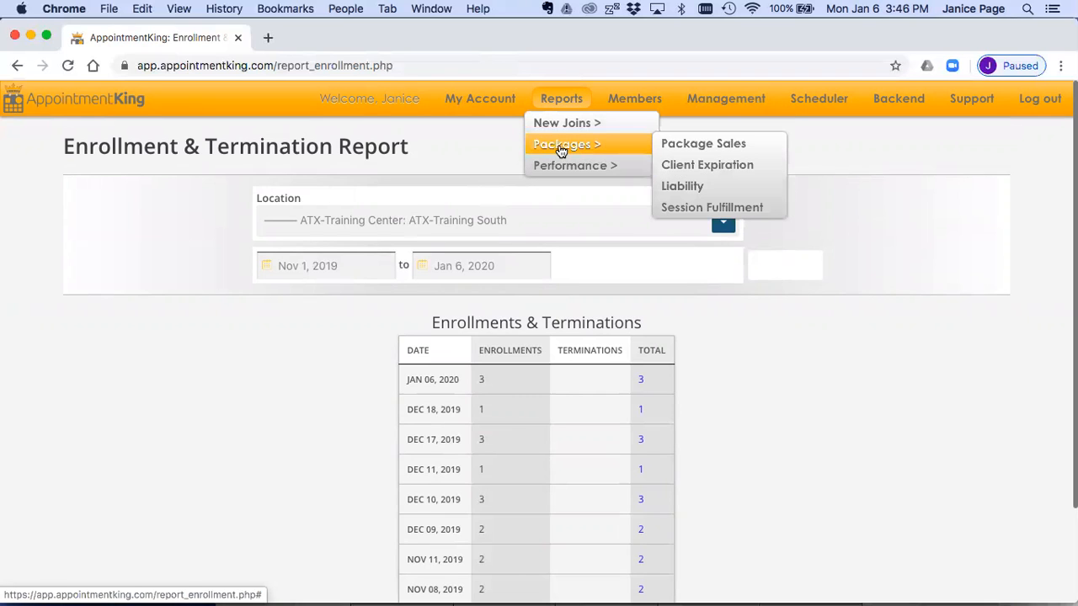
mouse_move(561, 165)
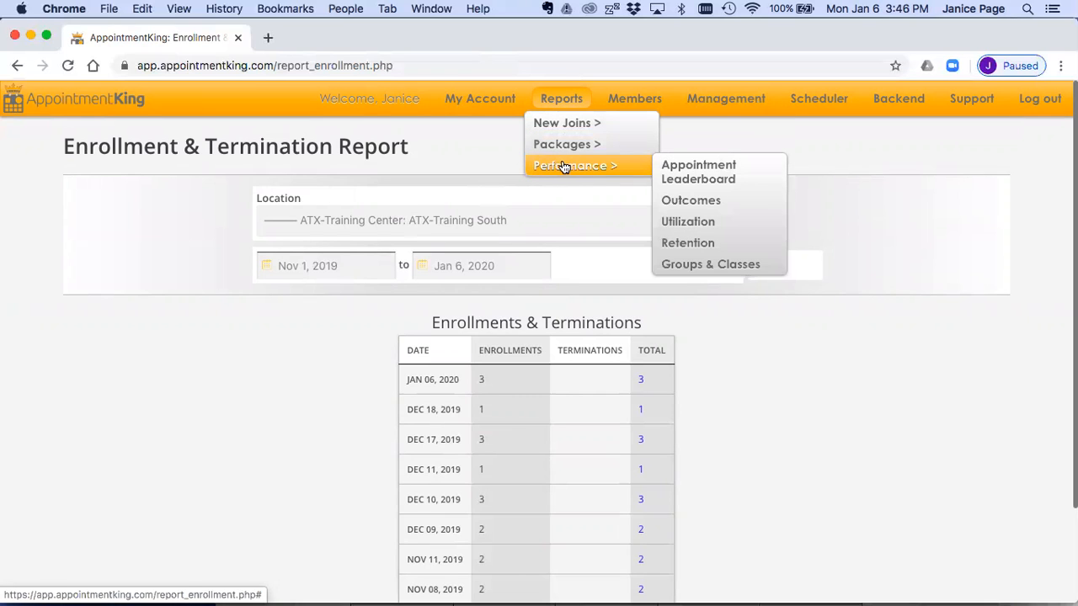
click(683, 201)
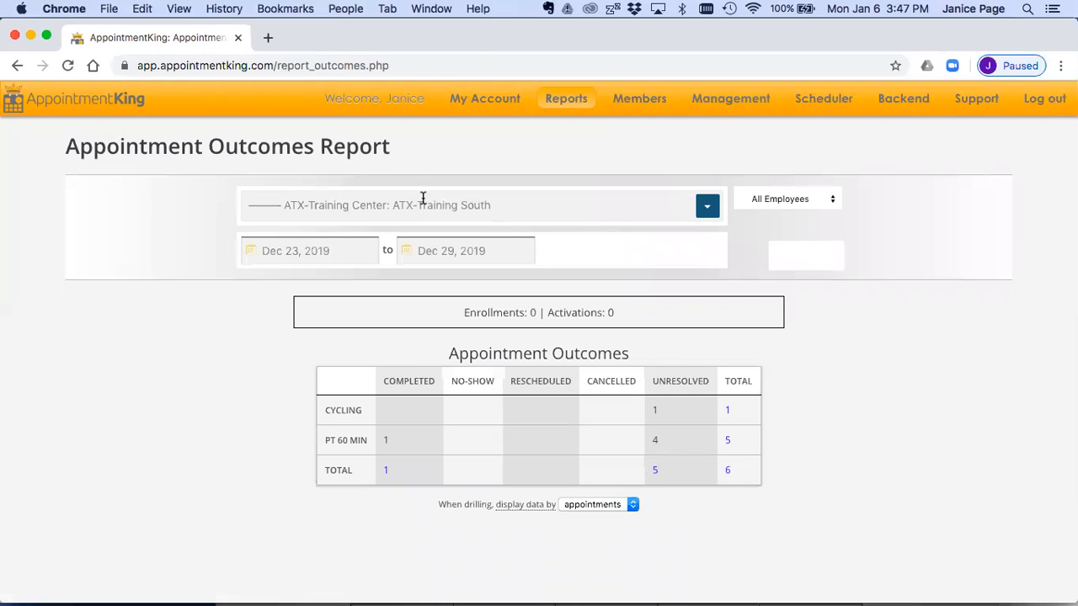
Step: Update the Appointment Outcomes report to cover Oct 1, 2019 to Jan 6, 2020
click(283, 250)
click(278, 277)
click(278, 277)
click(313, 303)
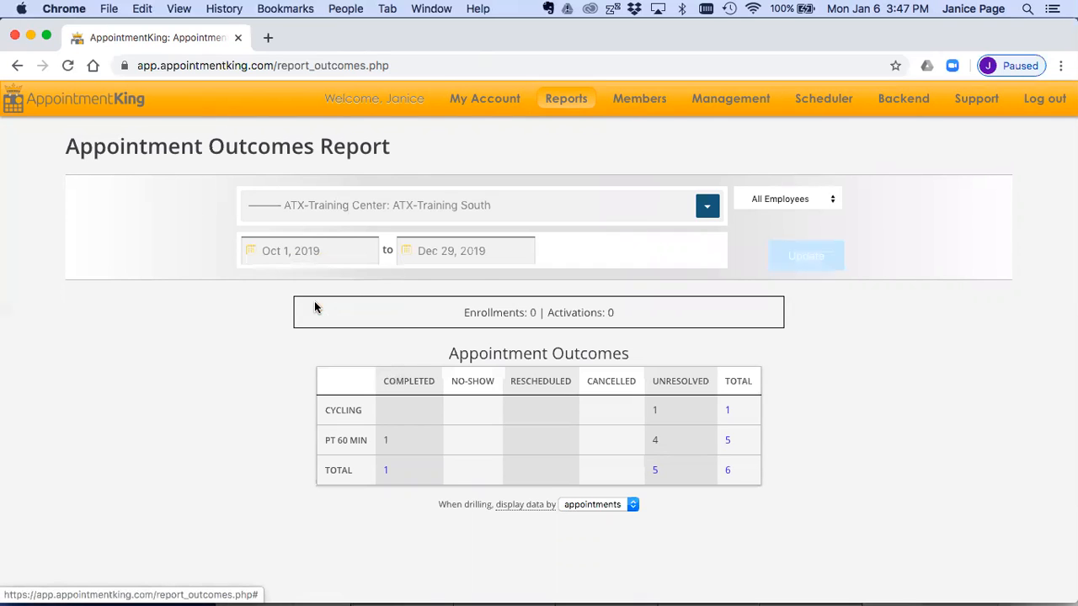
click(423, 250)
click(539, 278)
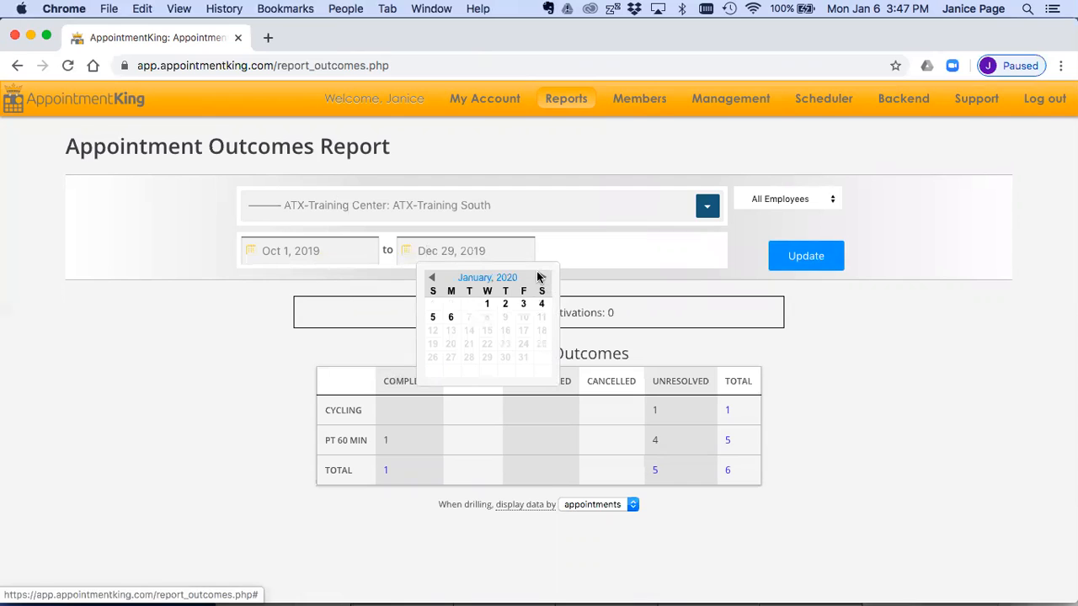
click(451, 317)
click(811, 252)
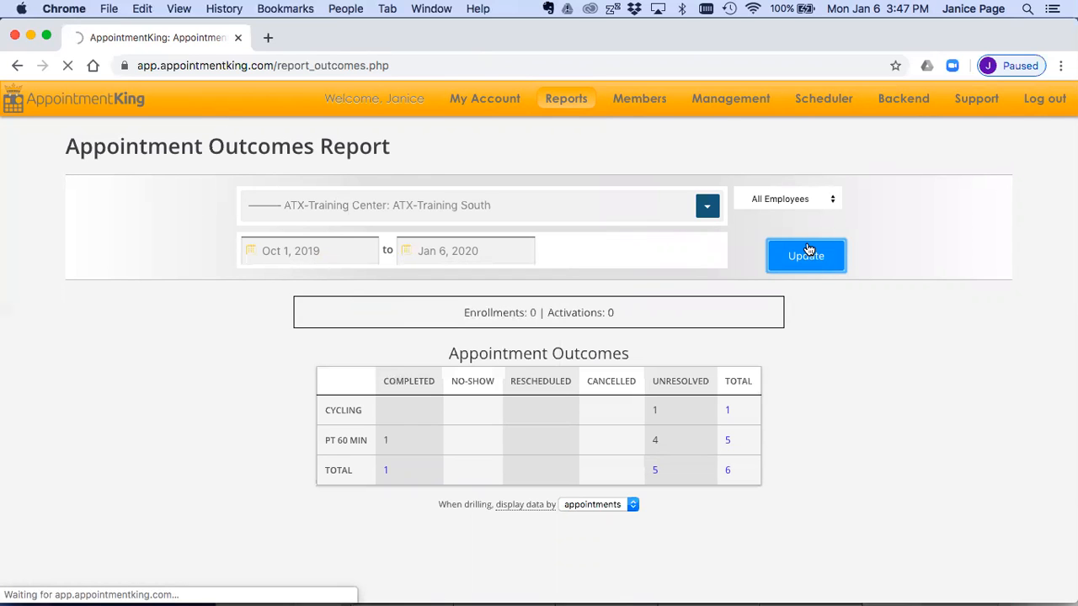
Step: Review the outcome columns and totals by appointment type, focusing on the Fitness Orientation row
scroll(804, 276, down, 2)
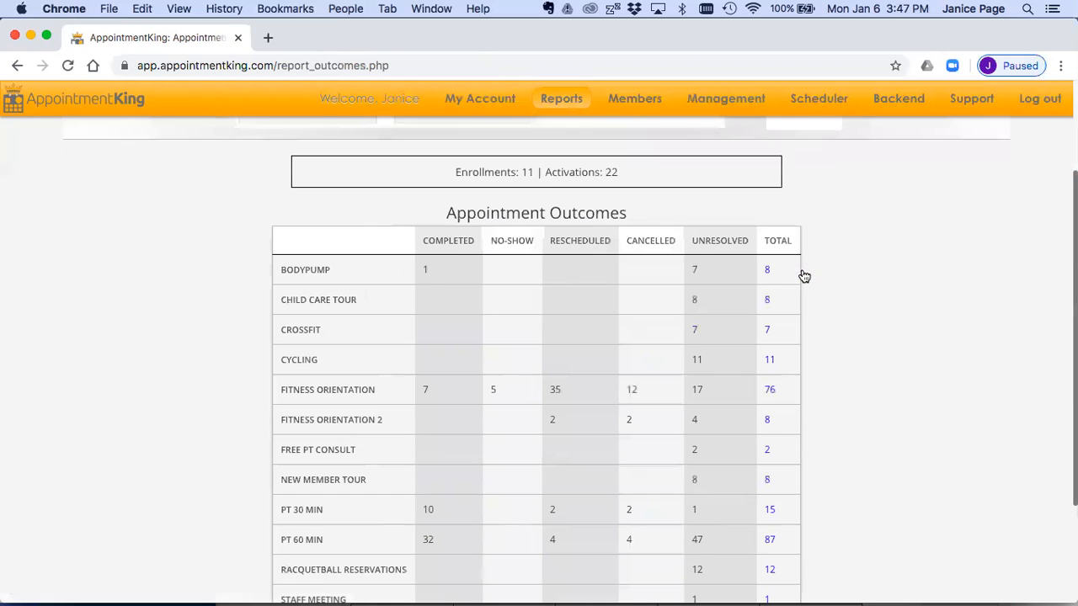
scroll(809, 331, up, 2)
scroll(808, 331, up, 1)
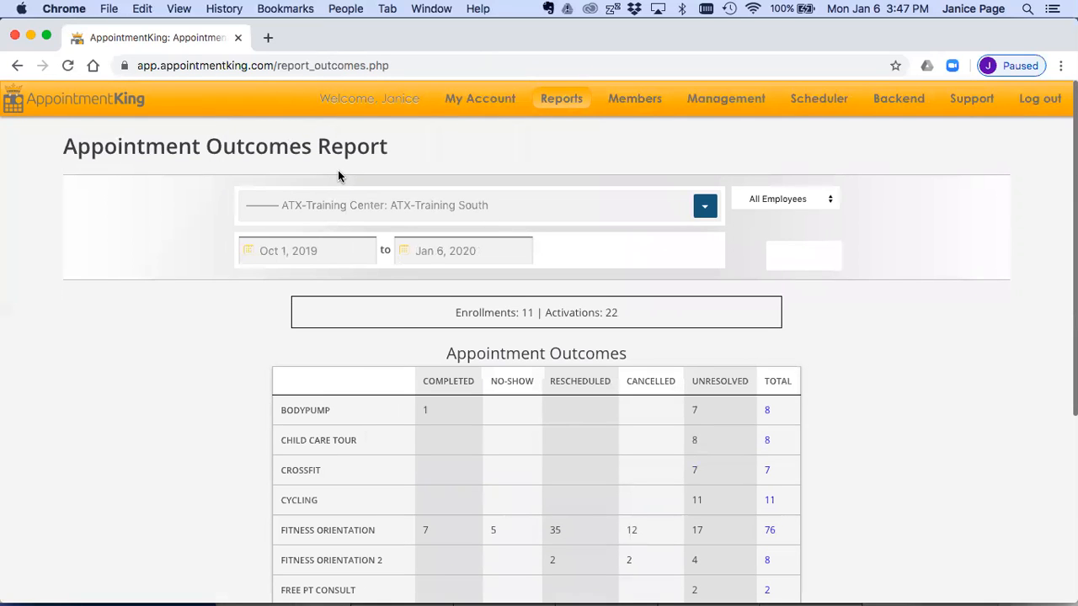
scroll(858, 329, down, 3)
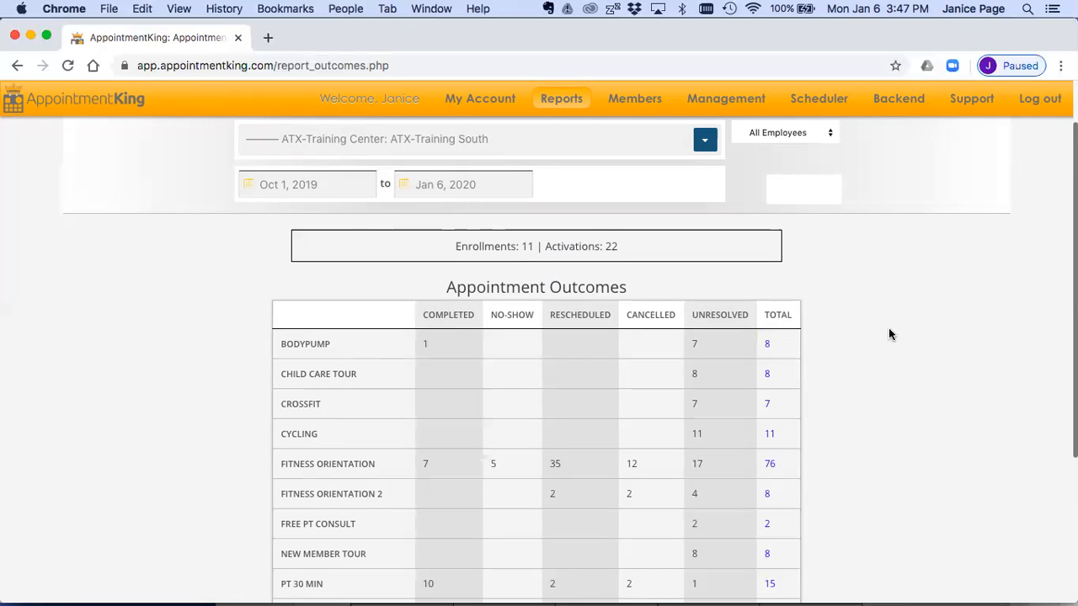
scroll(888, 329, down, 3)
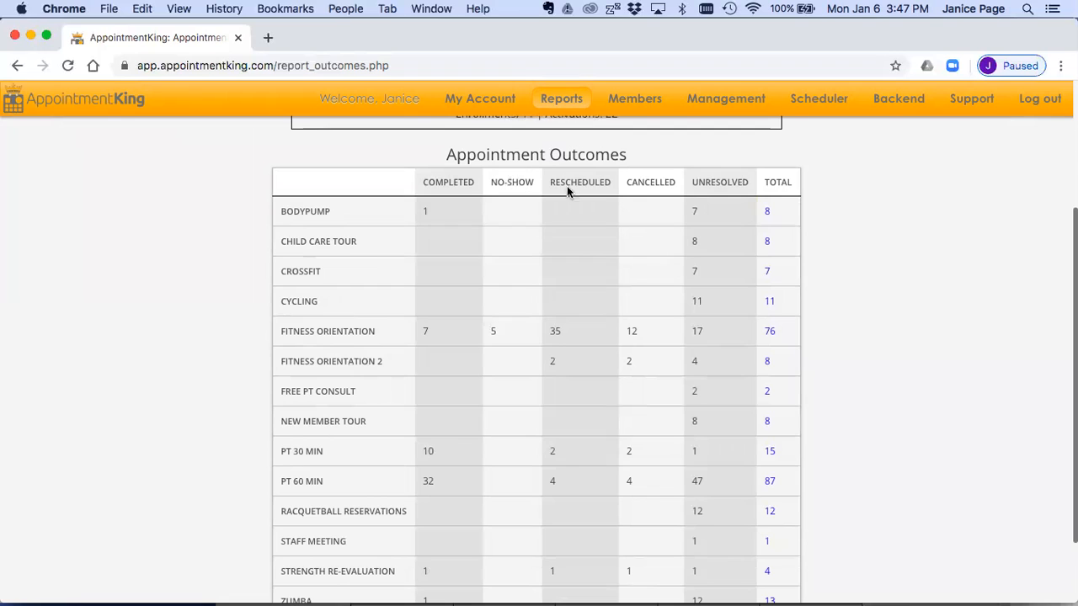
double_click(773, 181)
double_click(343, 330)
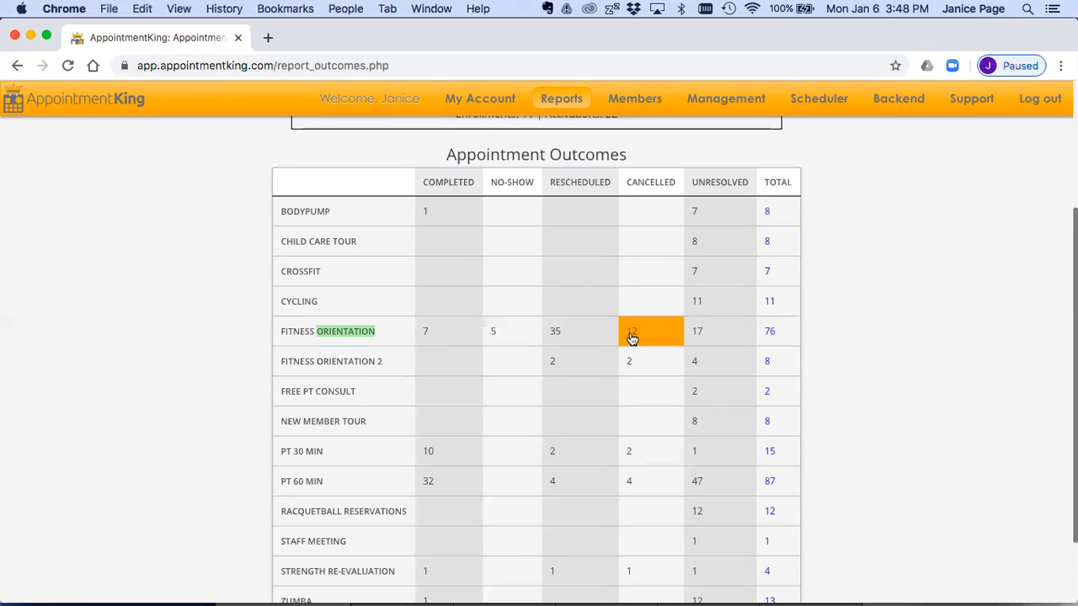
Step: List the unresolved Fitness Orientation appointments and review their details
click(709, 333)
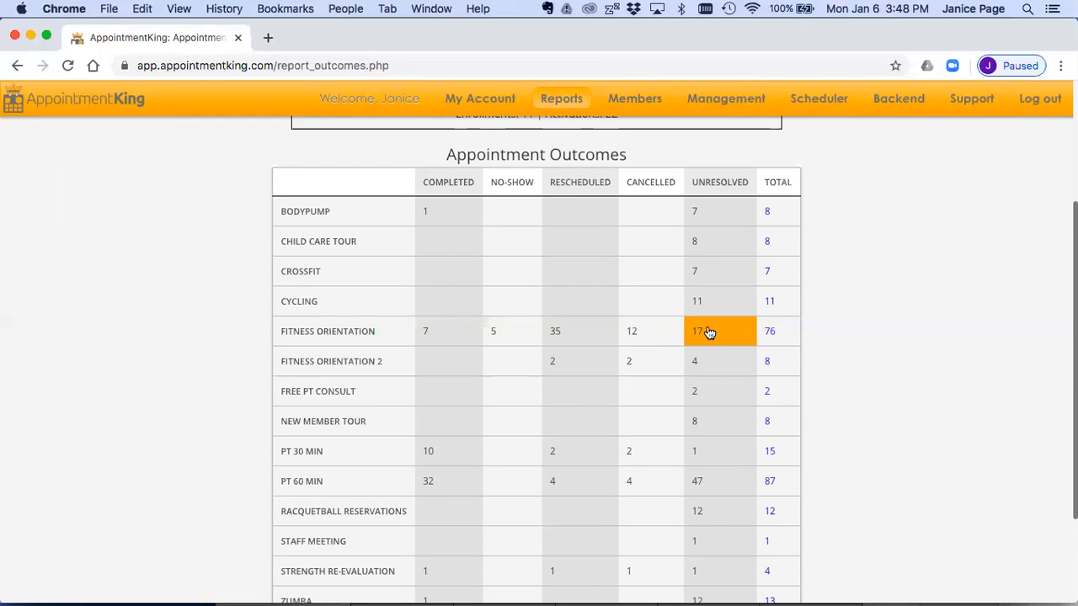
scroll(835, 364, down, 10)
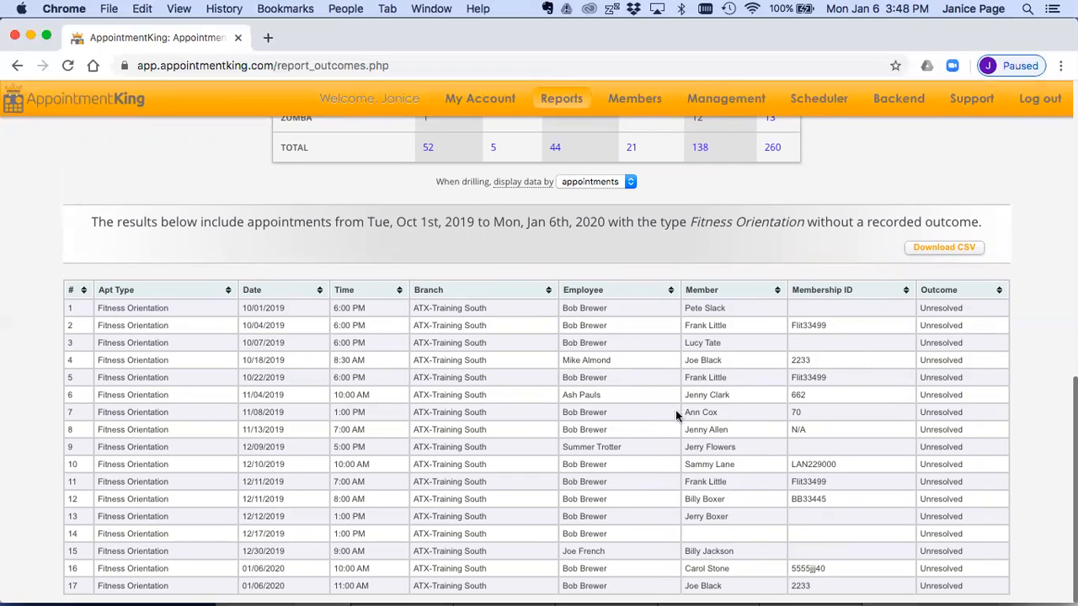
scroll(713, 408, up, 10)
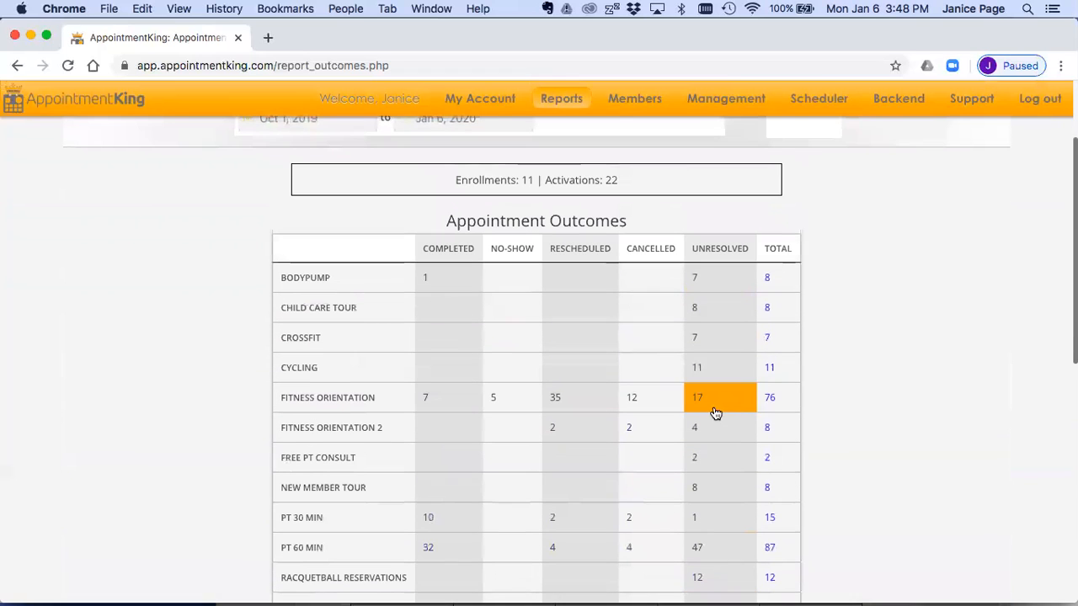
Step: List the Fitness Orientation appointments with all outcomes, sort them by outcome, and compare them with the report totals
click(773, 400)
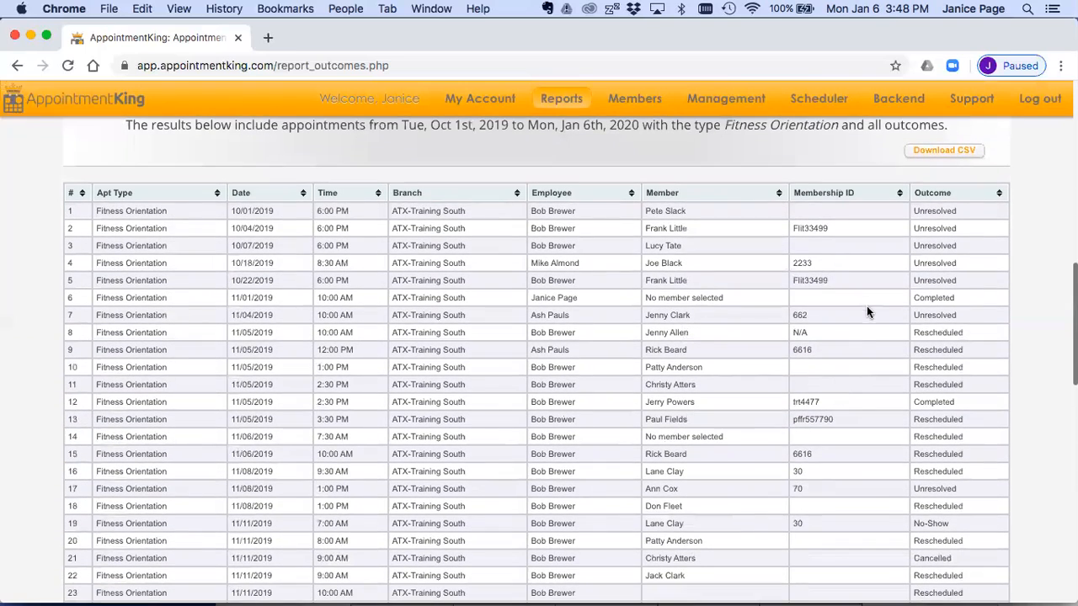
scroll(866, 303, up, 3)
scroll(866, 303, down, 3)
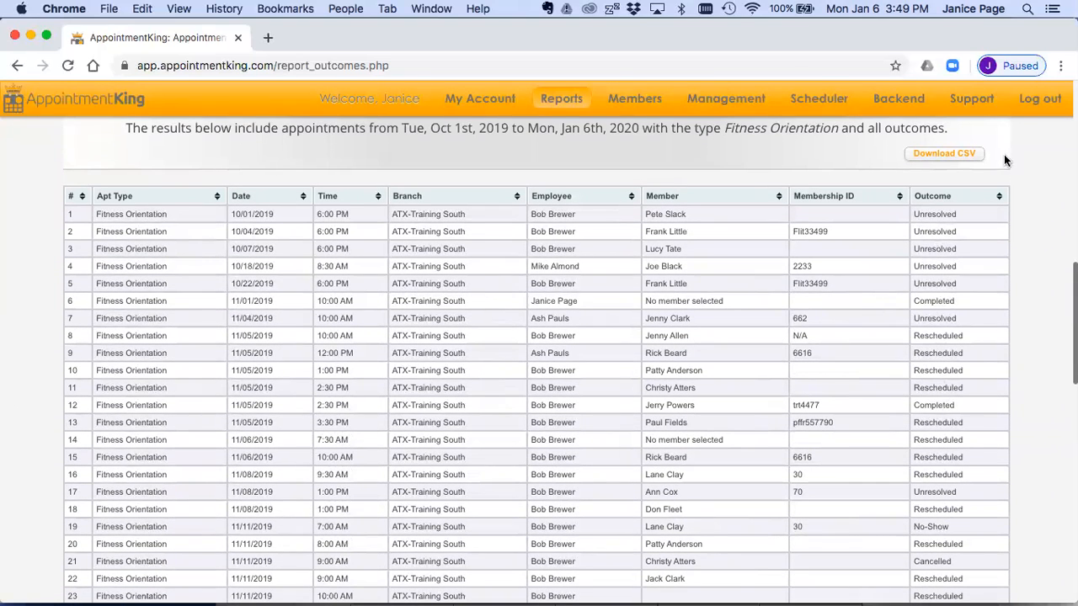
click(999, 199)
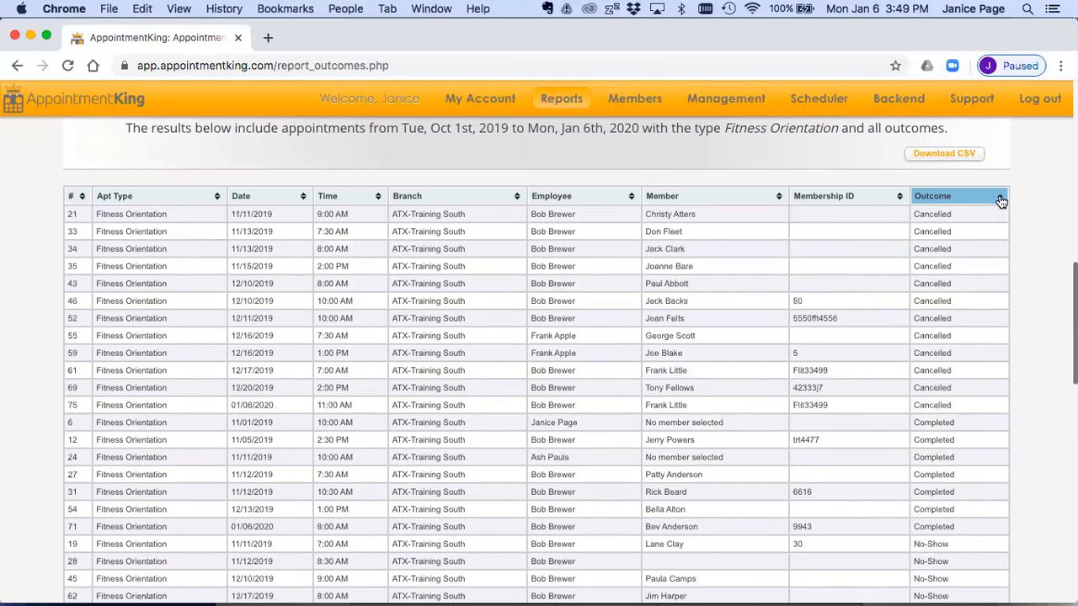
scroll(971, 334, down, 1)
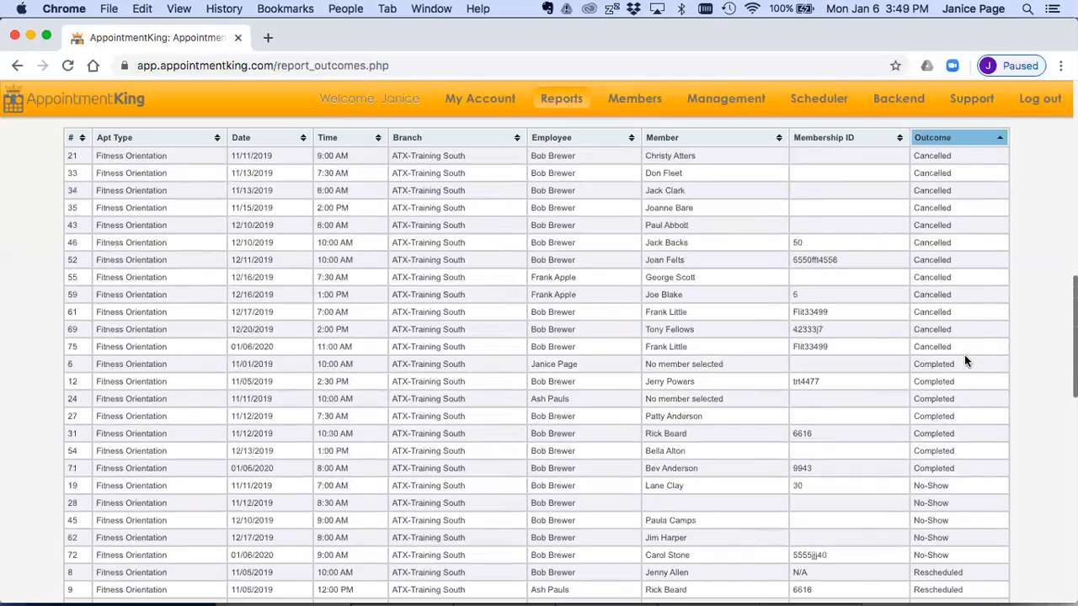
scroll(965, 356, up, 1)
scroll(963, 360, up, 2)
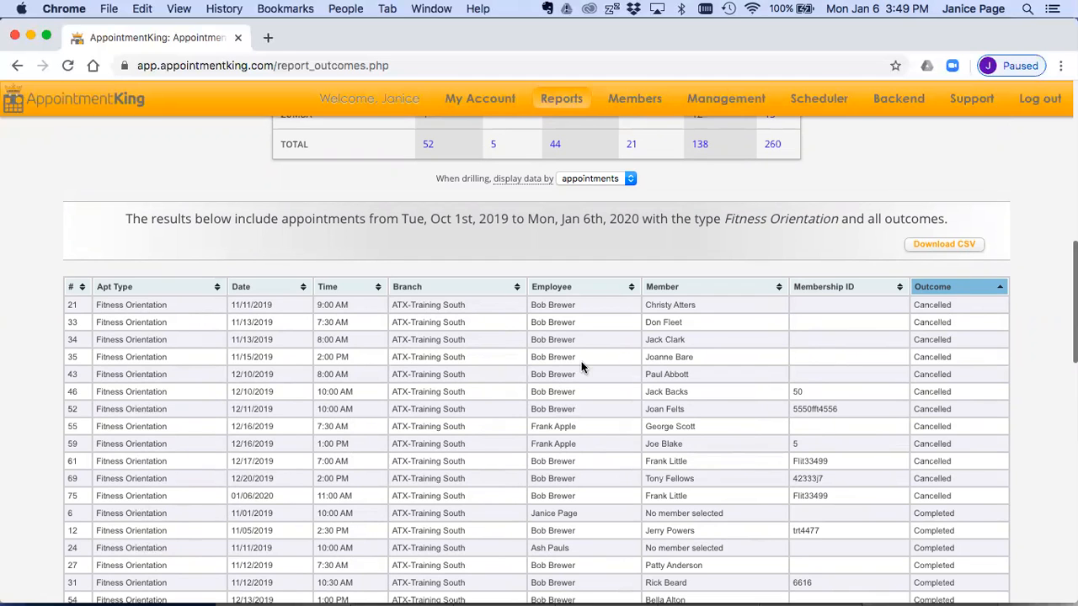
scroll(581, 366, up, 5)
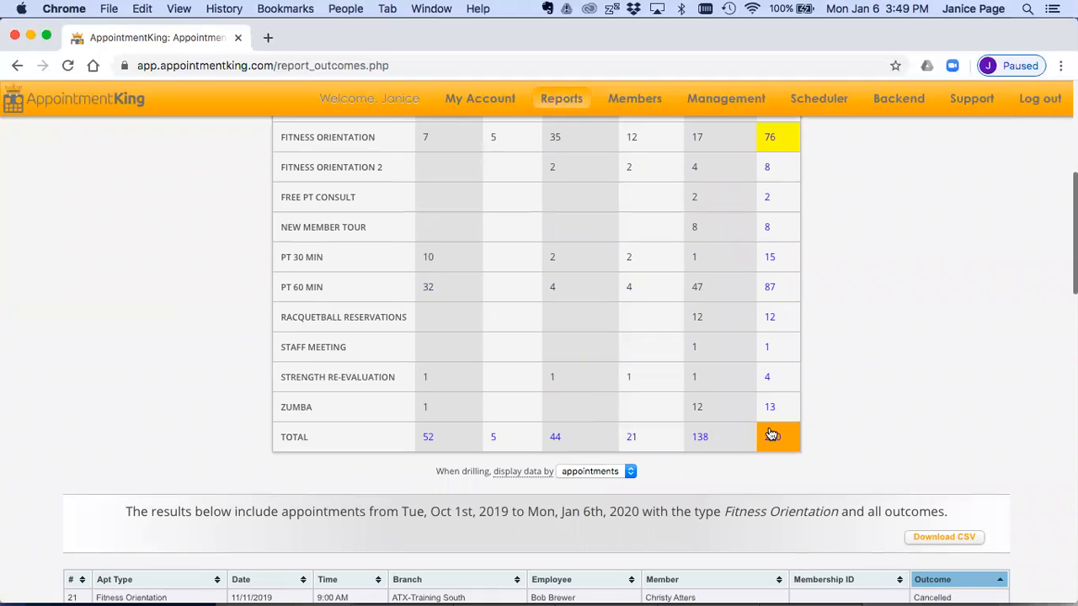
scroll(866, 367, down, 3)
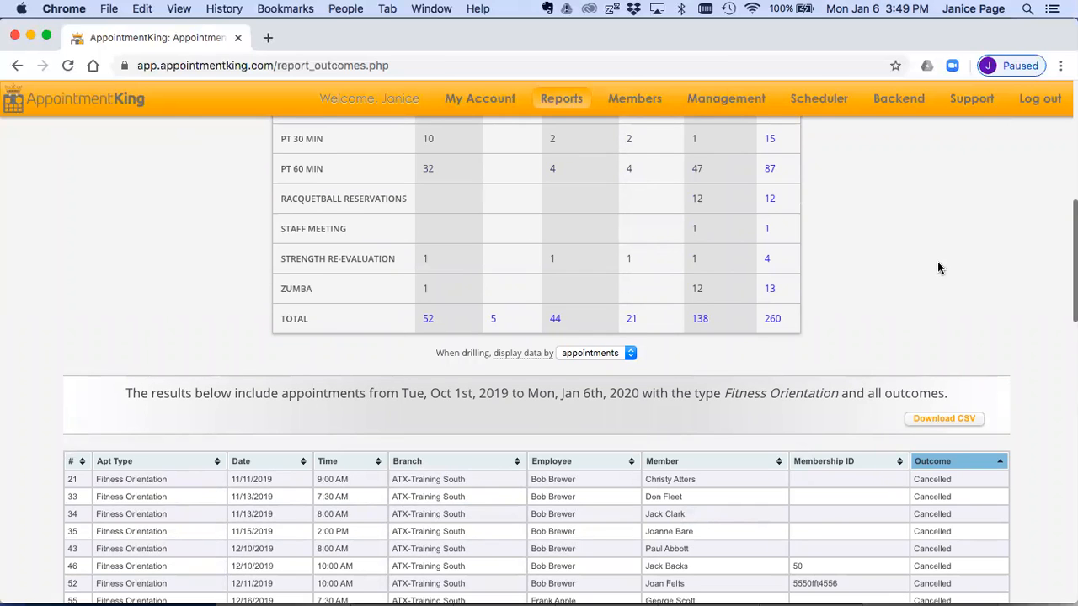
scroll(939, 268, up, 12)
Step: Open the Package Sales report from the package reports
click(563, 100)
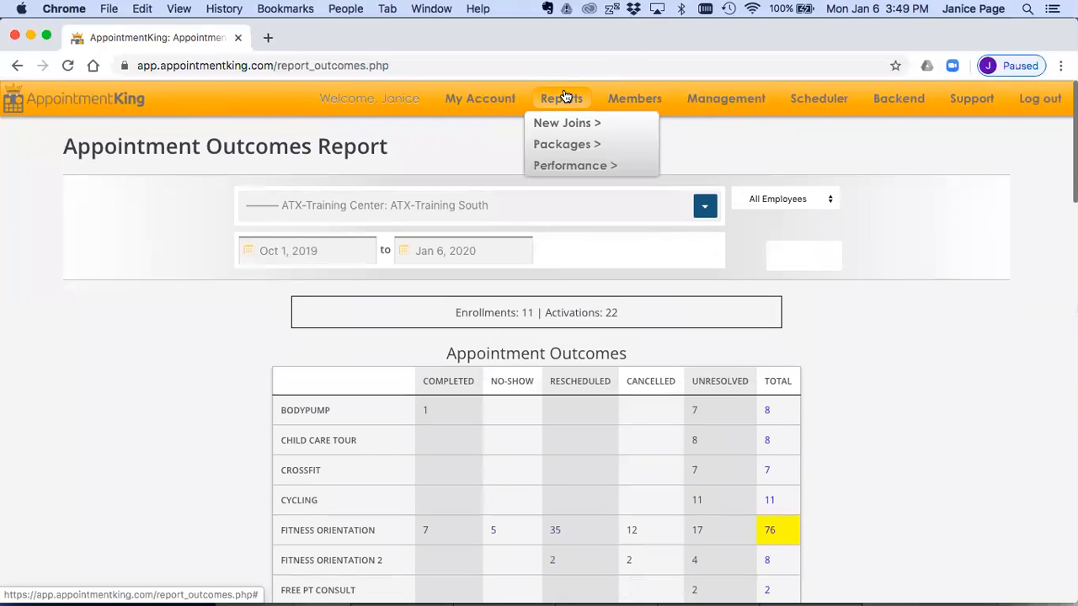
mouse_move(570, 165)
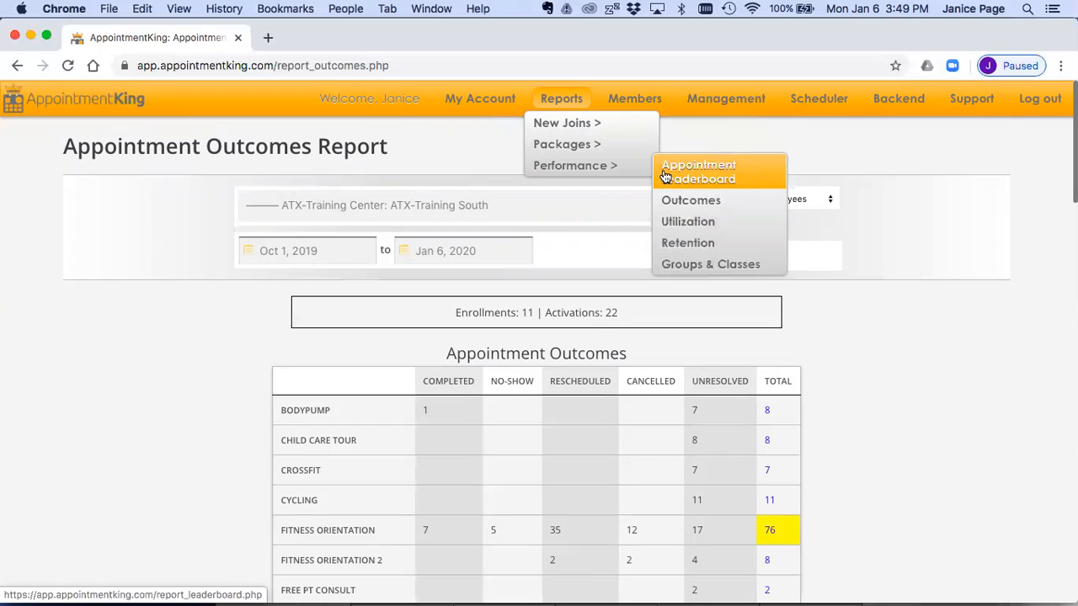
mouse_move(611, 146)
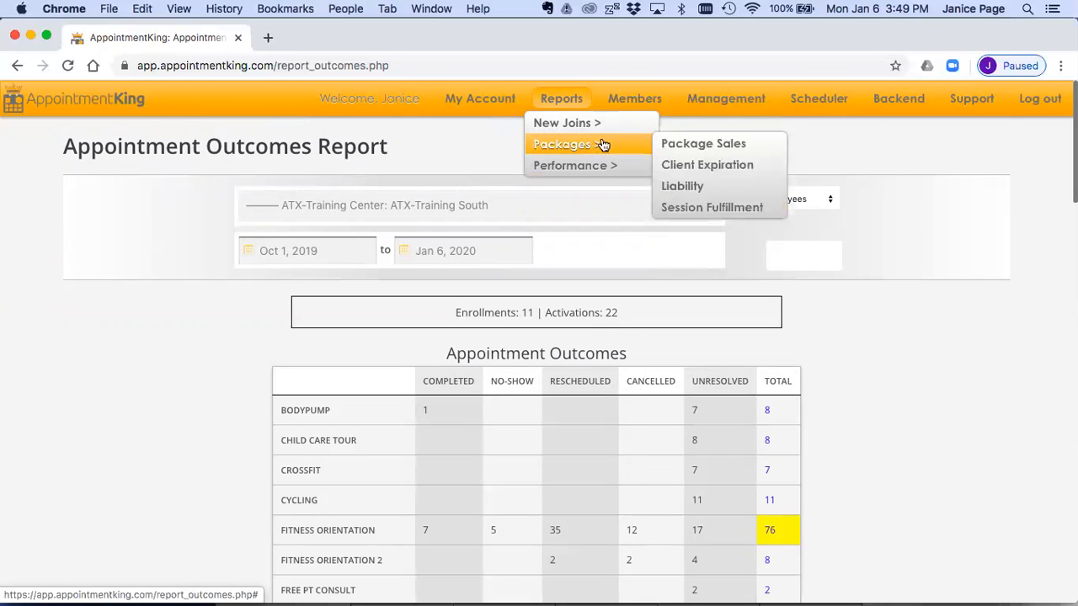
click(692, 143)
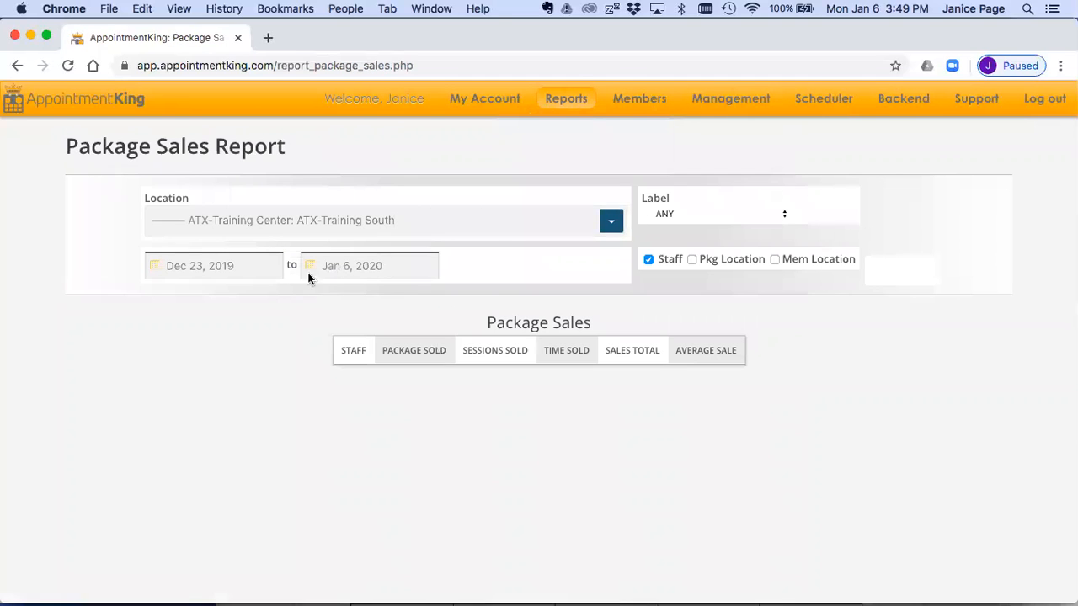
Step: Set the Package Sales report's start date to Sep 1, 2019 and update the report
click(235, 265)
click(182, 293)
click(182, 293)
click(181, 293)
click(181, 319)
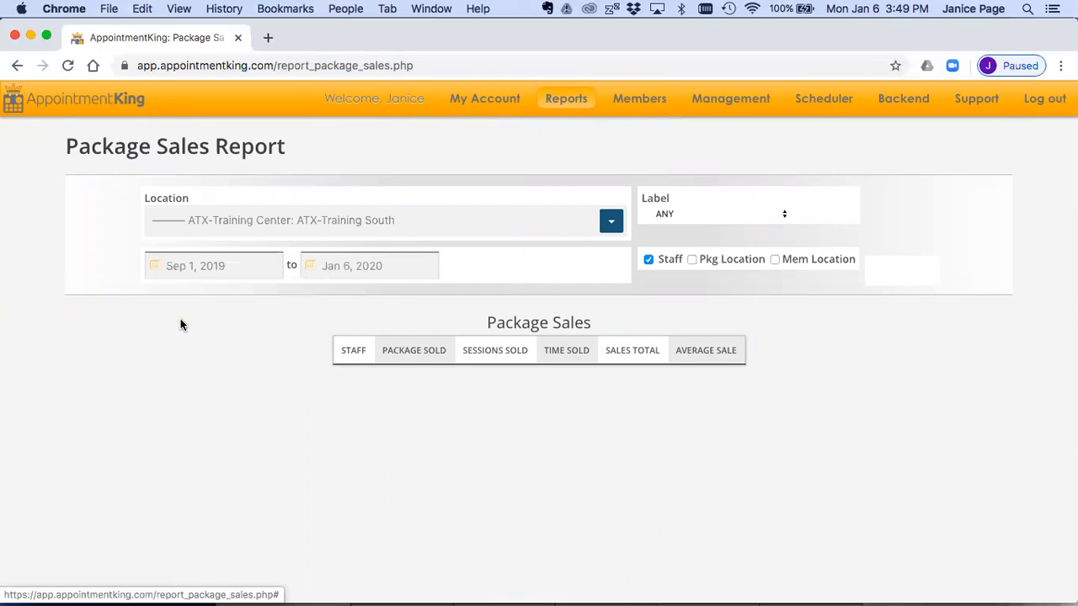
click(890, 266)
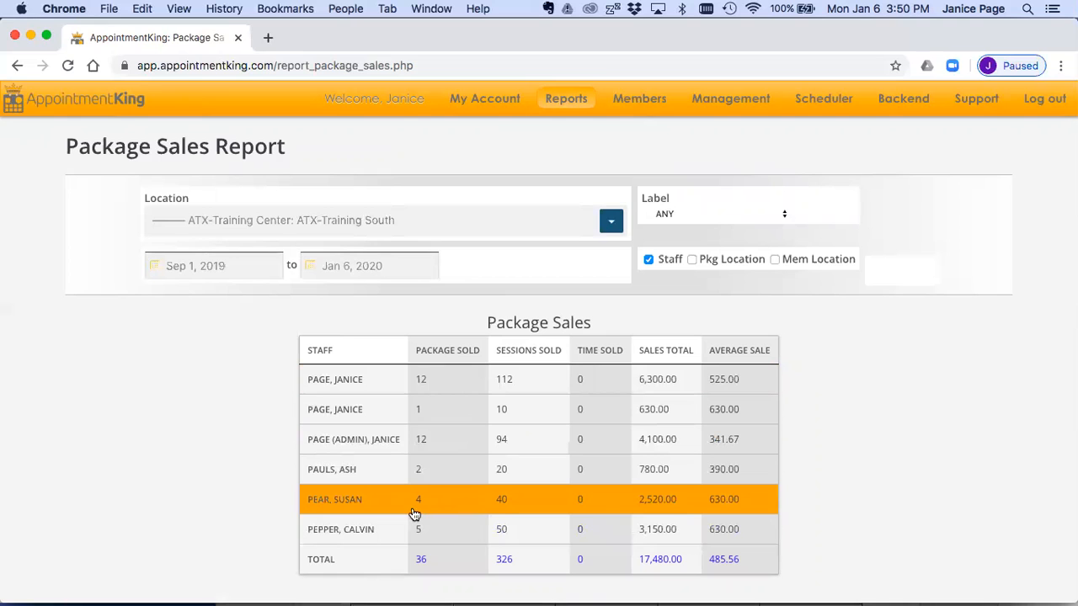
Step: Drill into the first staff member's row and review the individual package sales
click(469, 380)
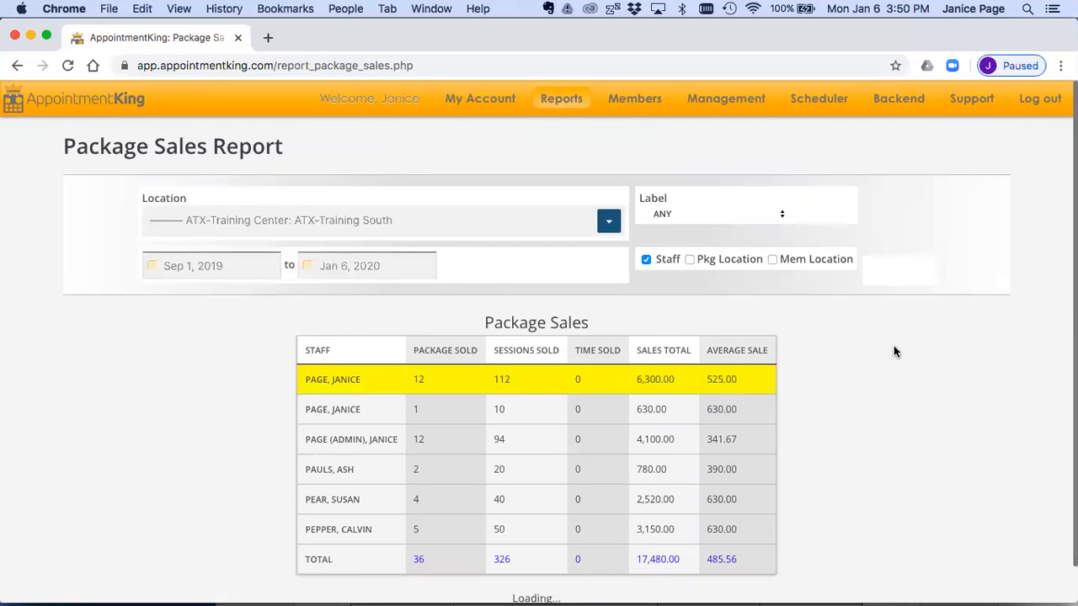
scroll(893, 345, down, 7)
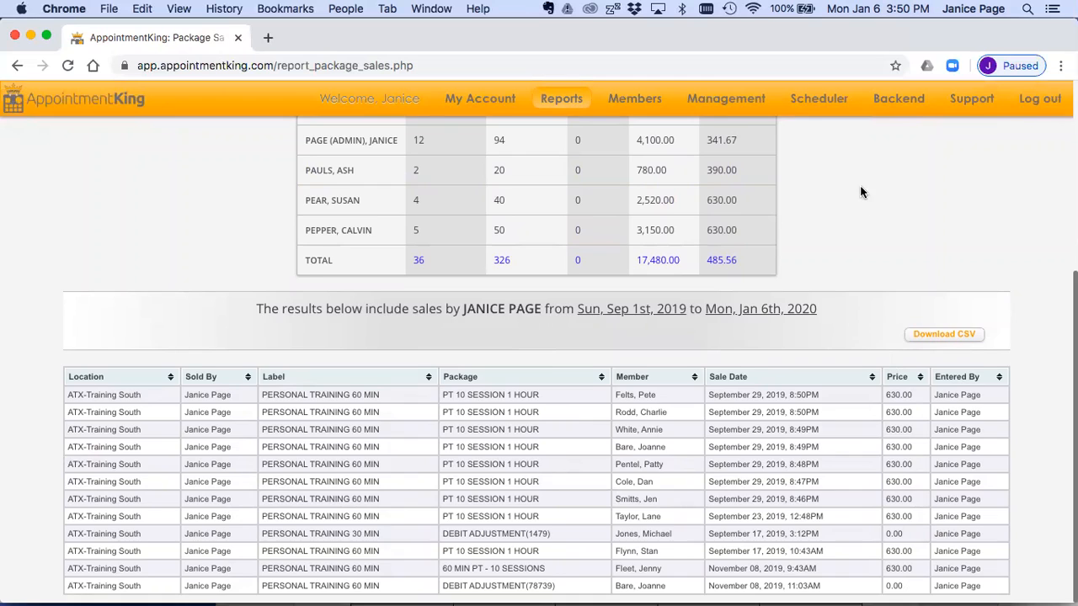
scroll(861, 190, up, 5)
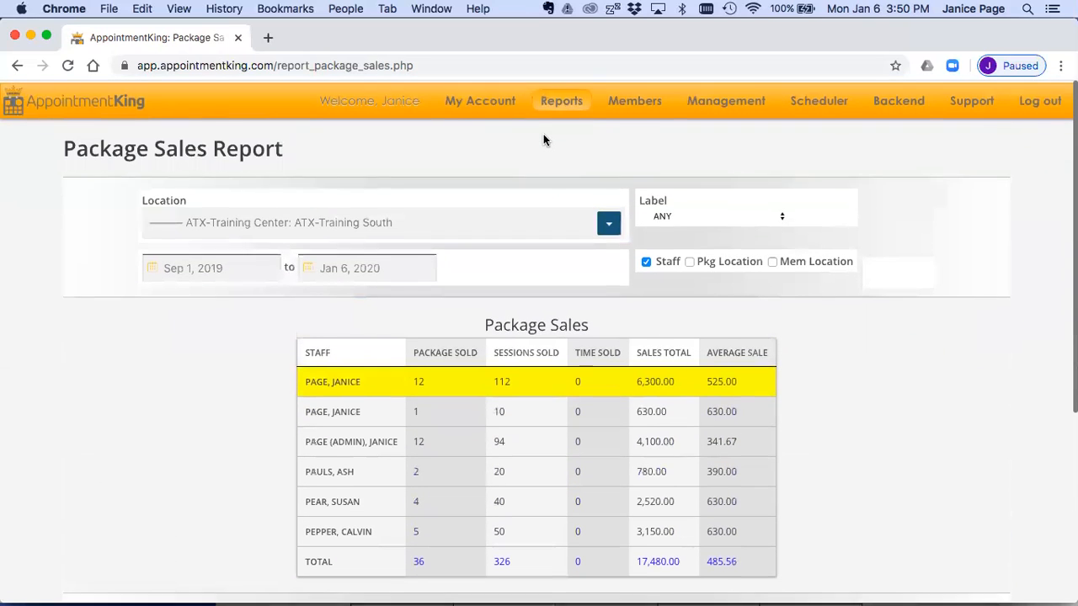
Step: Open the package Liability report and review the pending and remaining sessions by package
mouse_move(560, 101)
mouse_move(607, 147)
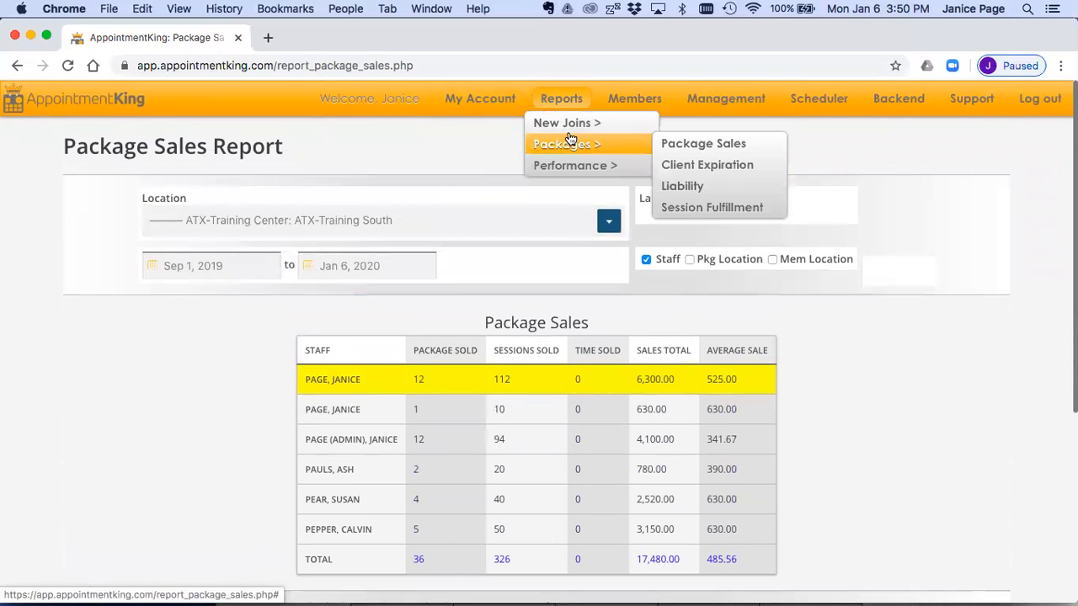
click(683, 187)
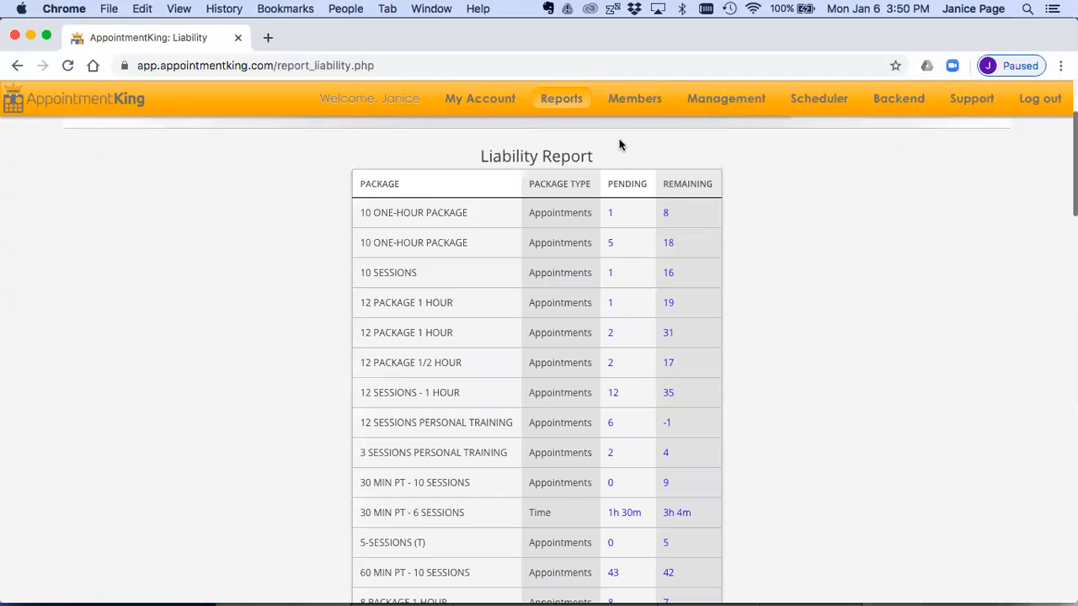
Step: Open the Session Fulfillment report from the package reports
mouse_move(562, 99)
mouse_move(563, 166)
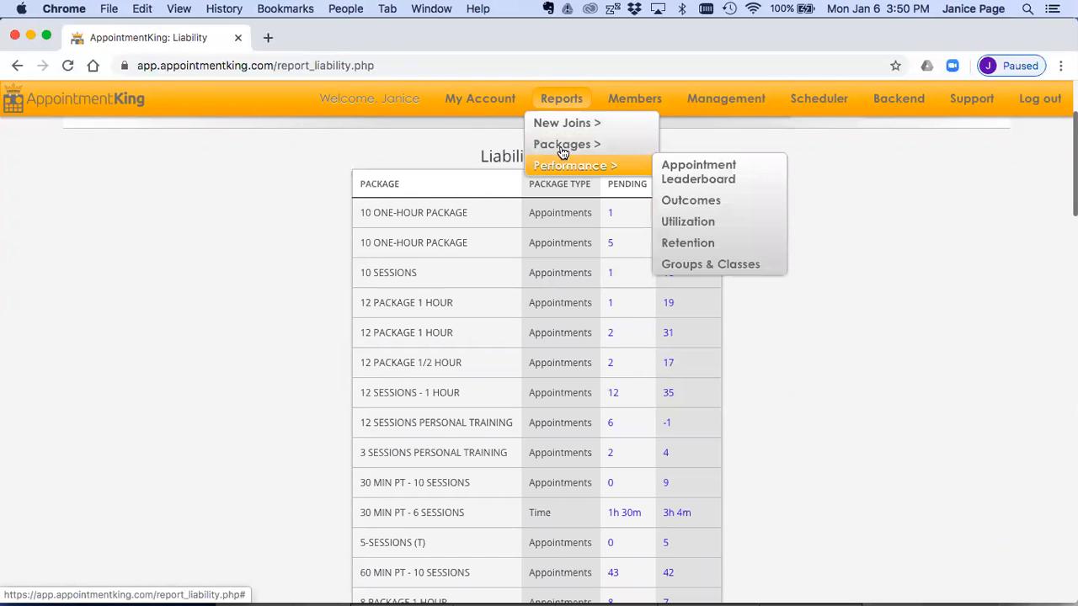
mouse_move(632, 149)
click(692, 208)
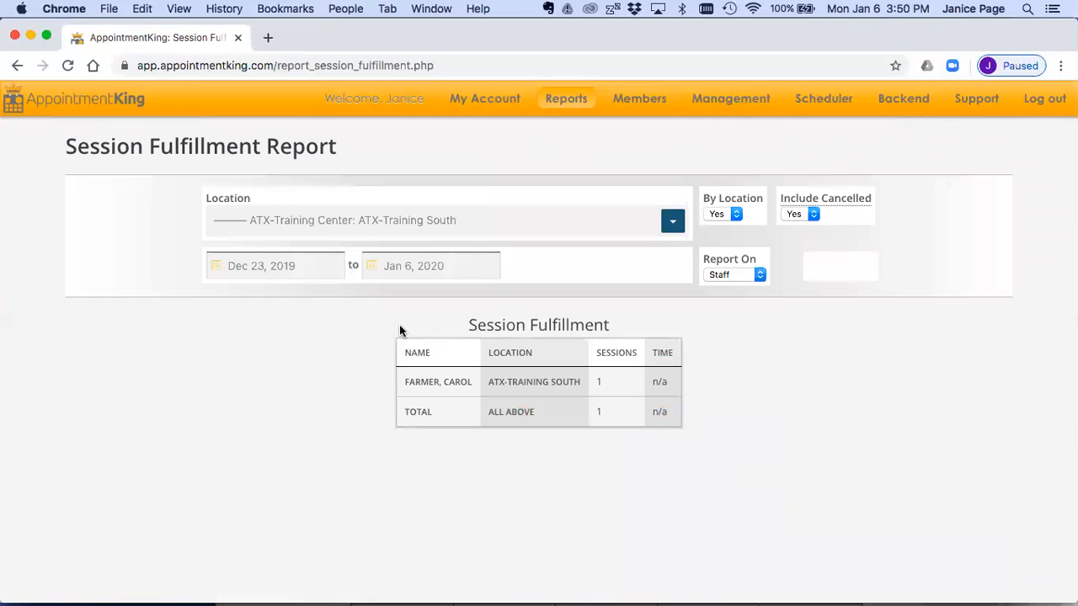
Step: Set the Session Fulfillment report's start date to Oct 1, 2019 and update the report
click(269, 263)
click(243, 293)
click(243, 293)
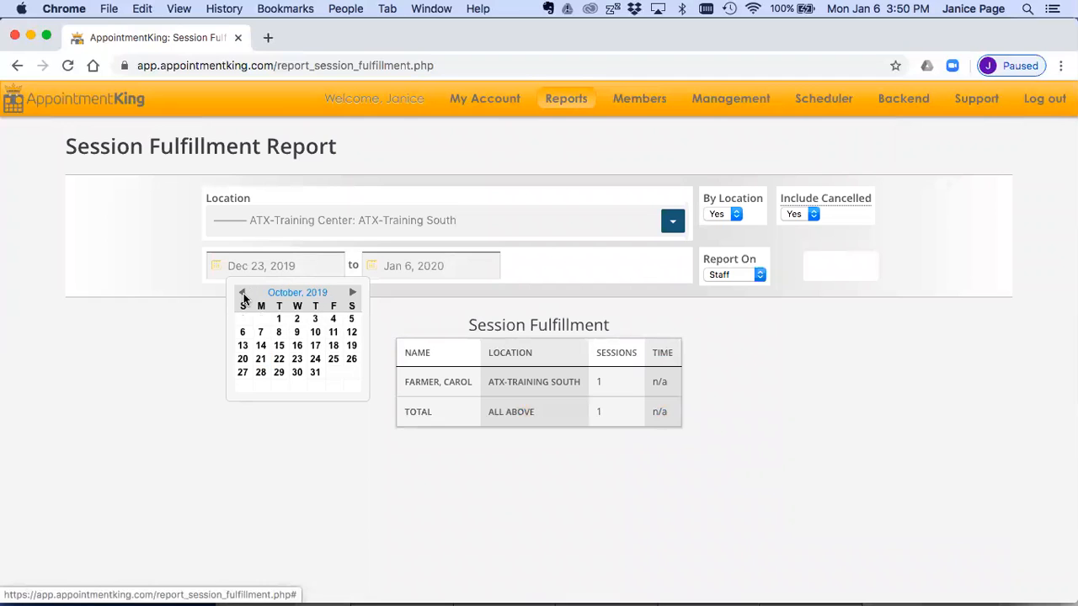
click(280, 319)
click(837, 268)
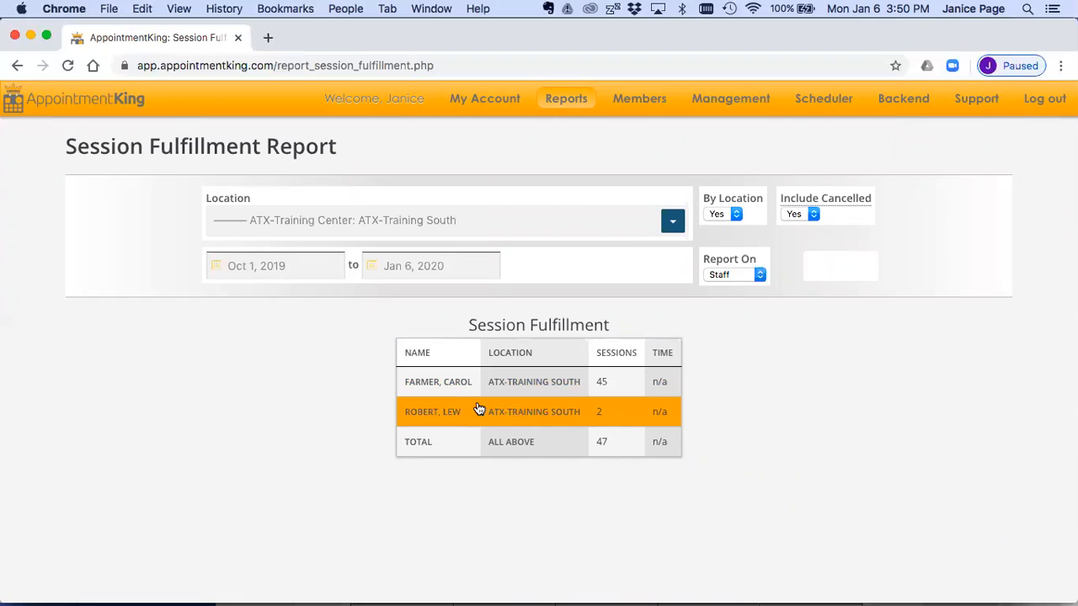
Step: Drill into the first staff member's row, enlarge the page and review the appointments' credits used and outcomes
click(534, 379)
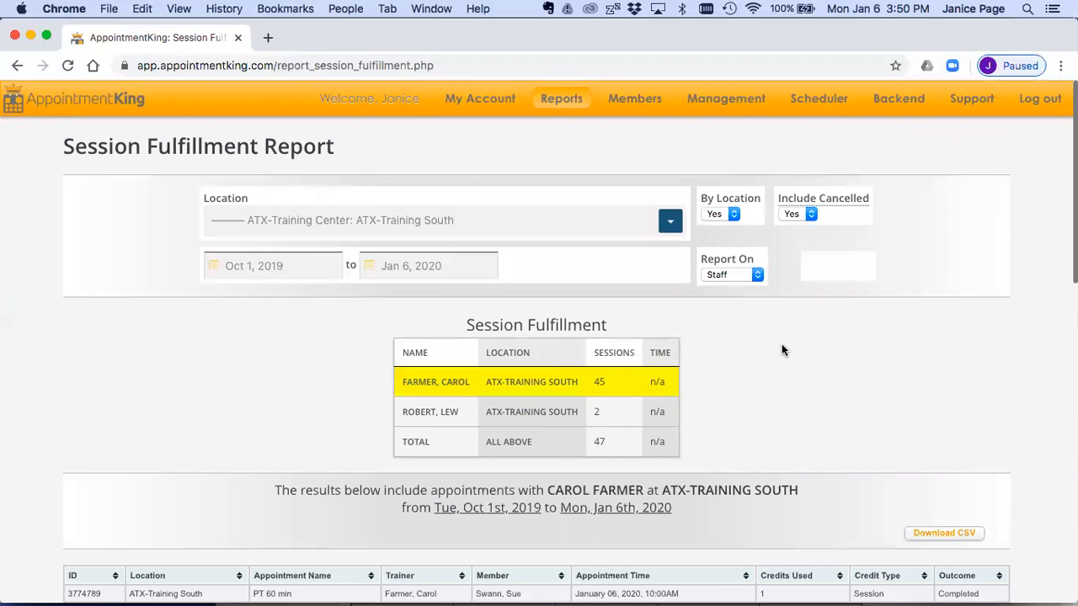
key(super+equal)
scroll(782, 351, down, 10)
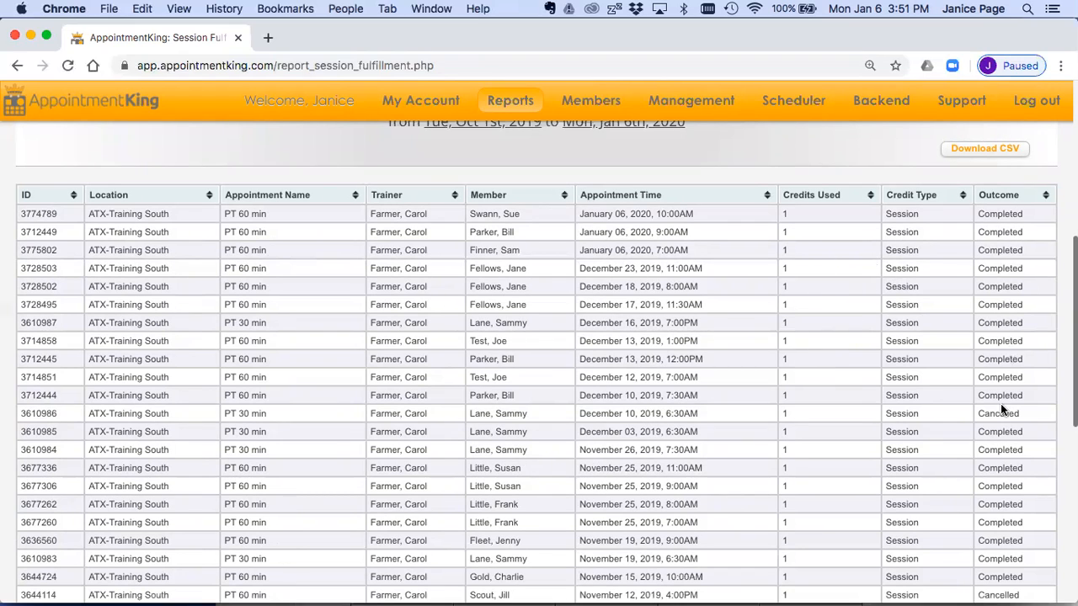
scroll(808, 362, up, 3)
scroll(808, 362, up, 3)
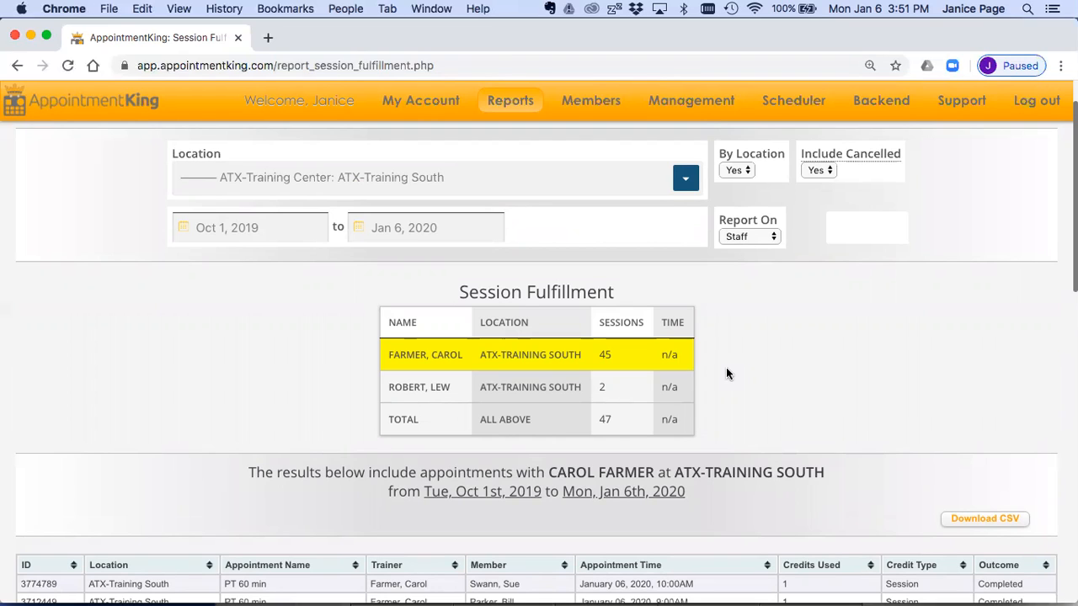
scroll(738, 455, down, 5)
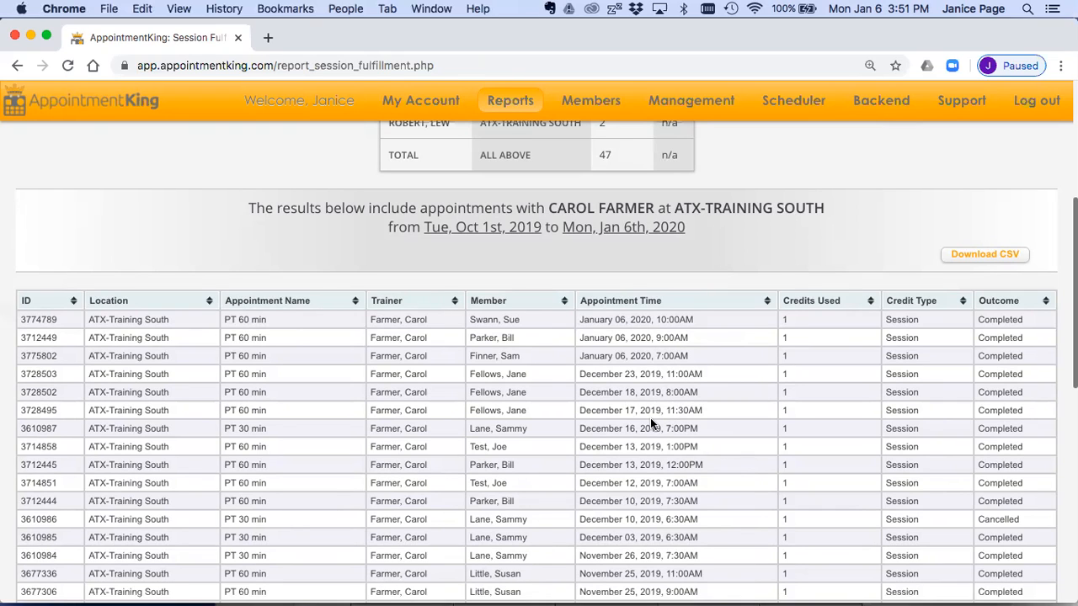
scroll(650, 423, up, 5)
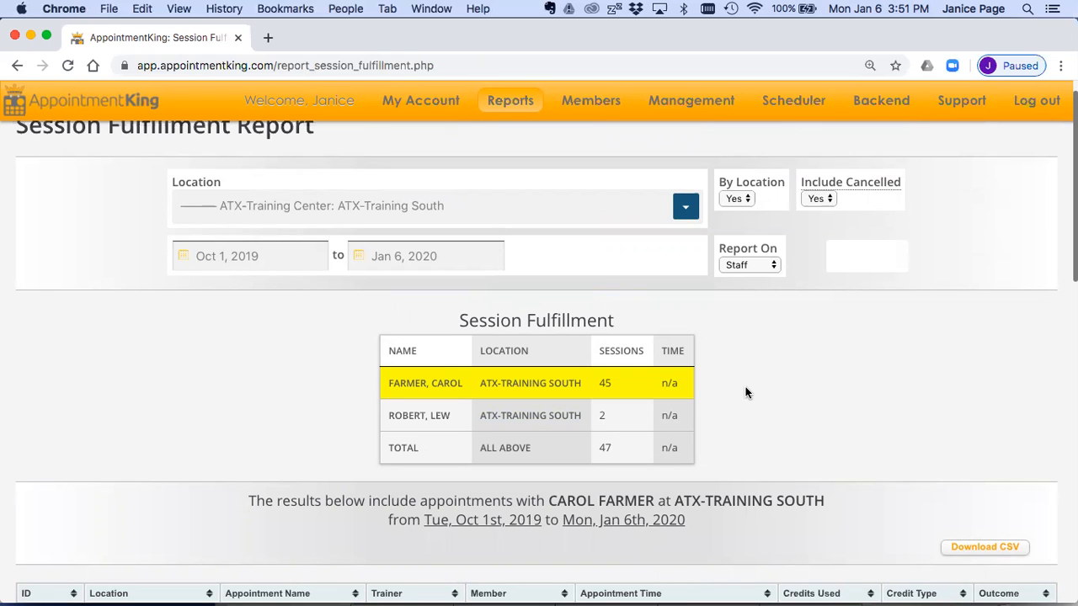
scroll(745, 392, down, 2)
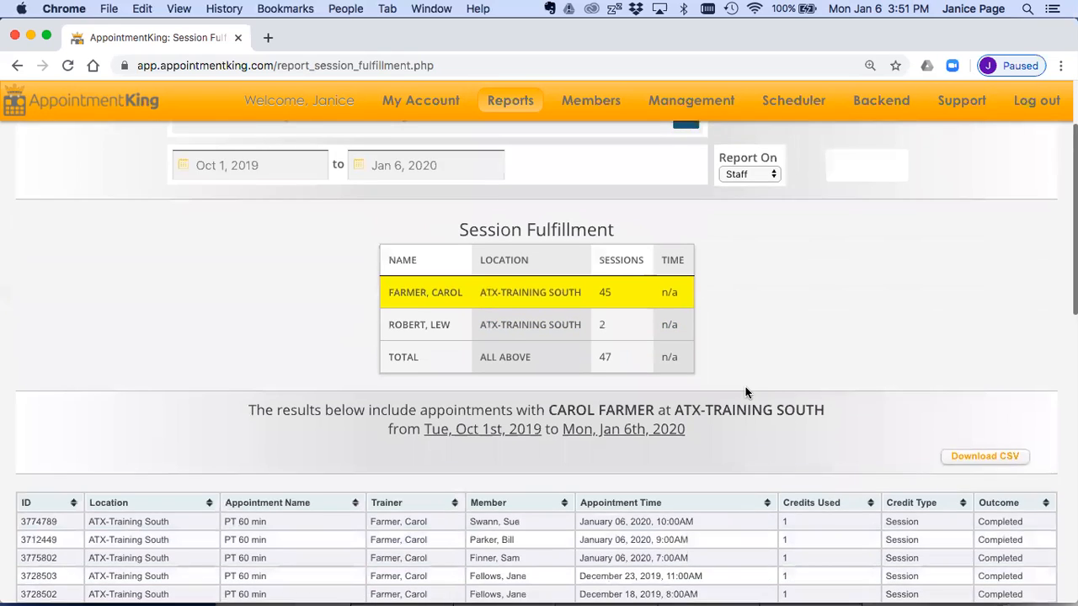
scroll(745, 392, down, 2)
scroll(699, 485, down, 1)
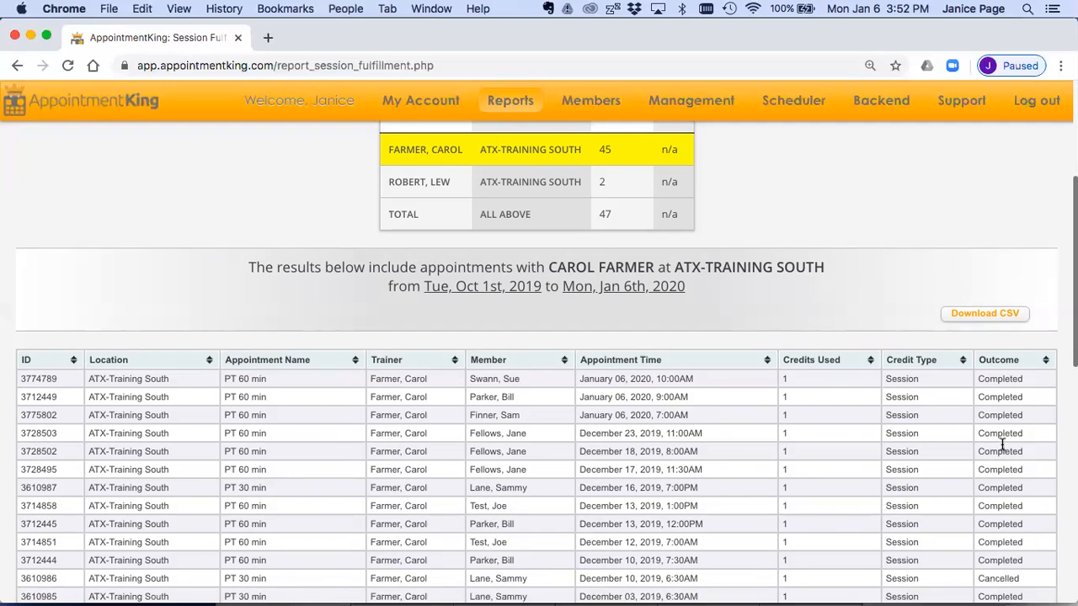
scroll(1002, 442, down, 2)
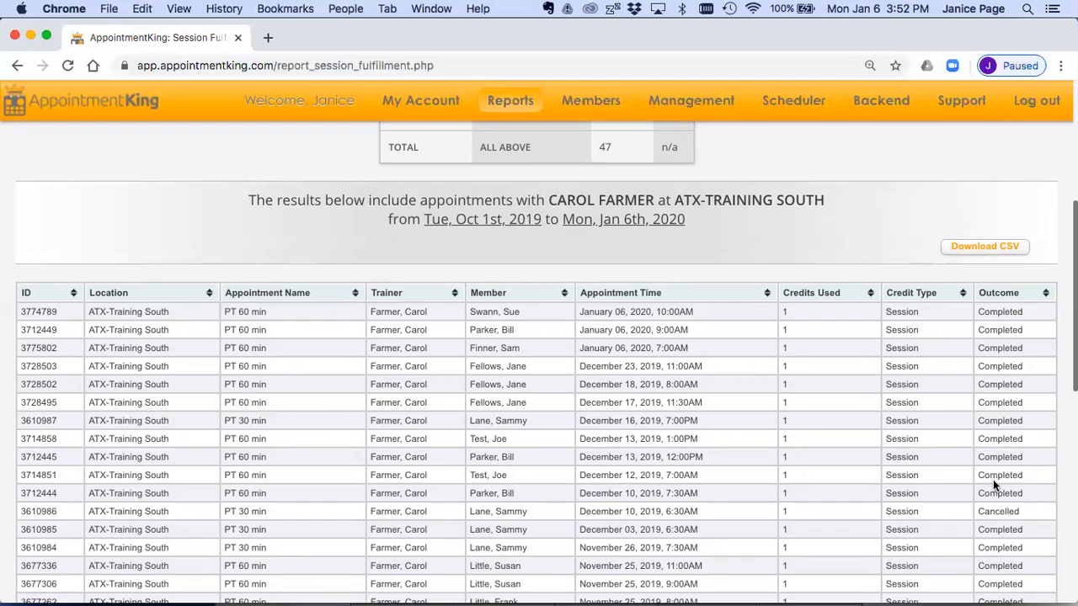
scroll(780, 469, up, 3)
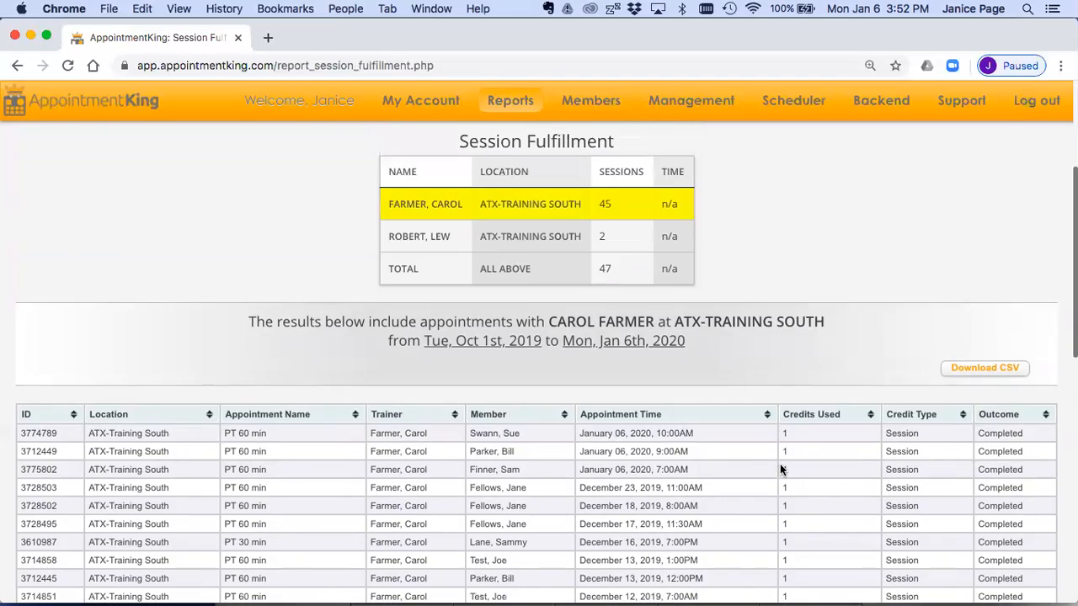
scroll(779, 465, up, 5)
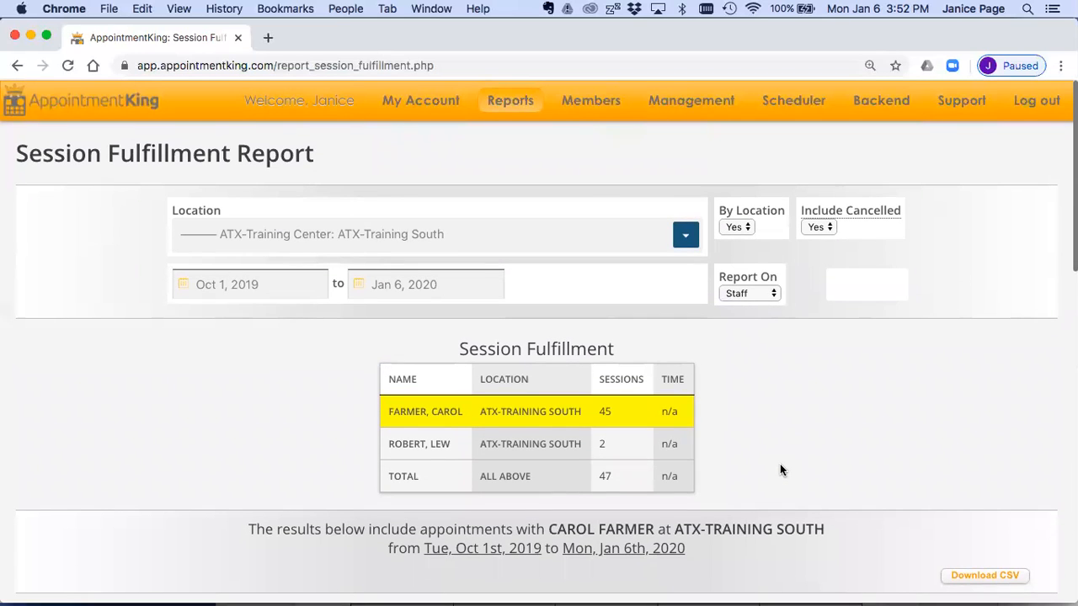
scroll(870, 443, down, 4)
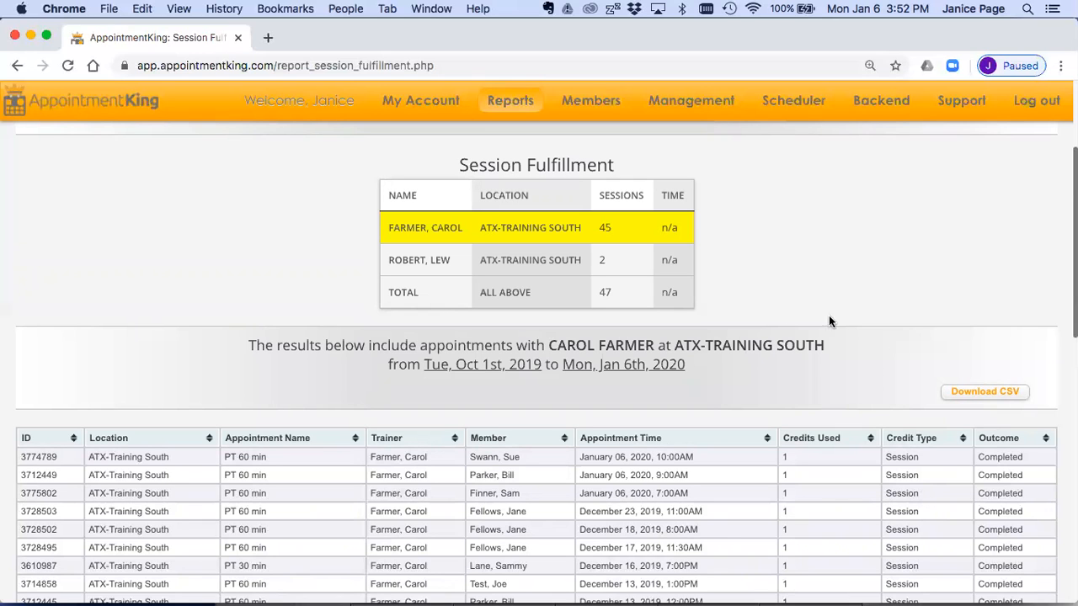
scroll(777, 299, up, 4)
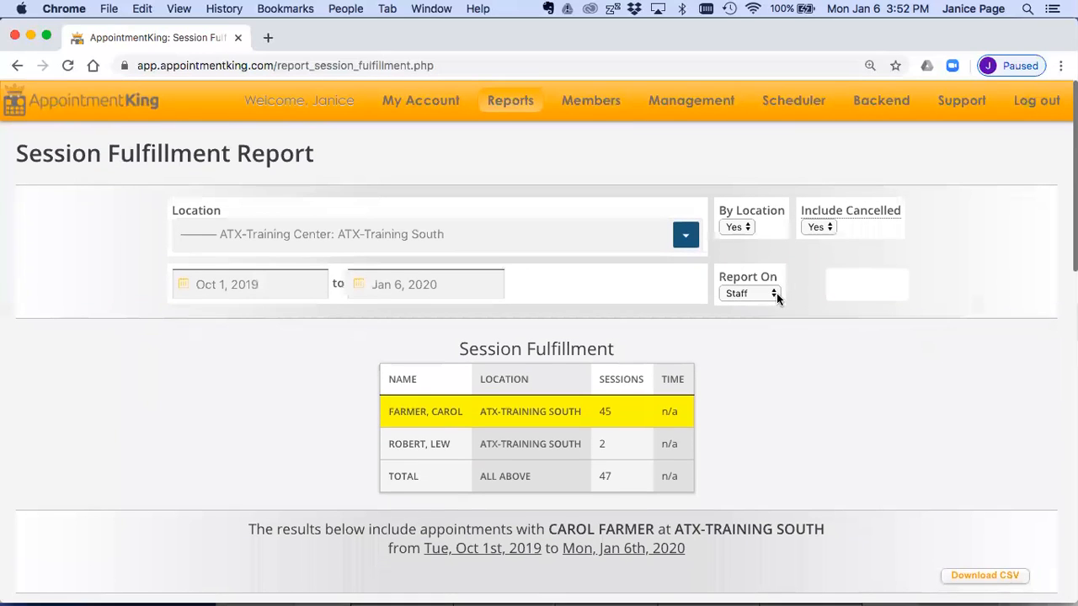
Step: Open the scheduler and view its day calendar and filters for the ATX-Training South location
click(791, 102)
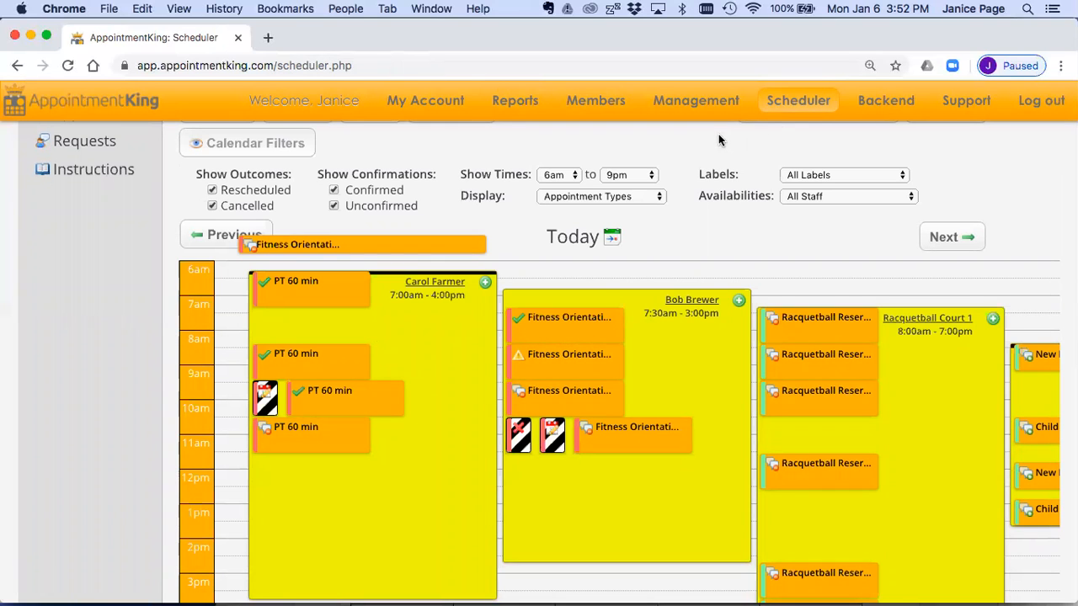
scroll(718, 136, up, 2)
scroll(628, 185, up, 1)
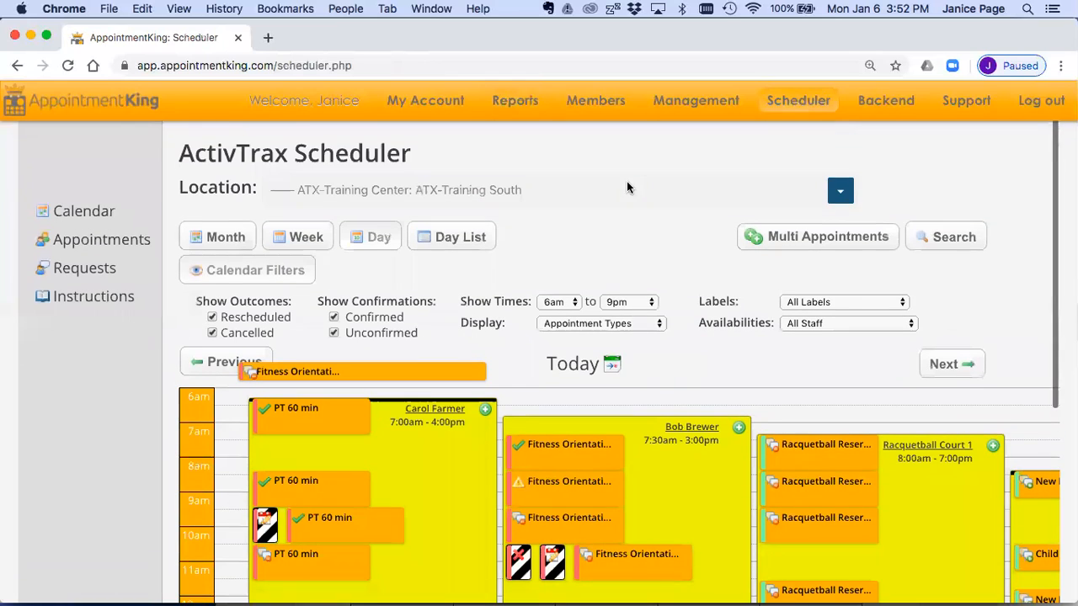
Step: Open the Members page and search for the rescheduled fitness orientation client by full name
mouse_move(584, 99)
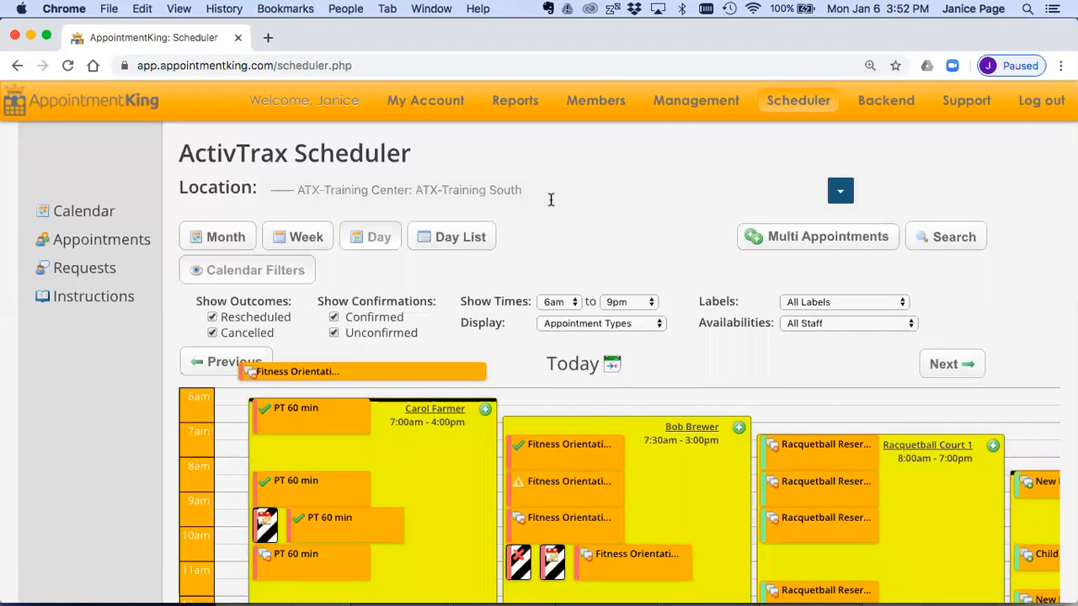
click(603, 159)
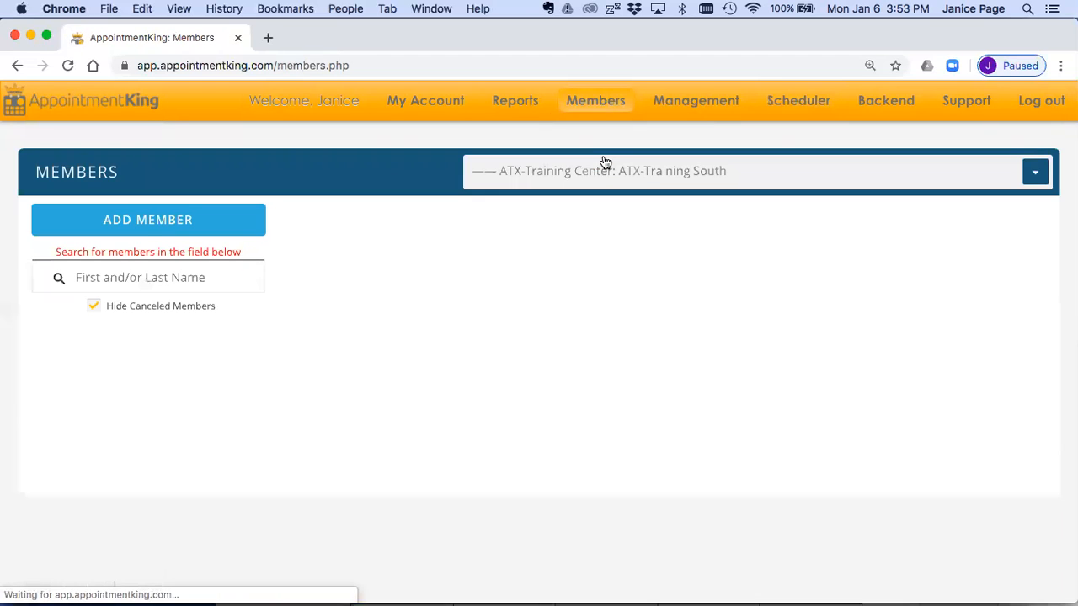
click(189, 271)
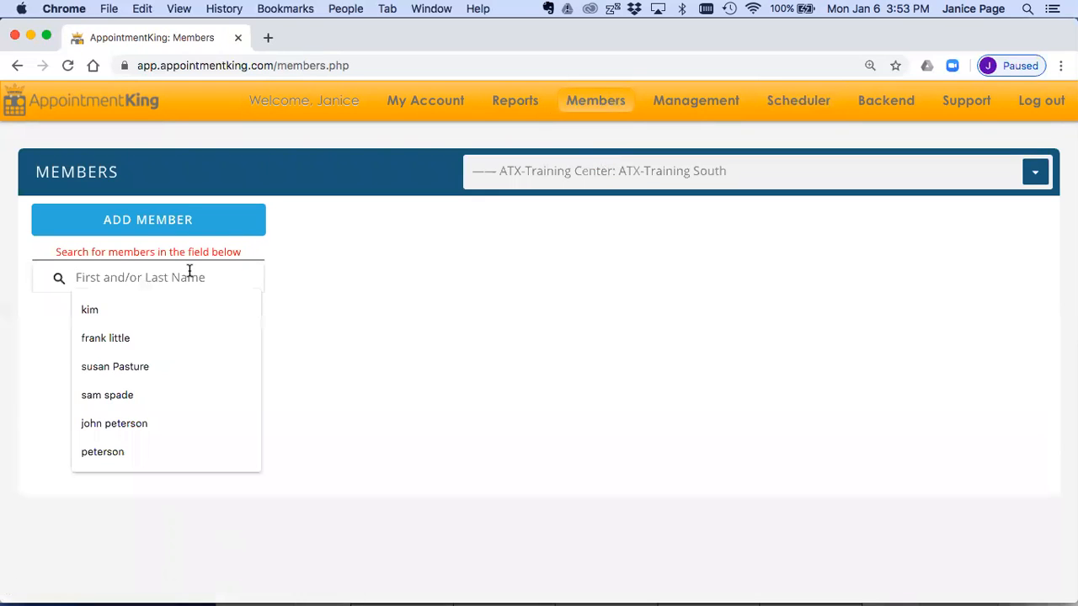
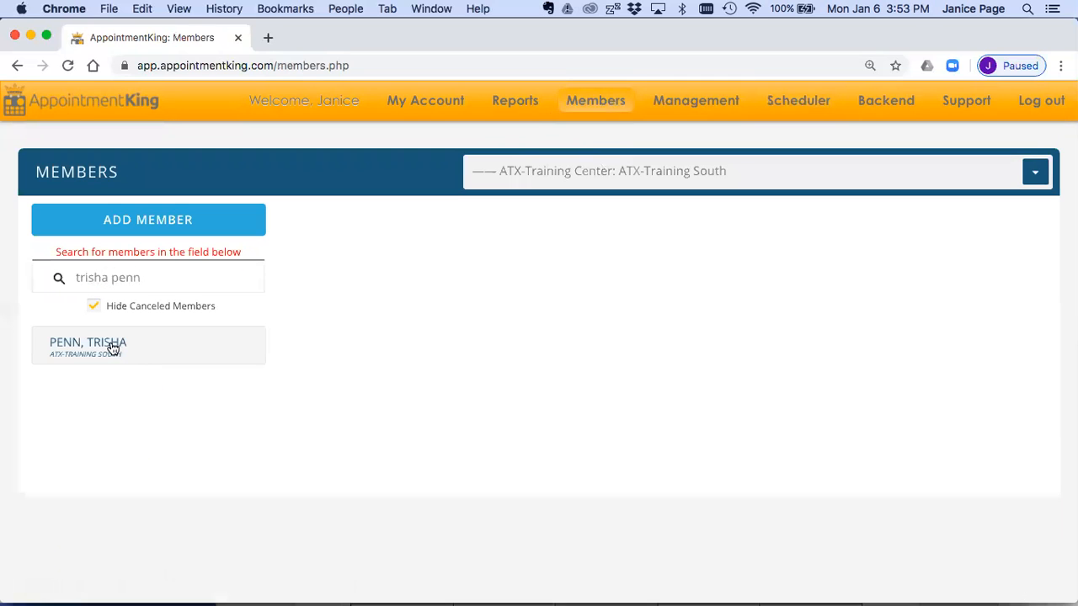
Step: Open the found member's appointment history and examine the date, trainer and outcome of the listed fitness orientations
click(112, 346)
click(510, 229)
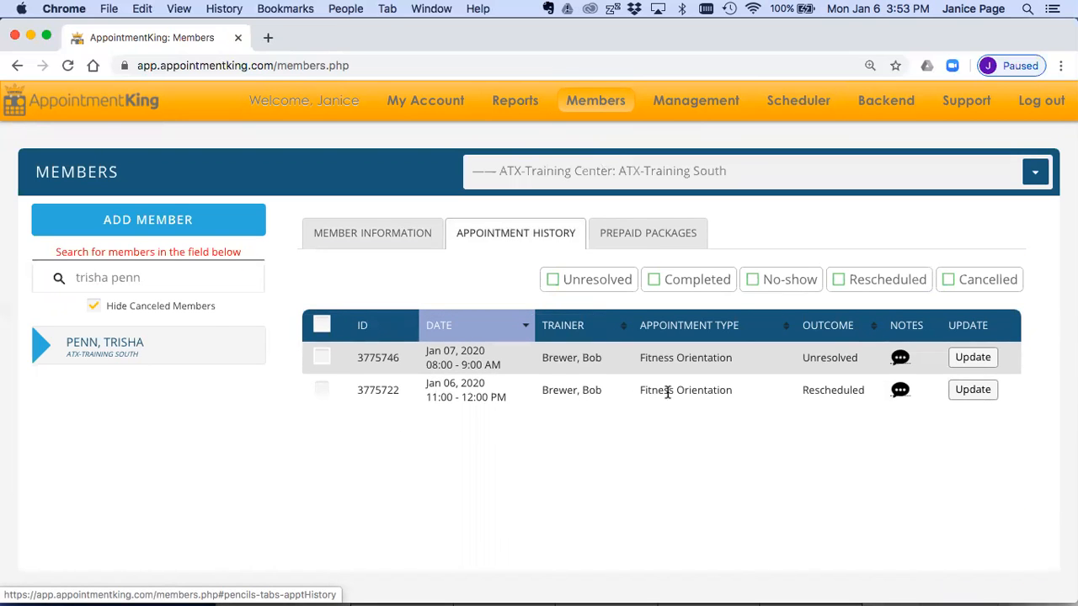
drag(492, 387, 424, 385)
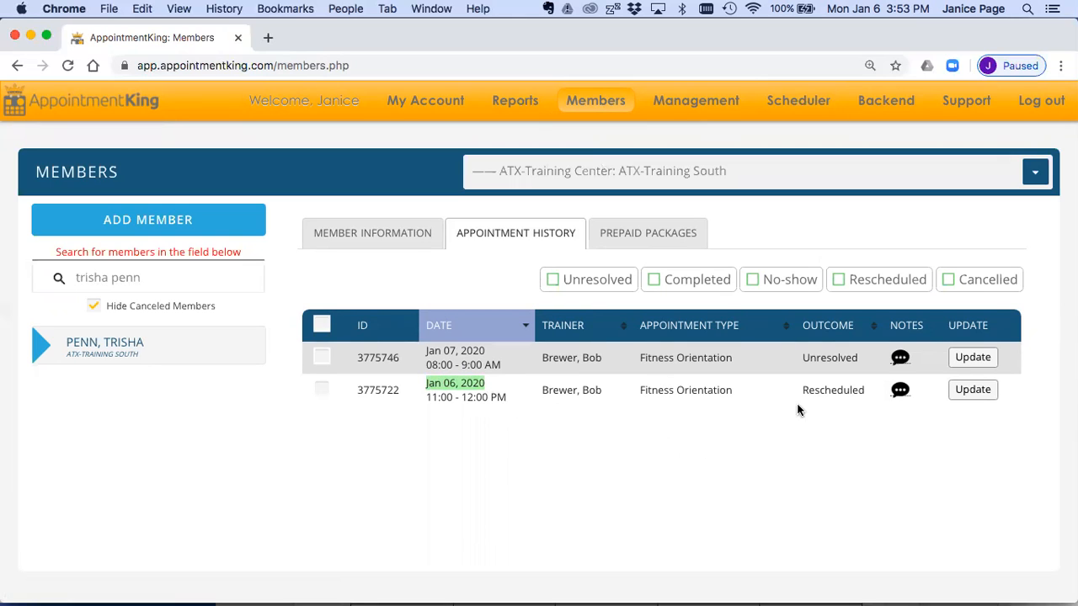
double_click(591, 392)
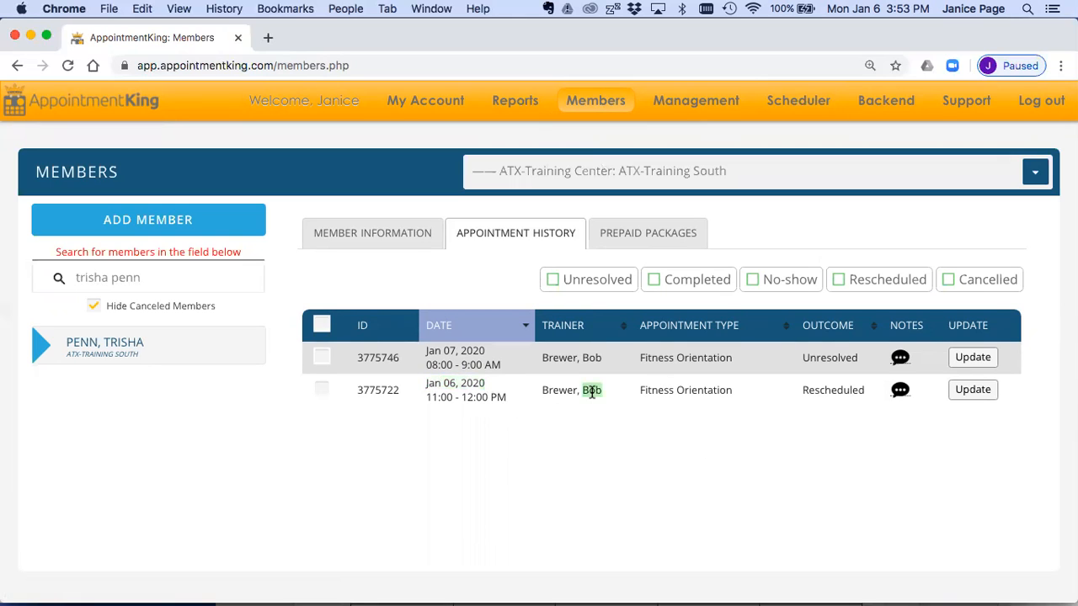
double_click(844, 391)
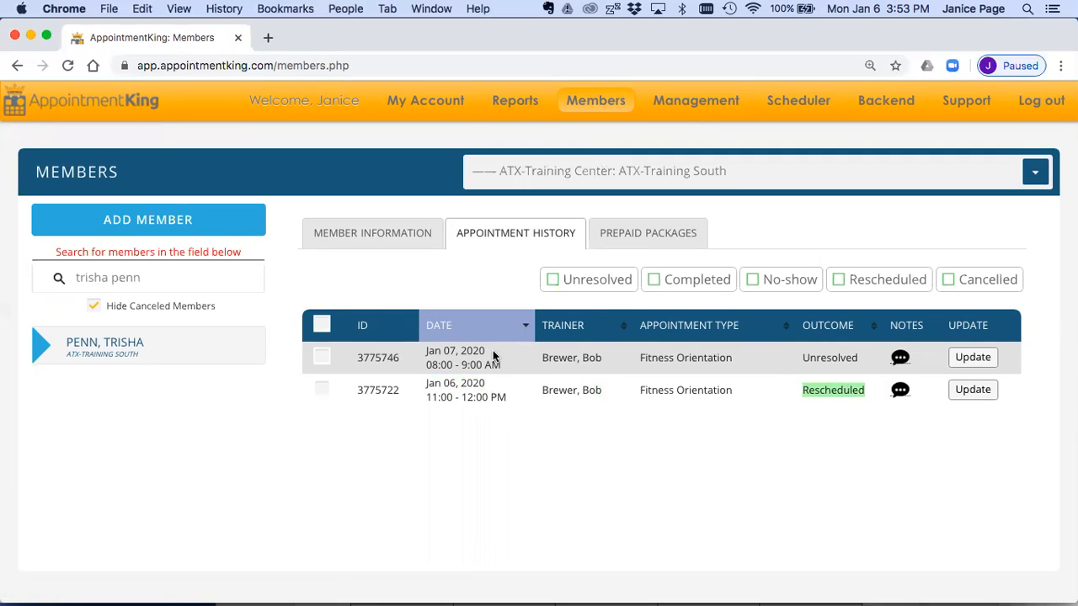
drag(493, 355, 422, 357)
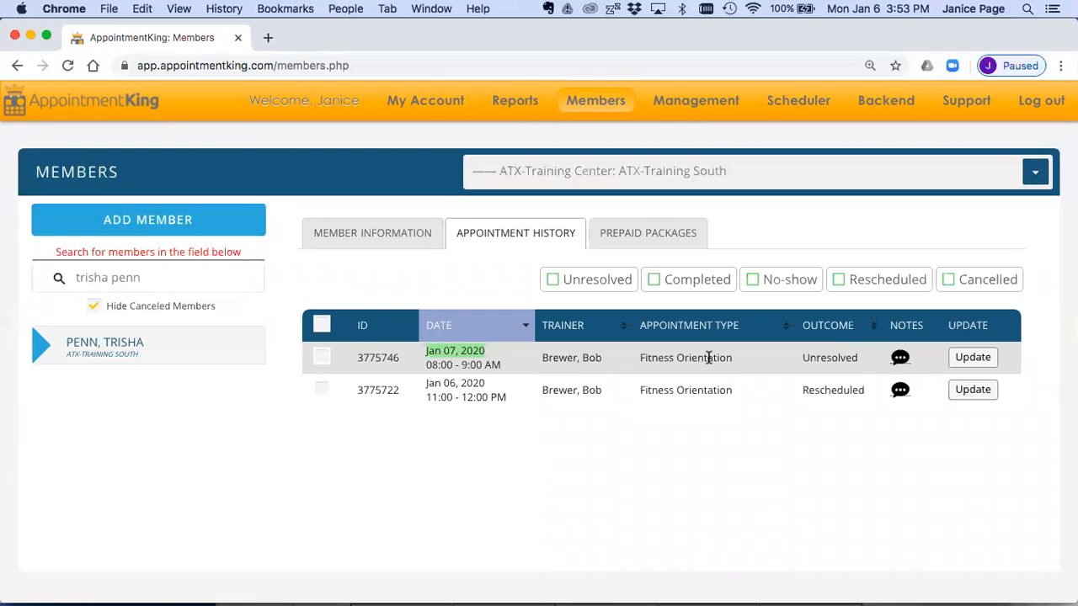
Step: Update the member's Jan 07, 2020 fitness orientation to Cancelled, add the note "Will call back" and submit it
click(973, 357)
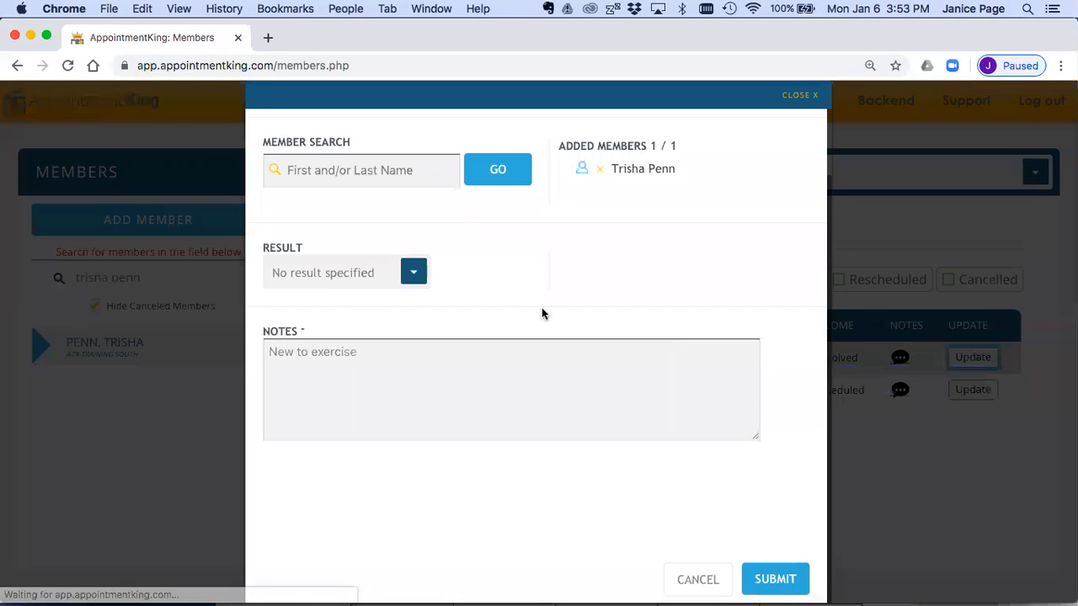
click(413, 272)
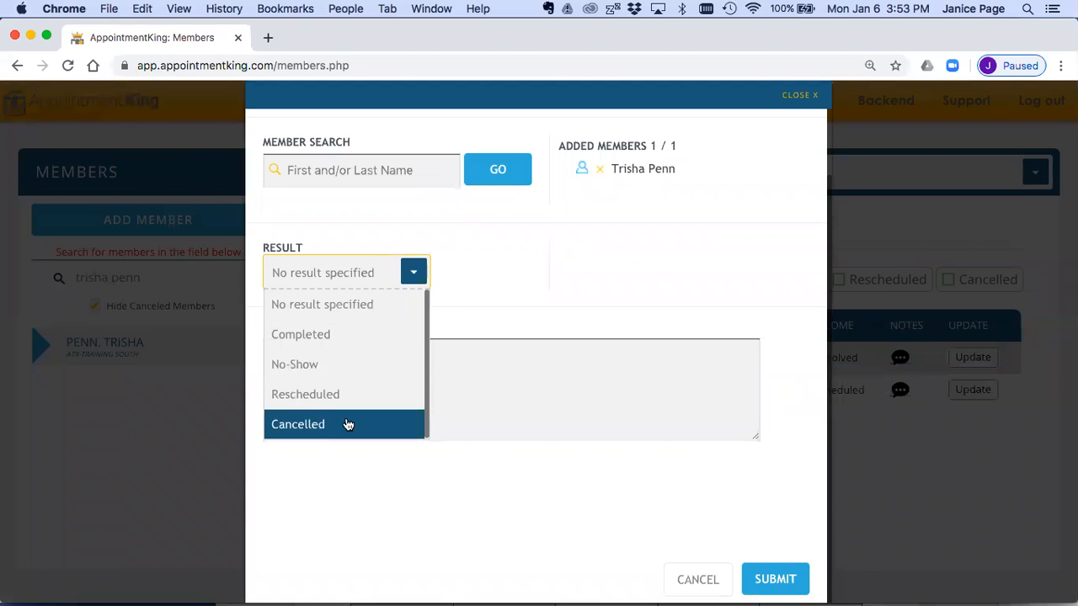
click(347, 424)
click(368, 358)
key(Return)
key(Return)
text(Will call back)
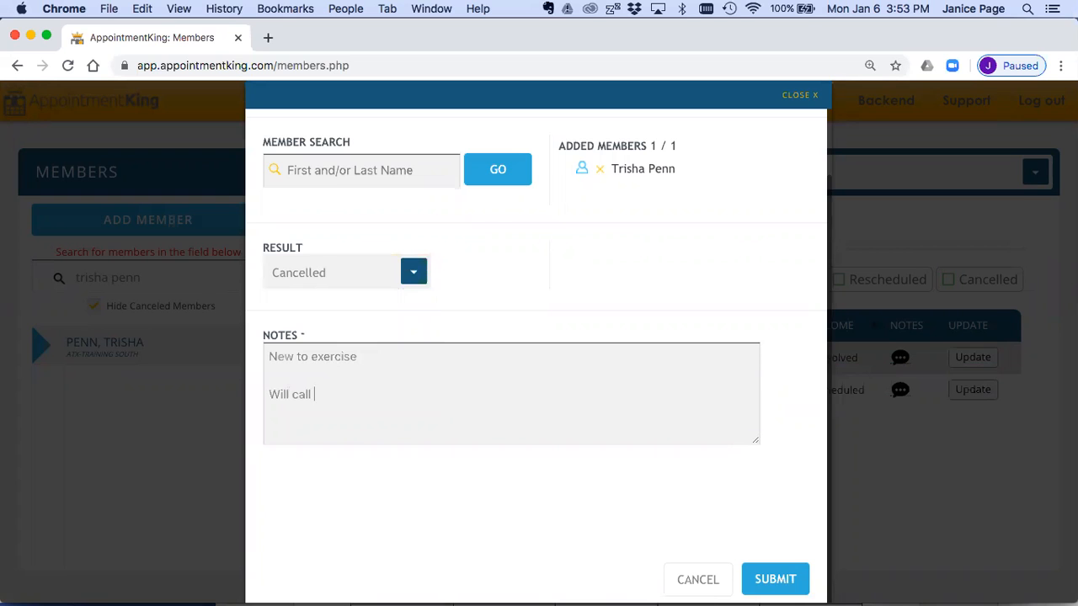
click(776, 578)
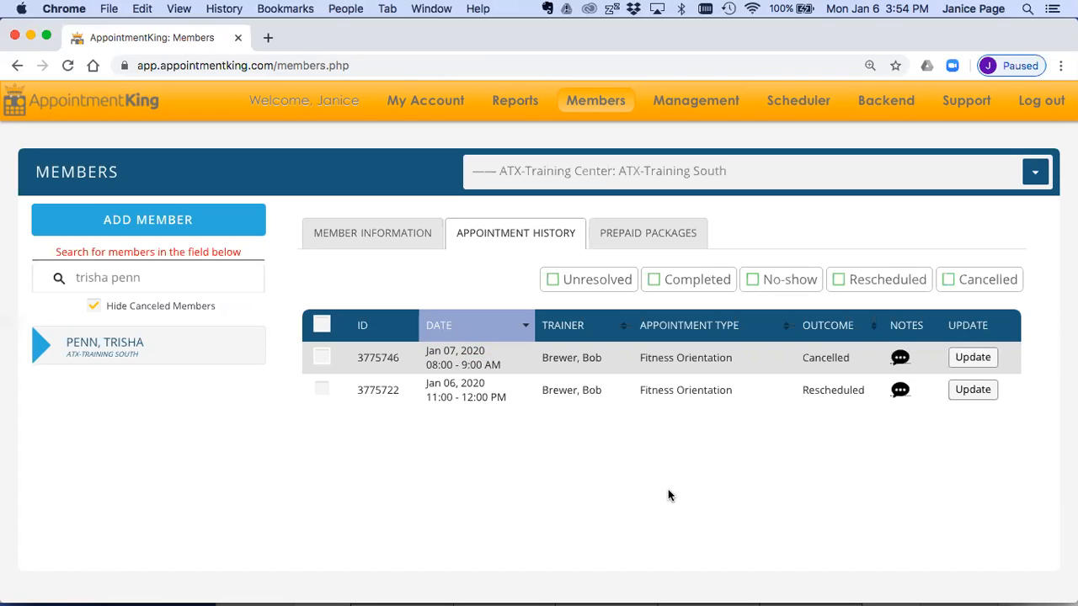
Step: Return to the scheduler and view today's staff and racquetball court columns
click(813, 102)
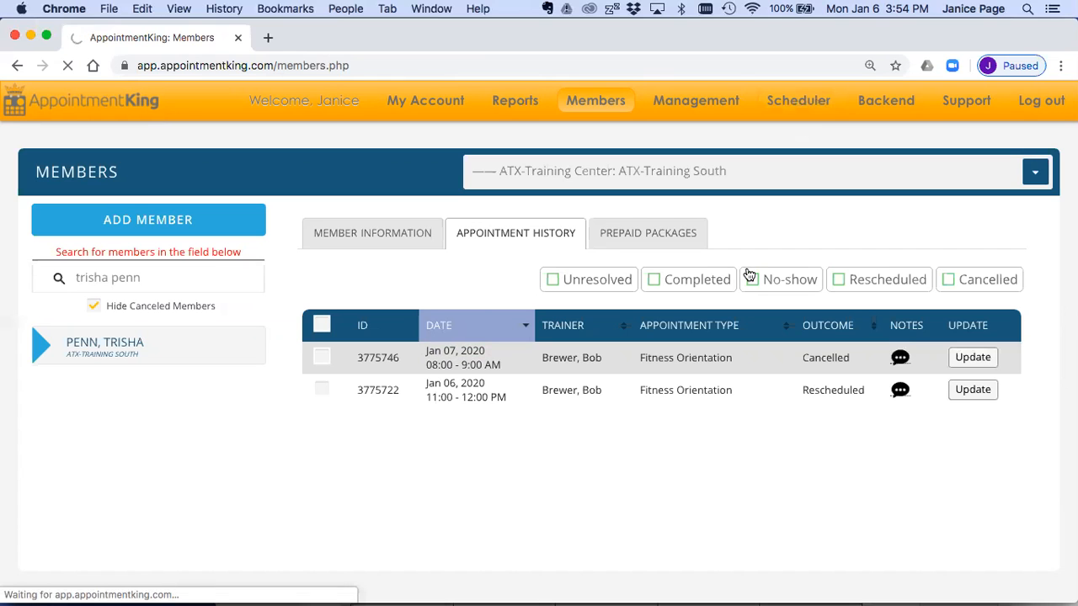
scroll(679, 394, down, 3)
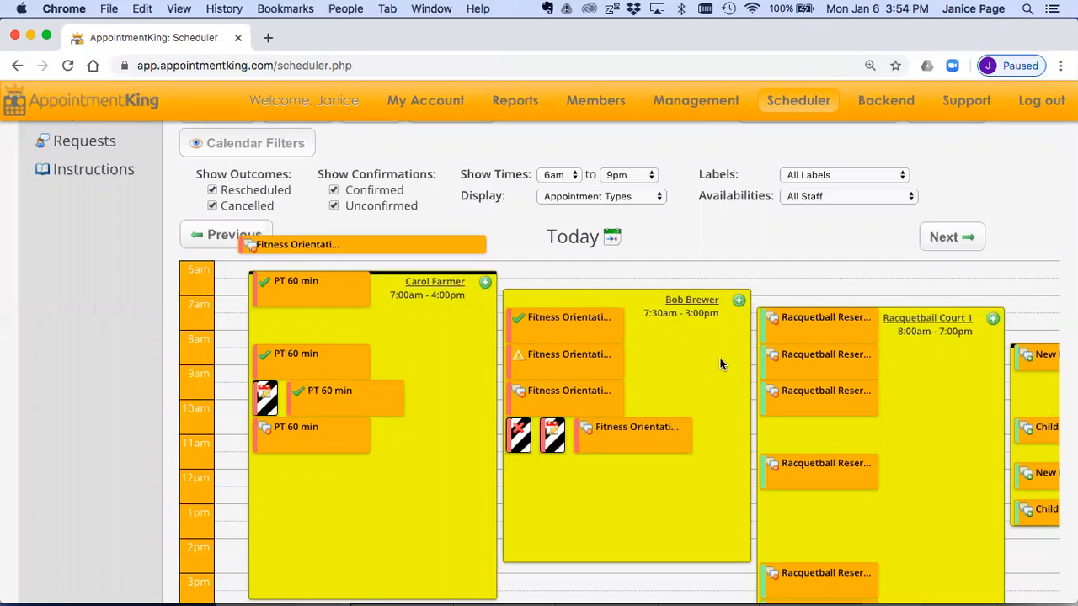
Step: Open the support videos and show the Getting Started videos for the mobile app
mouse_move(968, 108)
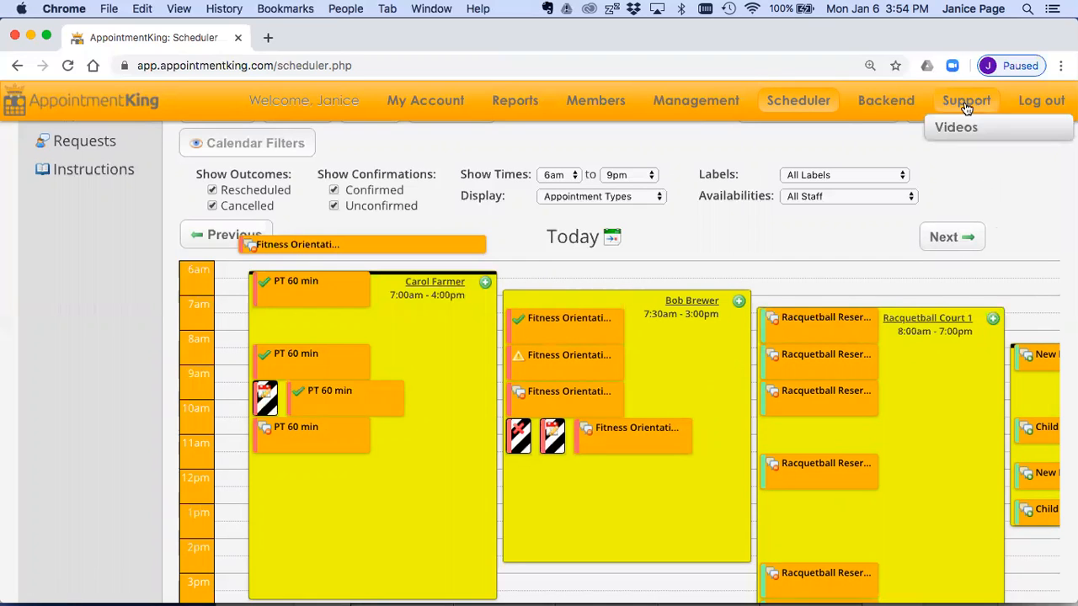
click(956, 128)
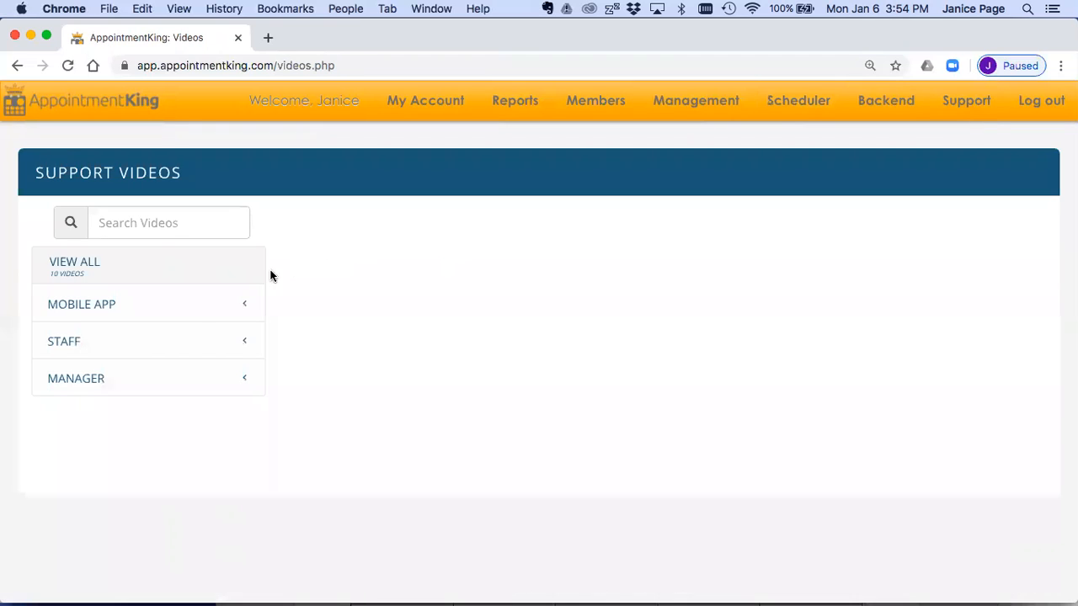
click(203, 305)
click(161, 350)
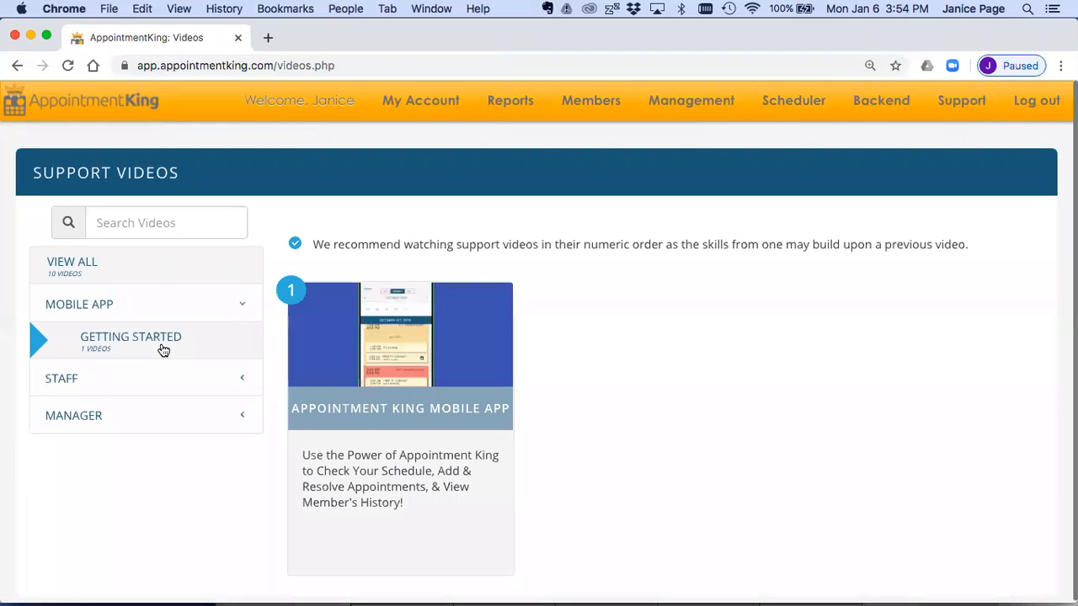